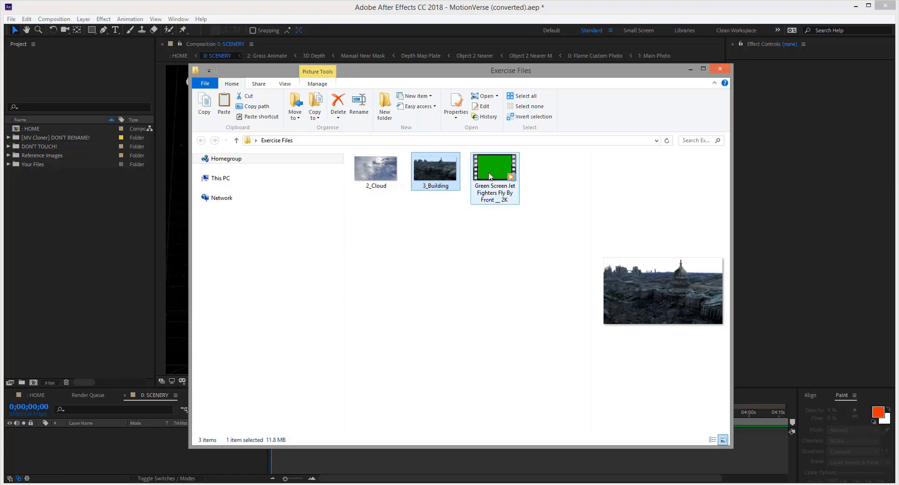
Import the cloud image, the building image and the green-screen jet fighter clip from Exercise Files into the project
drag(499, 220, 350, 165)
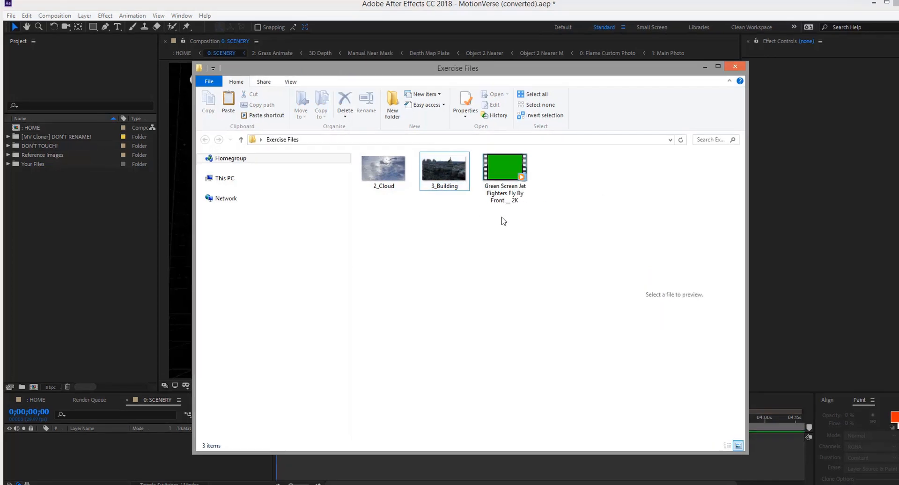
drag(496, 161, 45, 156)
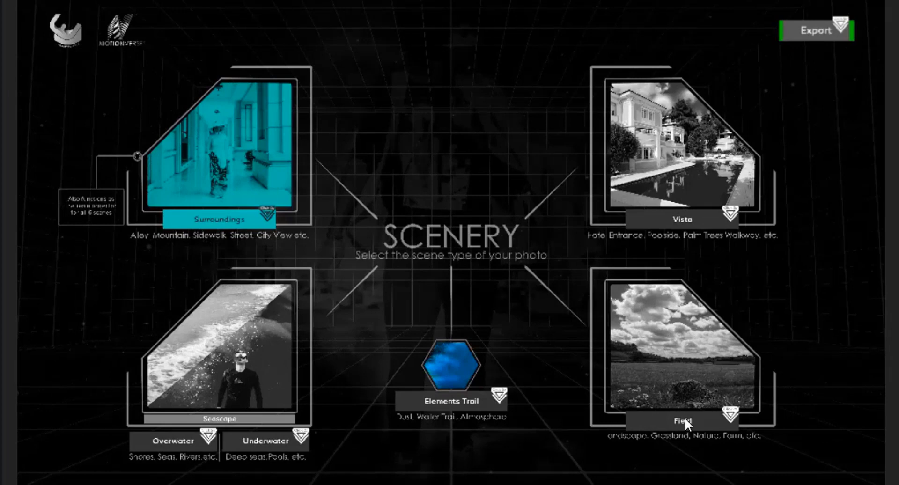
Open the Field scene from the Scenery composition and enable the scene in its Animator's MotionVerse Field effect
double_click(685, 418)
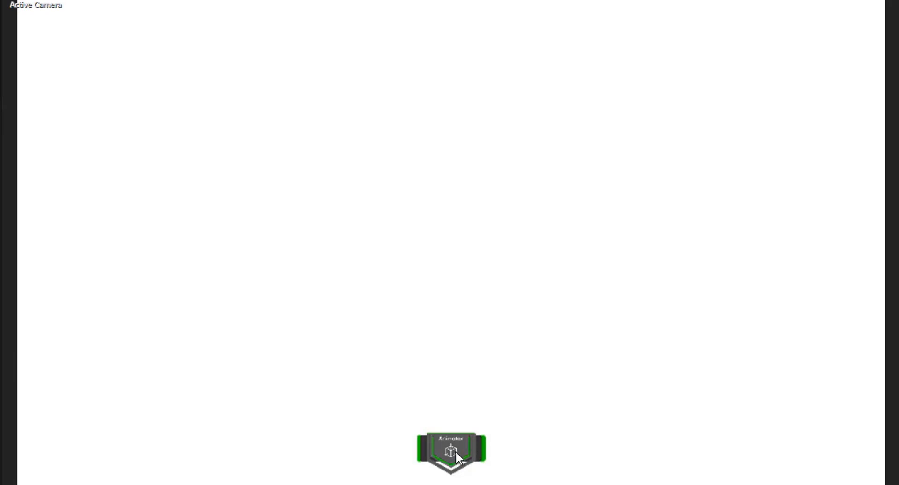
click(646, 28)
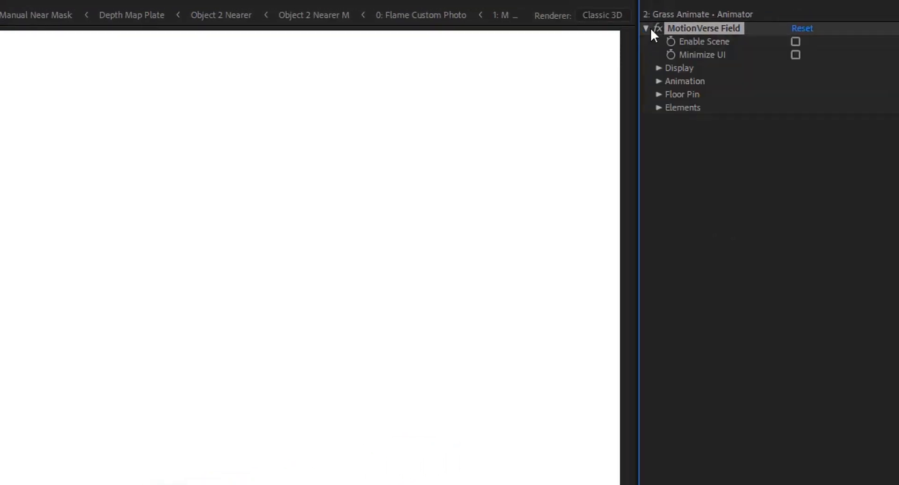
click(795, 41)
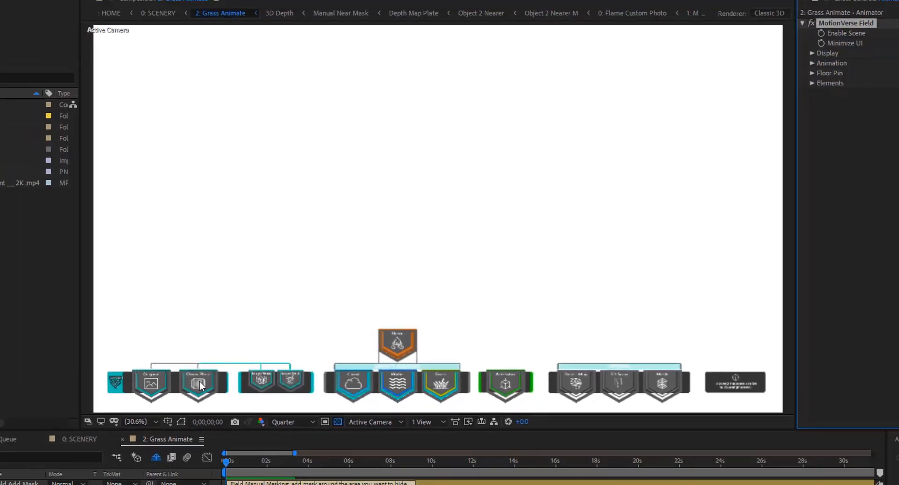
Open the Plate + Cloner composition and add 2_Cloud.jpg as a layer with 3_Building.png above it
double_click(149, 414)
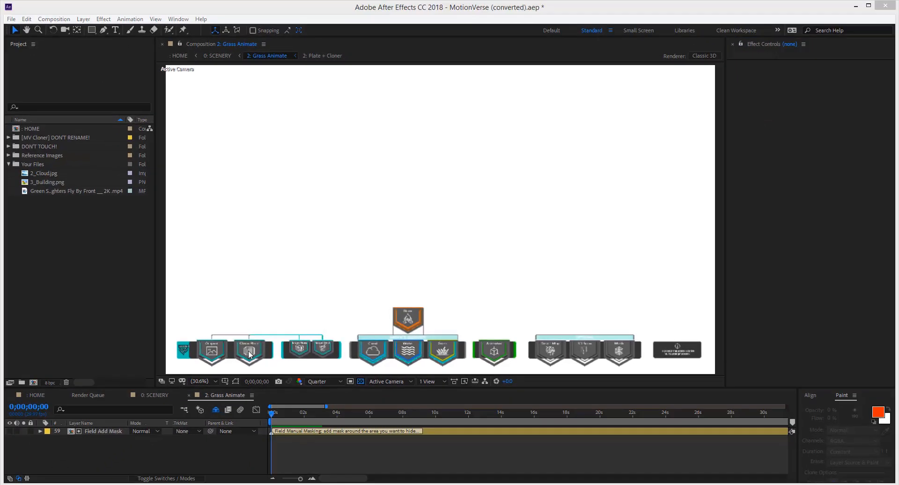
double_click(249, 352)
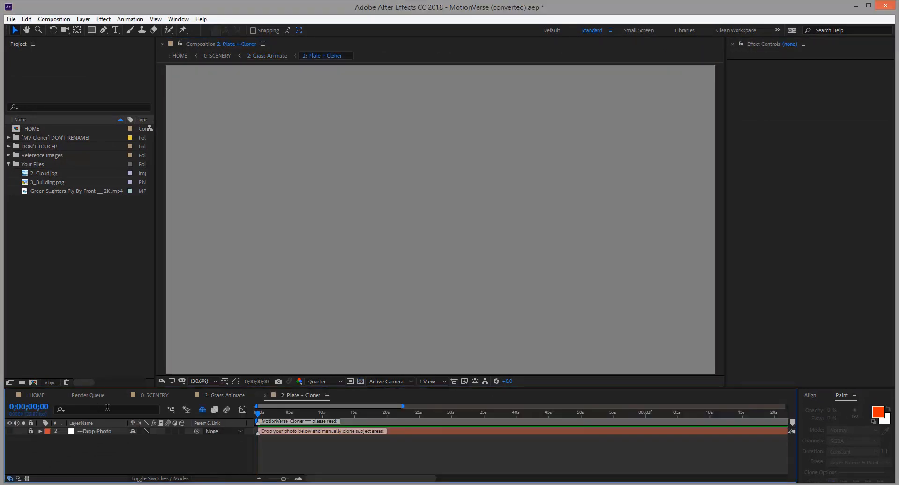
click(50, 175)
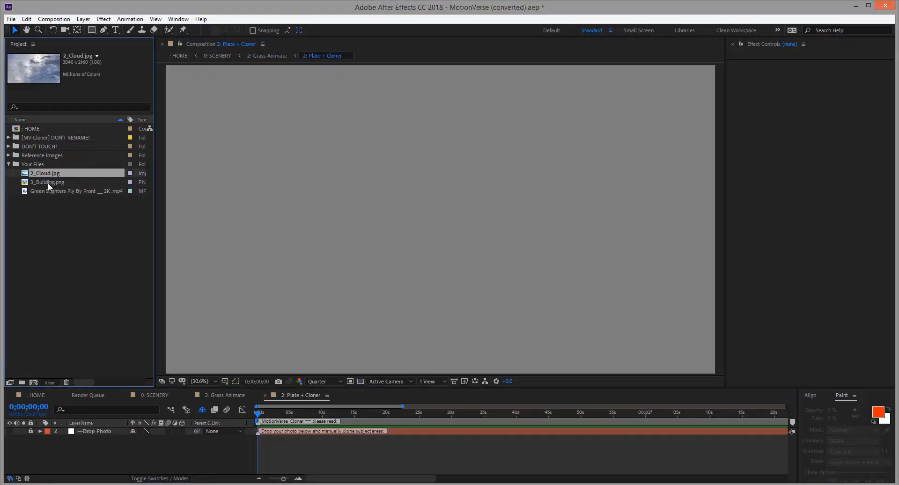
click(47, 182)
click(47, 174)
drag(48, 173, 87, 431)
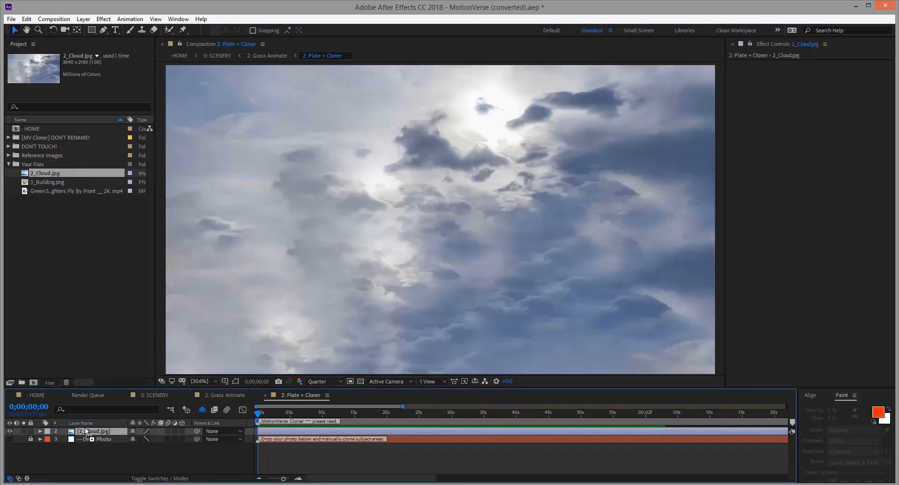
drag(53, 183, 84, 431)
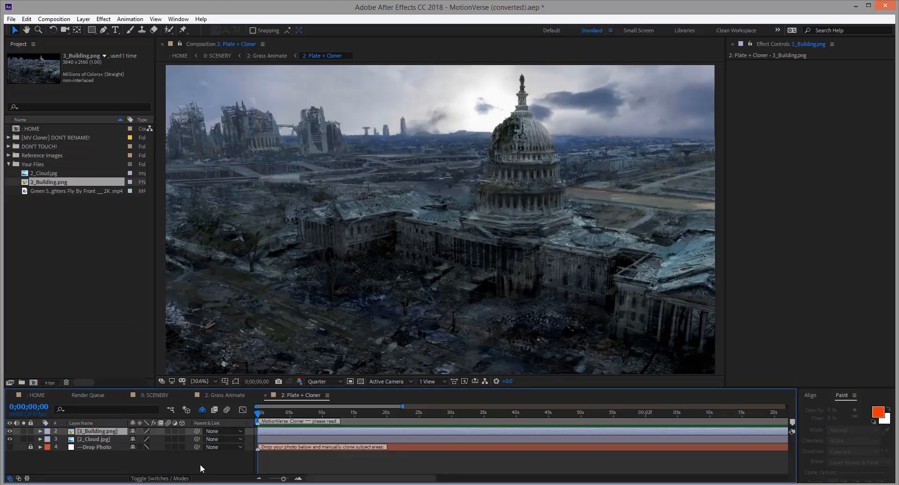
Return to Grass Animate, open the Flame Objects All composition and enter its flame generator, leaving Use on 3D Objects off
click(264, 395)
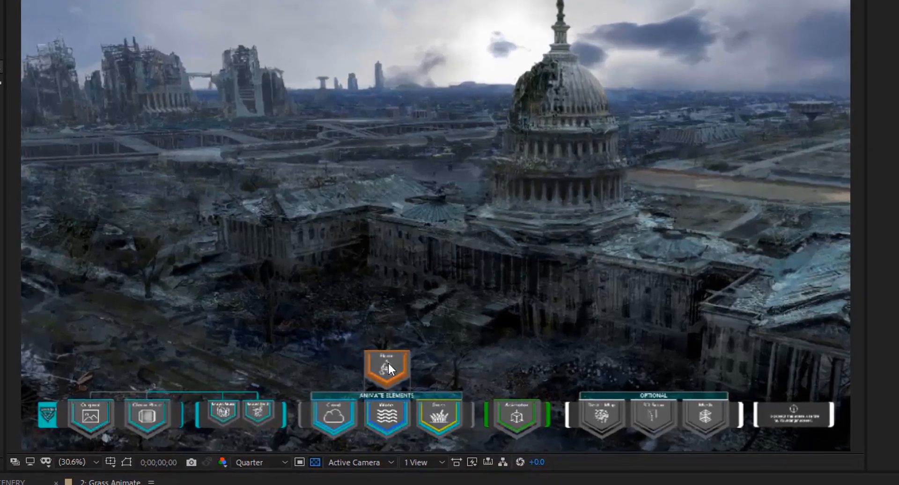
double_click(387, 364)
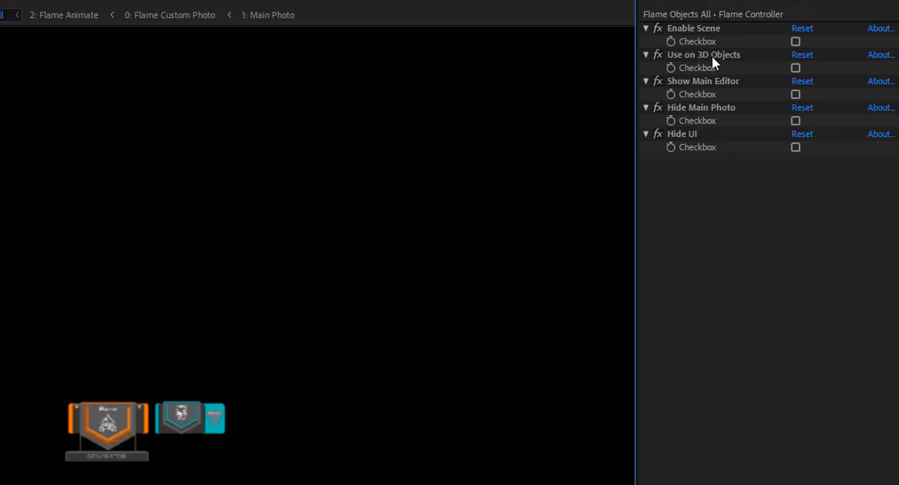
click(795, 68)
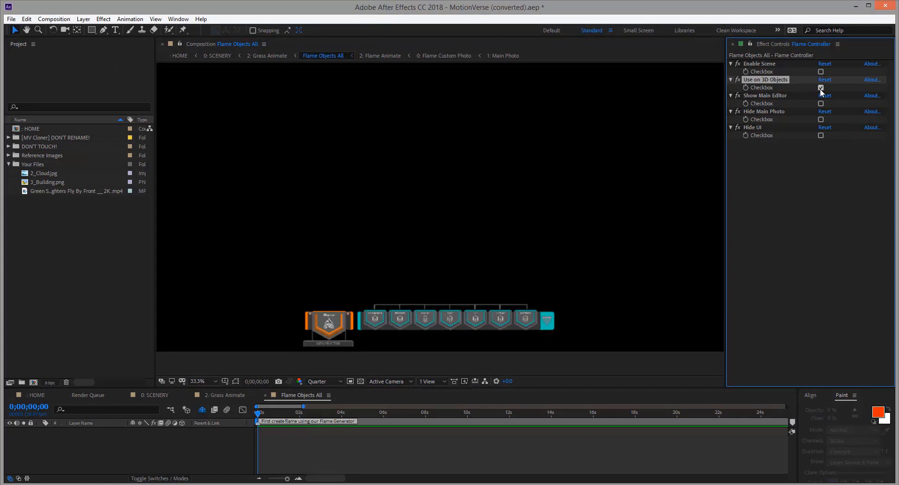
click(820, 87)
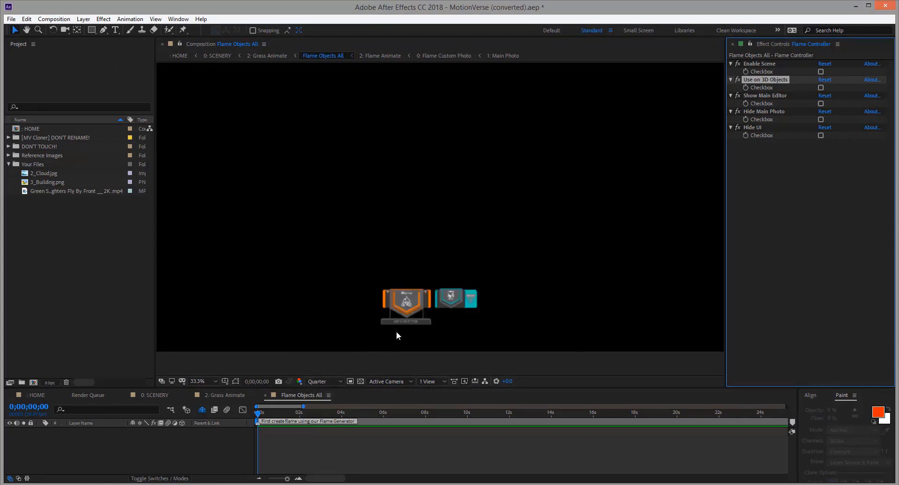
double_click(406, 305)
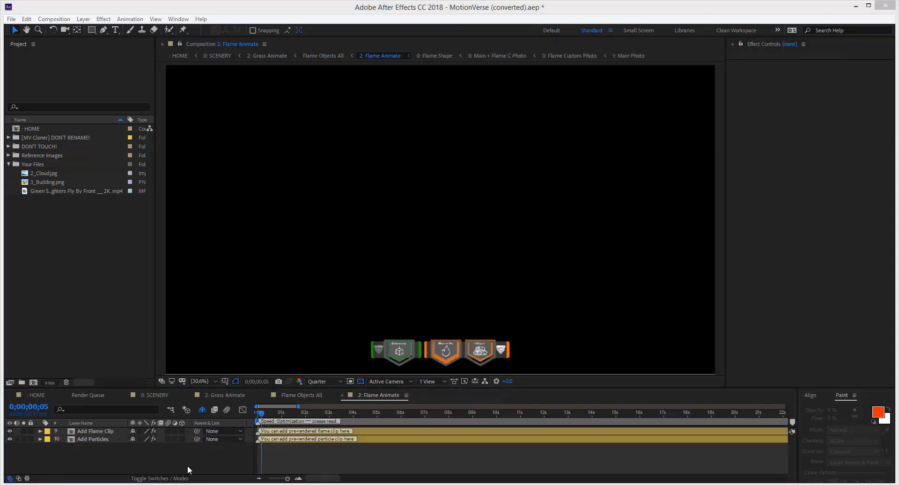
Select the Animator layer in the Flame Animate composition and expand its MotionVerse Flame settings
click(188, 465)
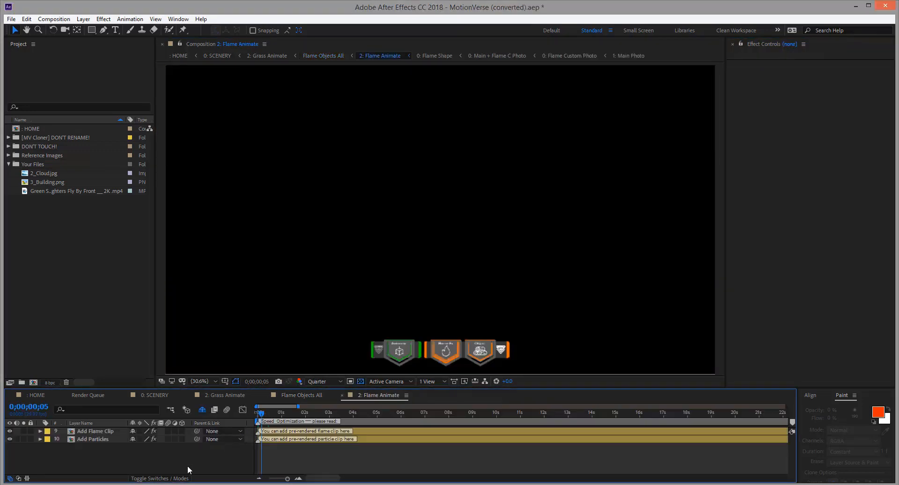
click(392, 350)
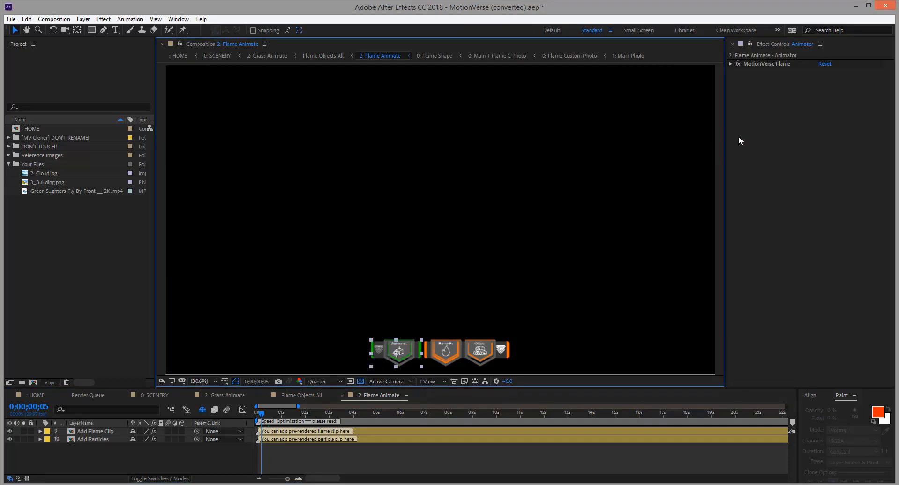
click(757, 63)
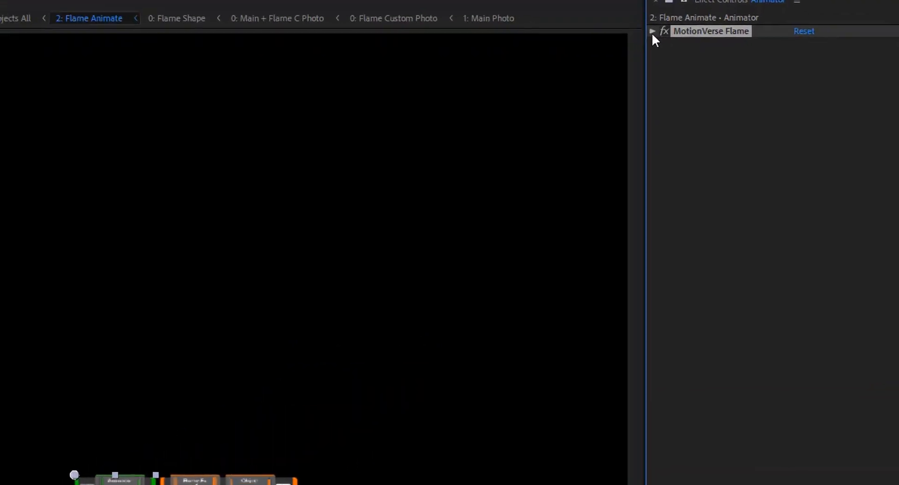
click(644, 29)
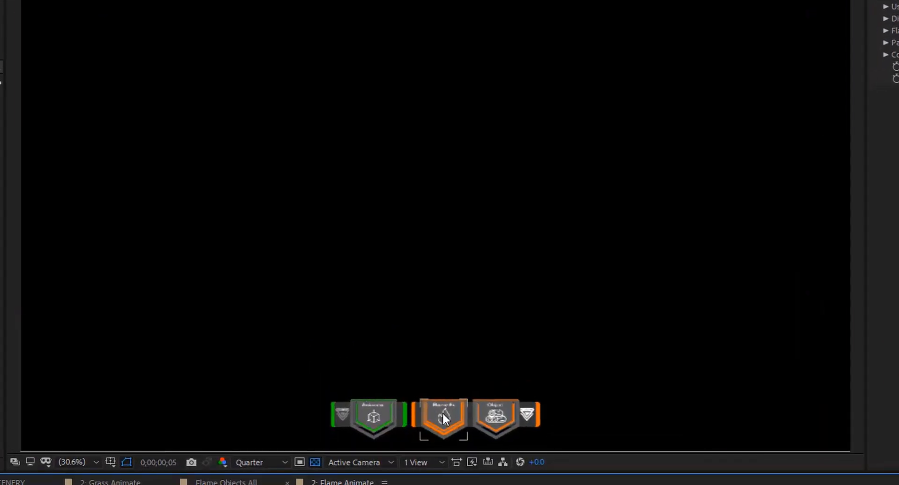
In the Flame Shape composition, draw a closed flame-shaped mask on the Flame Shapes layer in front of the domed building with the Pen tool
double_click(442, 414)
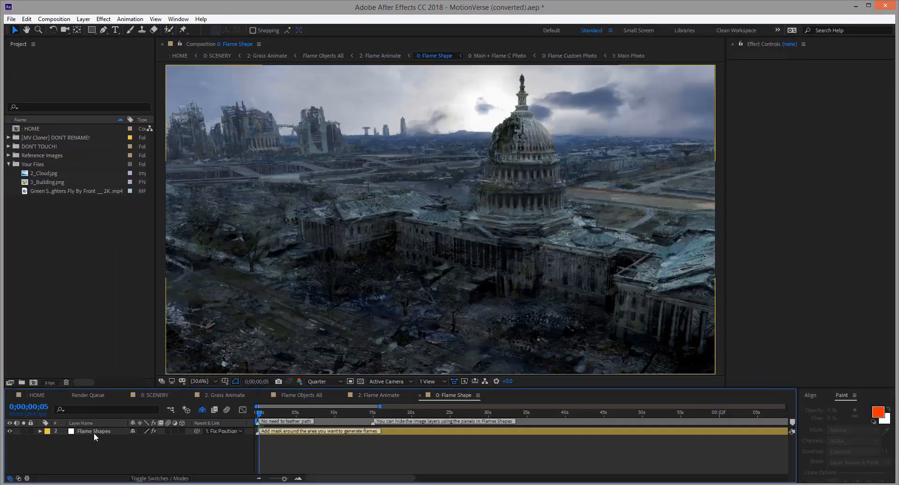
click(92, 431)
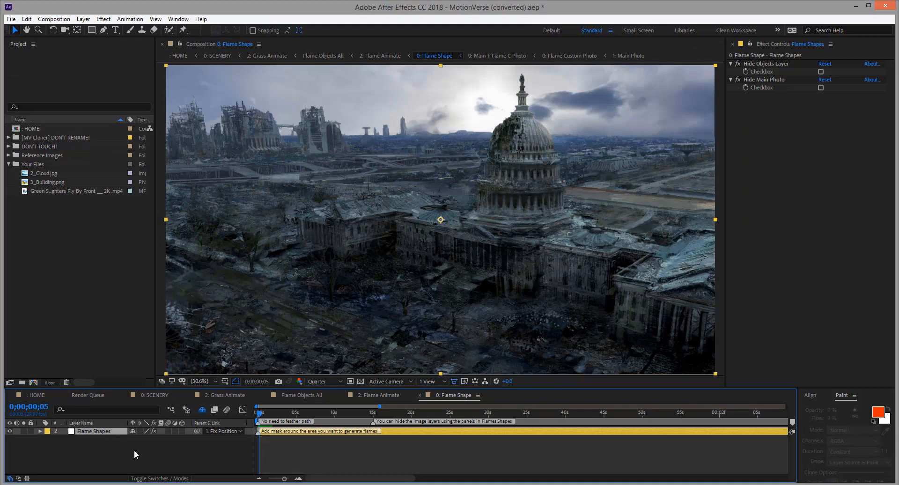
click(104, 31)
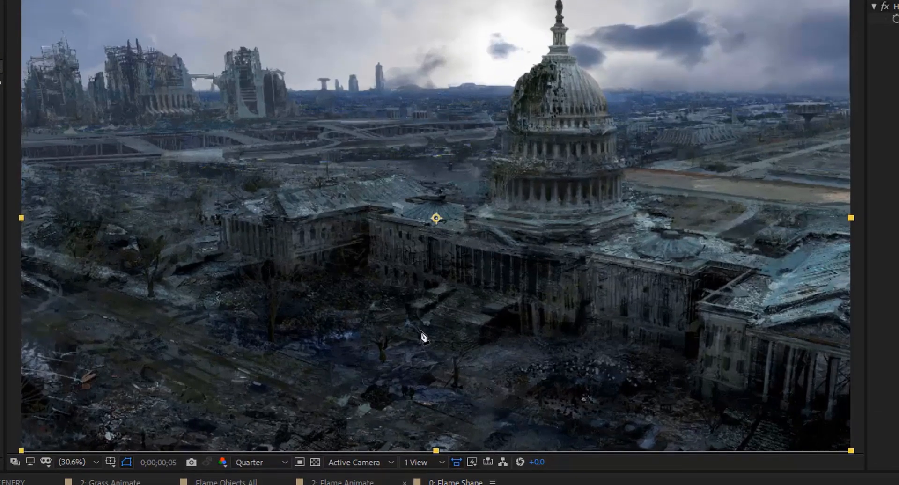
click(400, 329)
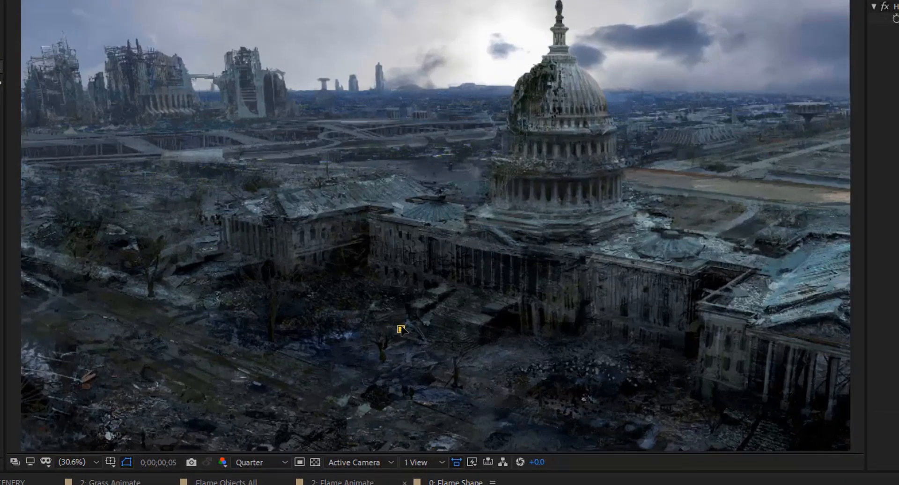
drag(401, 299, 425, 254)
drag(429, 289, 417, 338)
click(401, 329)
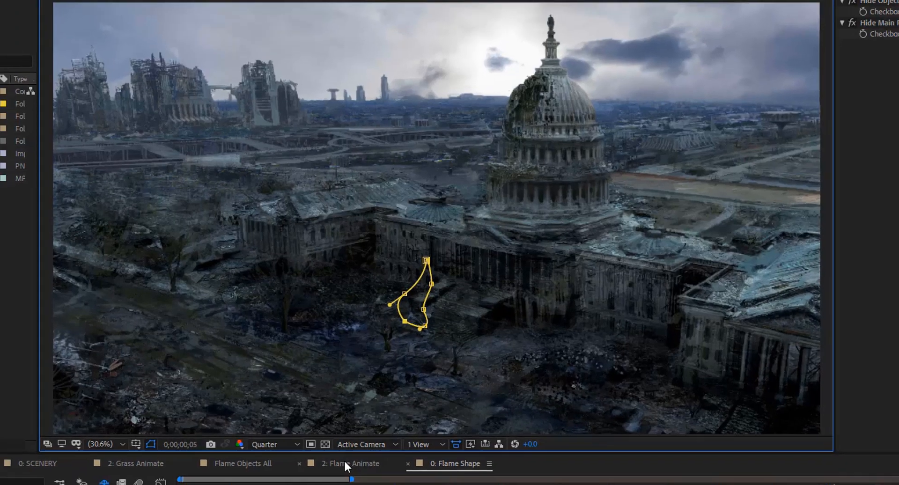
Back in Flame Animate, enable the scene in the Animator's MotionVerse Flame effect and move the current time to frame 9
click(349, 464)
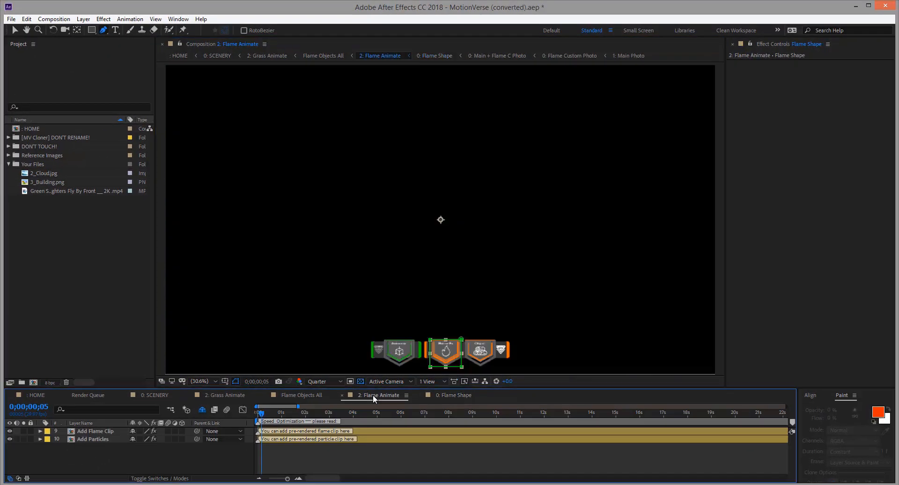
click(15, 30)
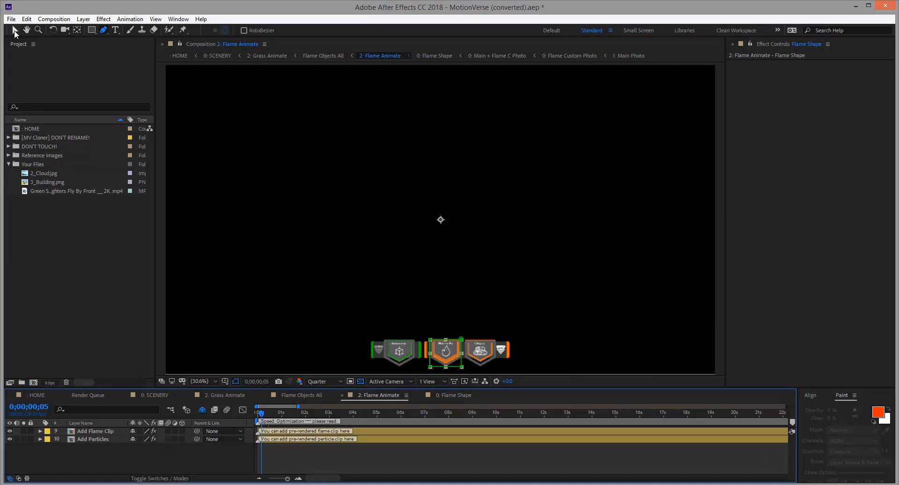
click(403, 353)
click(821, 73)
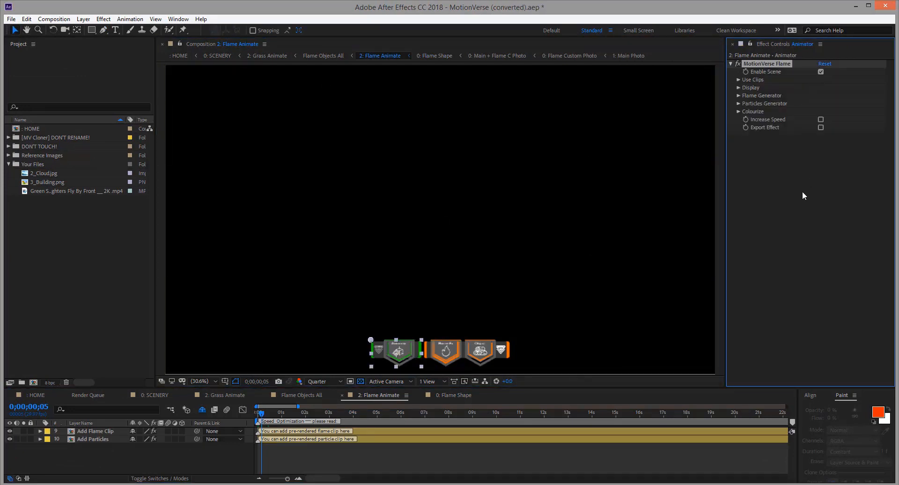
mouse_move(267, 409)
mouse_down()
mouse_move(292, 414)
mouse_move(257, 418)
mouse_move(273, 415)
mouse_move(265, 417)
mouse_up()
Reshape Mask 1 of the Flame Shapes layer by moving its points so the flame tapers and bends toward the upper left
click(446, 397)
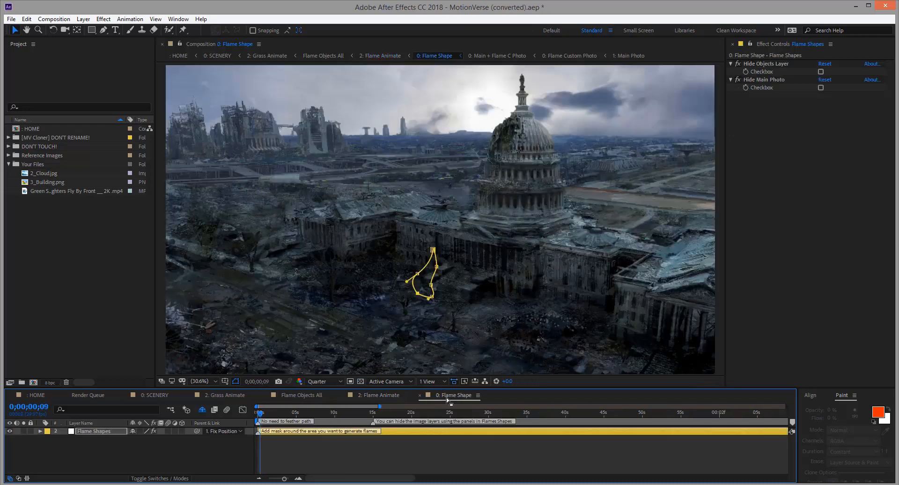
click(117, 431)
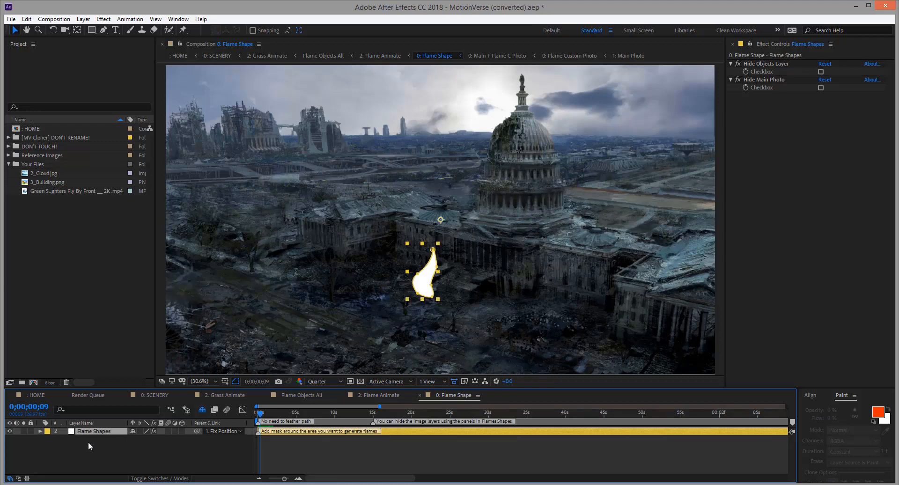
key(m)
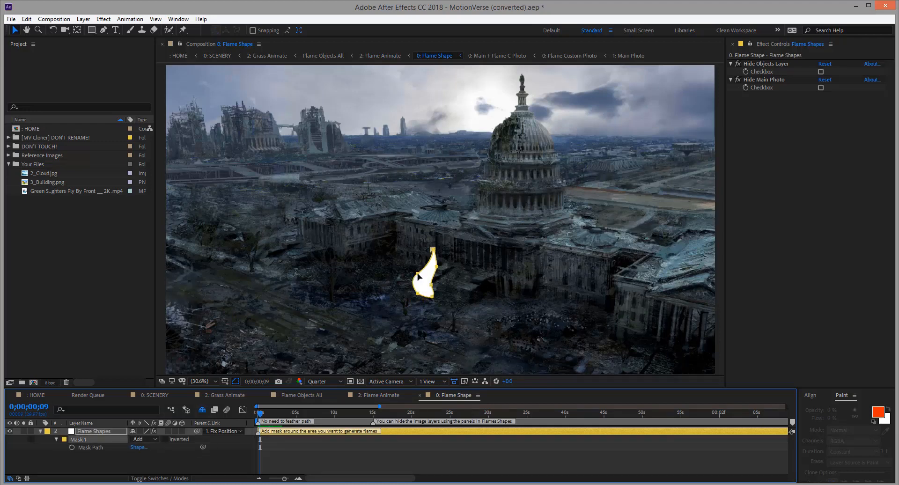
drag(418, 276, 418, 255)
scroll(430, 275, up, 4)
scroll(426, 280, down, 1)
key(space)
click(226, 467)
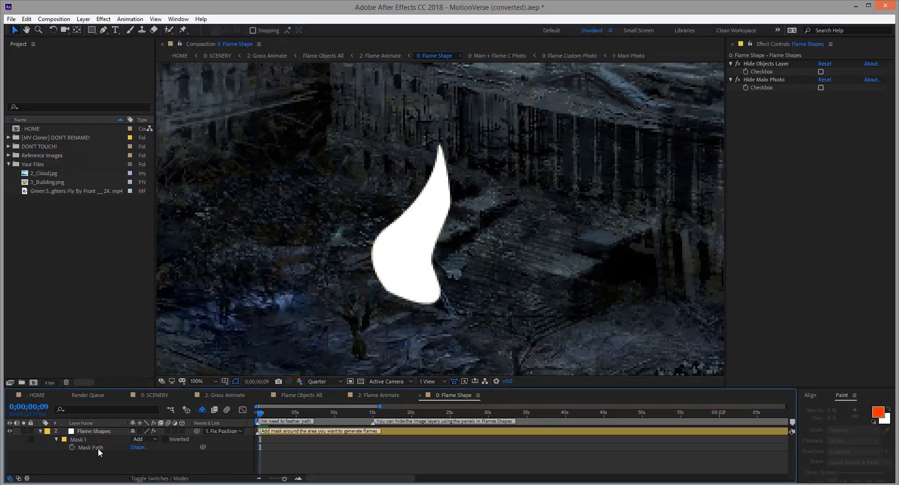
click(93, 440)
drag(378, 286, 400, 284)
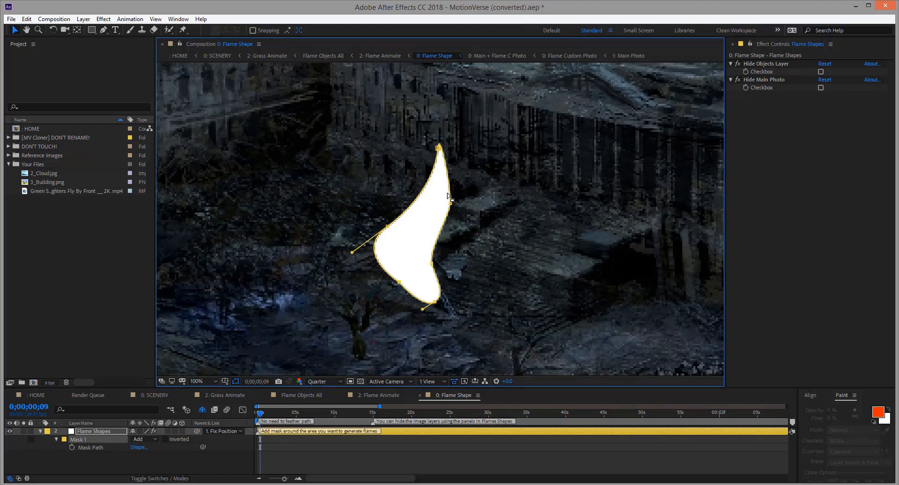
drag(452, 206, 414, 233)
drag(439, 148, 383, 165)
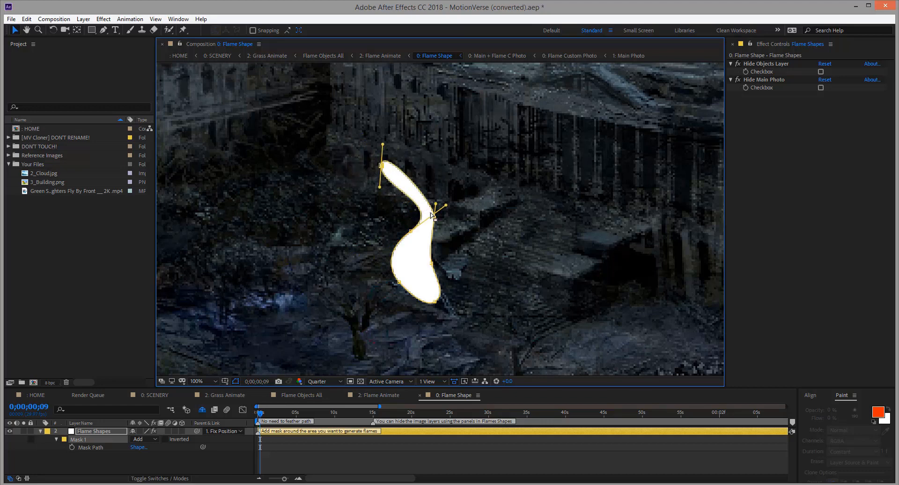
drag(435, 217, 432, 221)
Return to the Flame Animate composition and turn off Enable Scene in the Animator's MotionVerse Flame effect
click(380, 395)
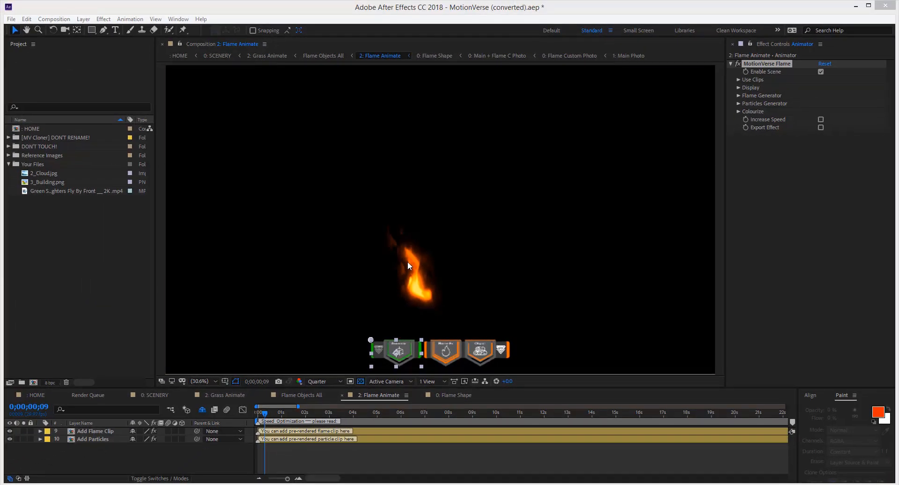
click(820, 72)
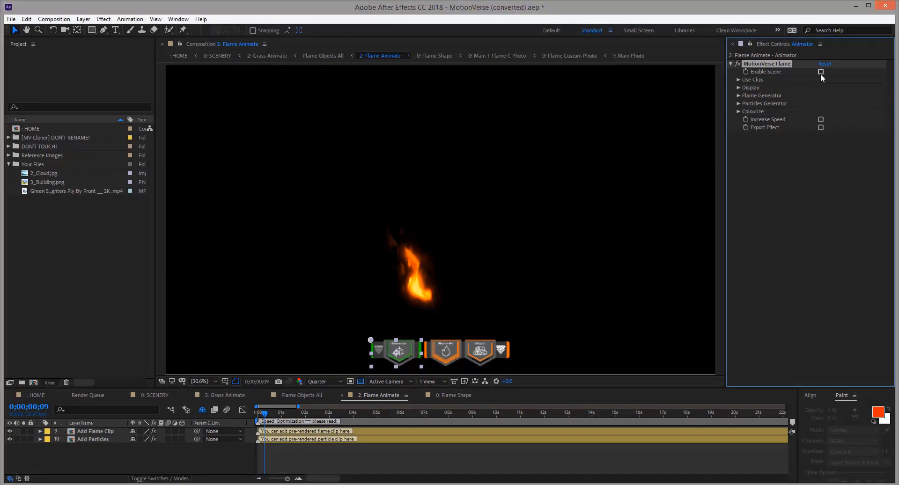
Delete Mask 1 from the Flame Shapes layer in the Flame Shape composition
click(454, 396)
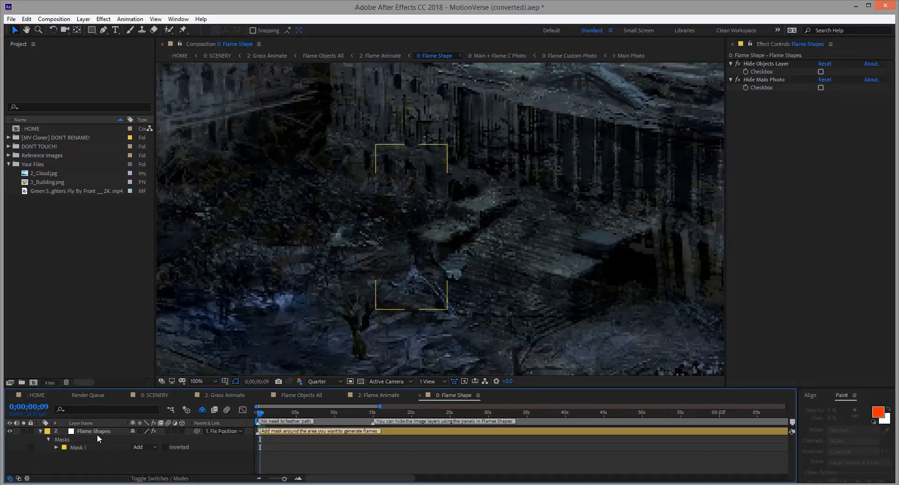
click(85, 448)
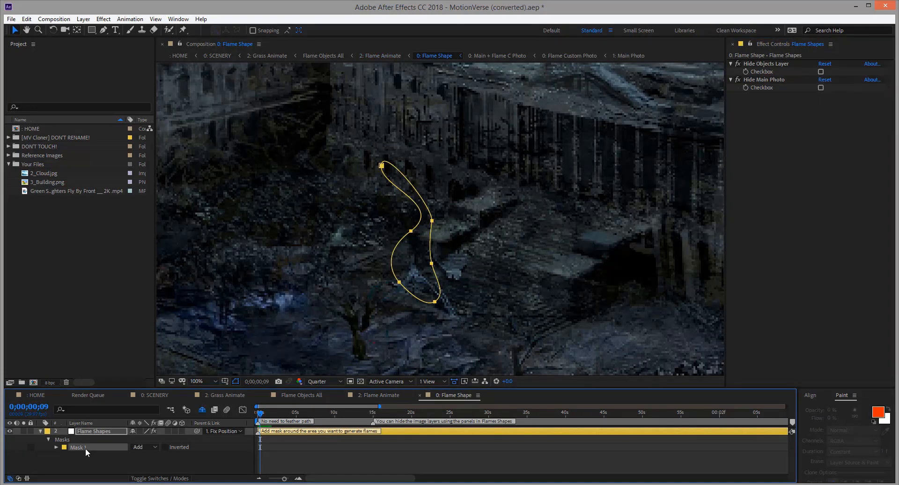
key(Delete)
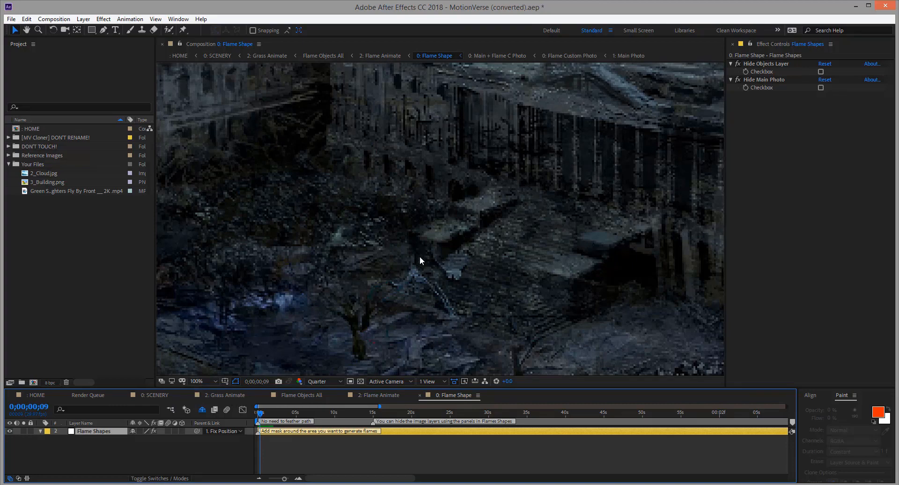
Draw a closed L-shaped mask with the Pen tool on the damaged left side of the dome
key(space)
drag(393, 224, 398, 328)
drag(360, 159, 540, 242)
scroll(542, 243, down, 1)
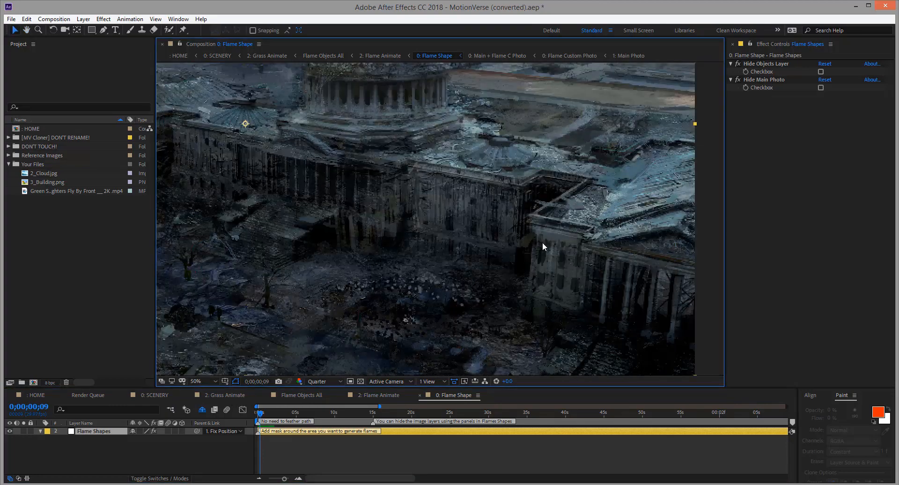
key(space)
drag(591, 271, 474, 244)
drag(329, 141, 389, 201)
drag(241, 170, 454, 219)
scroll(454, 226, up, 2)
key(space)
click(107, 31)
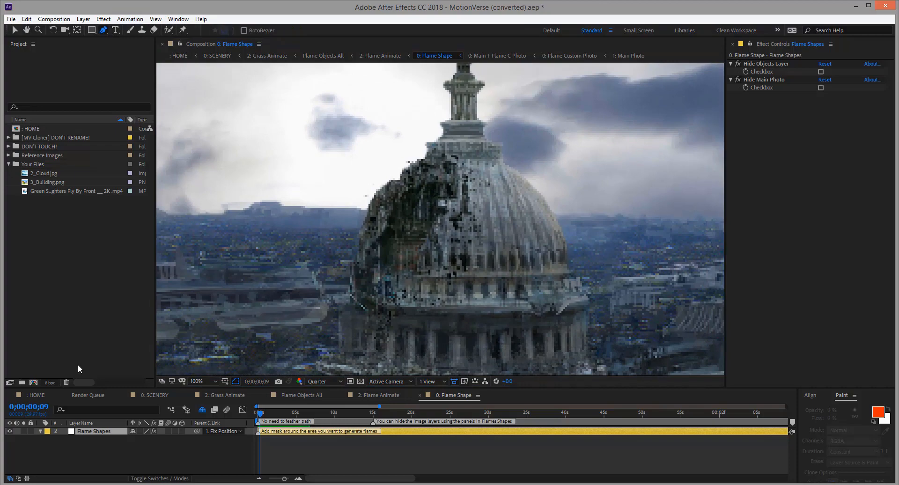
click(395, 237)
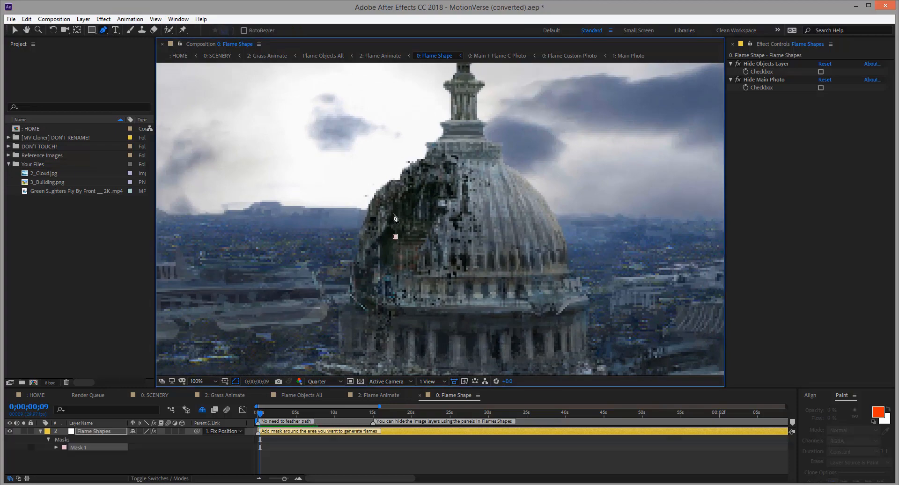
mouse_move(394, 211)
mouse_down()
mouse_move(397, 182)
mouse_move(405, 211)
mouse_up()
click(412, 226)
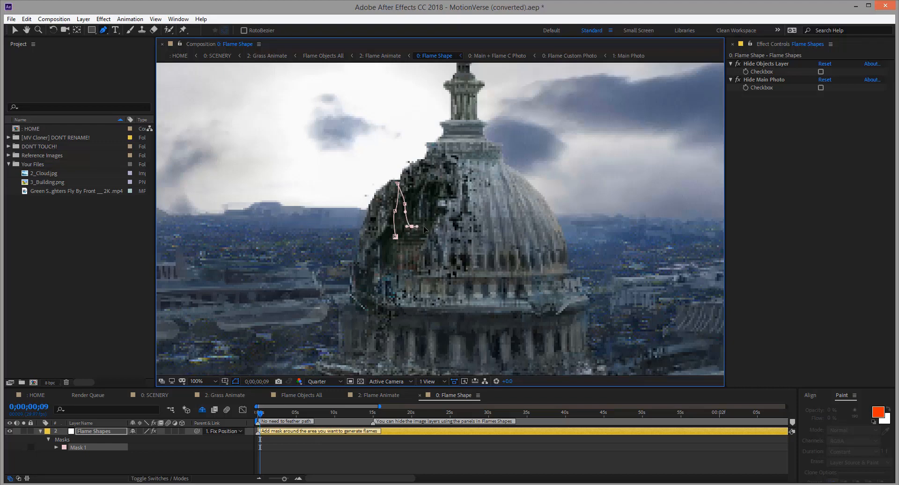
click(427, 228)
click(407, 235)
click(396, 237)
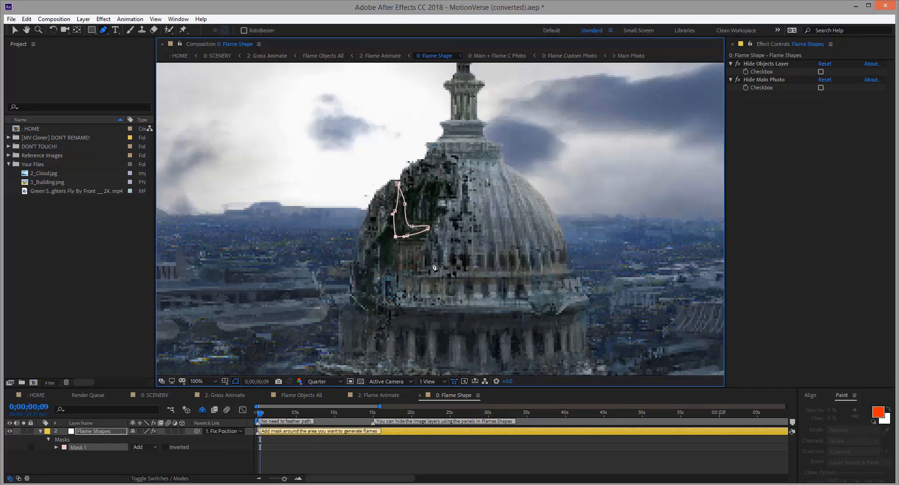
Draw a small closed mask on the left edge of the dome's base ring
key(space)
drag(435, 325, 431, 218)
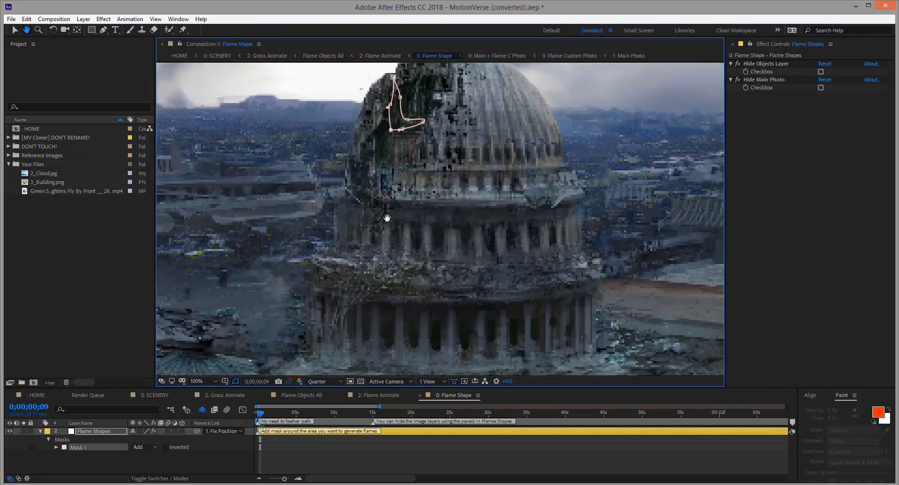
click(356, 190)
click(354, 172)
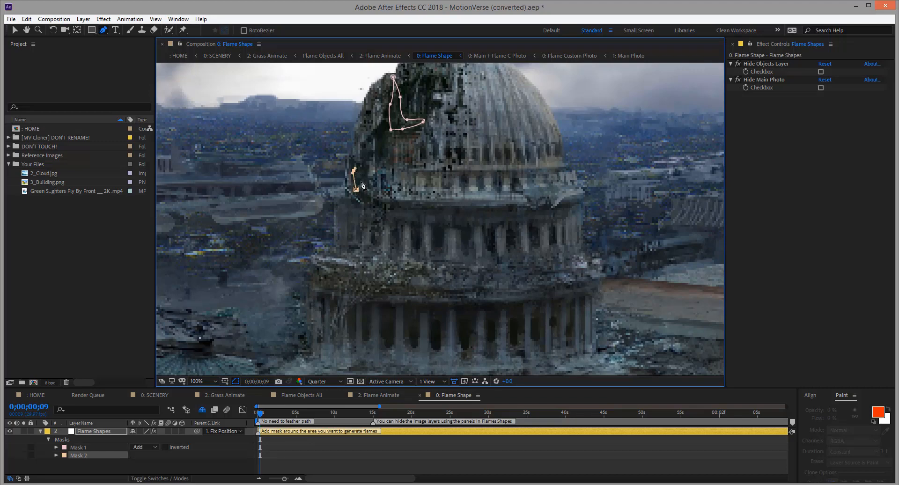
click(356, 190)
Draw a narrow upright flame mask in the dark roof recess between the main building and its right wing
key(space)
drag(438, 268, 393, 184)
drag(440, 331, 430, 266)
scroll(431, 266, down, 1)
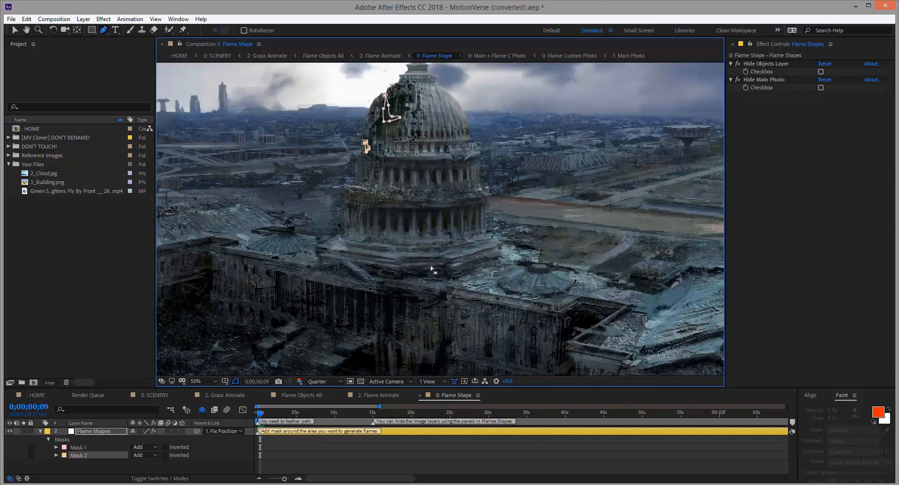
scroll(431, 266, down, 1)
scroll(421, 274, up, 1)
key(space)
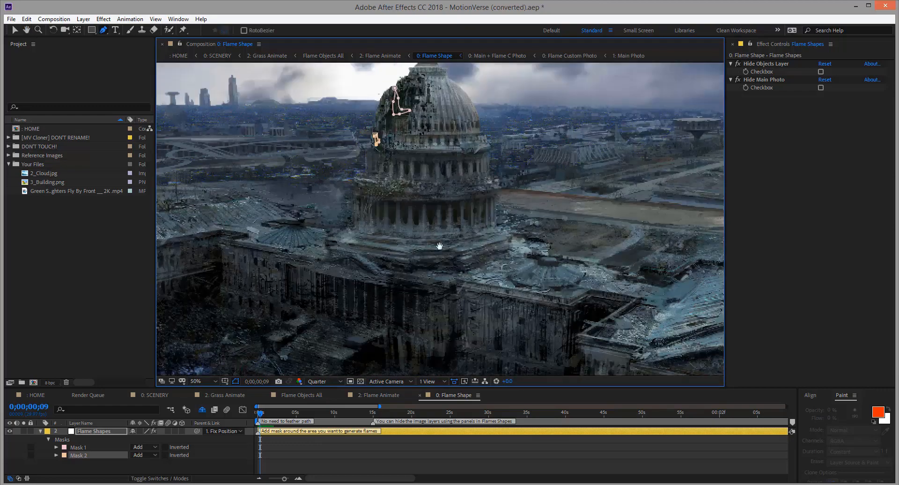
drag(440, 246, 390, 188)
drag(541, 279, 489, 229)
scroll(513, 208, up, 2)
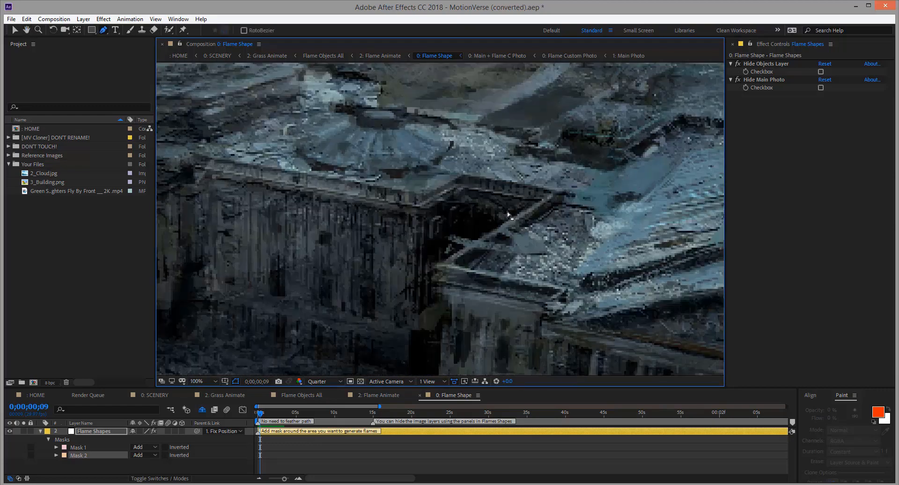
click(468, 230)
click(469, 198)
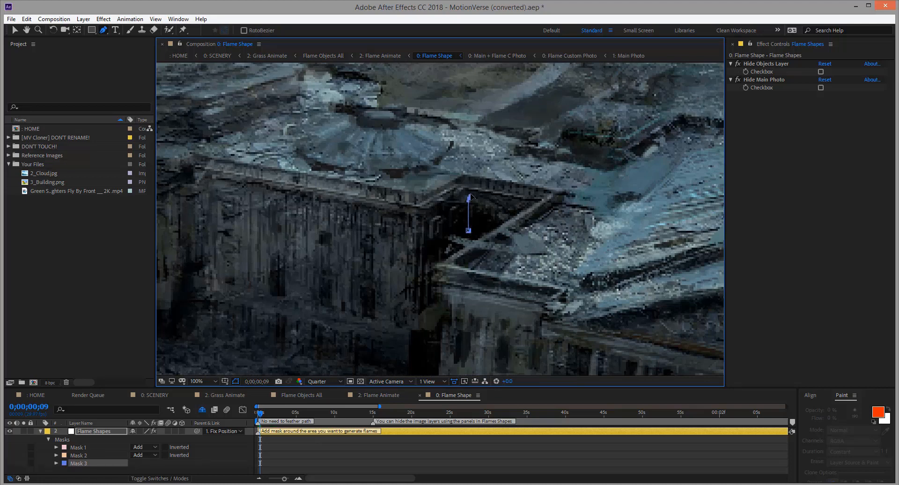
click(468, 180)
click(474, 204)
click(478, 232)
click(467, 237)
click(468, 230)
Draw a thin vertical wedge-shaped mask between the columns of the main building's central facade below the dome
scroll(459, 255, down, 4)
scroll(458, 240, up, 4)
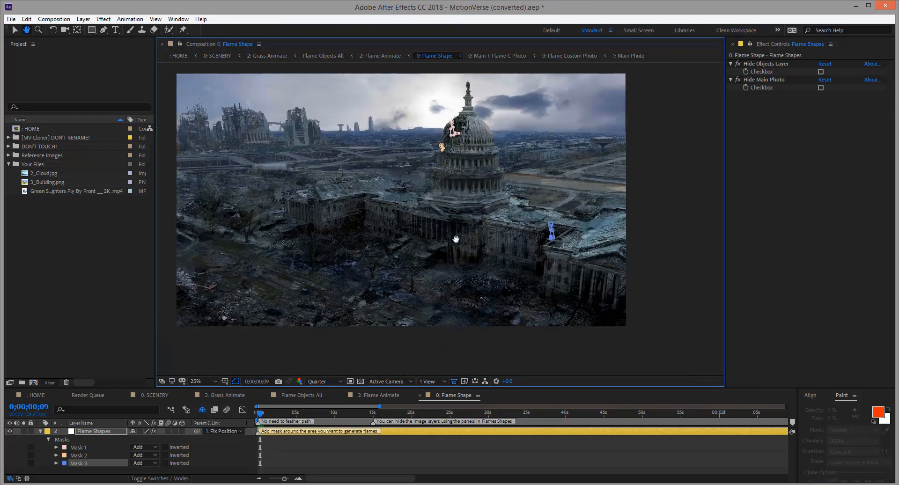
scroll(357, 240, down, 2)
click(509, 200)
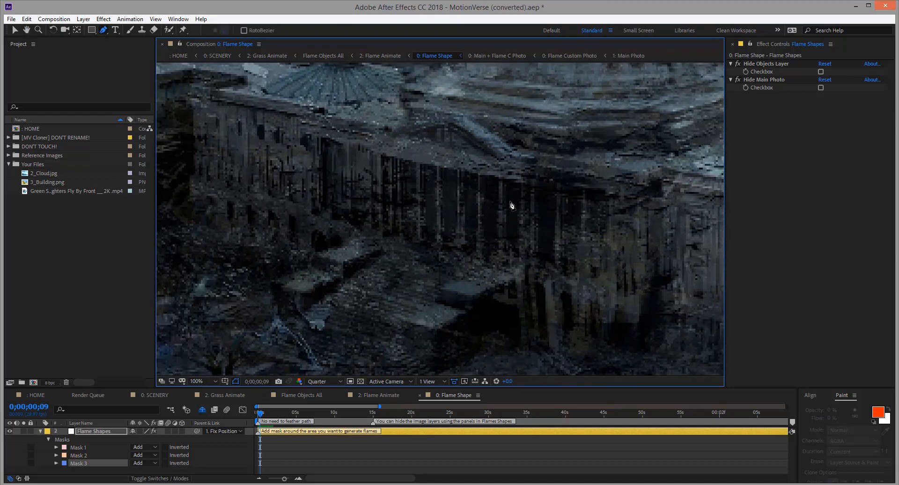
click(505, 245)
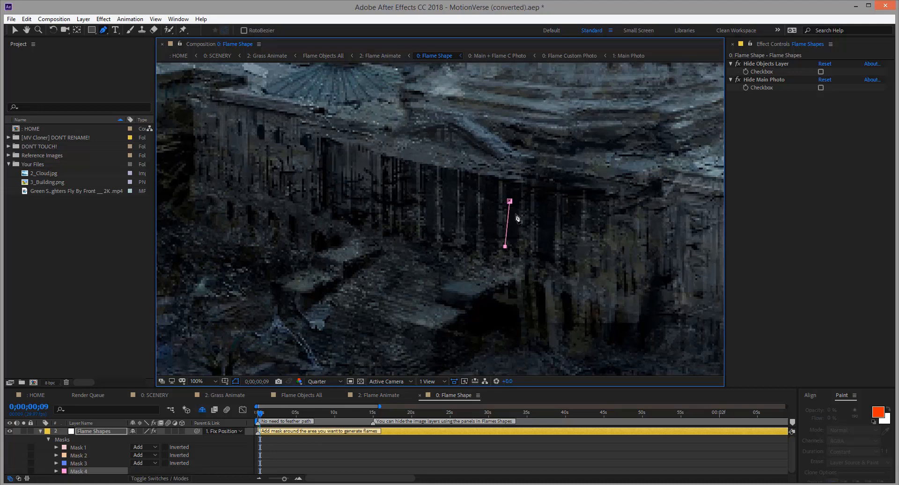
drag(515, 208, 513, 199)
key(ctrl+z)
click(510, 241)
click(510, 202)
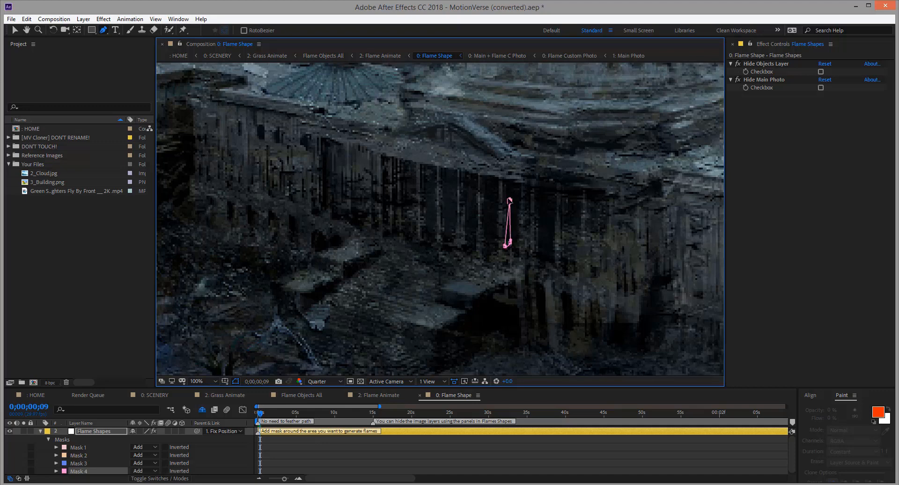
Draw three more thin vertical masks between the facade columns, spaced out to the left of the wedge-shaped one
click(425, 187)
click(427, 228)
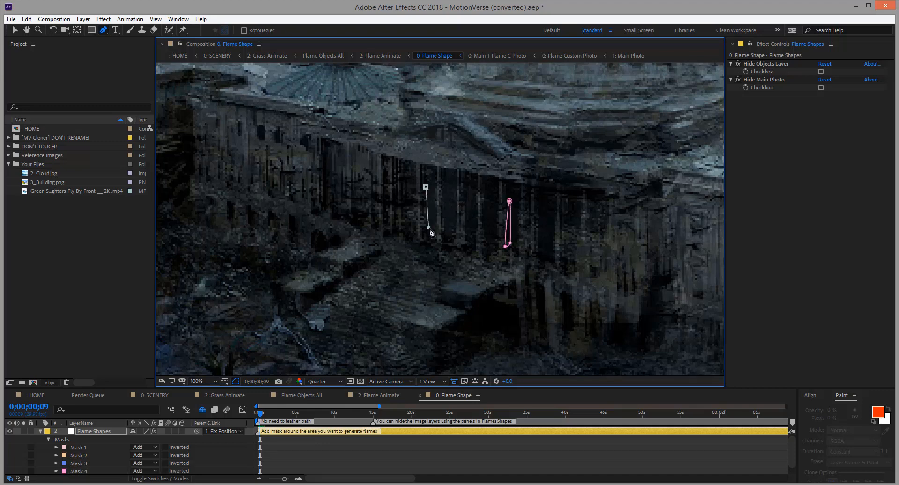
click(429, 190)
click(426, 187)
click(378, 187)
click(376, 217)
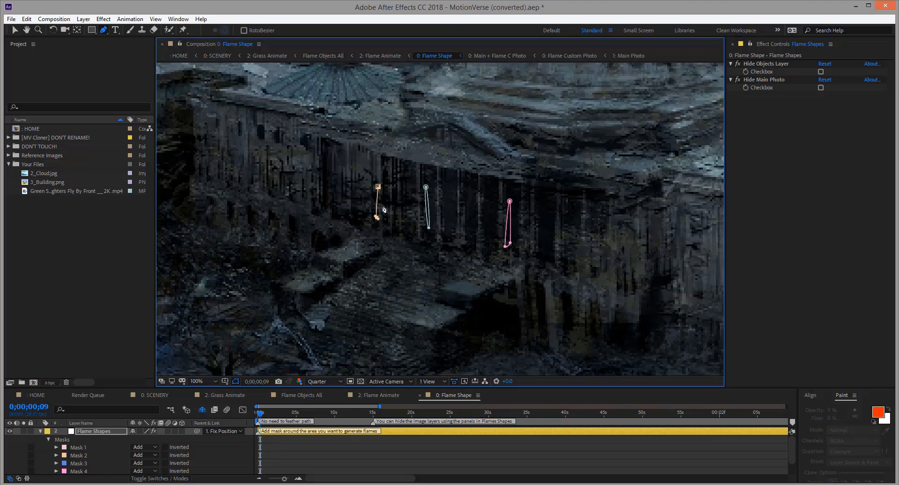
drag(379, 187, 375, 177)
click(325, 177)
drag(326, 208, 332, 208)
click(325, 177)
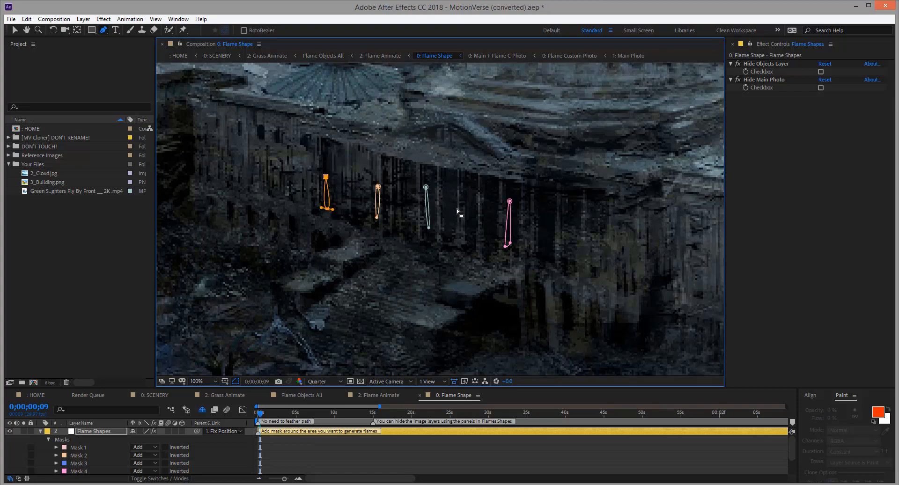
Draw a tall, thin, slightly slanted mask between the front columns of the building's right wing
scroll(460, 213, down, 3)
scroll(477, 237, up, 1)
drag(526, 238, 386, 200)
drag(516, 232, 363, 195)
scroll(475, 243, up, 1)
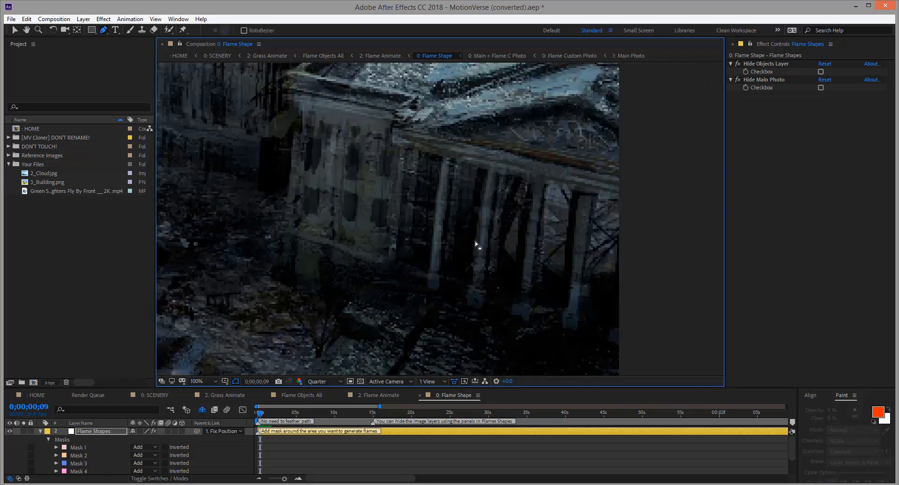
click(461, 203)
click(452, 272)
drag(453, 275, 458, 240)
click(464, 214)
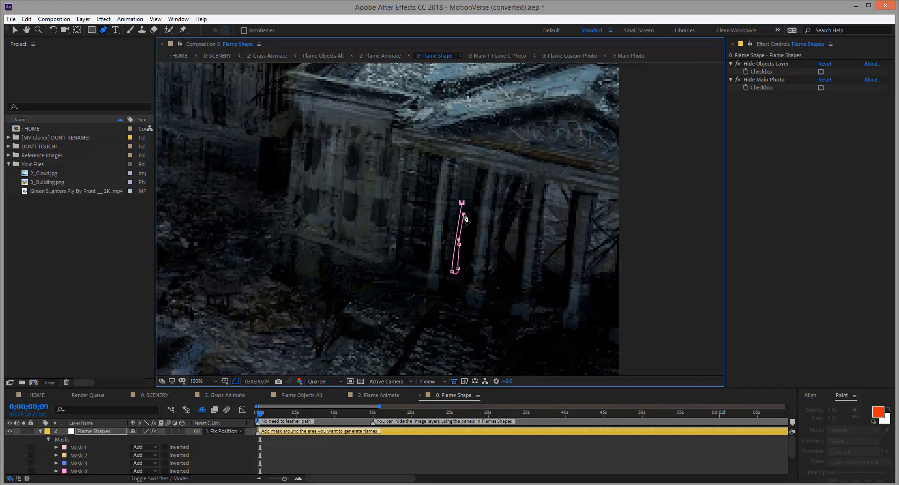
click(462, 204)
Start a new mask at the base of the tree left of the building, tracing up its trunk and left branch
scroll(374, 234, down, 1)
key(space)
drag(318, 231, 640, 285)
drag(297, 213, 399, 212)
drag(346, 175, 413, 242)
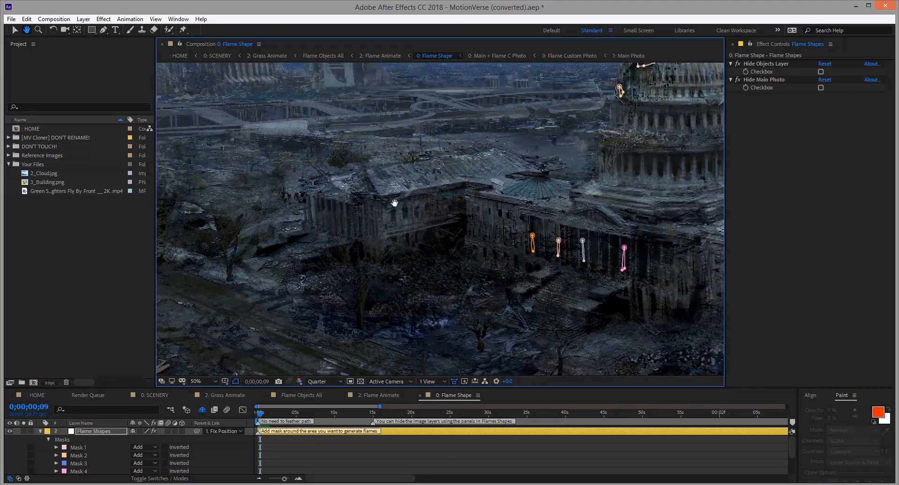
drag(394, 202, 340, 235)
scroll(347, 220, up, 2)
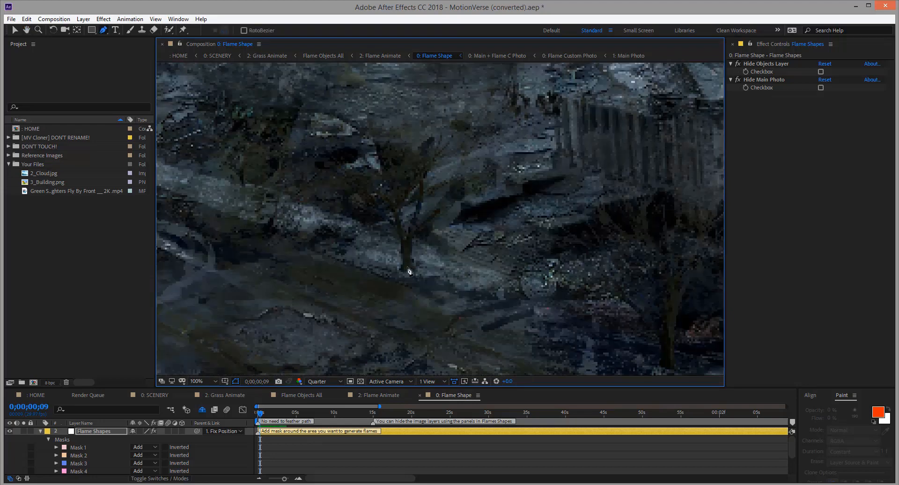
click(407, 267)
drag(389, 195, 385, 187)
key(ctrl+z)
click(400, 240)
drag(392, 215, 391, 211)
drag(381, 164, 379, 161)
drag(404, 230, 406, 233)
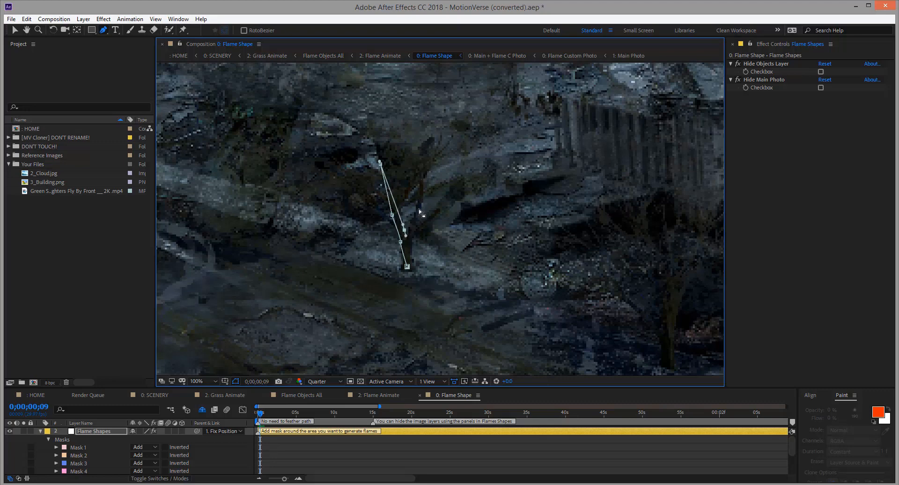
key(ctrl+z)
click(406, 237)
key(ctrl+z)
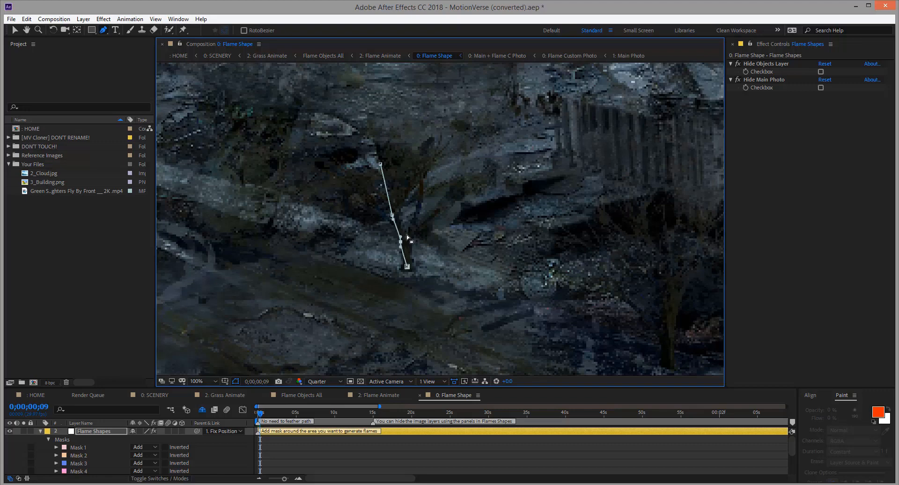
key(ctrl+z)
Trace the tree's fork and right branch, then close the mask at the trunk base to form a V shape
click(405, 233)
drag(425, 173, 425, 159)
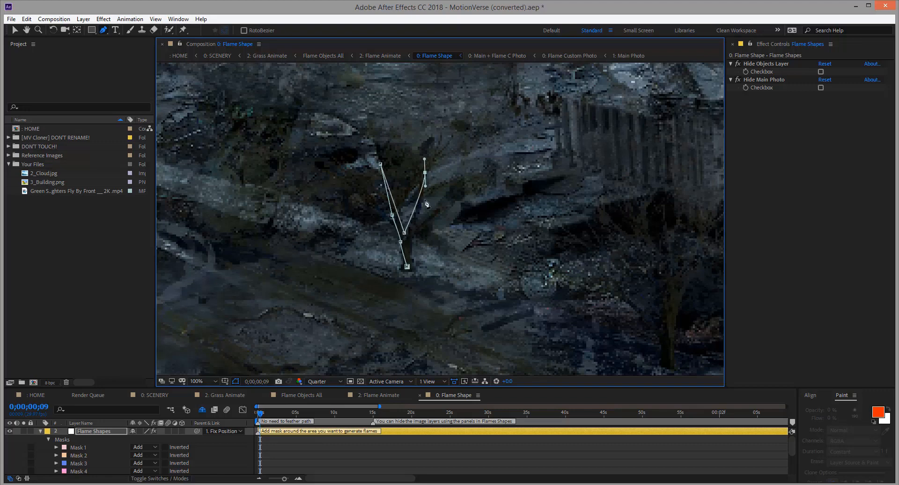
click(408, 246)
click(408, 266)
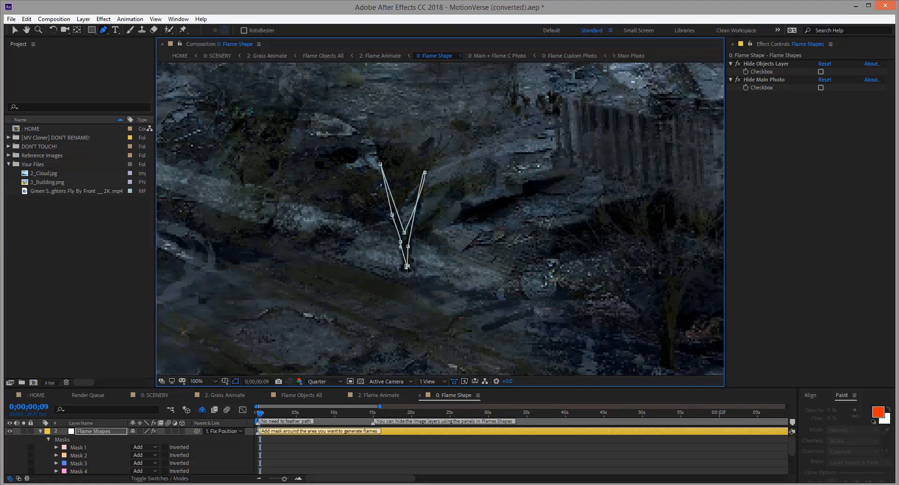
Draw a slim, curved diagonal mask along the road edge on the ground to the left of the tree
scroll(404, 285, down, 2)
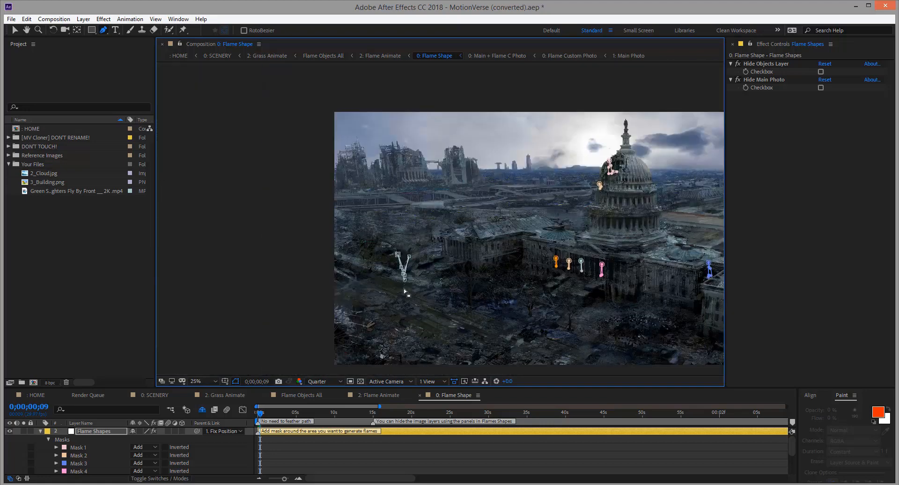
drag(371, 297, 413, 263)
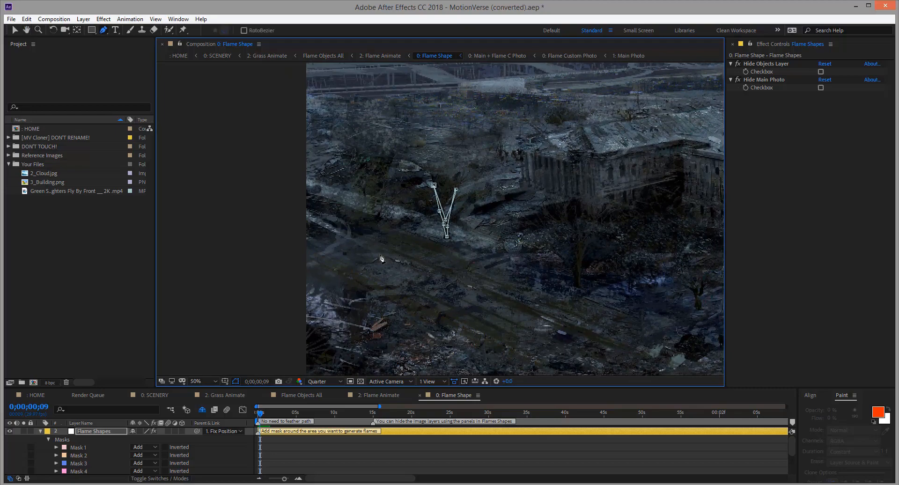
click(343, 230)
click(357, 239)
click(363, 241)
click(369, 246)
click(380, 248)
click(358, 232)
scroll(351, 233, up, 4)
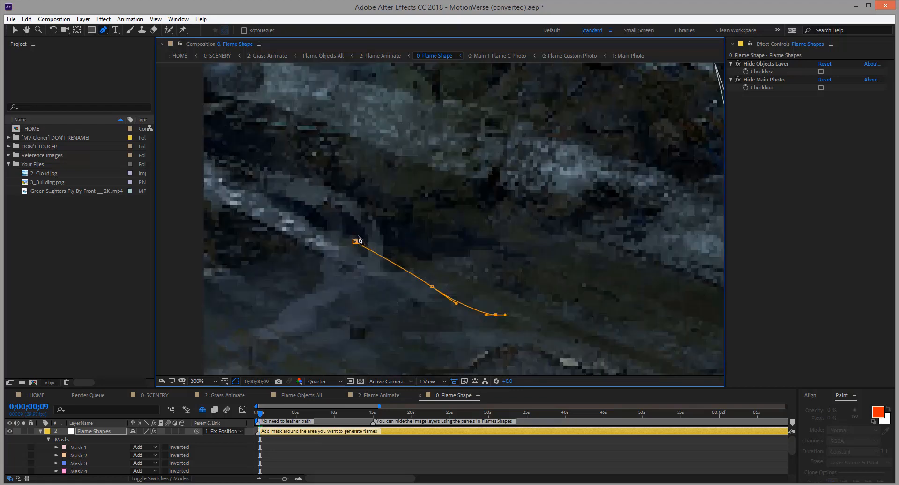
drag(347, 227, 342, 227)
key(ctrl+z)
drag(384, 250, 373, 241)
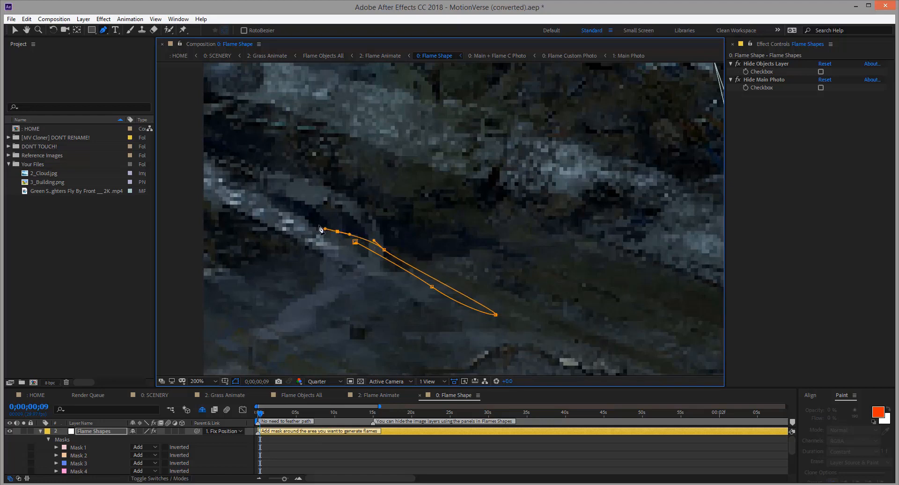
drag(318, 223, 311, 221)
click(355, 242)
scroll(495, 259, down, 2)
drag(632, 291, 338, 210)
drag(570, 229, 417, 295)
scroll(443, 202, down, 1)
scroll(446, 201, up, 1)
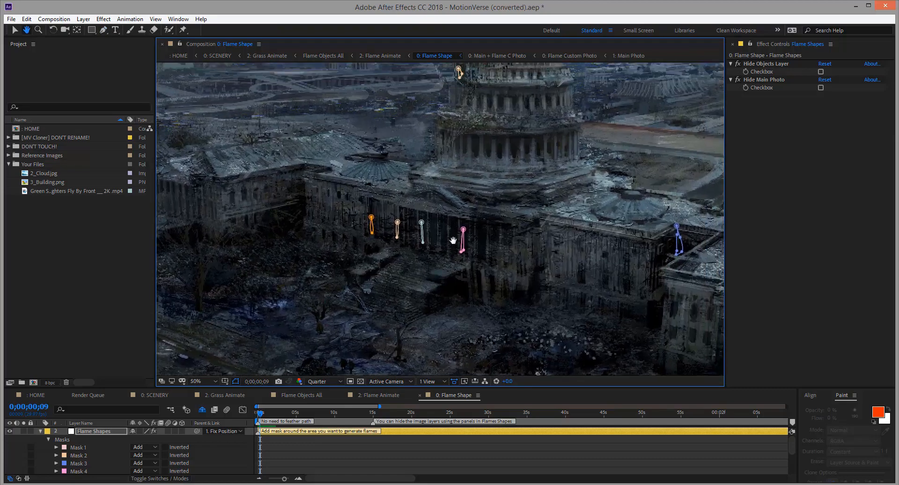
scroll(438, 245, down, 1)
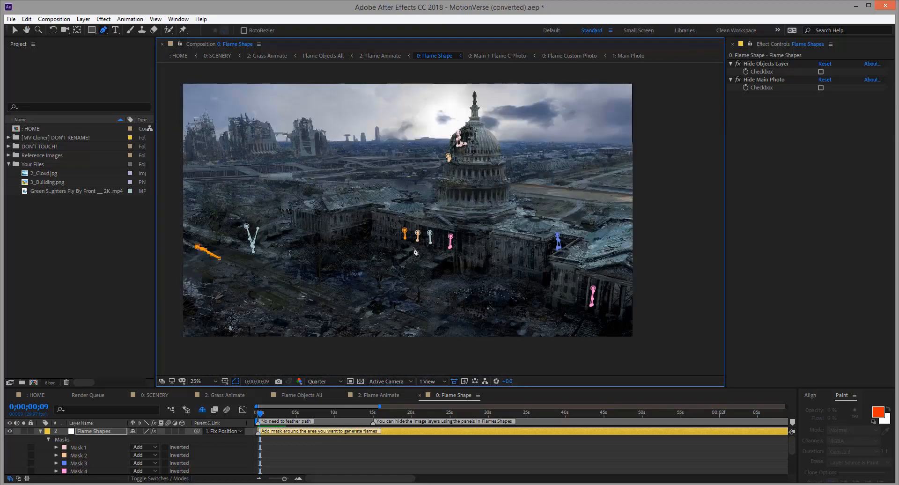
Finish mask drawing, collapse the Flame Shapes layer and enable the MotionVerse Flame scene in the 2: Flame Animate composition
click(15, 29)
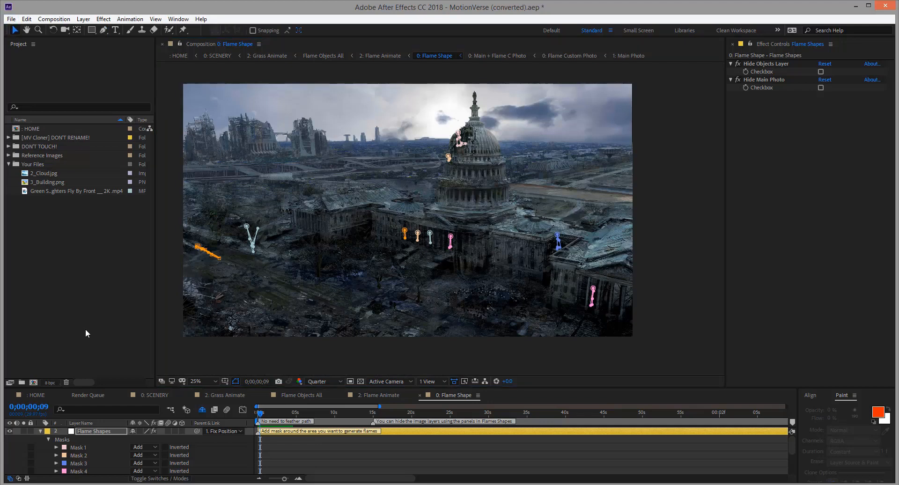
click(41, 430)
click(372, 394)
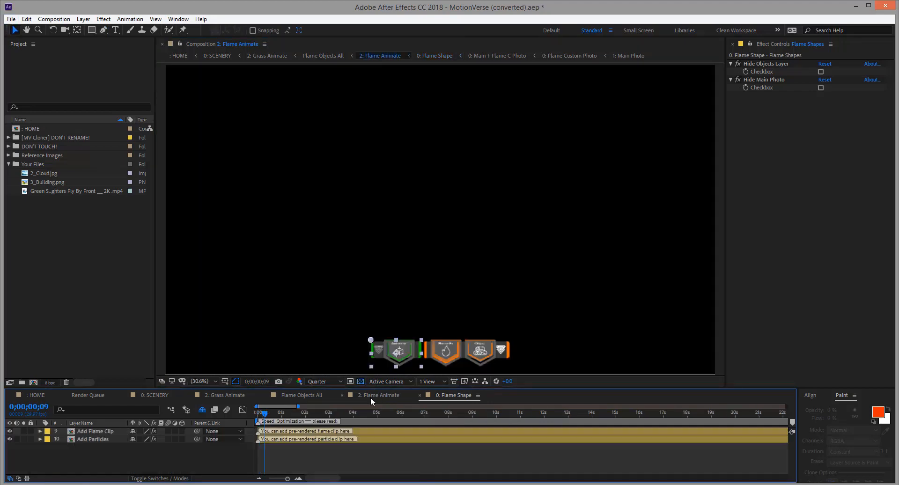
click(820, 73)
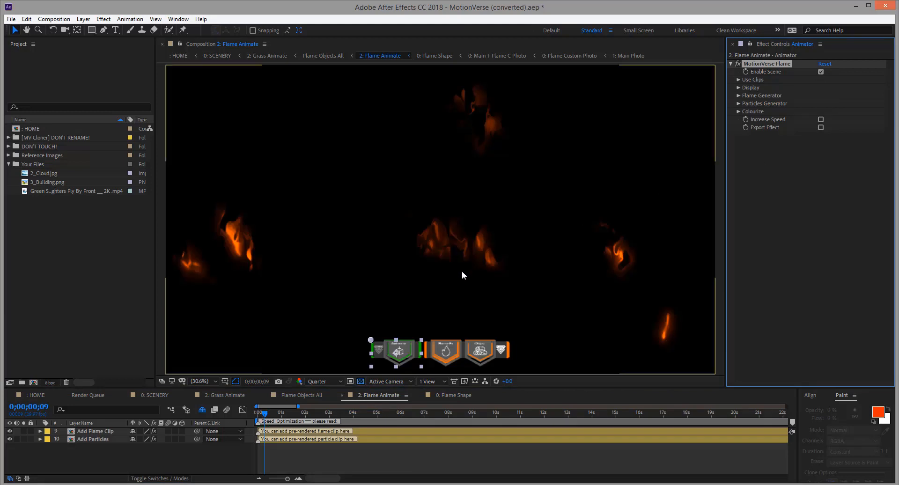
Fit the composition view up to 100% and turn on Show Plate in the flame effect's Display settings
scroll(461, 270, down, 2)
click(209, 381)
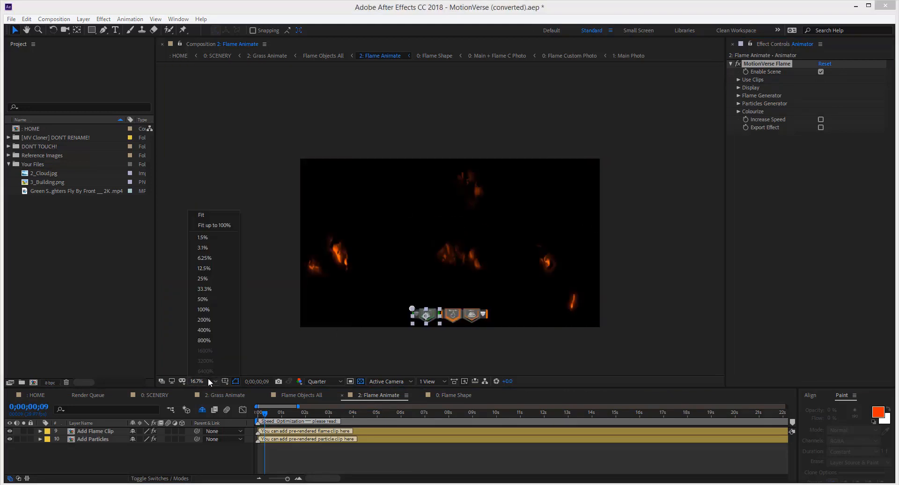
click(224, 225)
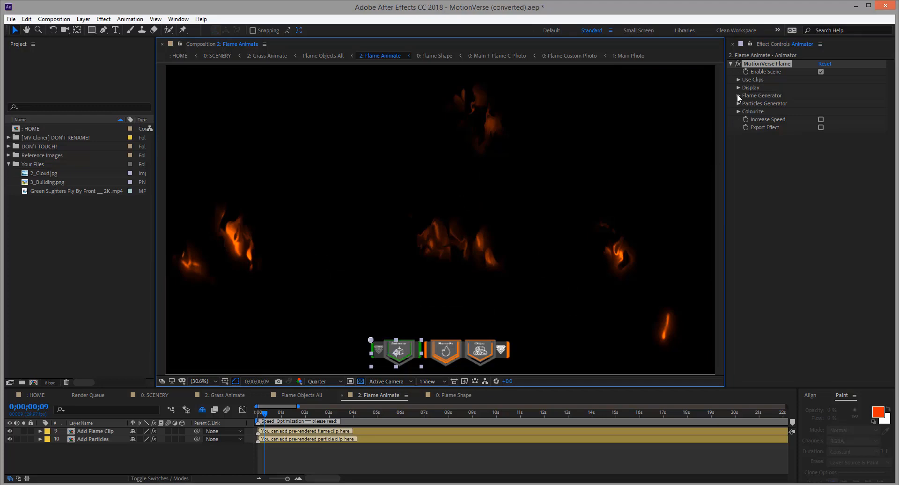
click(738, 87)
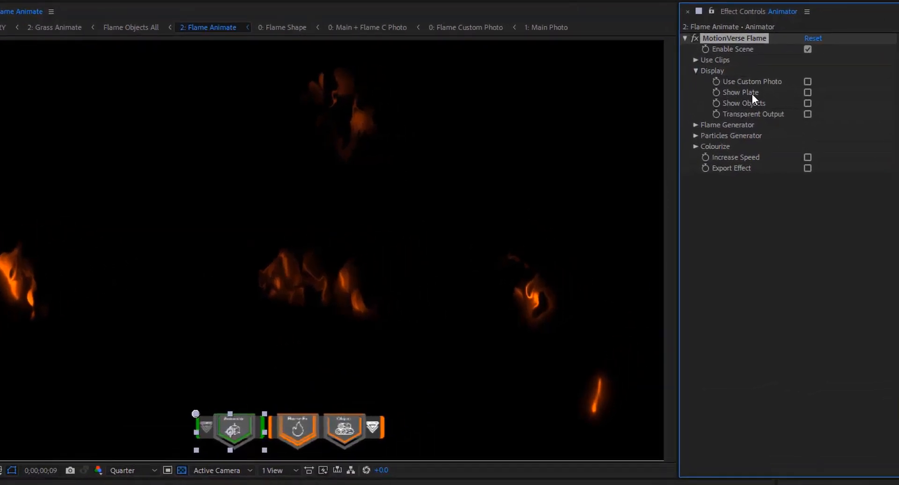
click(806, 93)
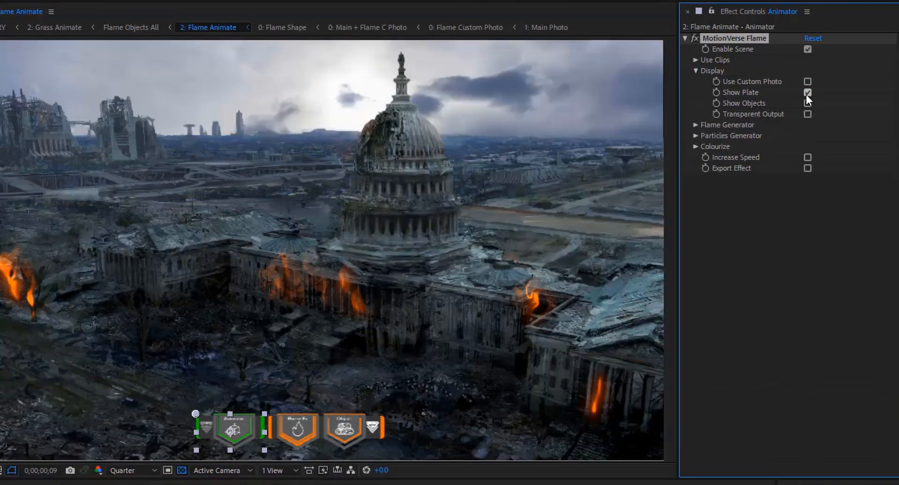
Enable Liquify for multiple flames in the Flame Generator's Flame Area settings
click(695, 125)
click(696, 71)
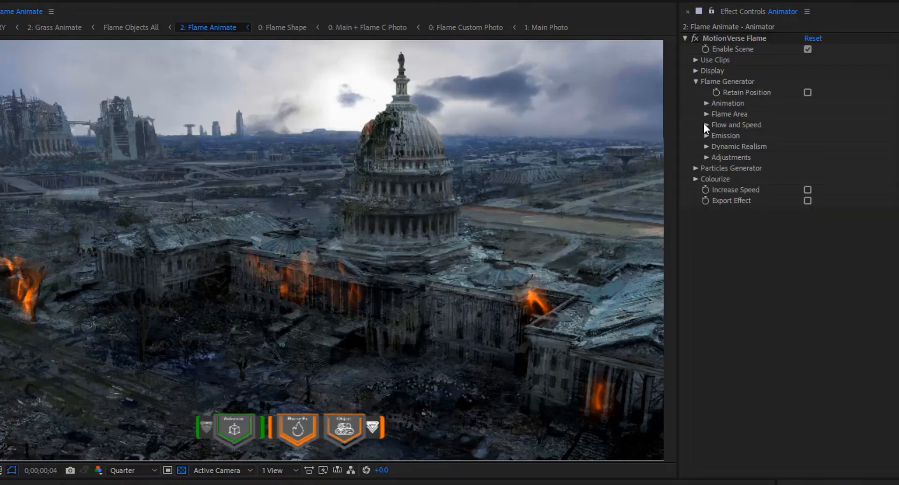
click(706, 115)
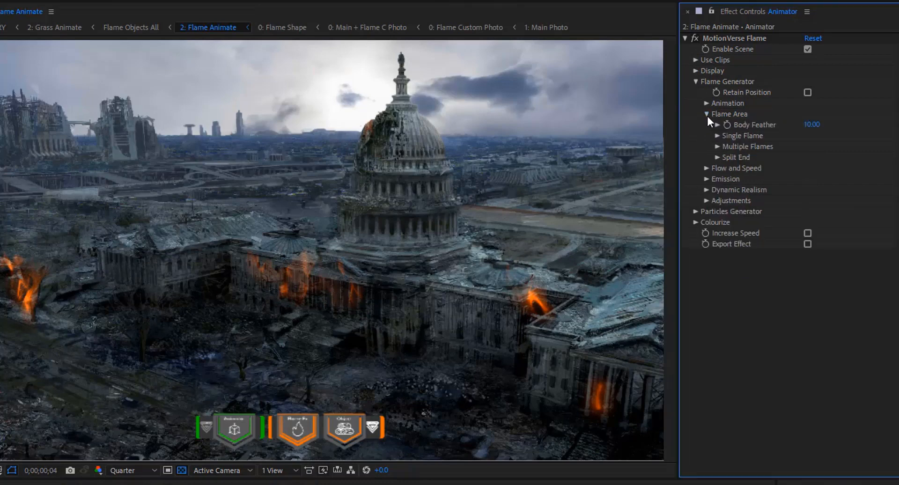
click(718, 147)
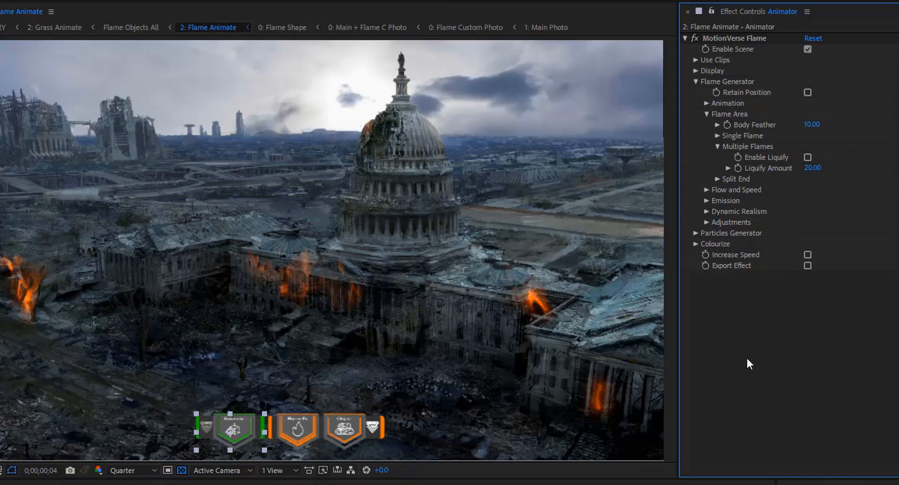
click(808, 159)
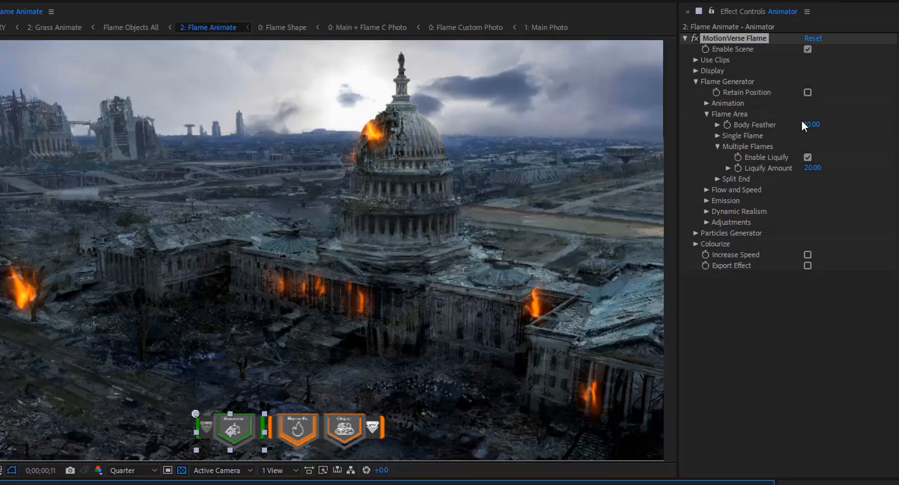
Try the Flame Generator's Retain Position option, preview the flames and switch the option off again
click(808, 93)
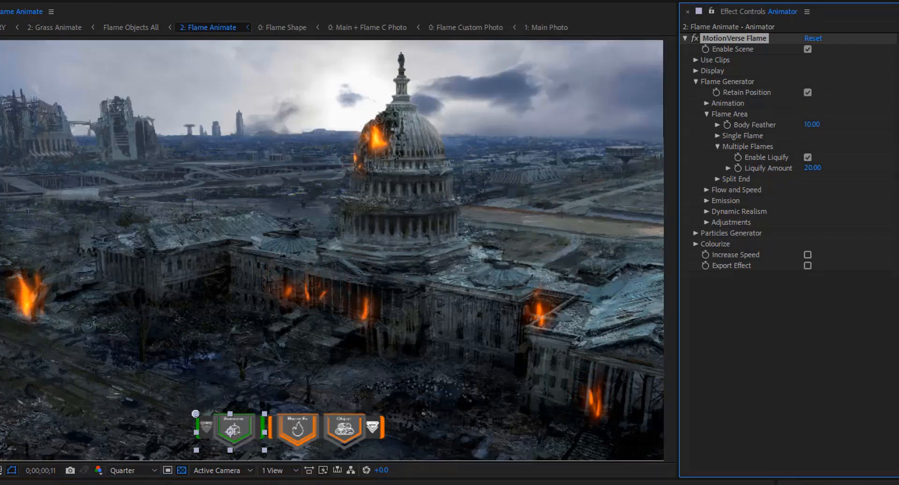
key(space)
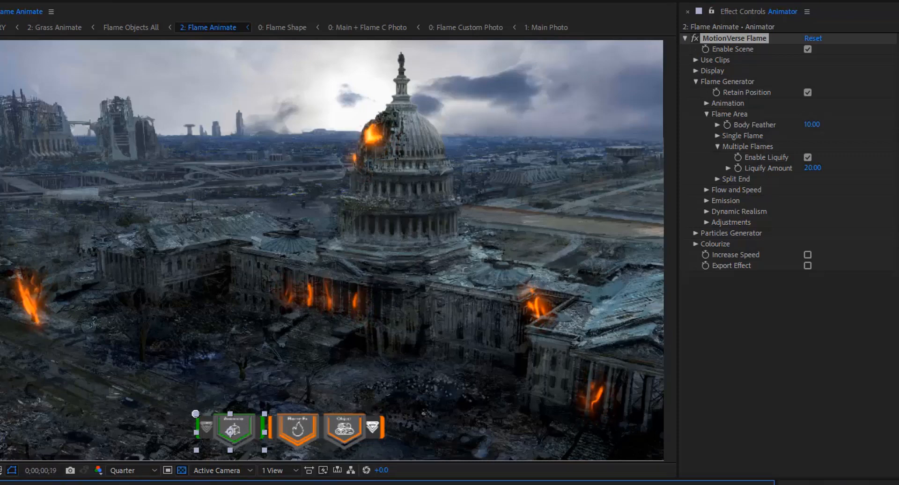
click(809, 93)
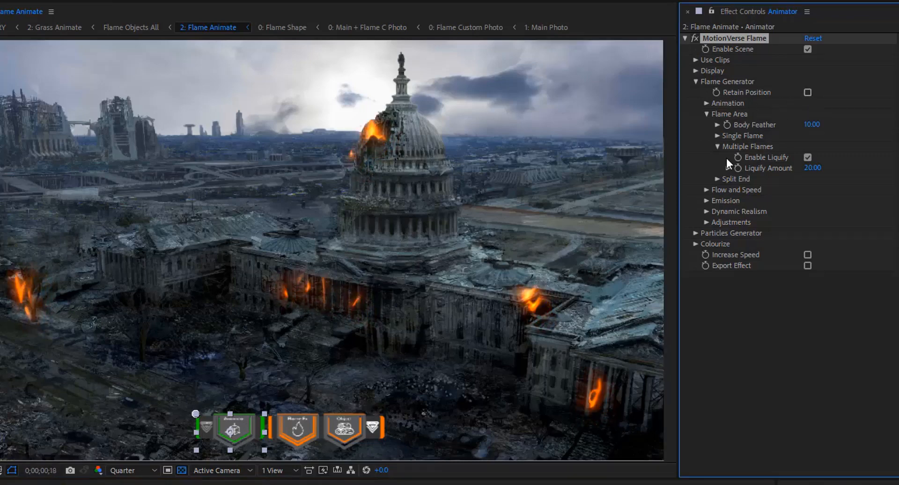
Set the Flame Area's Body Feather to 2
click(717, 146)
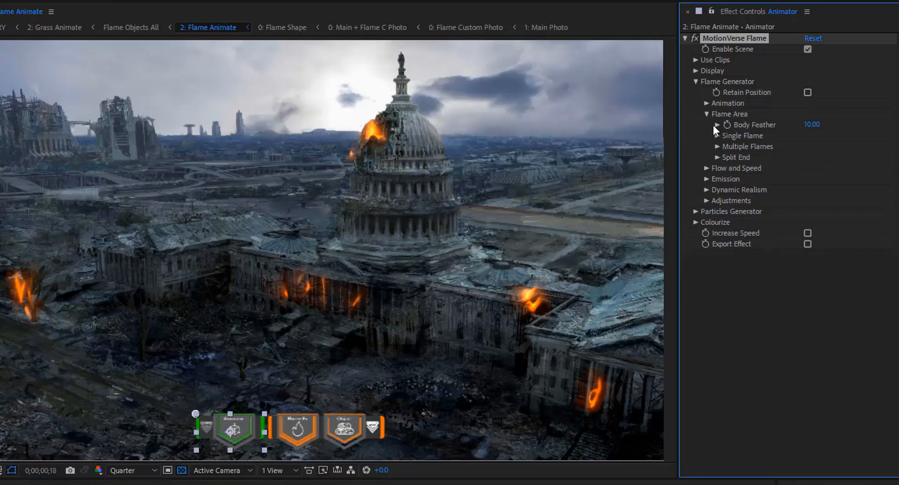
click(717, 136)
click(717, 135)
click(717, 125)
mouse_move(744, 144)
mouse_down()
mouse_move(766, 144)
mouse_move(747, 147)
mouse_up()
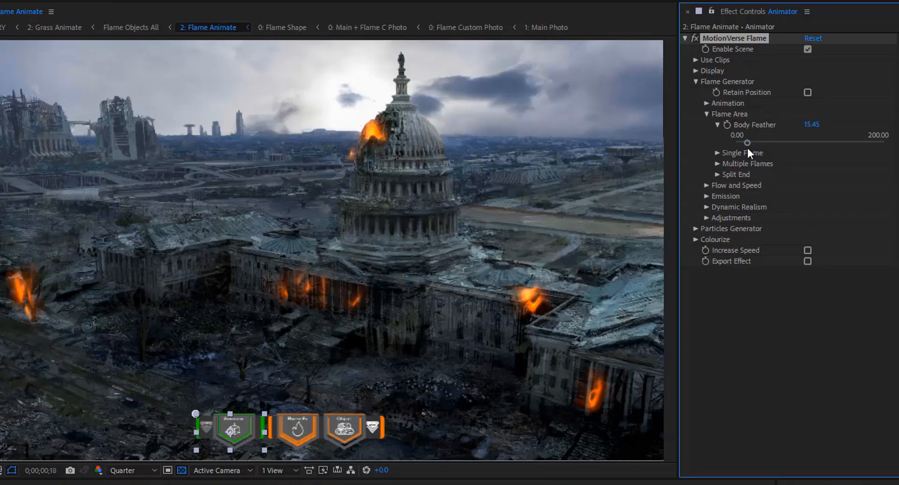
click(813, 124)
text(2)
click(759, 368)
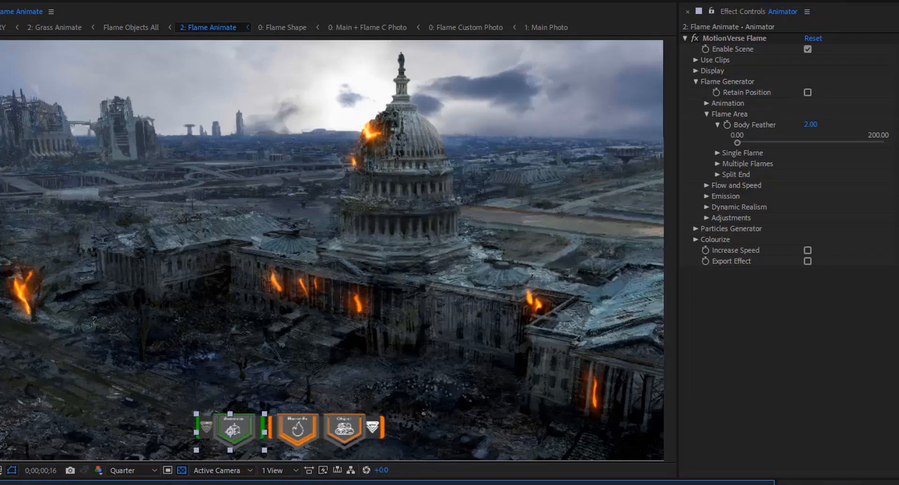
click(717, 124)
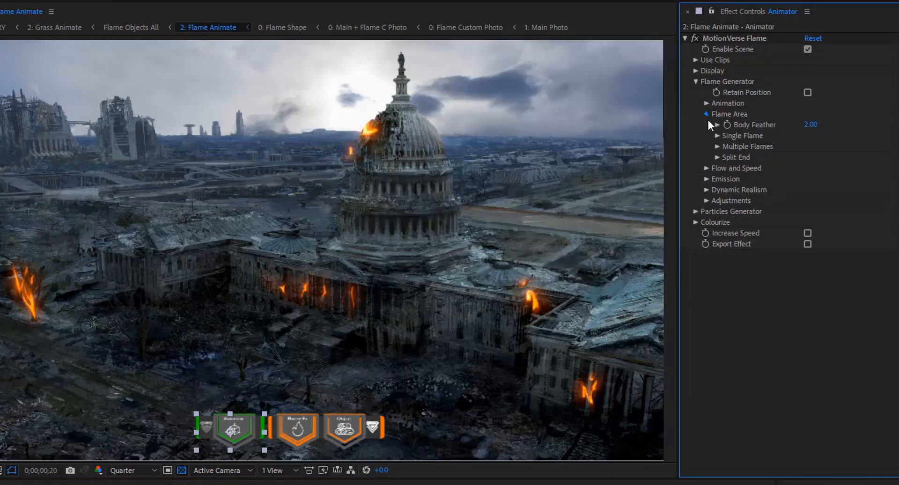
Change the flames' Flow Type to Intense Fire, preview the result and check the burning rate settings
click(707, 113)
click(707, 126)
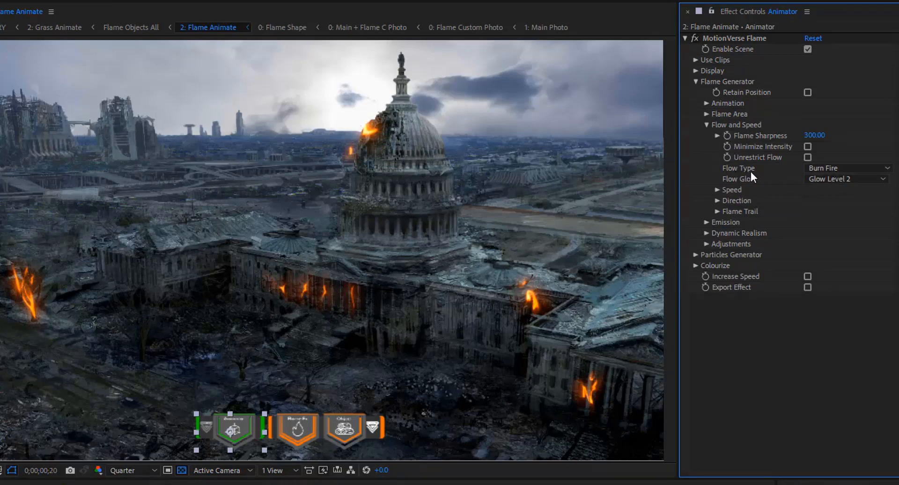
click(848, 168)
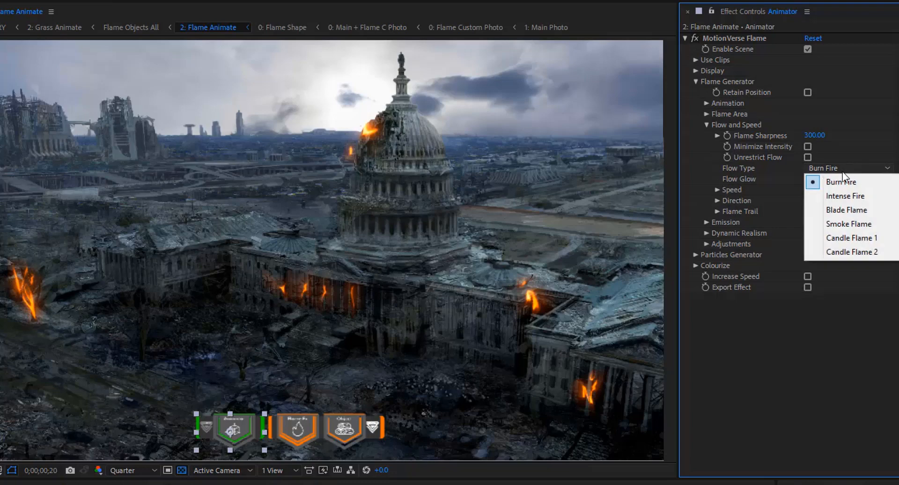
click(830, 196)
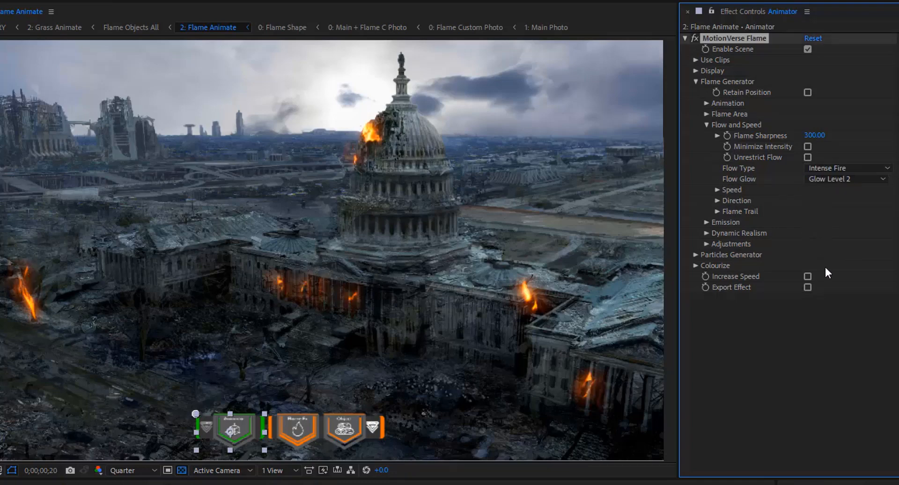
key(space)
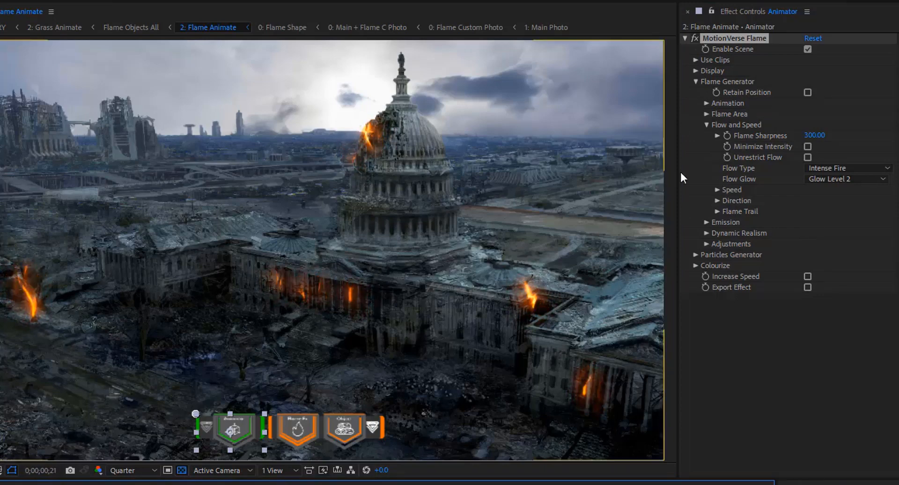
click(720, 190)
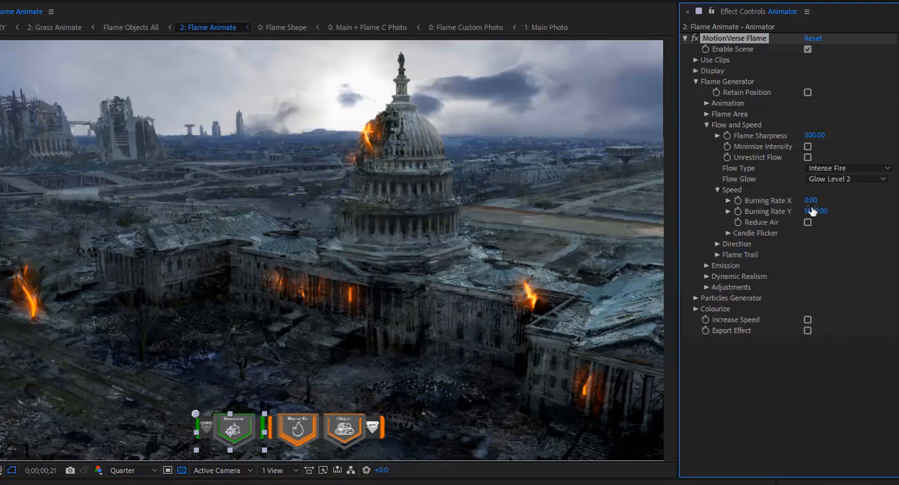
click(718, 191)
click(705, 125)
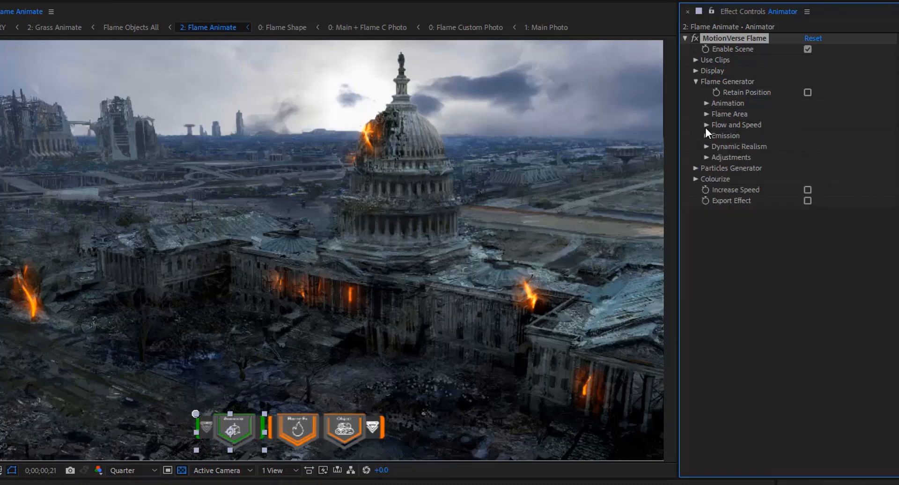
Set the emission streams to a Stream Width of about 139 and a Stream Height of about 523
click(706, 136)
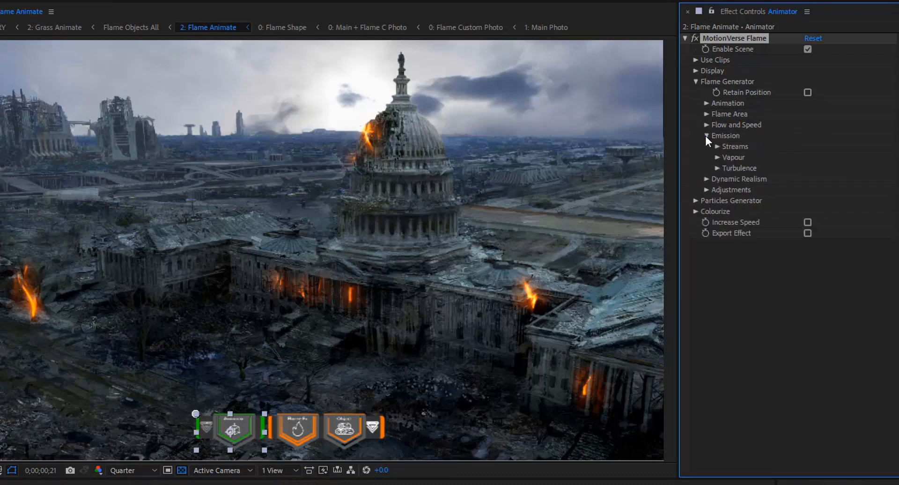
click(717, 147)
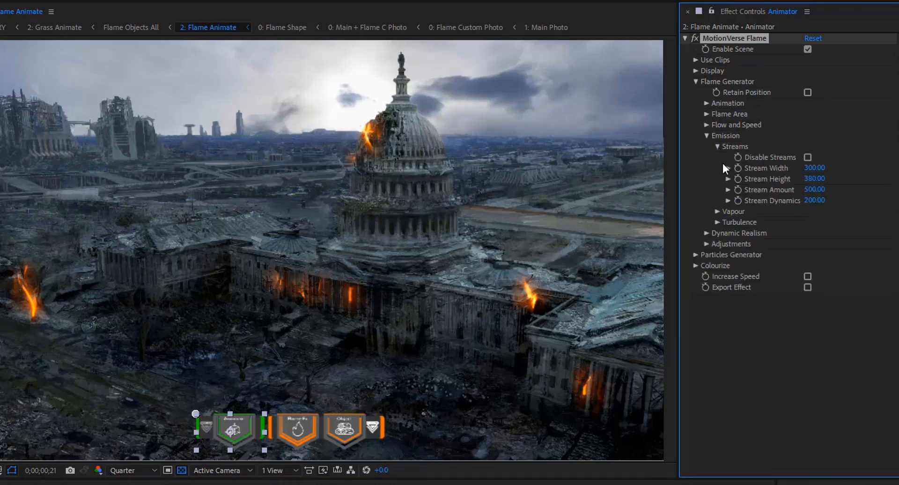
click(728, 168)
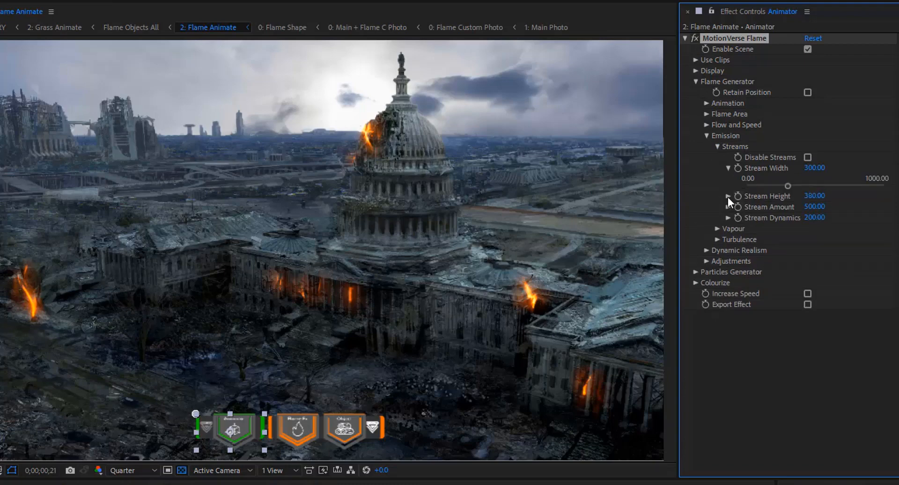
click(728, 196)
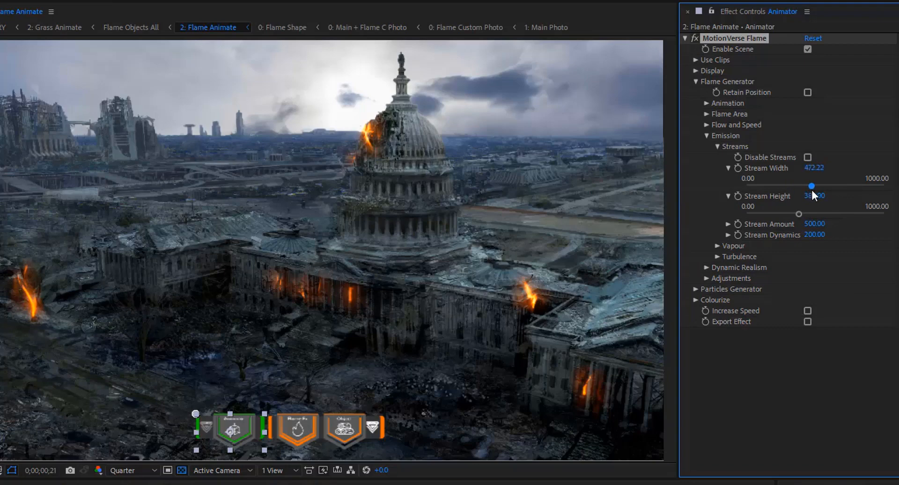
drag(814, 195, 818, 217)
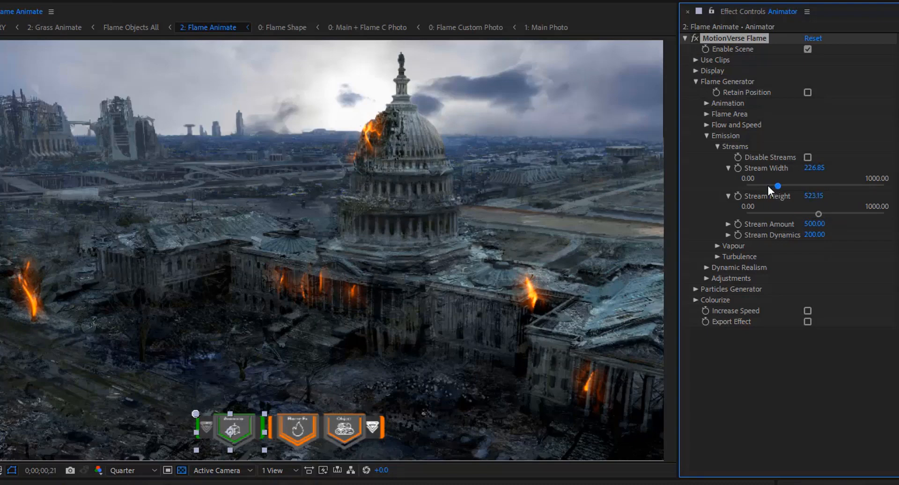
drag(768, 185, 766, 185)
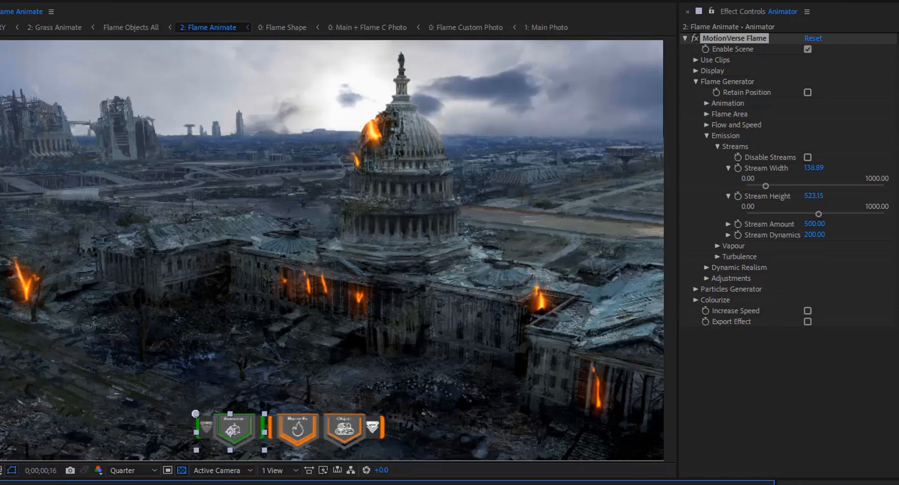
click(718, 146)
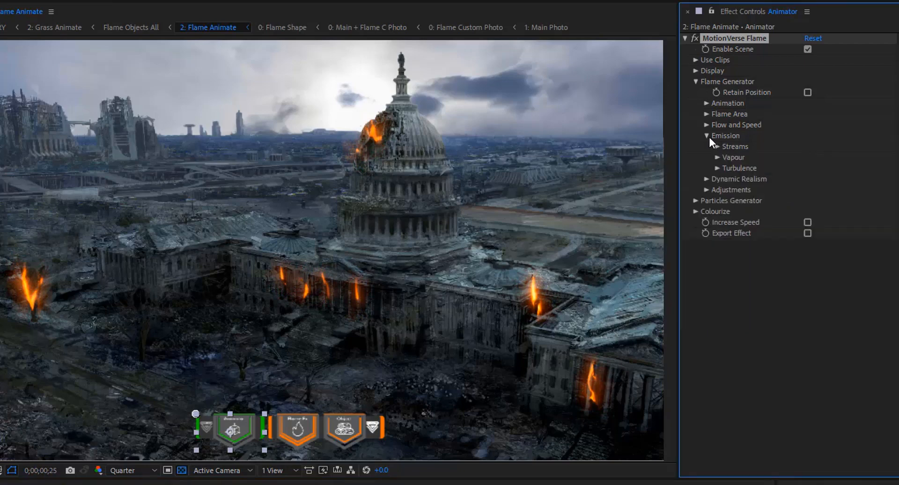
click(706, 136)
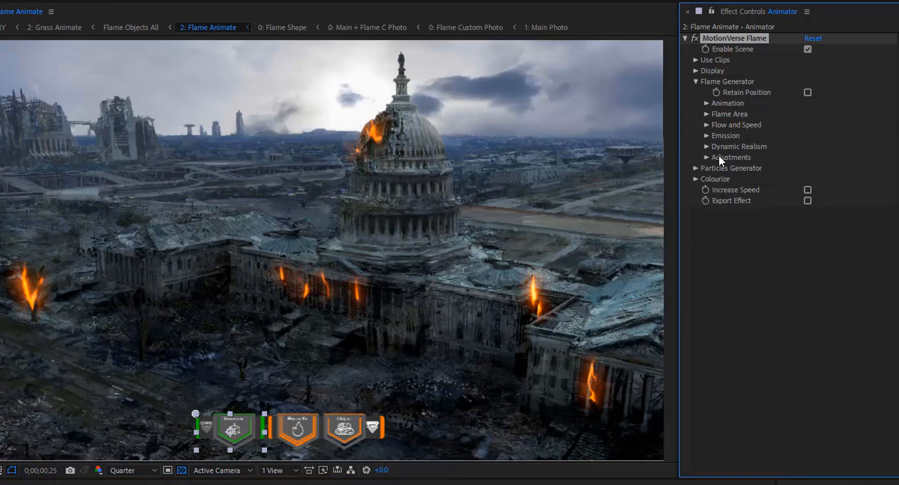
Check the Glow settings among the Flame Generator's adjustments
click(706, 158)
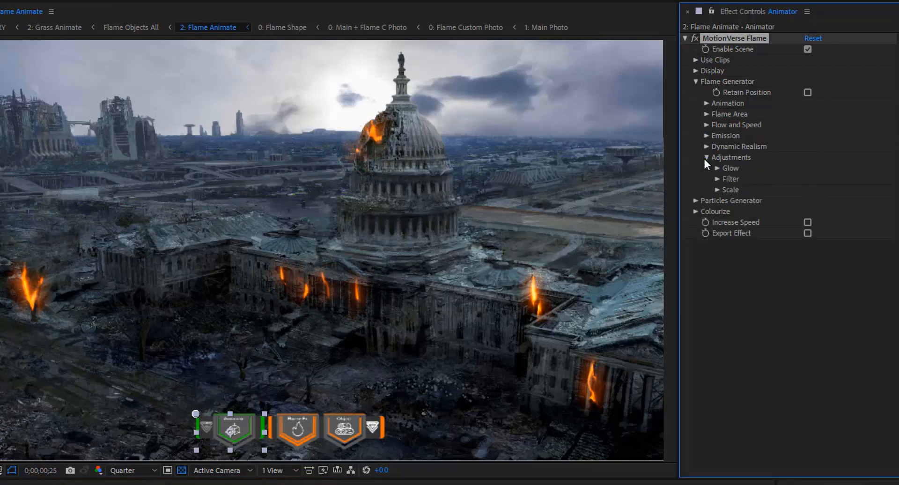
click(717, 168)
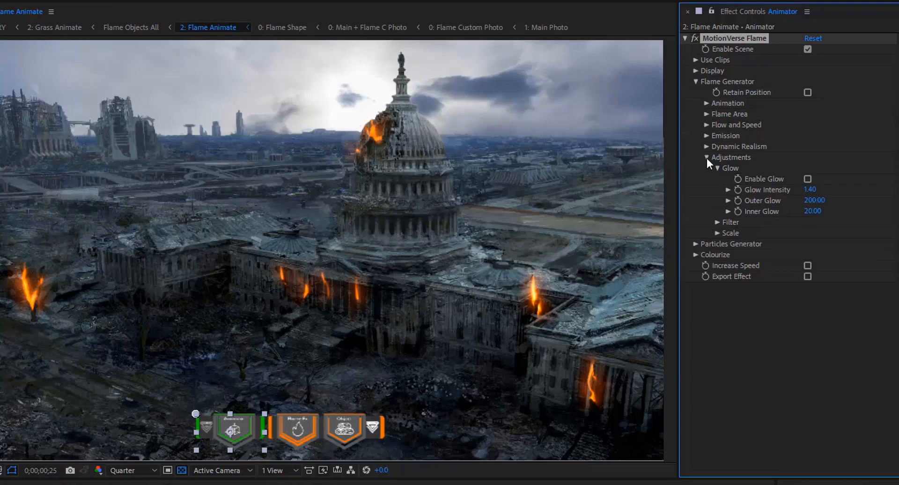
click(706, 158)
Try Glow Level 1 as the flames' Flow Glow and scrub through the animation to preview it
click(707, 128)
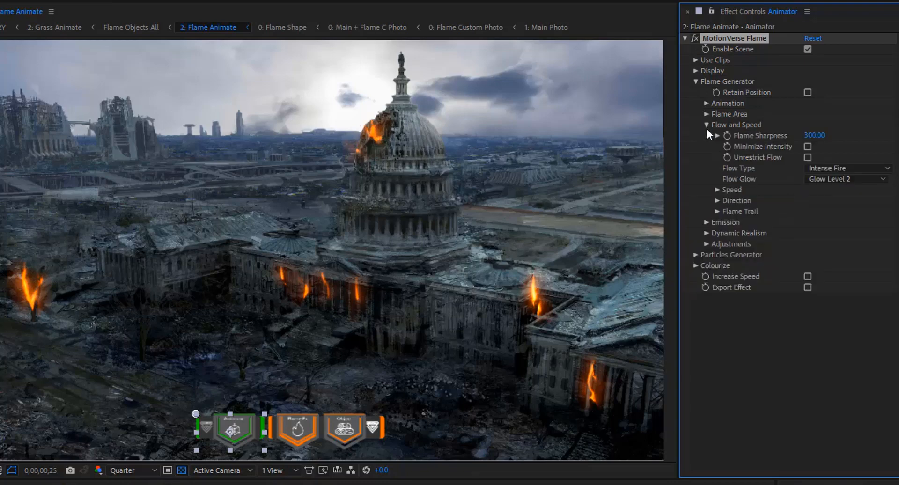
click(837, 178)
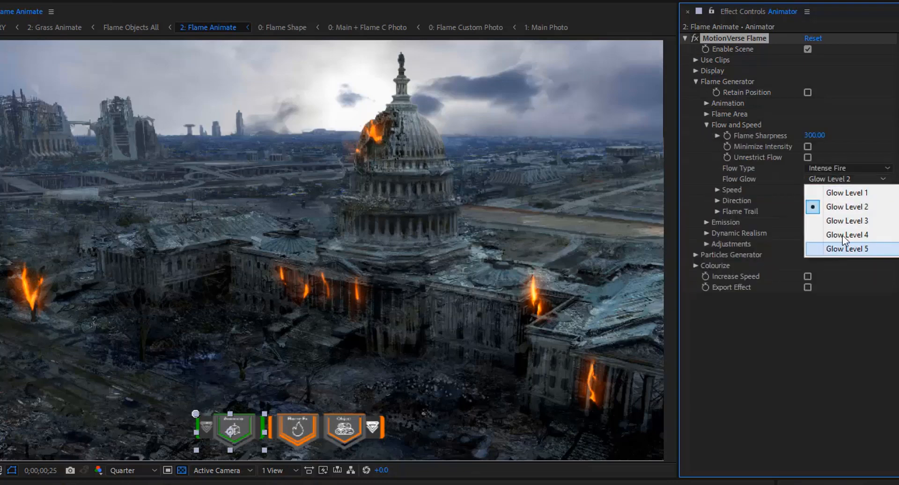
click(844, 193)
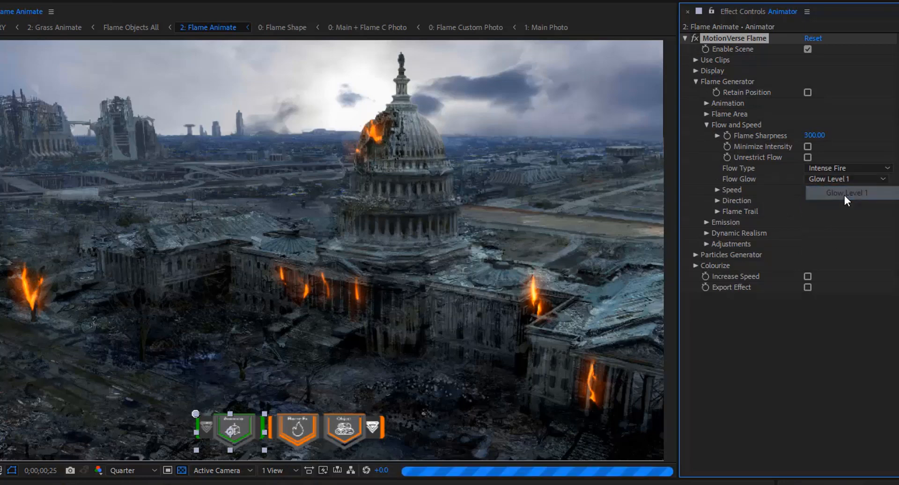
drag(421, 484, 402, 484)
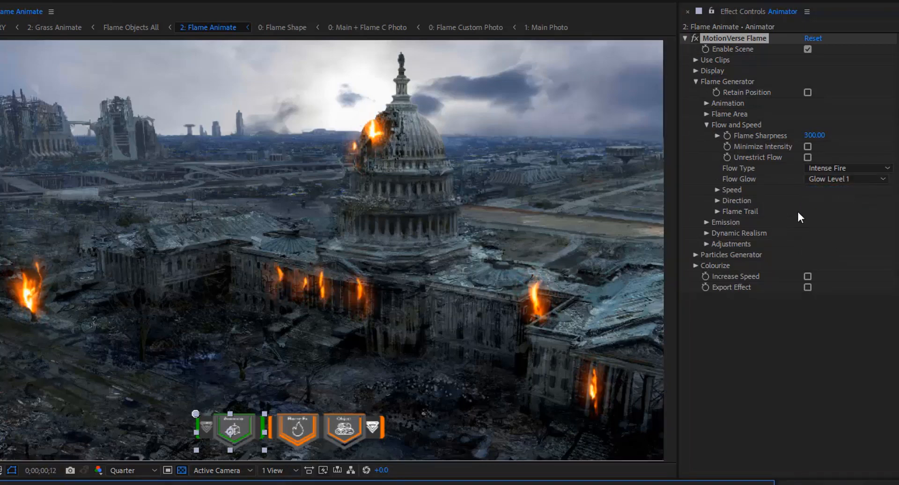
Try Glow Level 5 as the flames' Flow Glow, preview it and return the setting to Glow Level 2
click(827, 182)
click(845, 249)
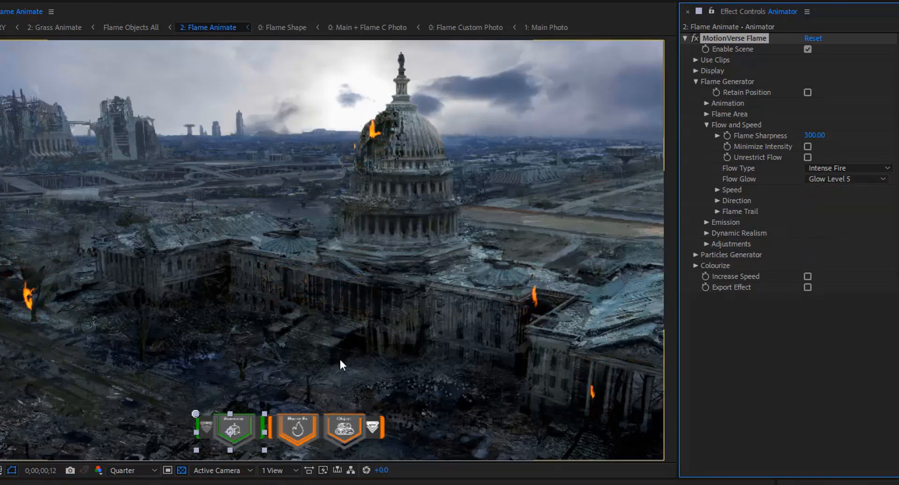
key(space)
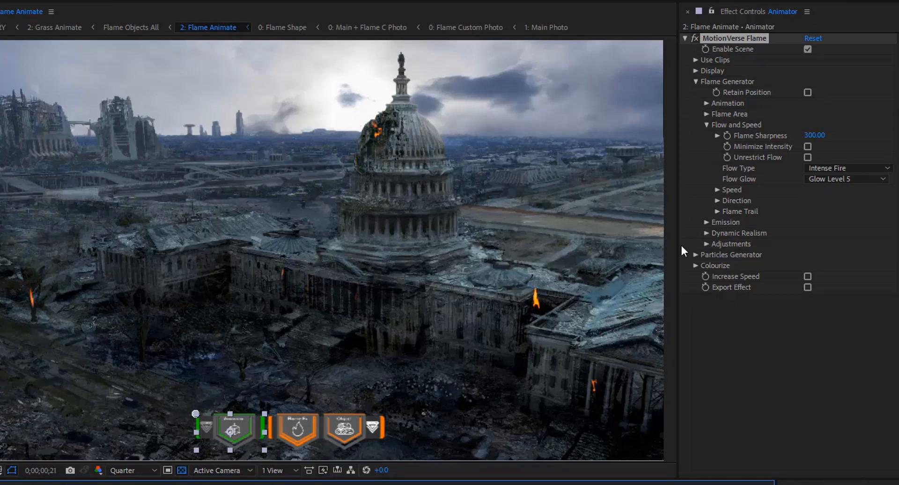
click(841, 178)
click(842, 204)
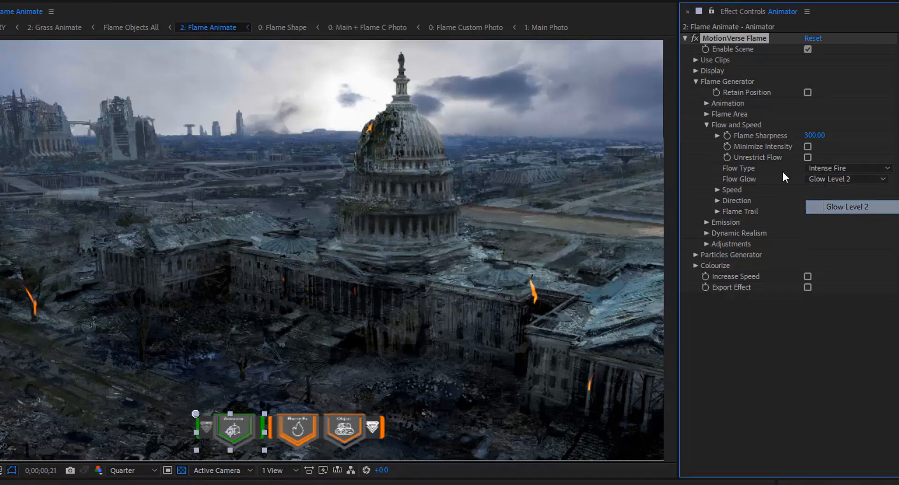
click(717, 136)
click(706, 125)
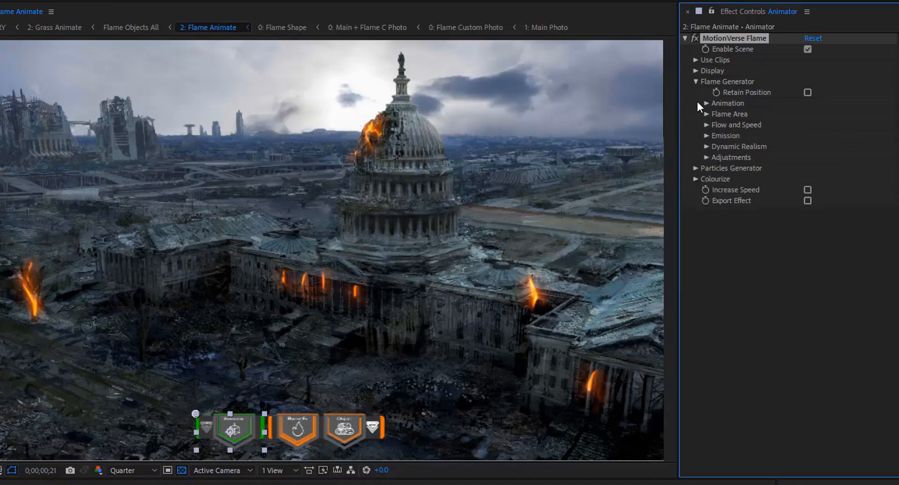
Enable the flames' Glow adjustment, test a Glow Intensity of 4 and set it back to 1.4
click(706, 157)
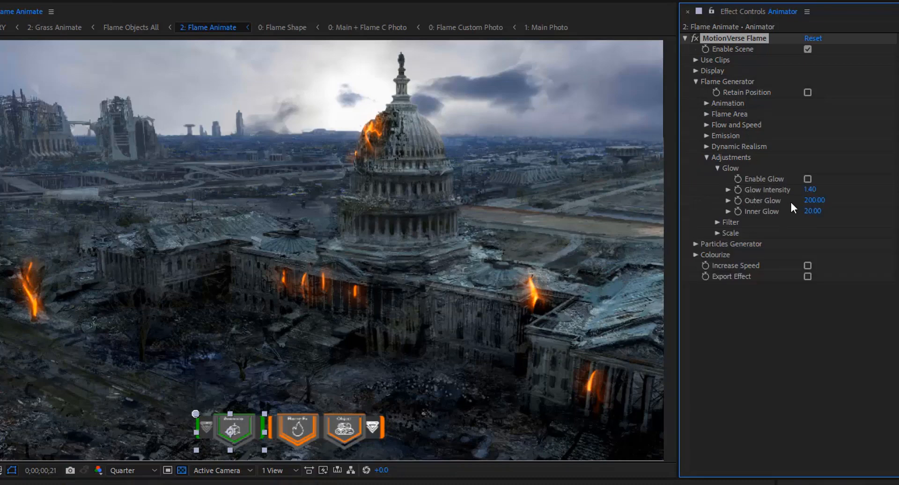
click(728, 190)
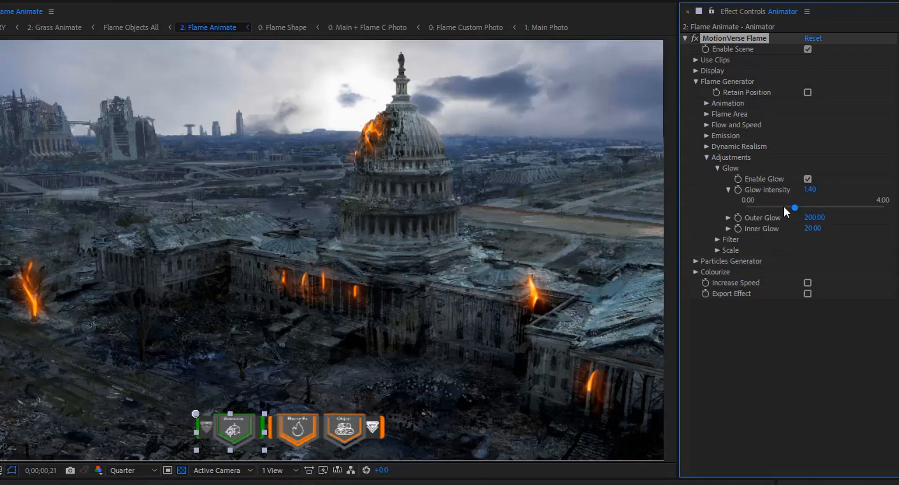
drag(818, 209, 885, 208)
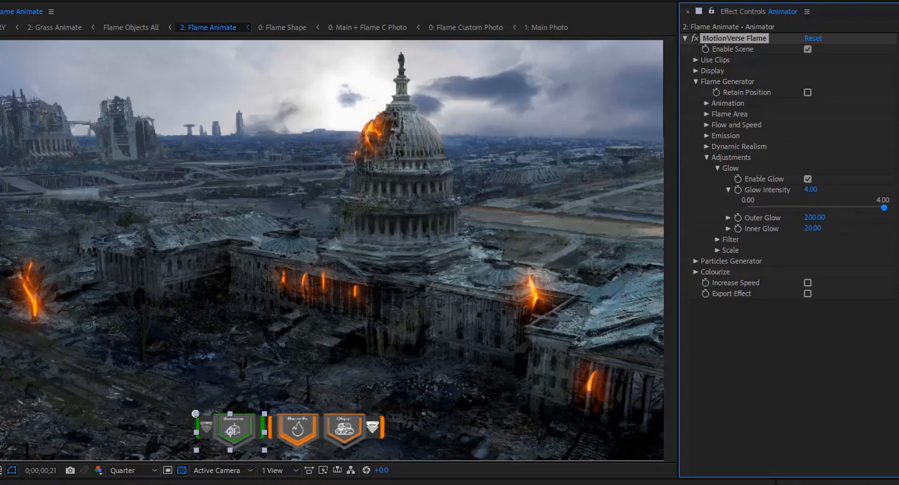
drag(884, 207, 794, 224)
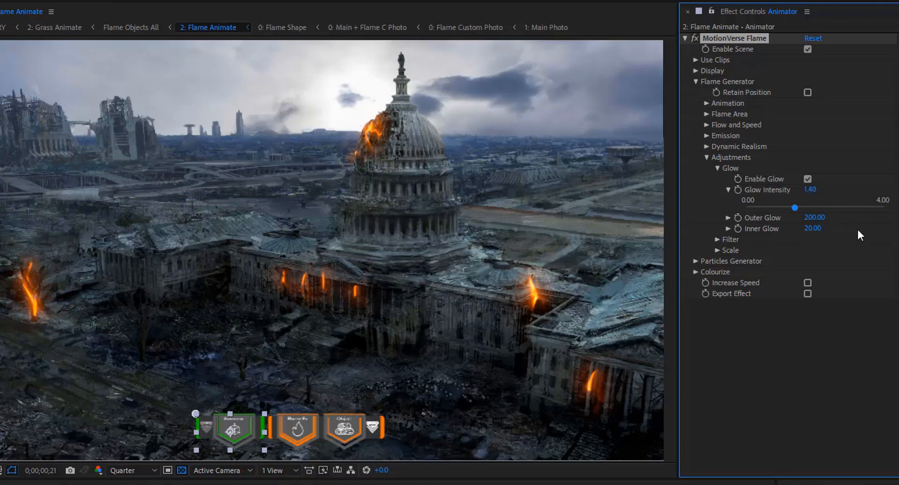
click(860, 208)
click(717, 168)
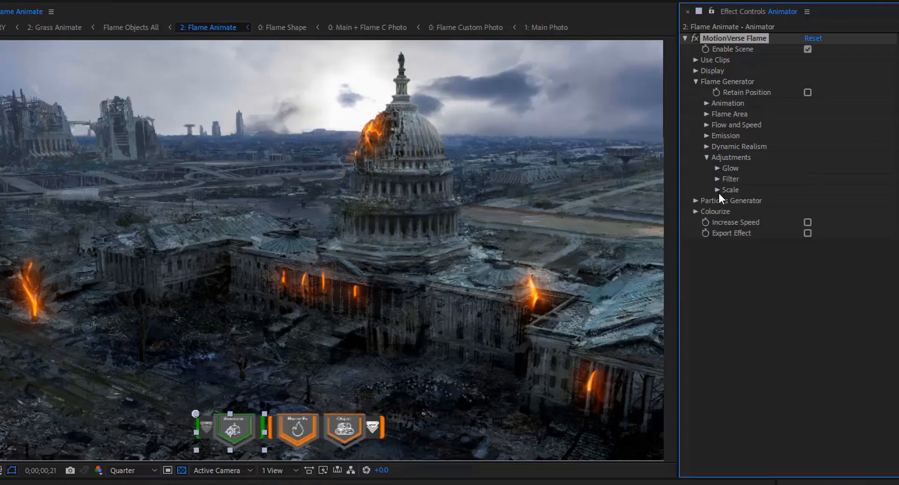
Try a different Flame Gamma in the flames' Filter adjustments and restore it to 1.5
click(716, 180)
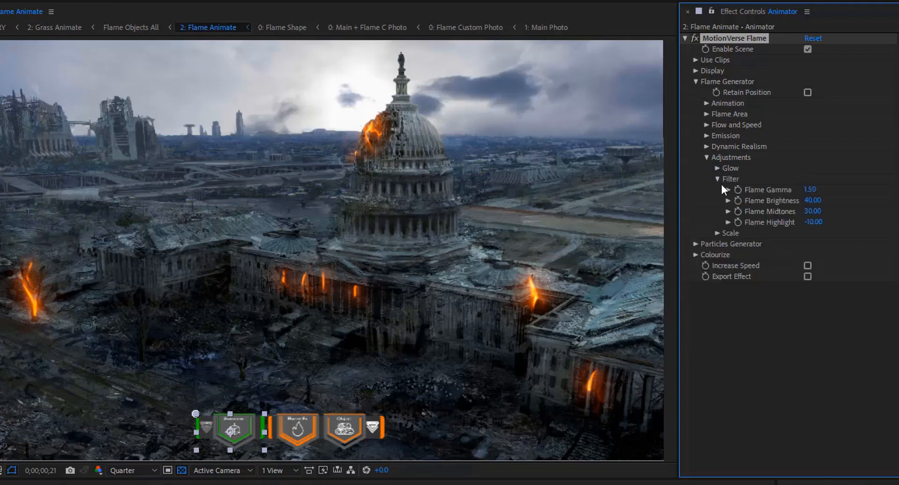
click(727, 190)
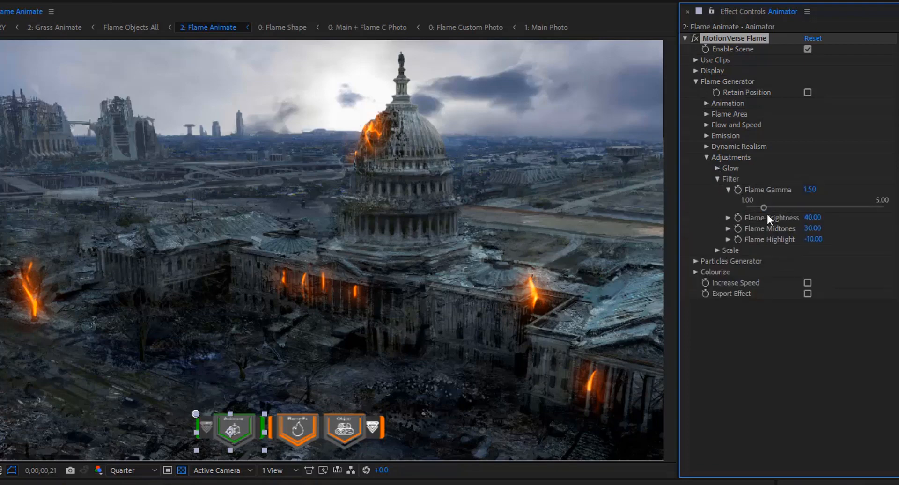
drag(790, 206, 764, 207)
click(717, 178)
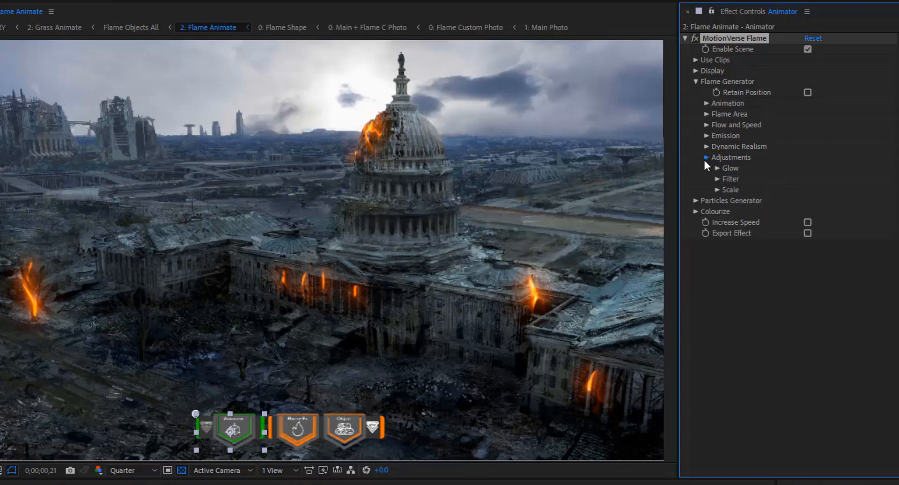
click(705, 157)
Set the flames' Main Colour to blue 006CFF and enable Colourize FX
click(696, 179)
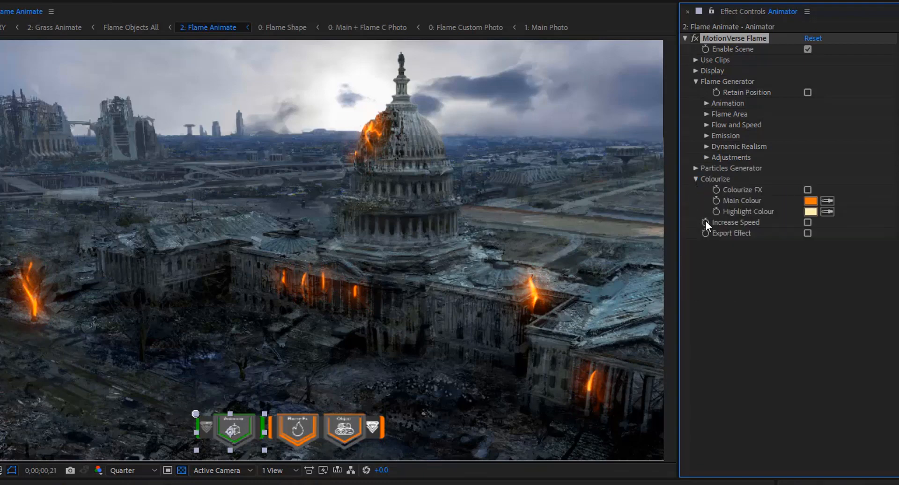
click(810, 200)
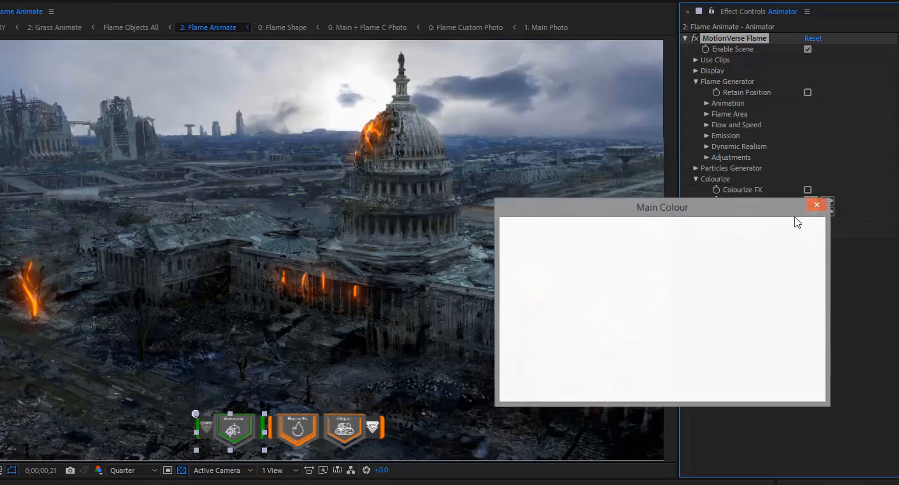
mouse_move(689, 293)
mouse_down()
mouse_move(689, 285)
mouse_move(687, 294)
mouse_up()
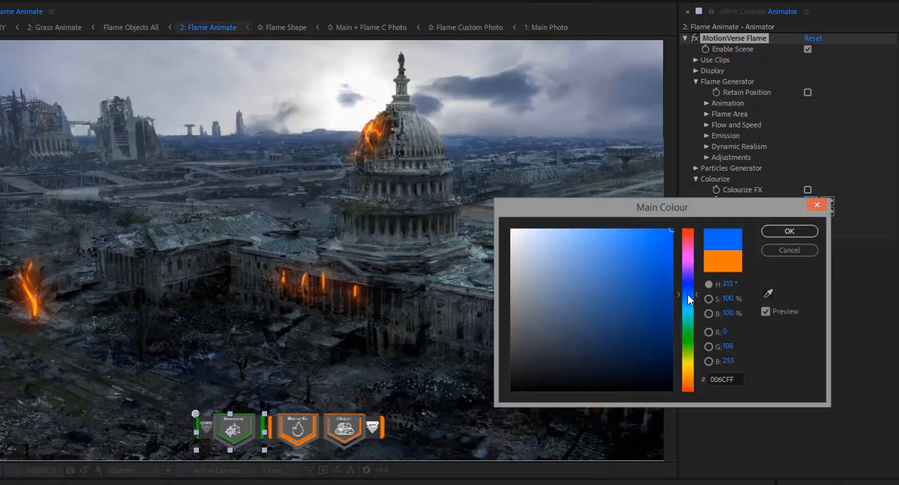
click(770, 231)
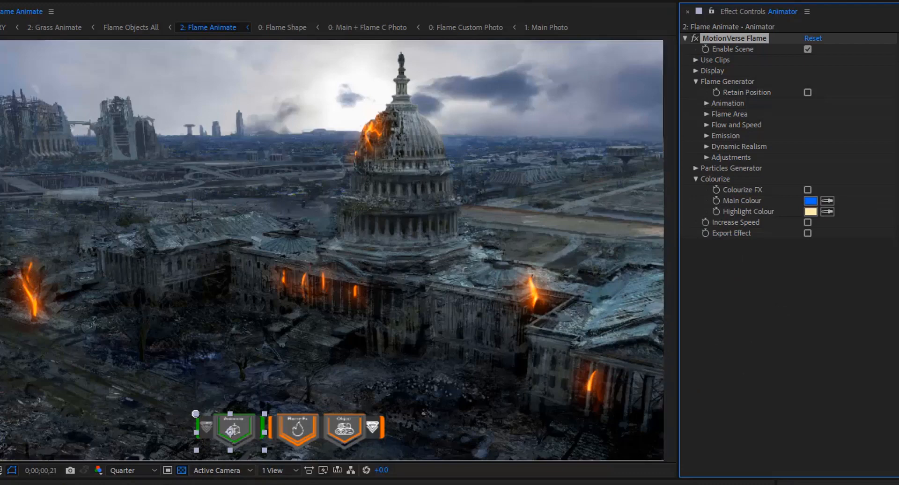
click(806, 189)
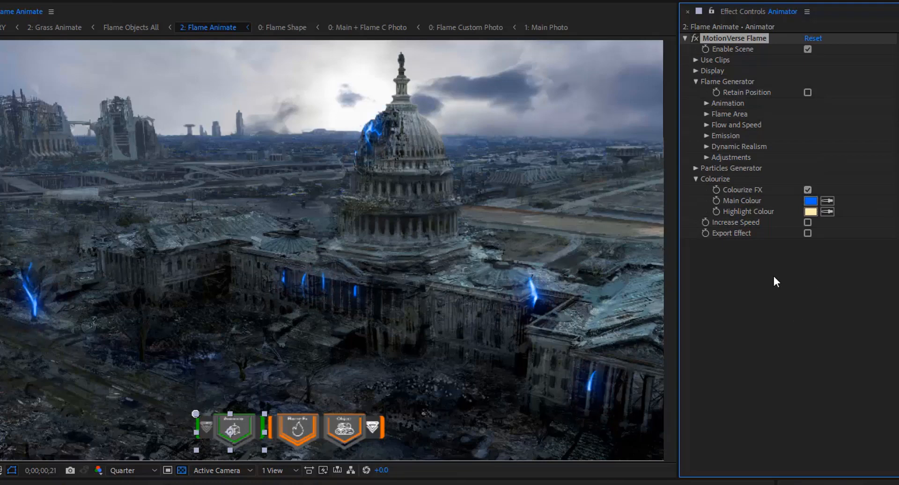
Change the flames' Main Colour to cyan and preview the animation
click(809, 201)
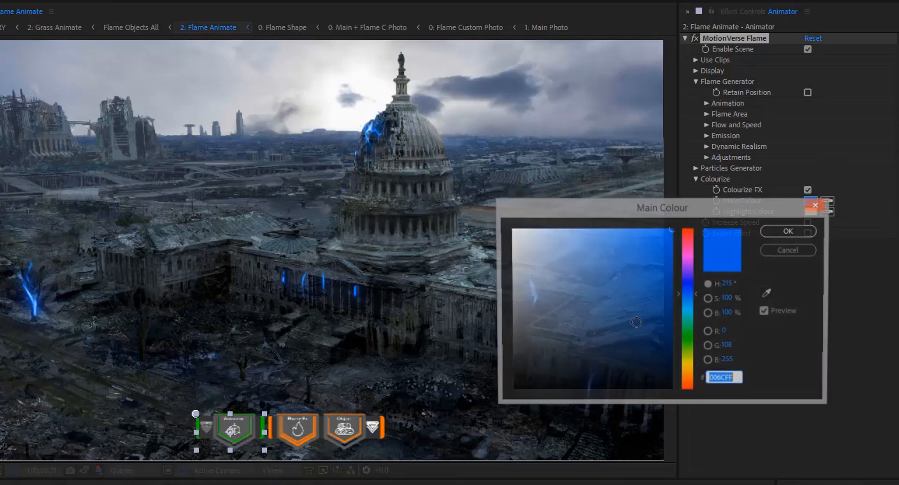
click(684, 262)
drag(684, 262, 701, 313)
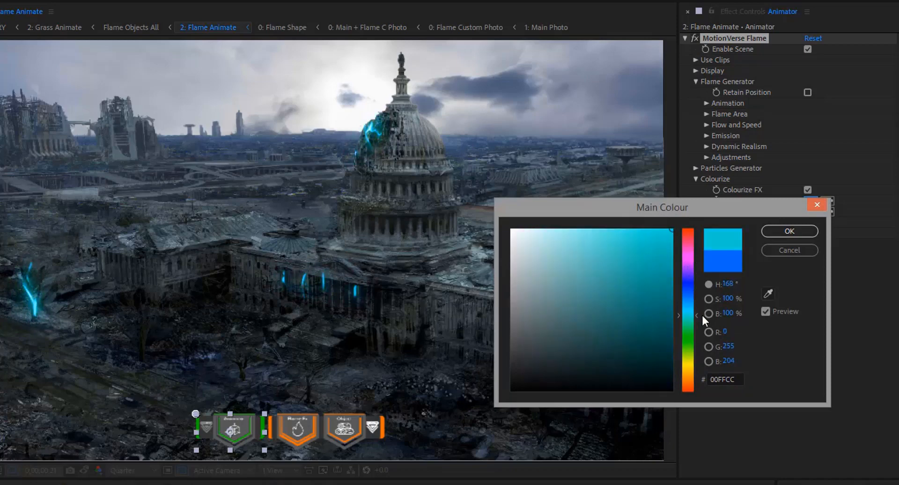
click(790, 230)
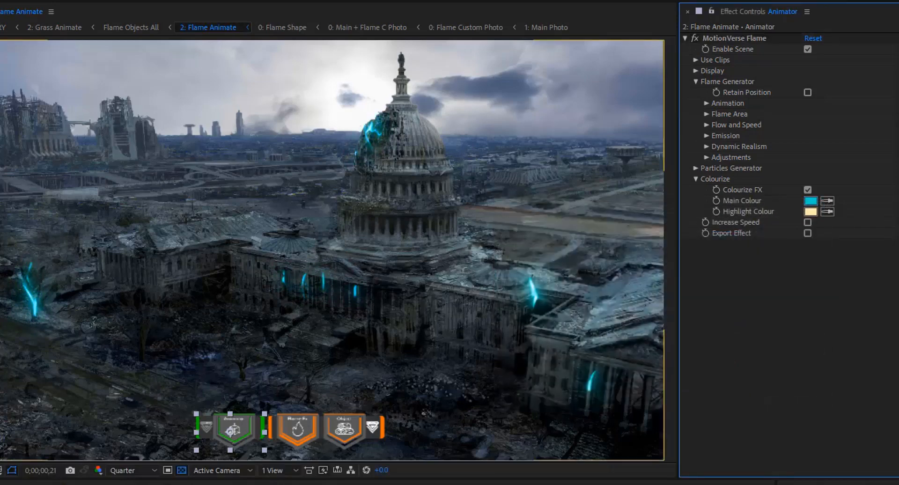
key(space)
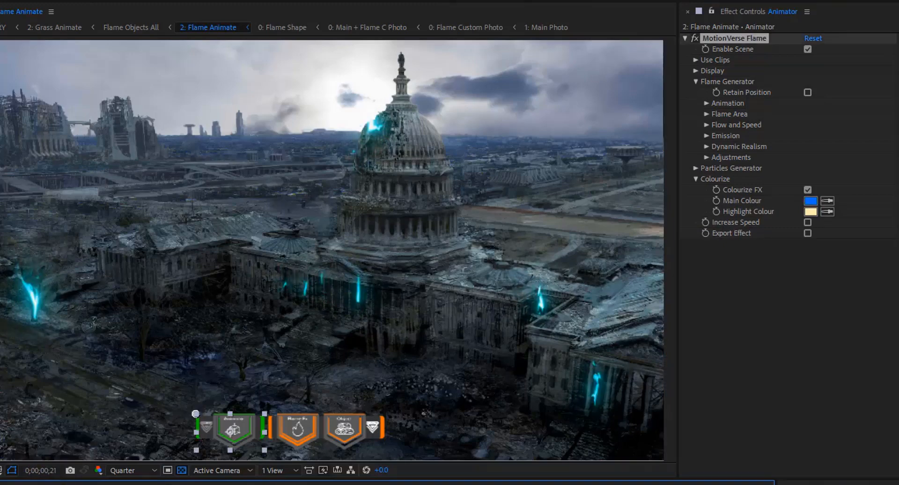
Undo the Colourize changes to the flames and preview the animation with their original orange colour
key(ctrl+z)
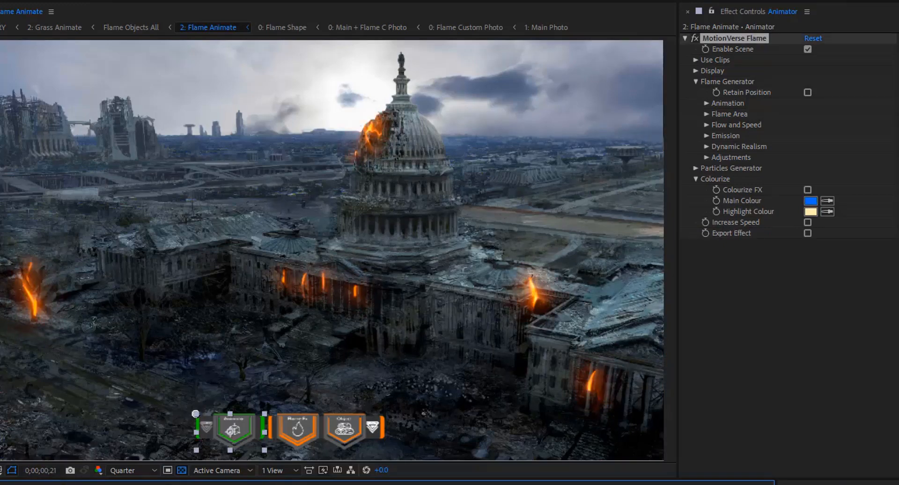
key(ctrl+z)
key(space)
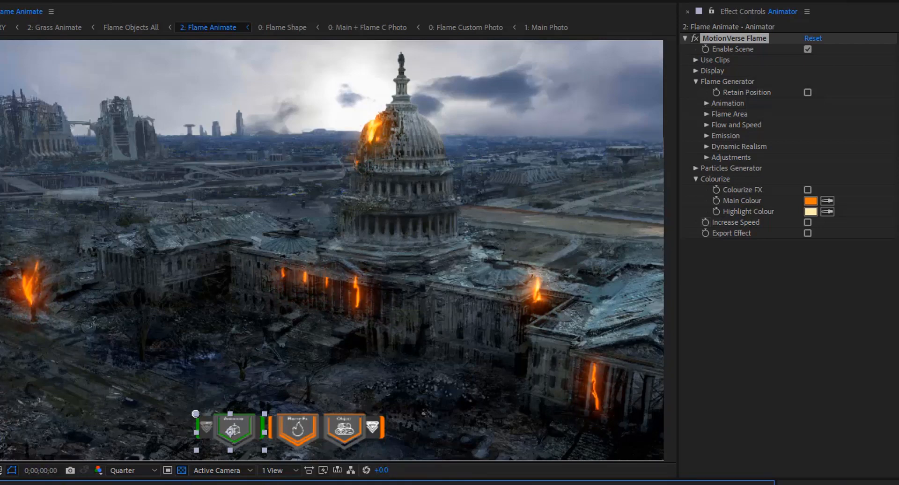
key(space)
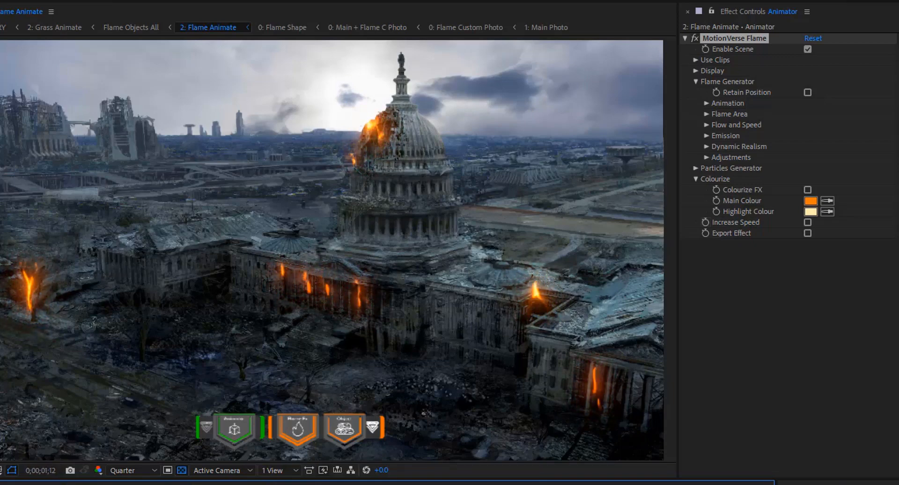
Examine the flames' Flow and Speed settings, including Speed and Candle Flicker, while previewing the animation
click(696, 179)
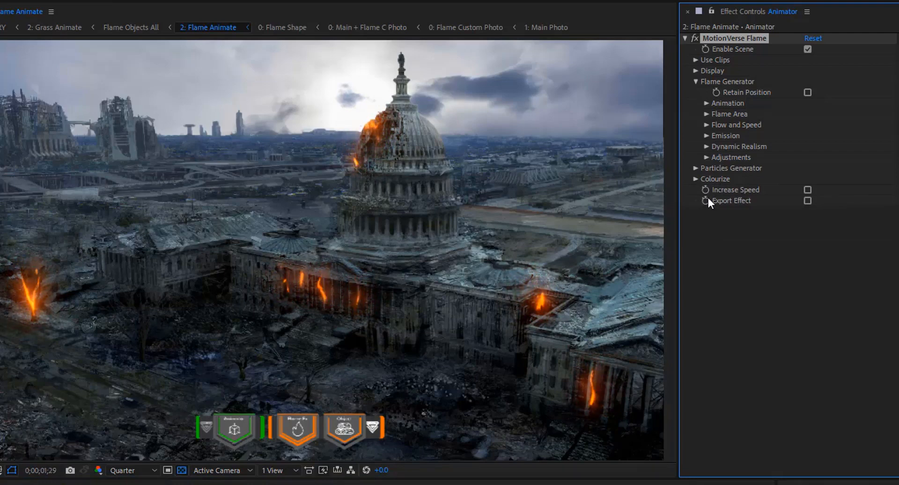
click(707, 124)
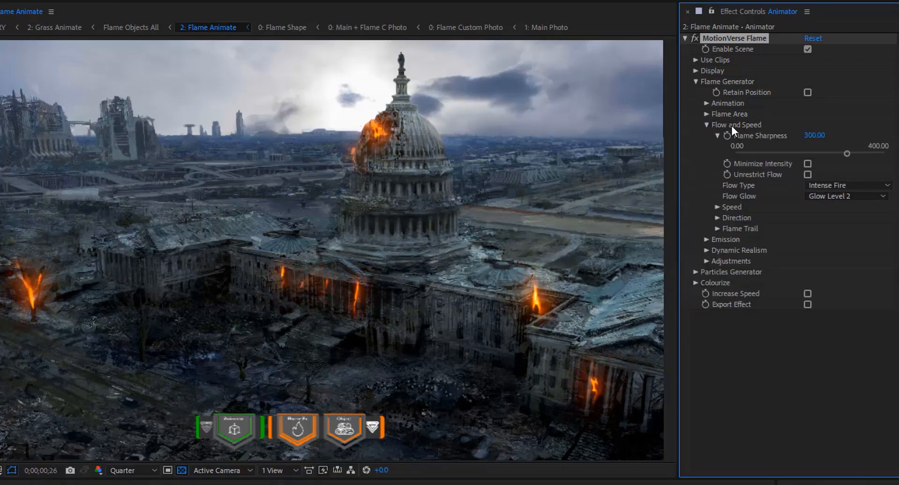
click(717, 136)
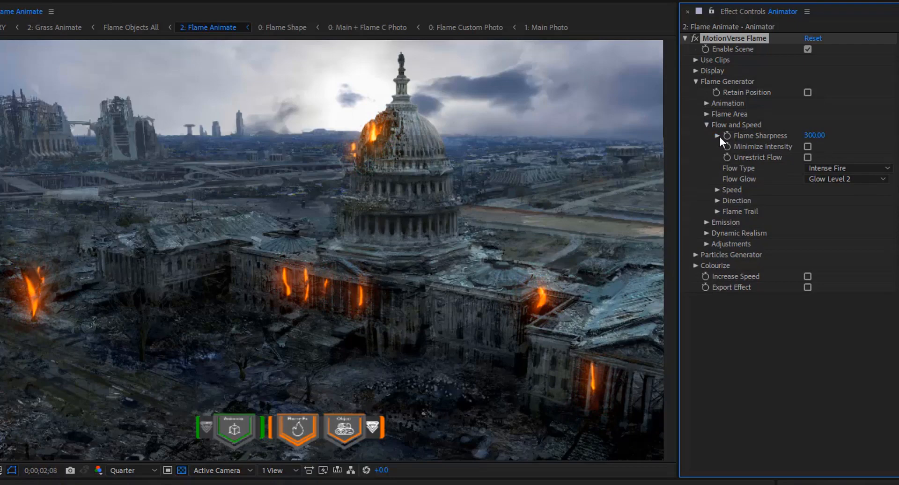
click(717, 190)
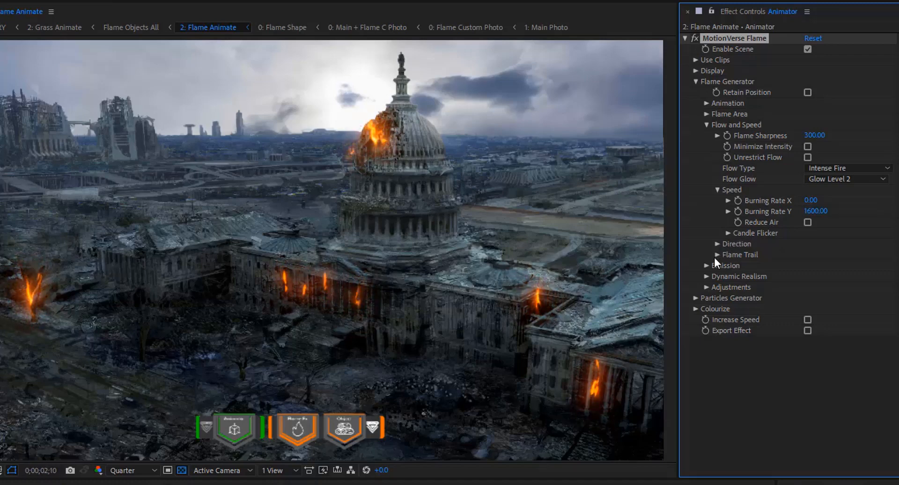
click(728, 233)
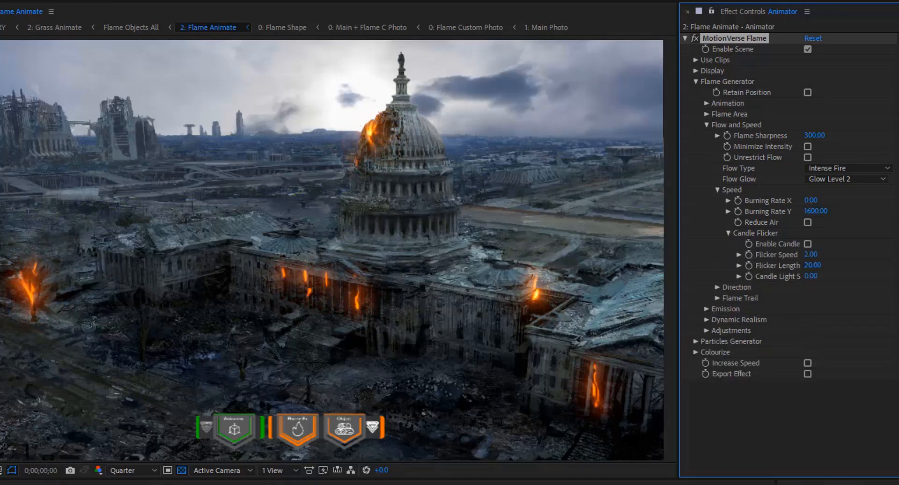
click(455, 483)
key(space)
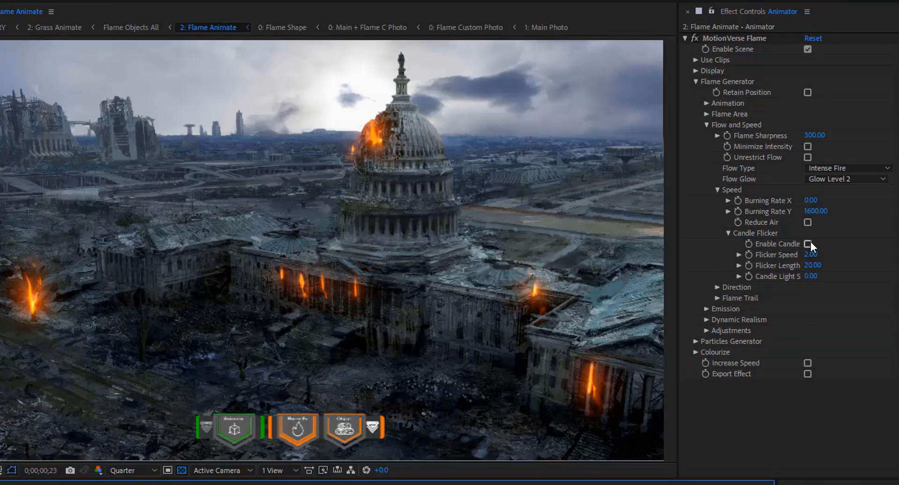
click(728, 233)
click(717, 190)
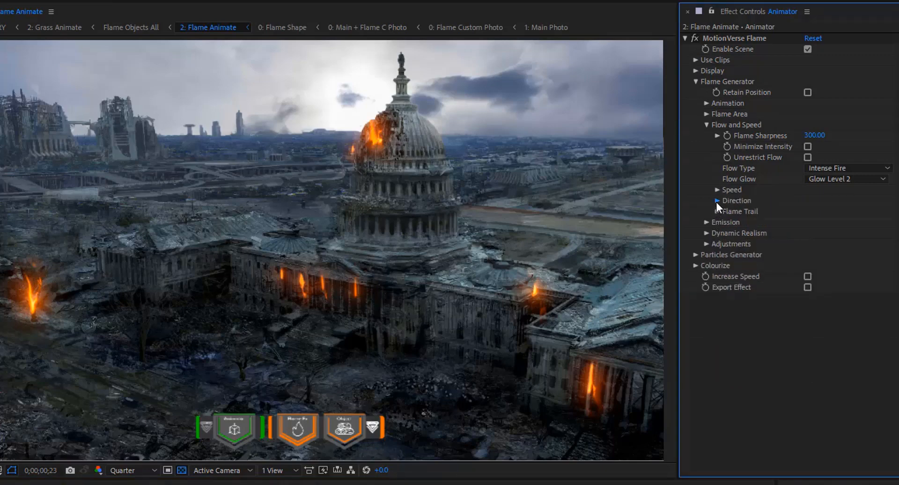
Try Horizontal Flow as the flames' Flow Direction, preview the animation and restore Vertical Flow
click(716, 201)
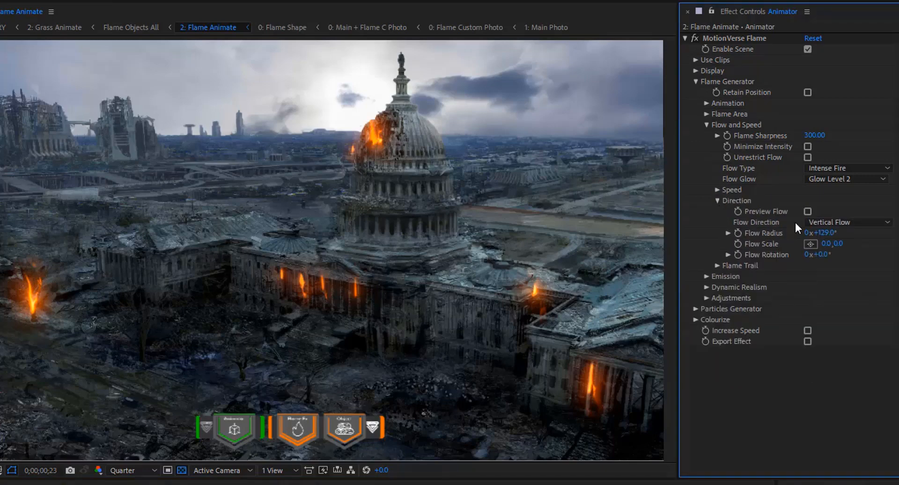
drag(182, 483, 194, 484)
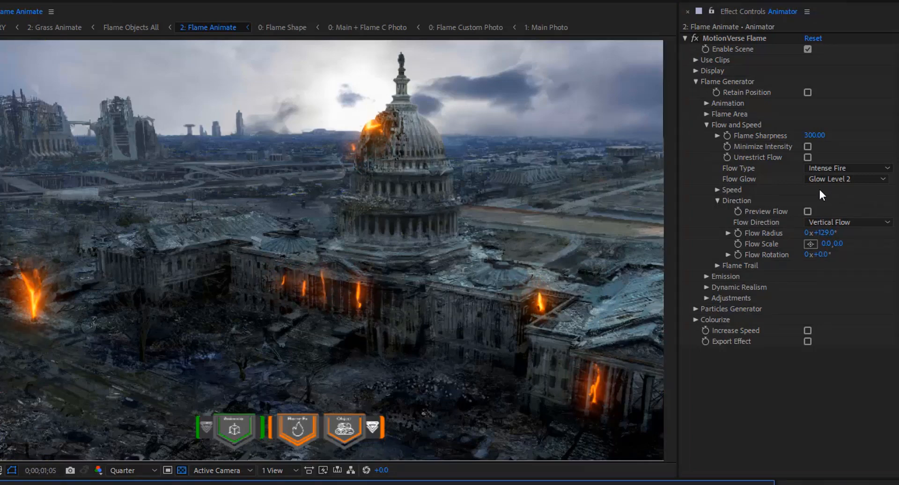
click(823, 223)
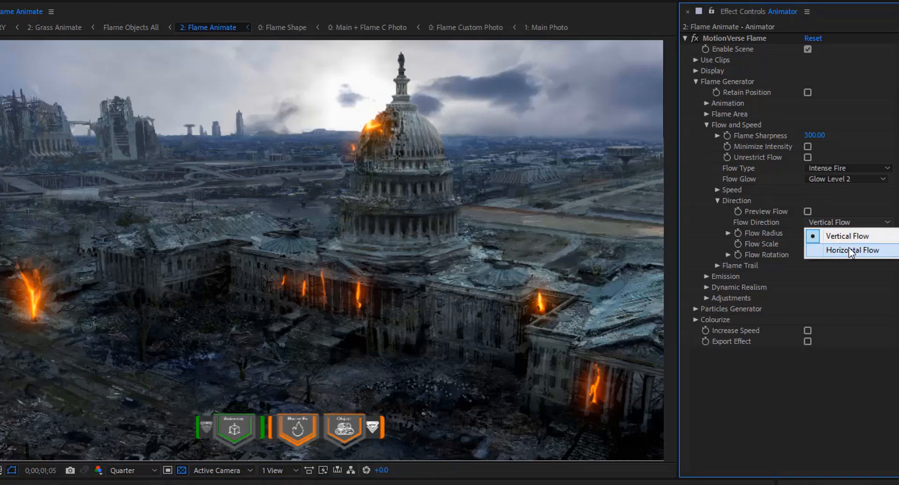
click(849, 250)
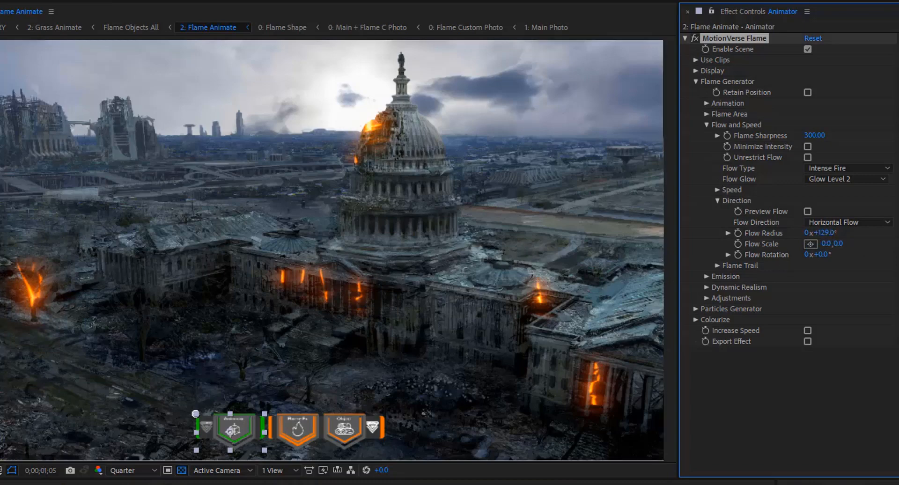
key(space)
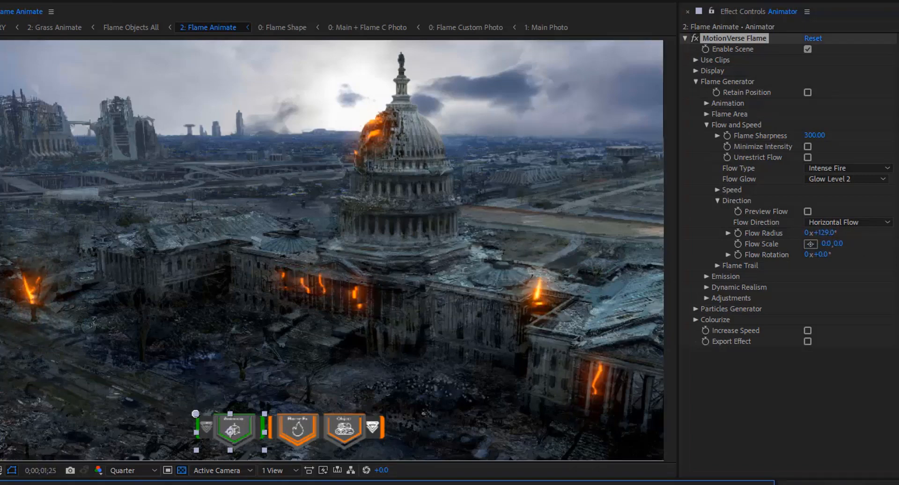
click(857, 221)
click(856, 235)
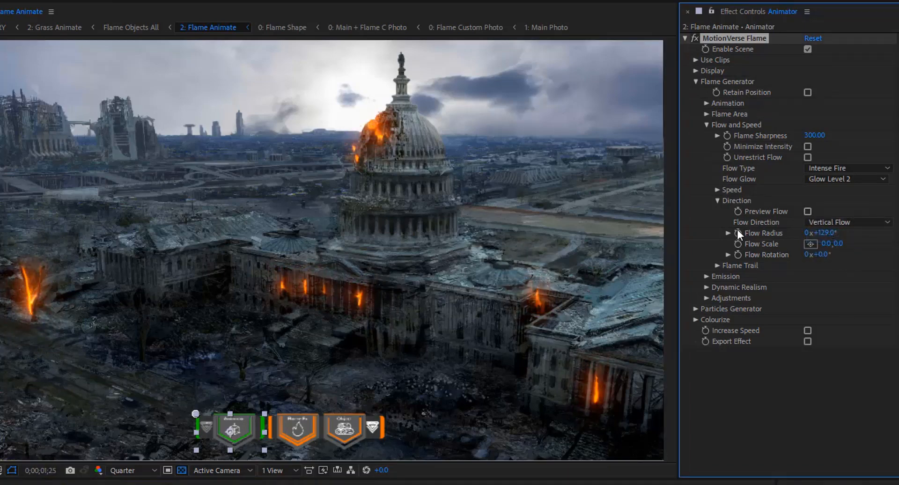
click(717, 201)
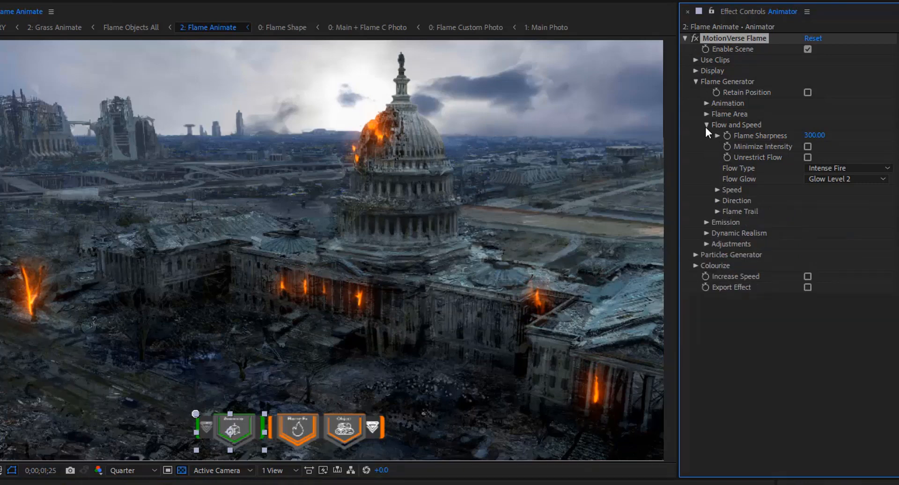
click(705, 125)
click(695, 81)
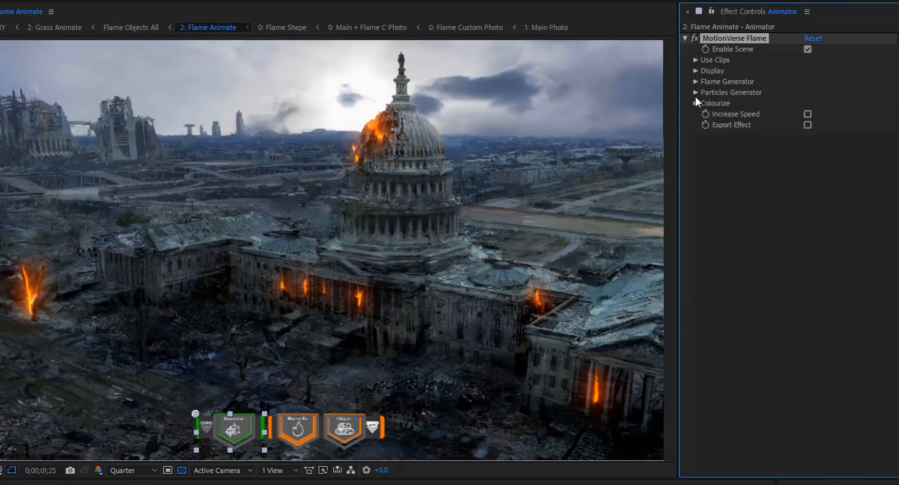
Enable the flame particles in the Particles Generator and set Particles Amounts to 0.42
click(695, 94)
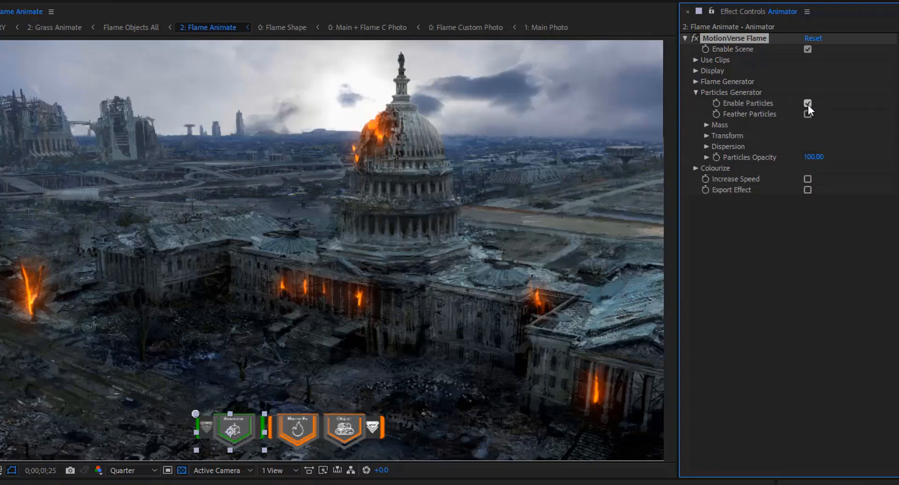
click(705, 124)
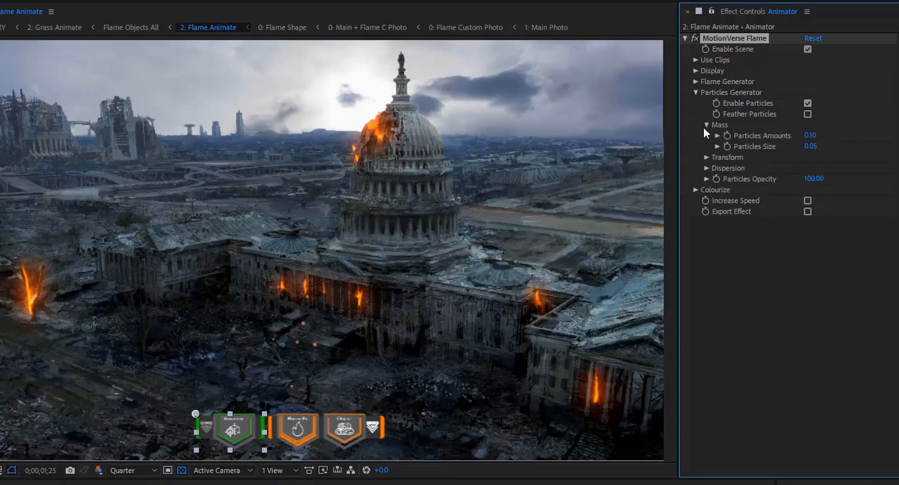
click(706, 158)
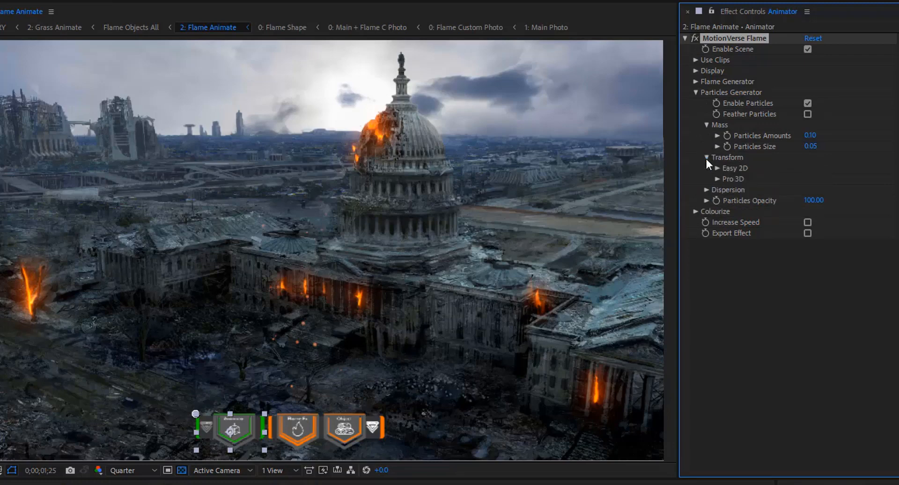
click(706, 190)
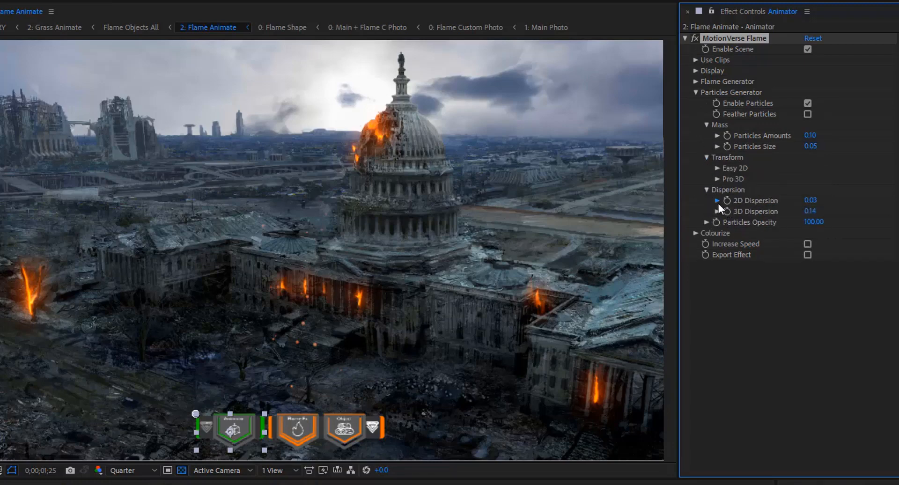
click(717, 202)
click(717, 136)
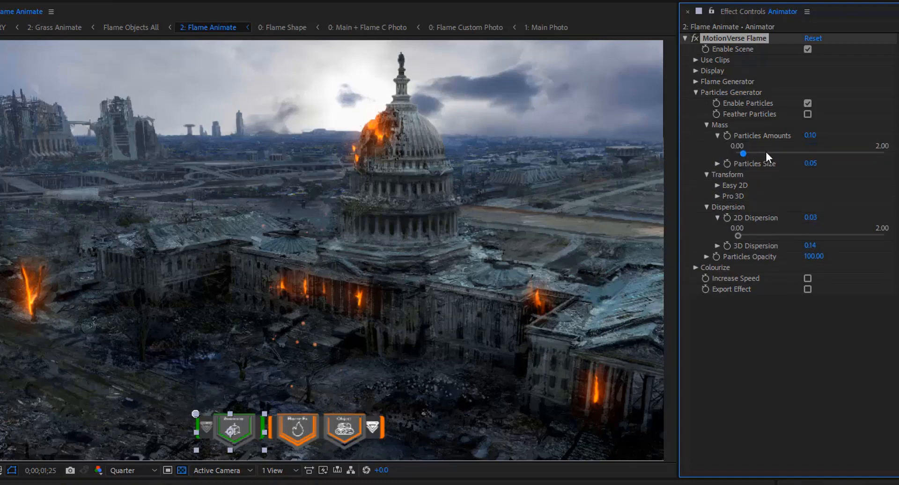
drag(767, 153, 767, 153)
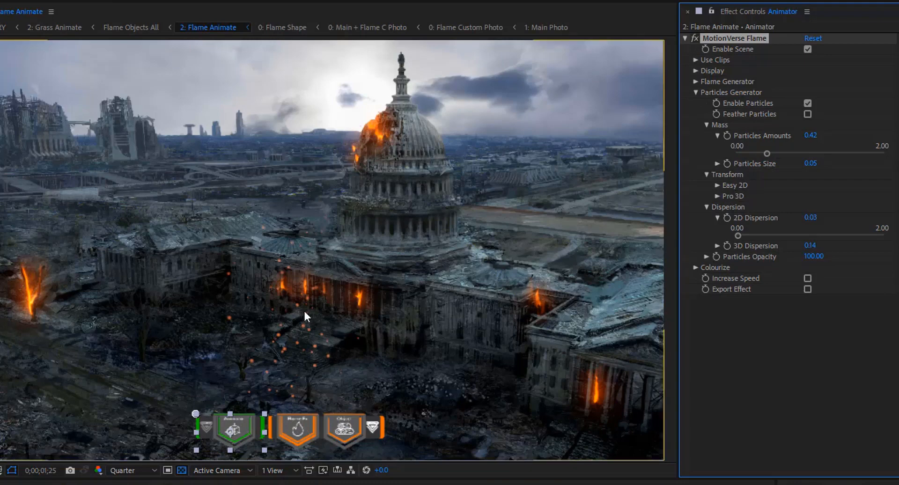
Set the particles' 3D Dispersion to 1.03, check their spread and disable the particles
click(717, 246)
drag(752, 263, 766, 262)
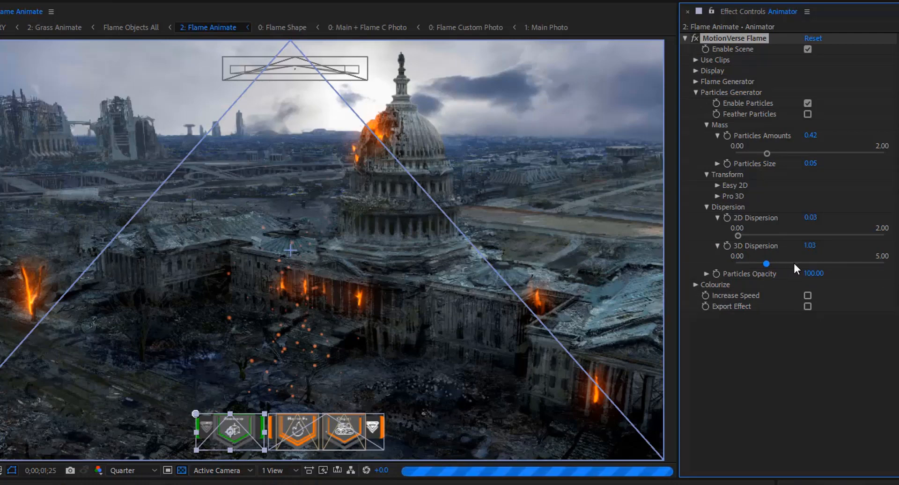
click(817, 375)
click(706, 208)
click(705, 125)
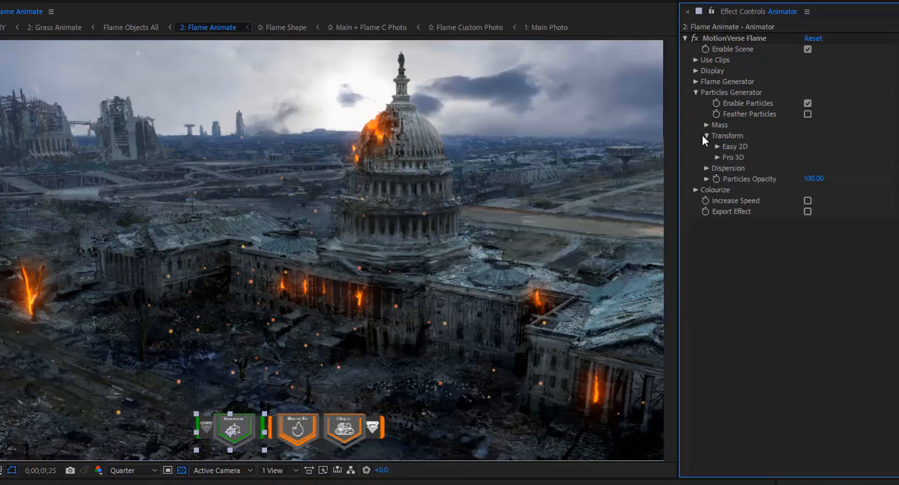
click(808, 103)
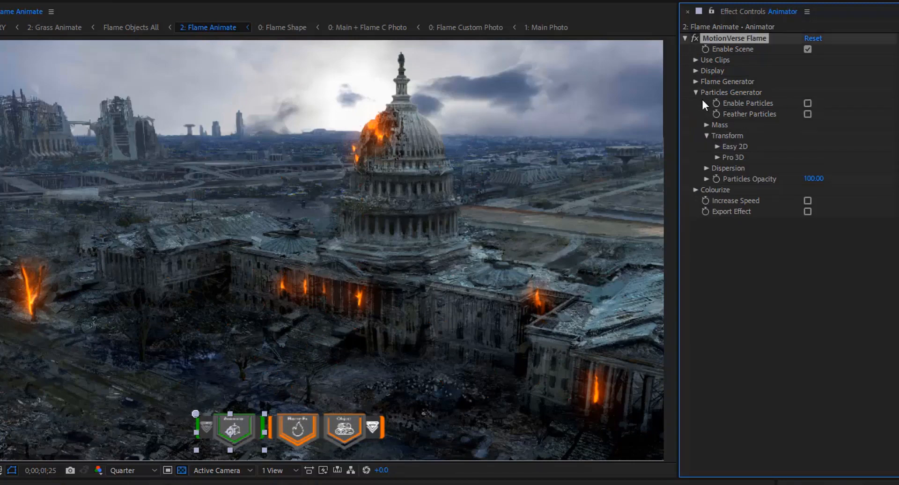
click(695, 92)
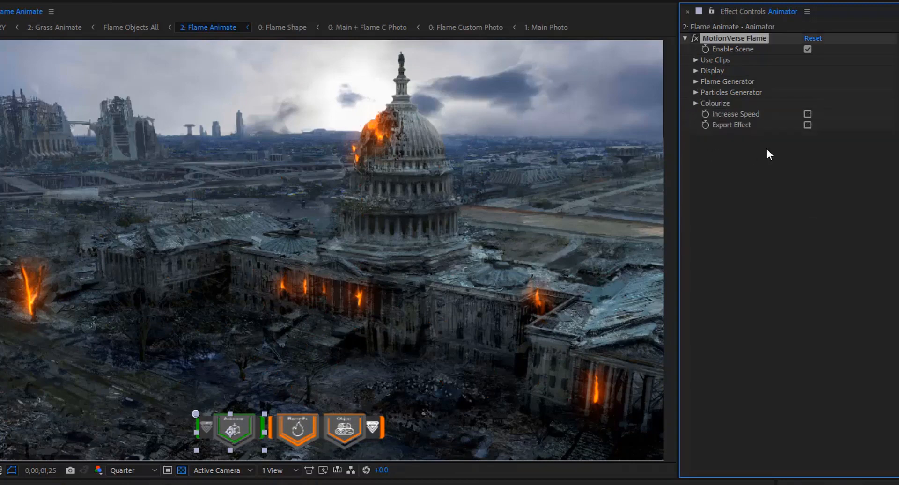
Enable Export Effect for the flames and preview them isolated from the photo
click(807, 125)
click(141, 482)
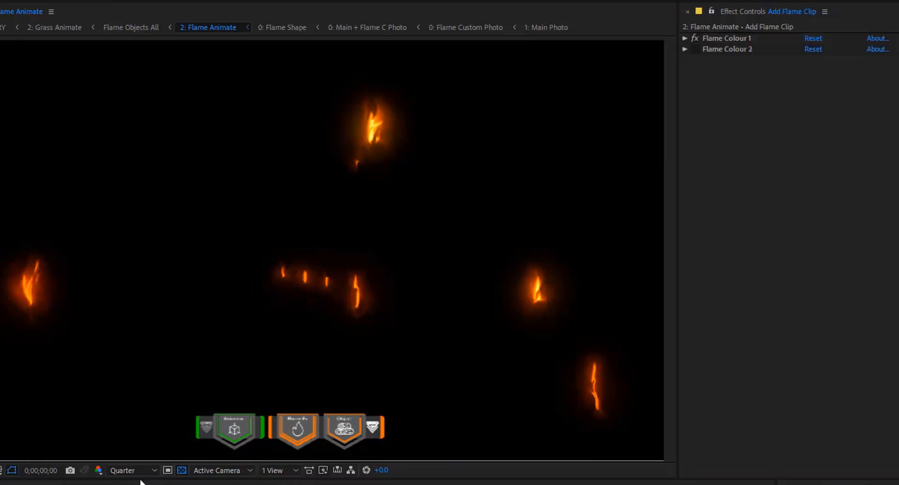
key(space)
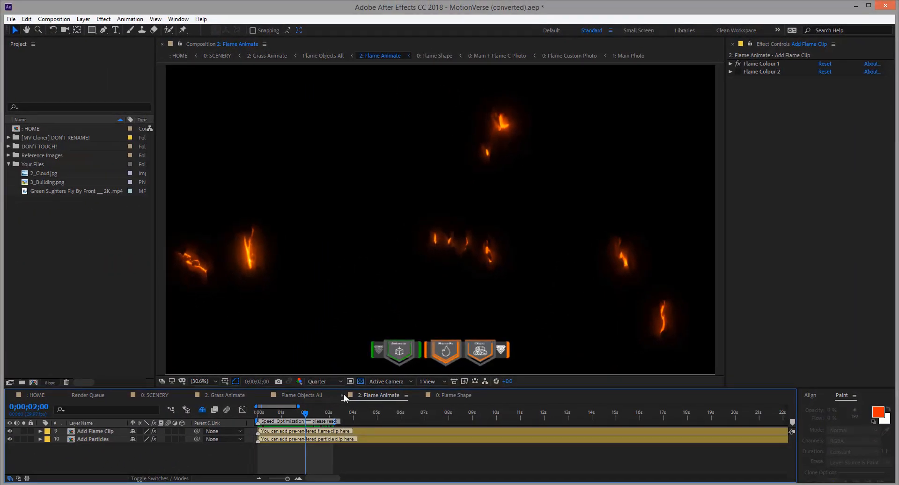
Close the Flame Animate and Flame Shape compositions and enable the scene in the Flame Controller of Flame Objects All
click(158, 484)
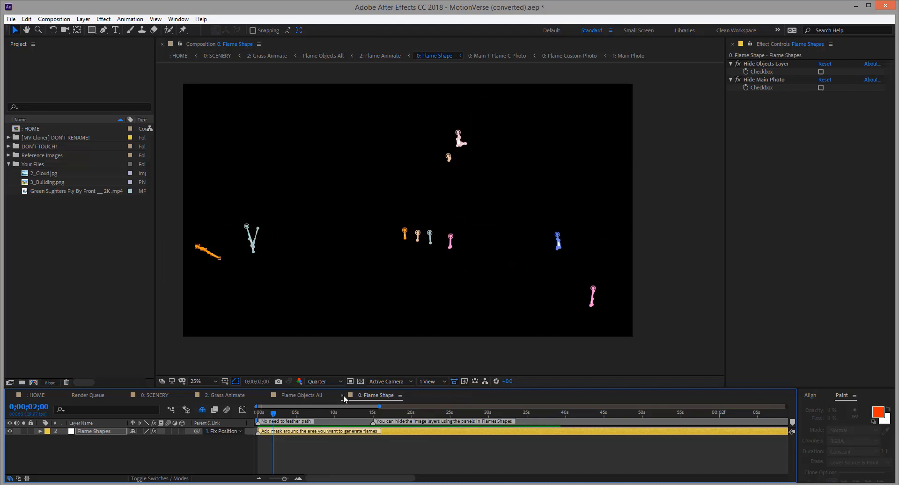
click(342, 395)
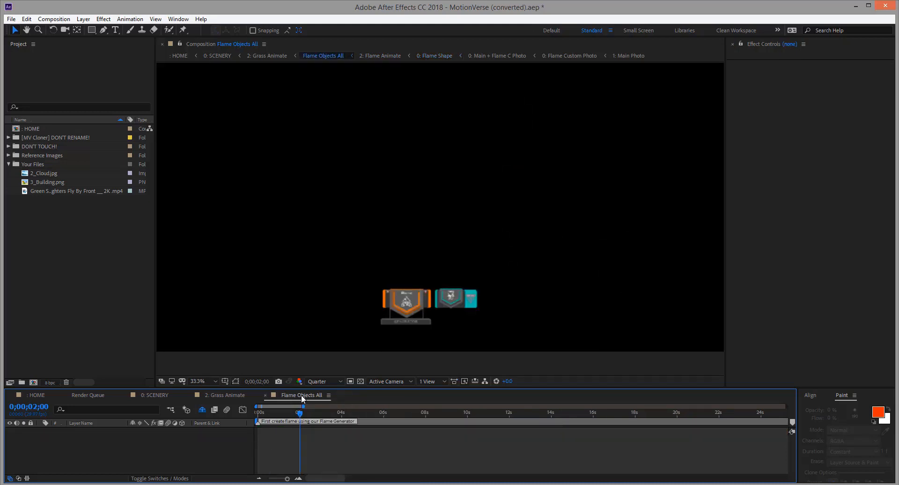
click(400, 300)
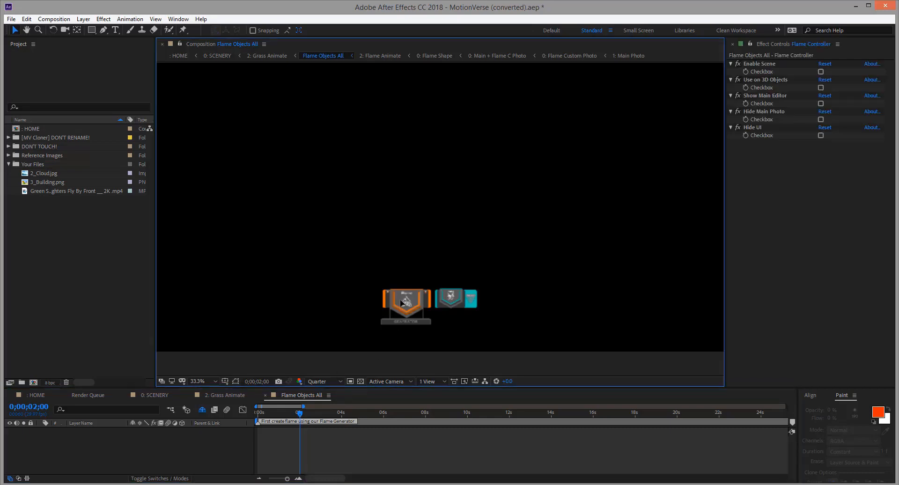
click(820, 72)
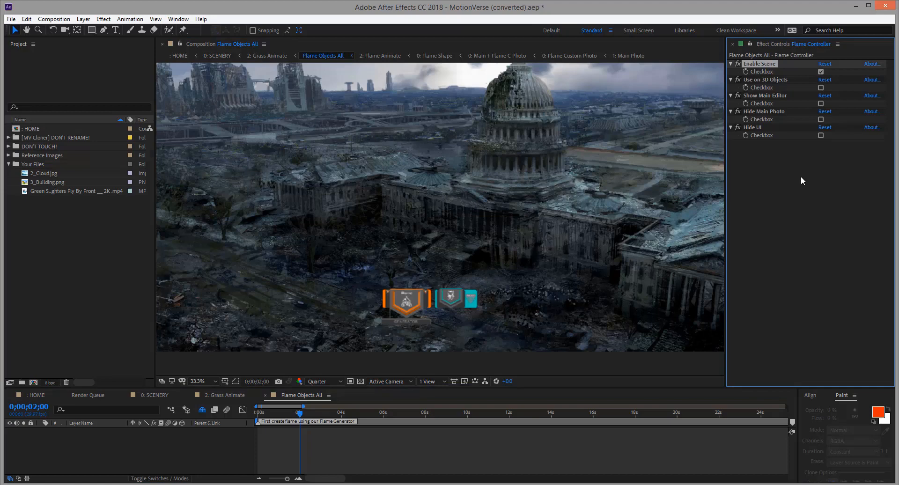
Open the Flame Object Field composition and enable Activate Flame in its Animator's MV Flame Objects 2 effect
double_click(454, 298)
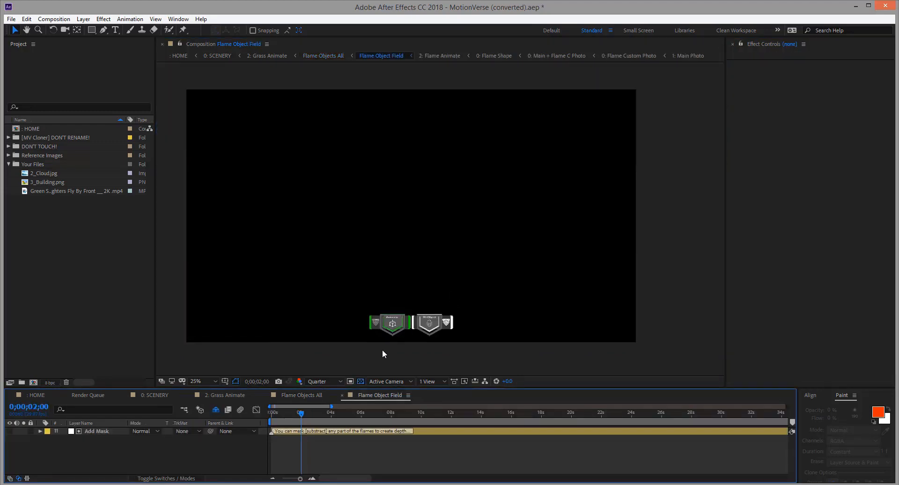
click(389, 334)
click(393, 328)
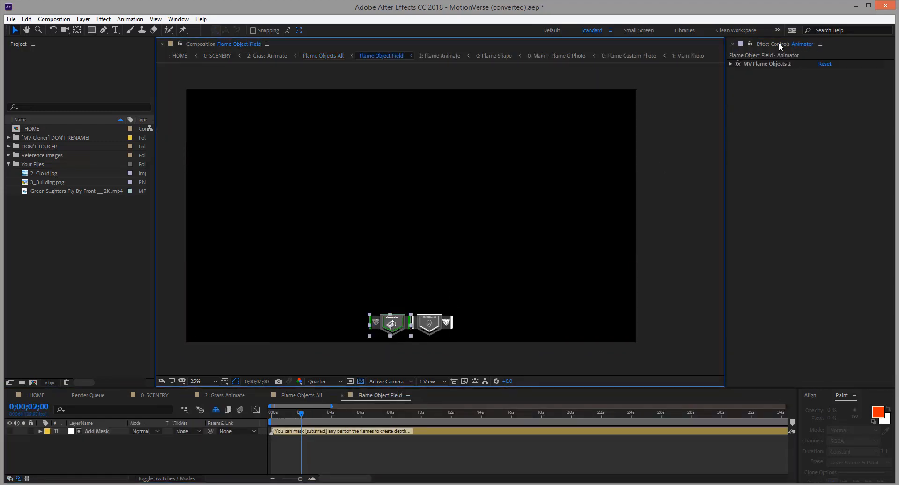
click(730, 64)
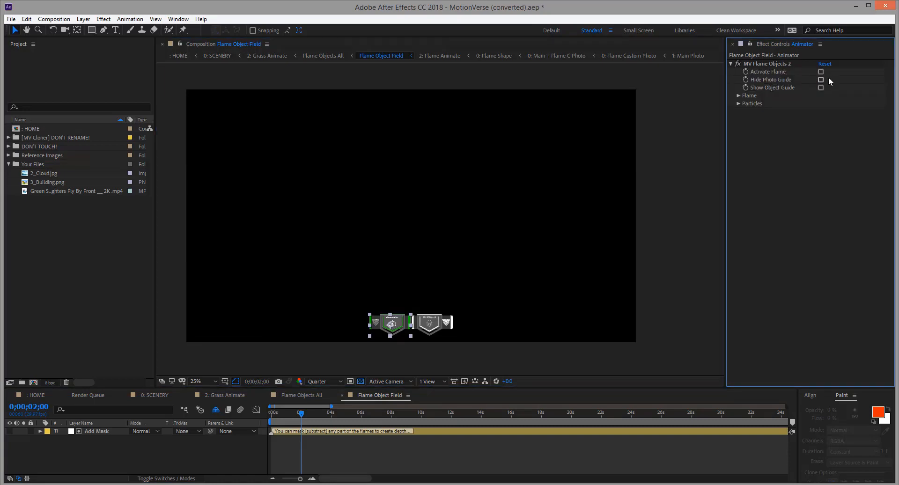
click(820, 72)
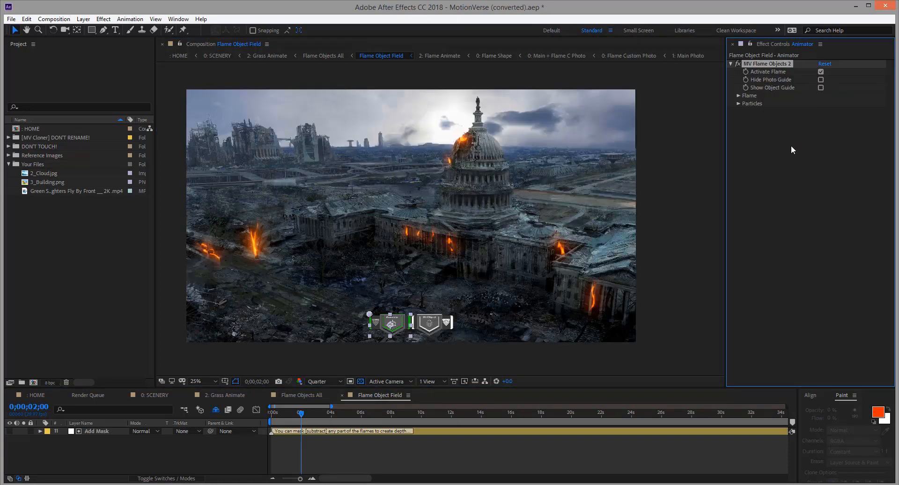
On the Add Mask layer, draw a closed pen mask over the roof ledge and wall in front of the right wing's corner flame
scroll(572, 261, up, 2)
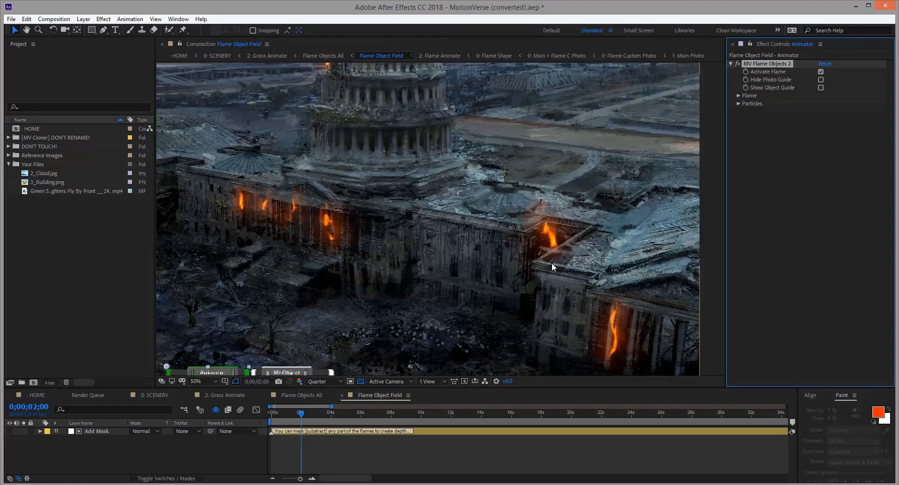
click(285, 414)
drag(285, 416, 277, 413)
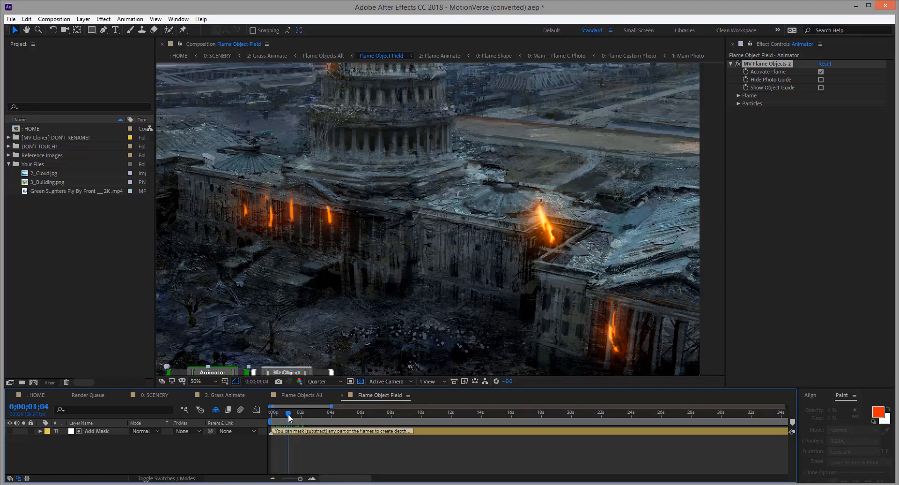
click(102, 431)
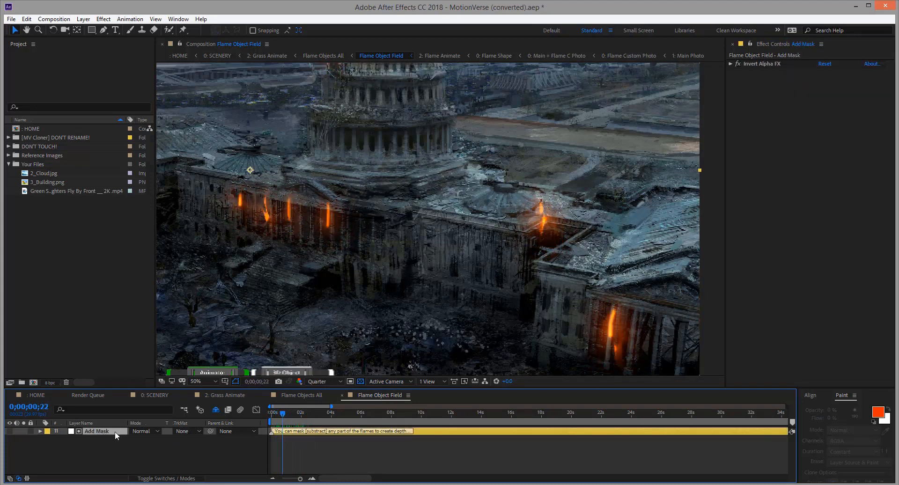
click(101, 31)
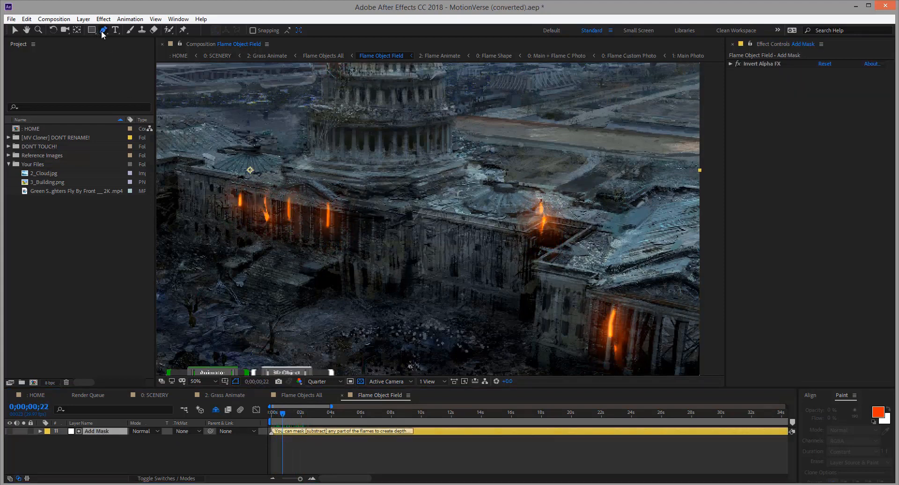
click(533, 263)
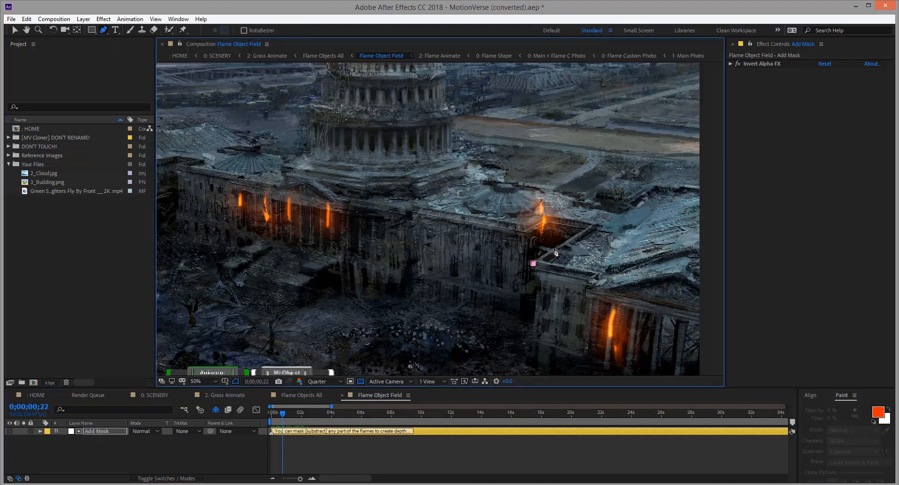
click(589, 226)
click(628, 224)
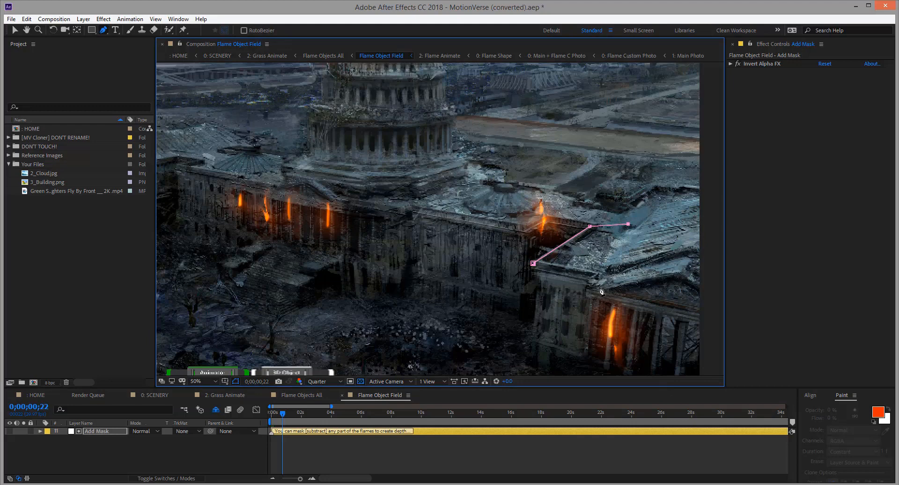
click(575, 291)
click(539, 311)
click(518, 318)
click(503, 295)
click(533, 264)
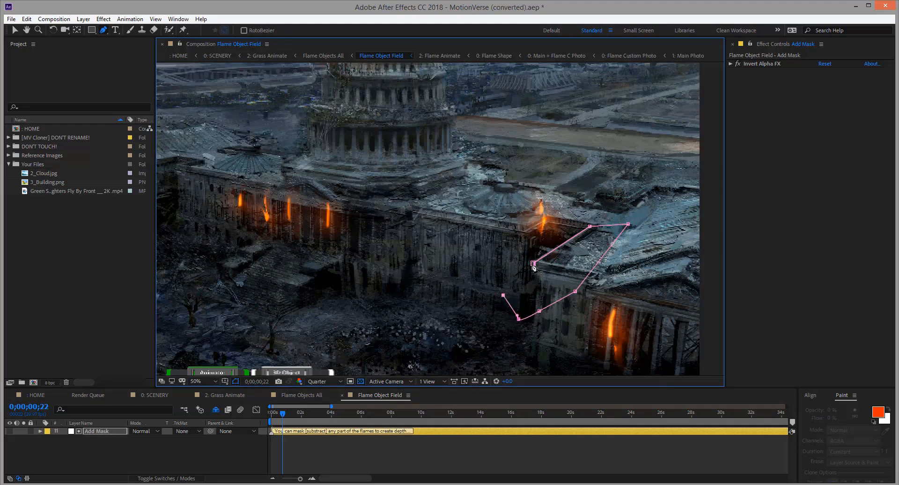
Set Mask 1 of the Add Mask layer to Subtract and preview the corner flame behind the ledge
click(111, 431)
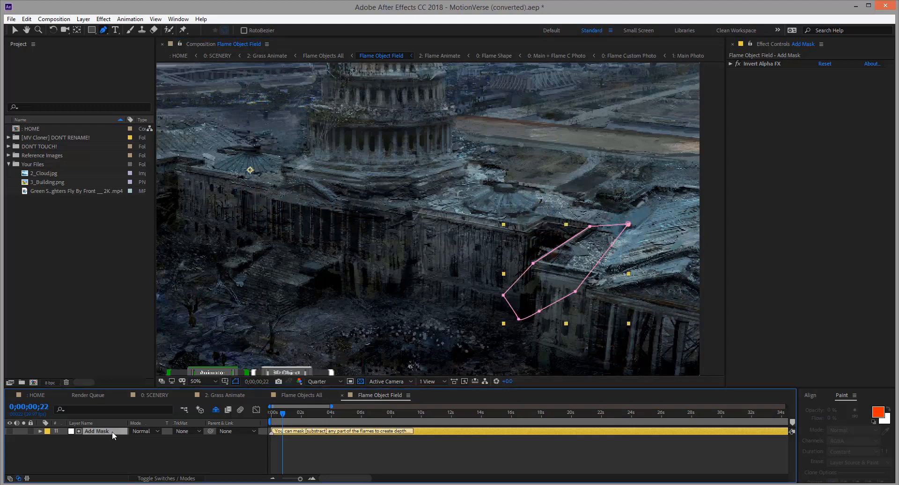
key(m)
click(140, 439)
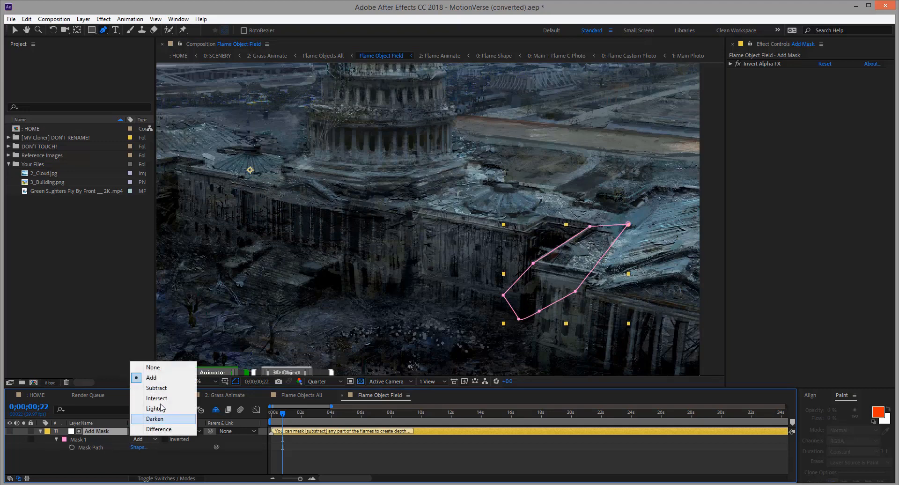
click(156, 388)
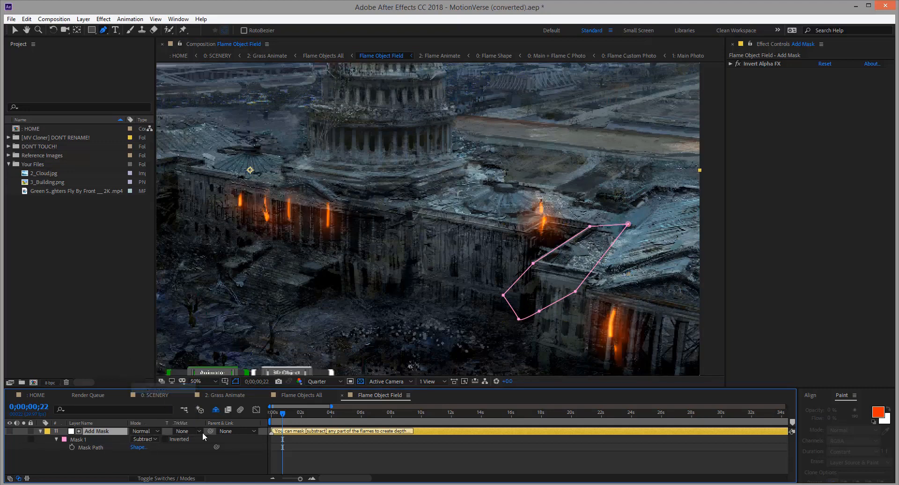
click(40, 431)
click(14, 30)
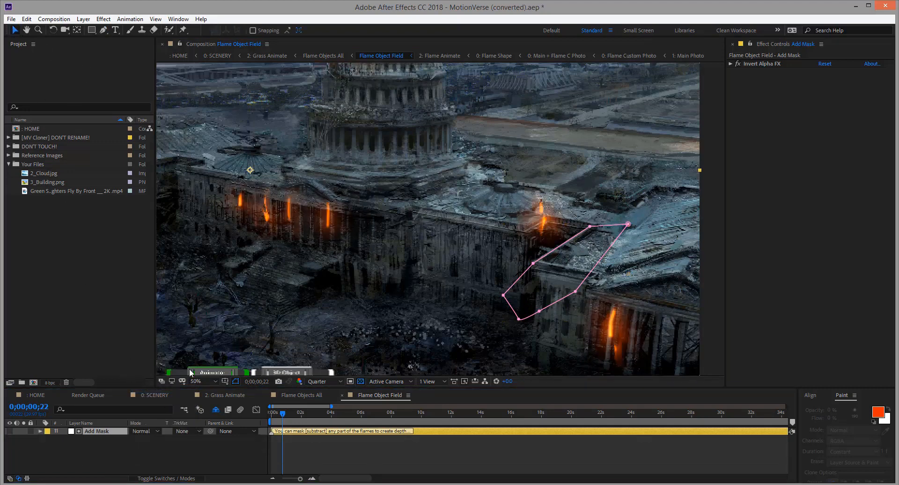
click(167, 465)
drag(281, 417, 298, 418)
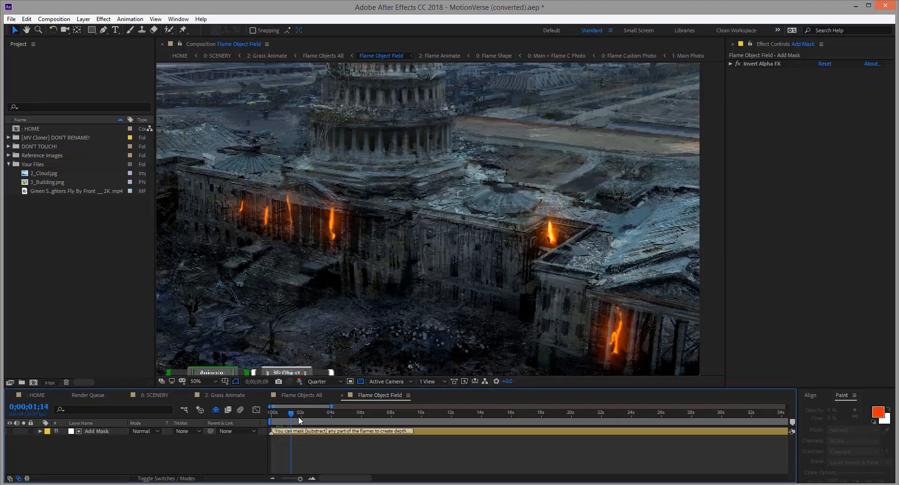
key(space)
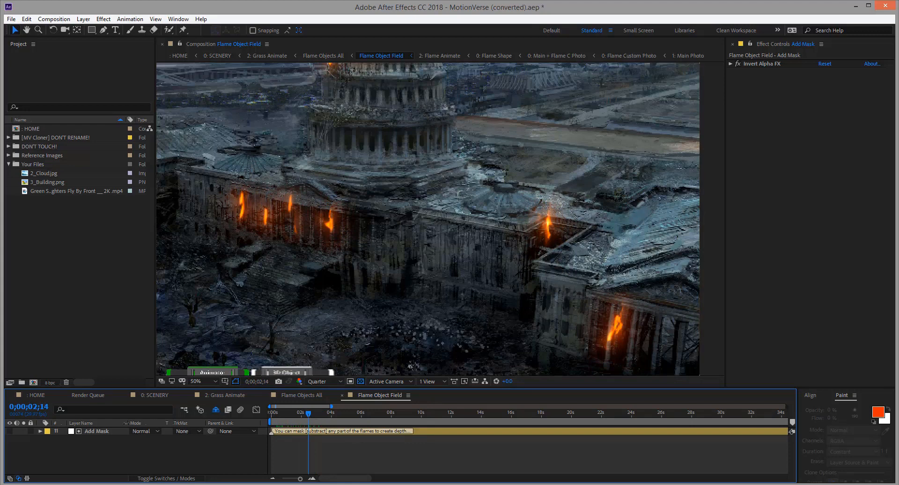
Draw a second, smaller closed pen mask on the Add Mask layer over the dark wall just below the corner flame
click(116, 432)
click(104, 31)
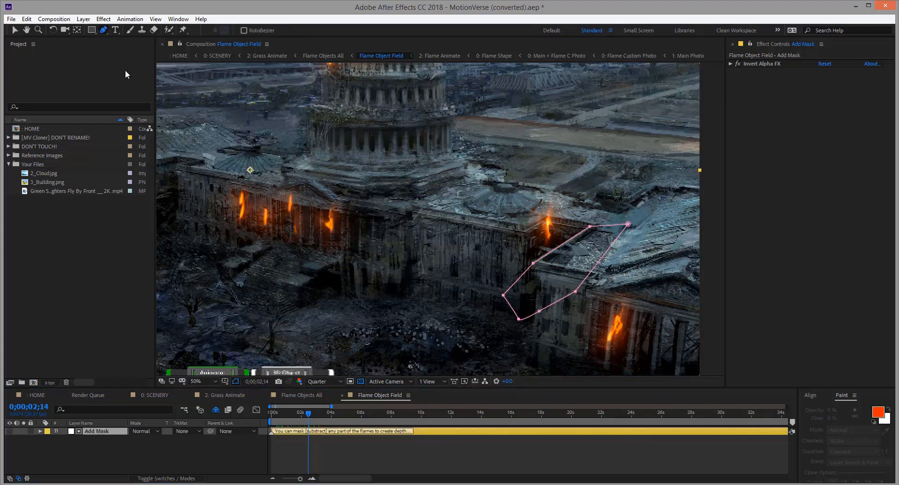
click(530, 243)
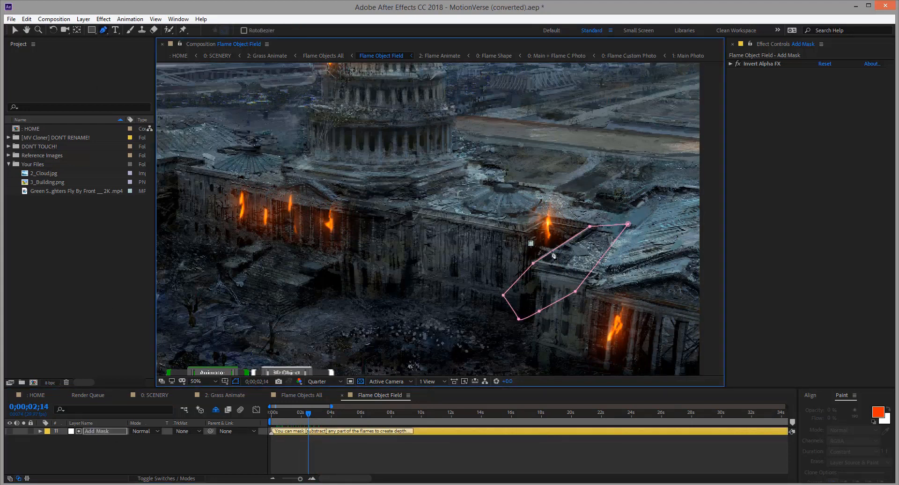
click(536, 282)
click(508, 286)
click(504, 268)
click(531, 243)
Set Mask 2 of the Add Mask layer to Subtract
click(119, 431)
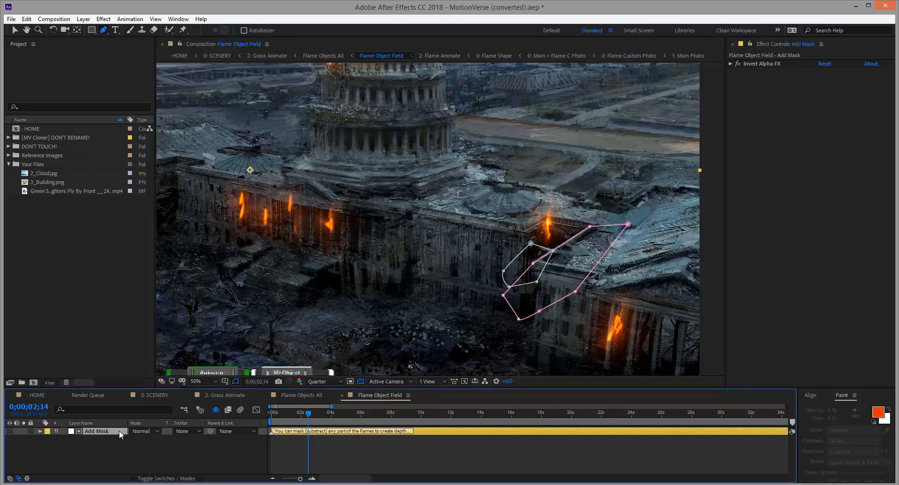
key(m)
click(149, 456)
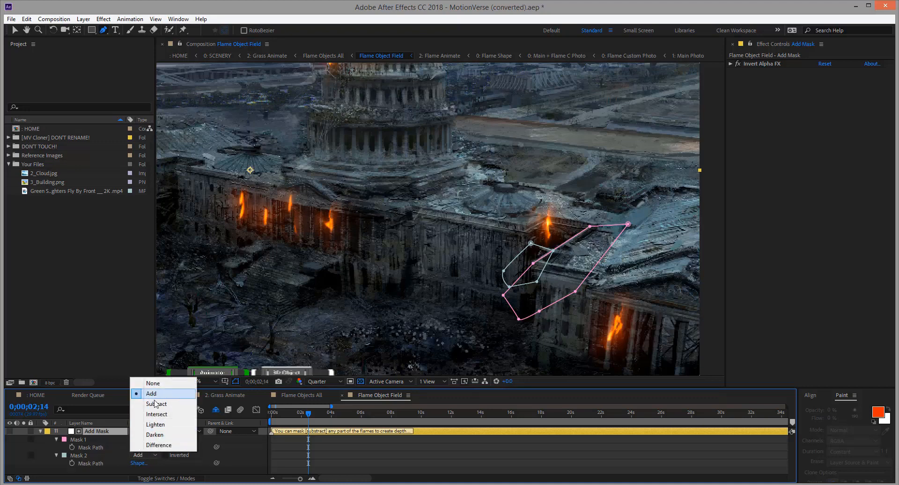
click(156, 404)
click(15, 30)
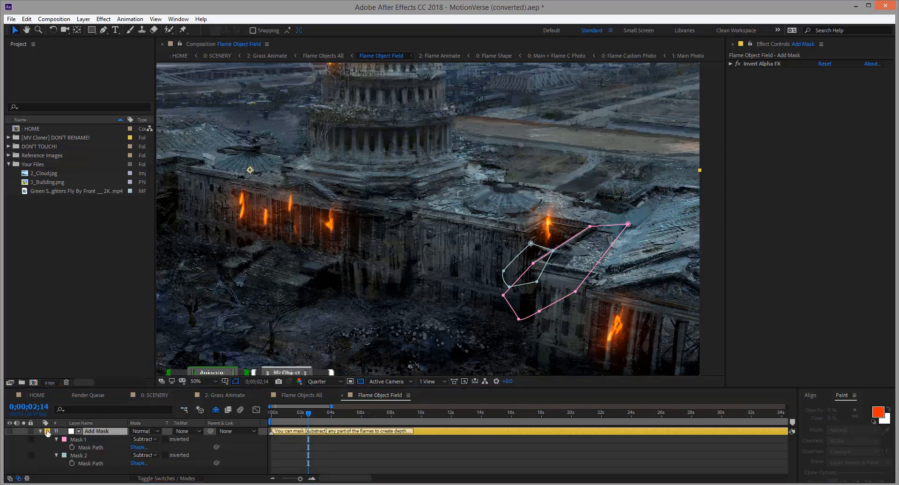
click(40, 430)
click(68, 462)
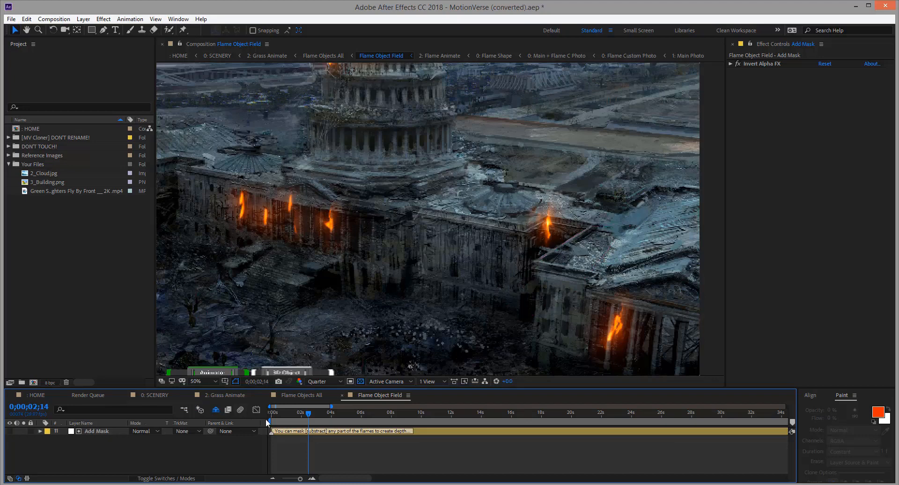
Preview the masked flames over time, first close up and with the whole frame fitted in view
drag(286, 414, 343, 412)
click(301, 412)
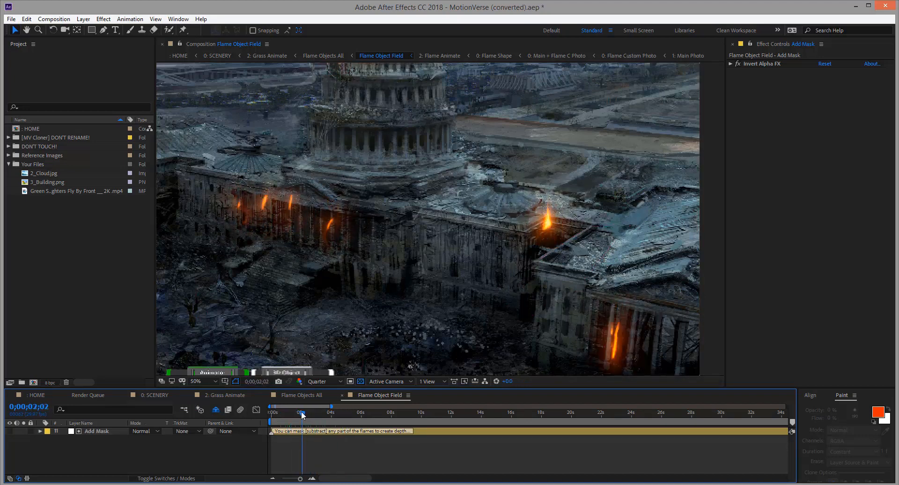
click(198, 382)
click(220, 226)
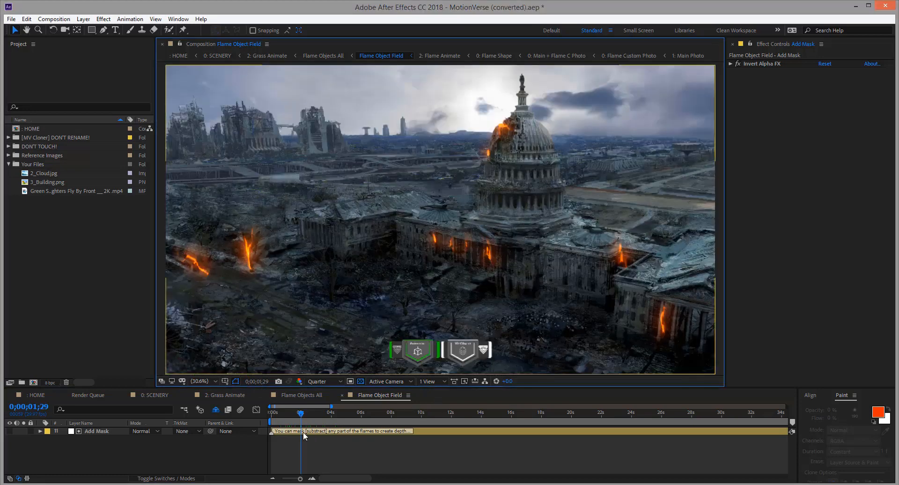
click(294, 413)
drag(299, 415, 266, 423)
key(space)
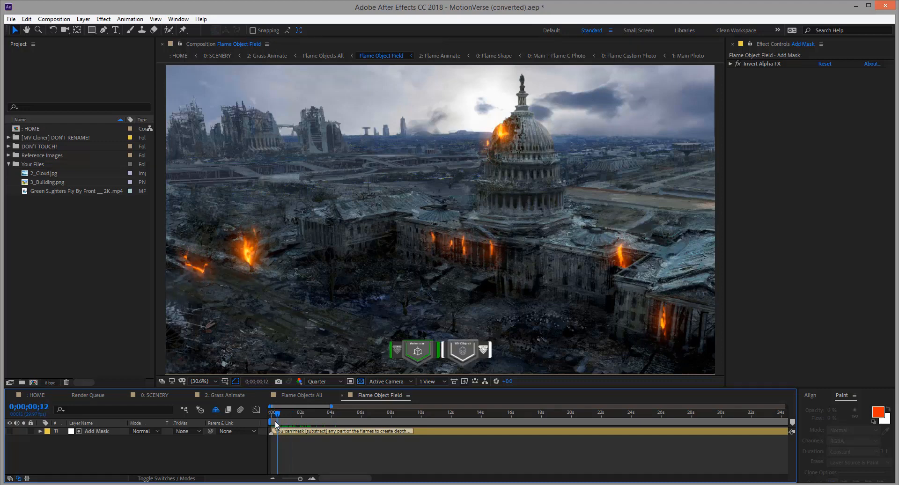
Close the Flame Object Field and Flame Objects All compositions to return to Grass Animate
click(342, 395)
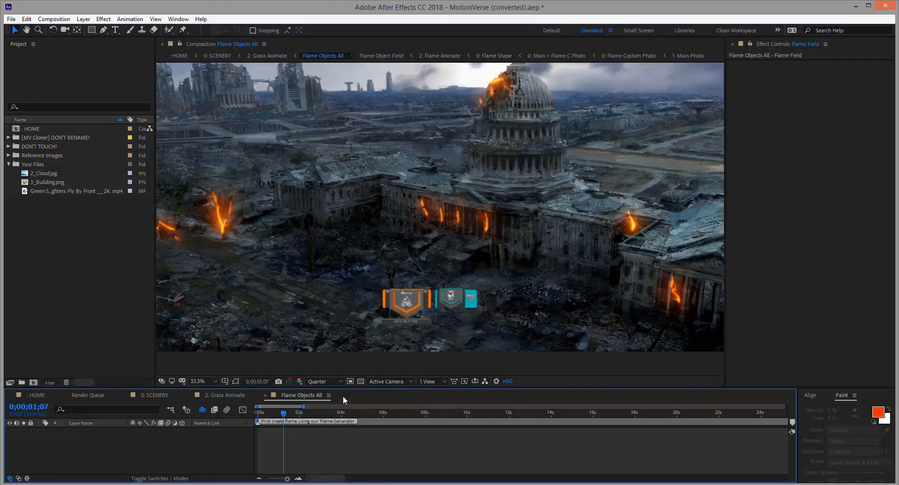
click(407, 307)
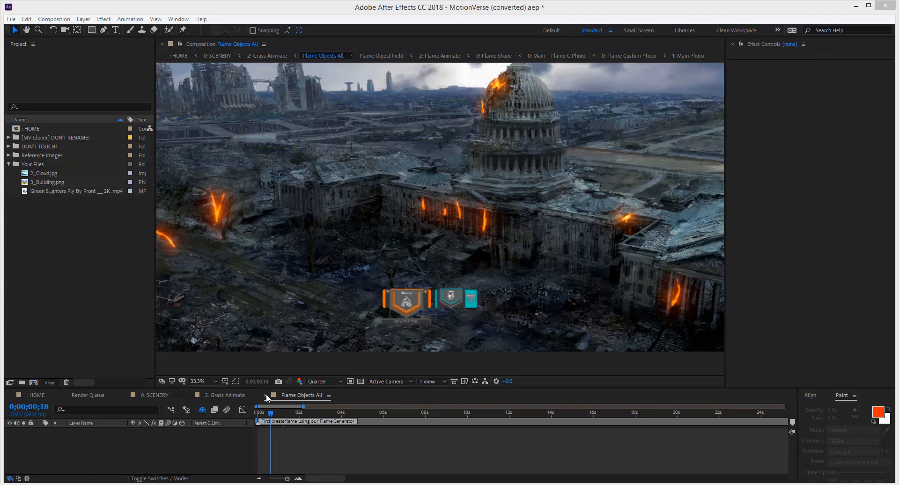
click(265, 395)
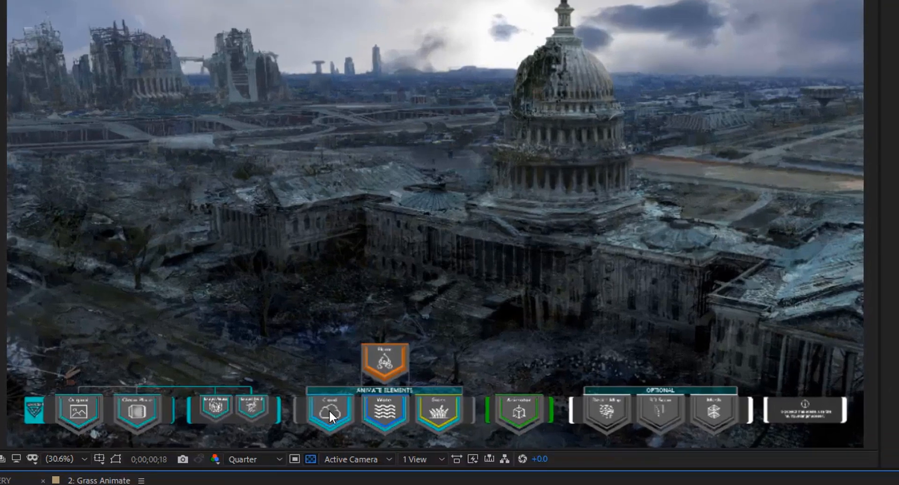
Open Cloud Animate's Cloud Template composition and place 2_Cloud.jpg below the Drop Photo layer
click(328, 409)
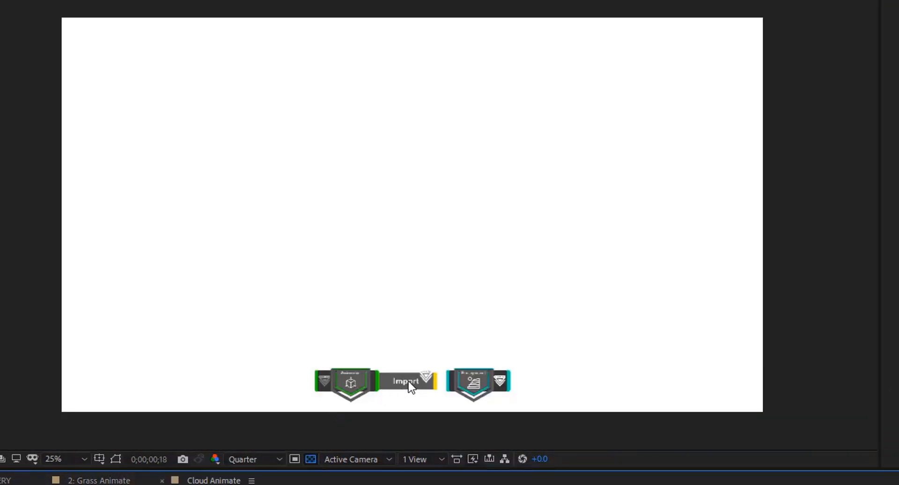
click(408, 381)
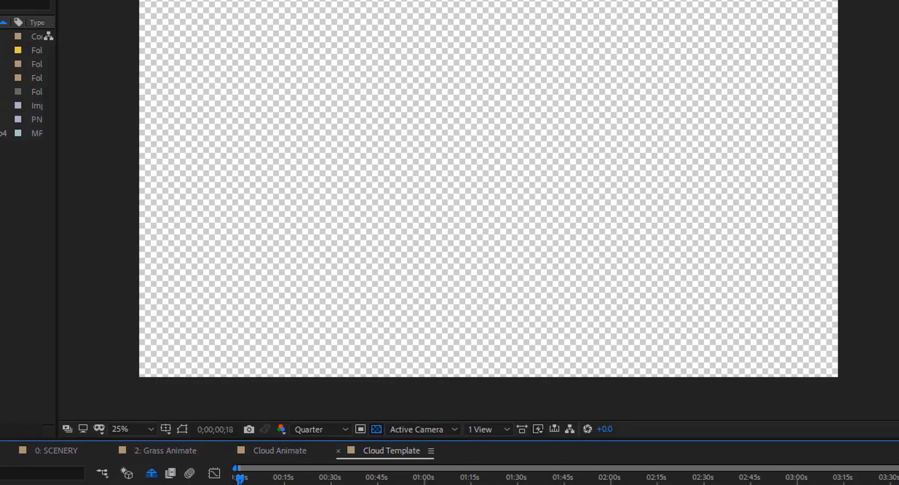
drag(66, 31, 150, 428)
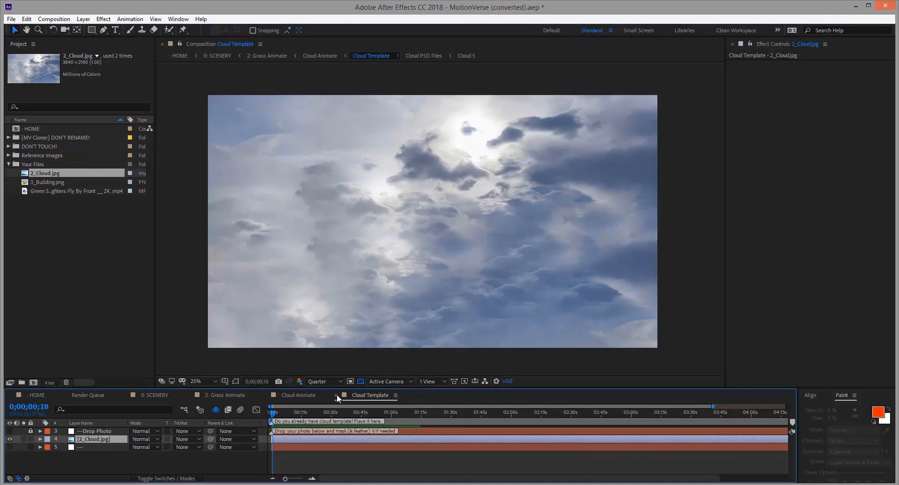
Close Cloud Template, open Alley Extract from Cloud Animate and place 3_Building.png below Drop Photo in its Building Template composition
click(336, 394)
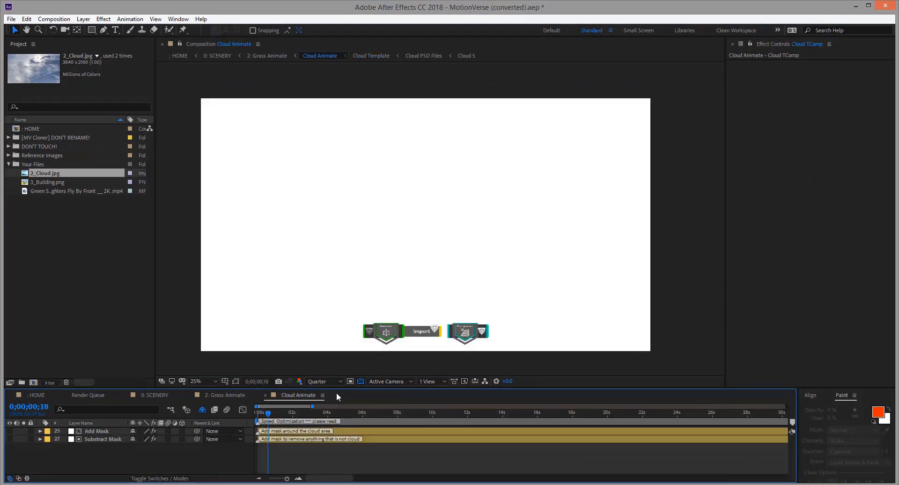
double_click(468, 331)
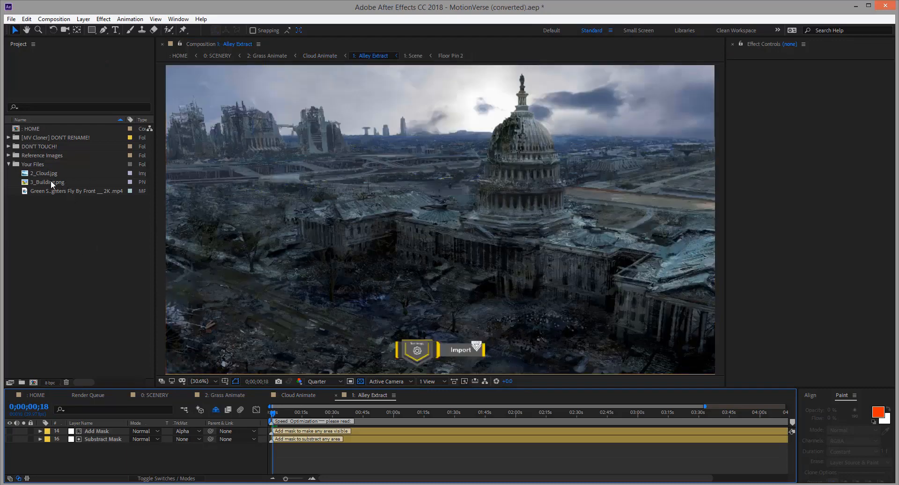
double_click(462, 350)
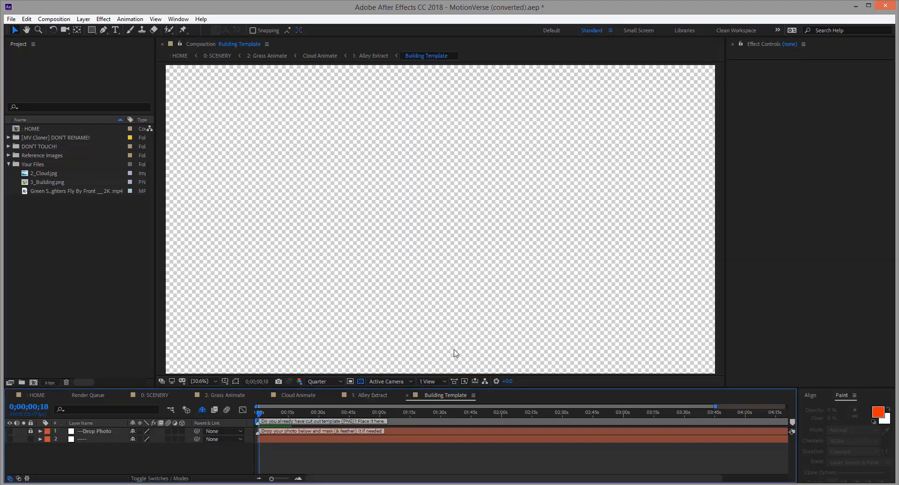
drag(46, 182, 111, 436)
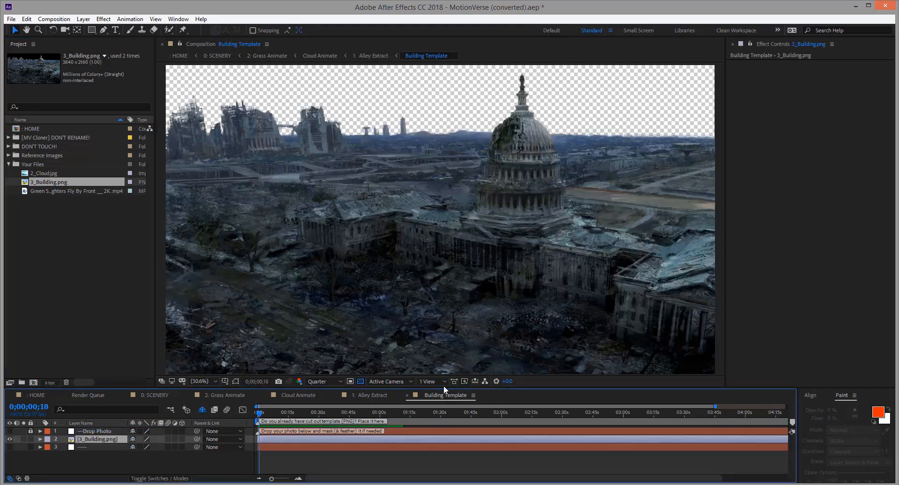
Close Building Template, set the Alley Extract Animator's Select Extract to Photo Template, and return to Cloud Animate
click(407, 394)
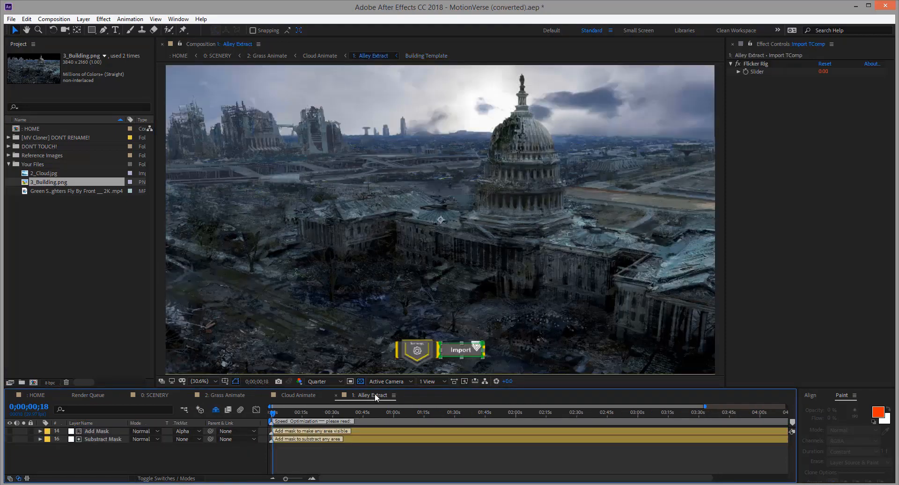
click(415, 354)
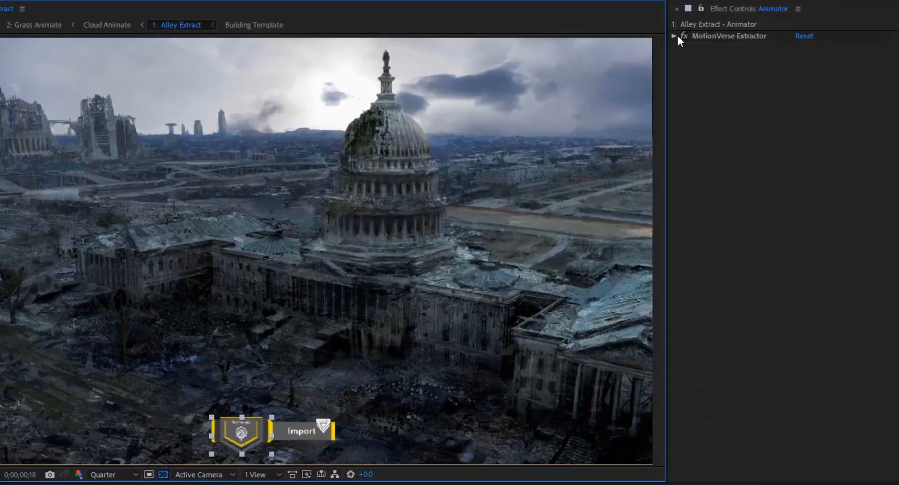
click(730, 63)
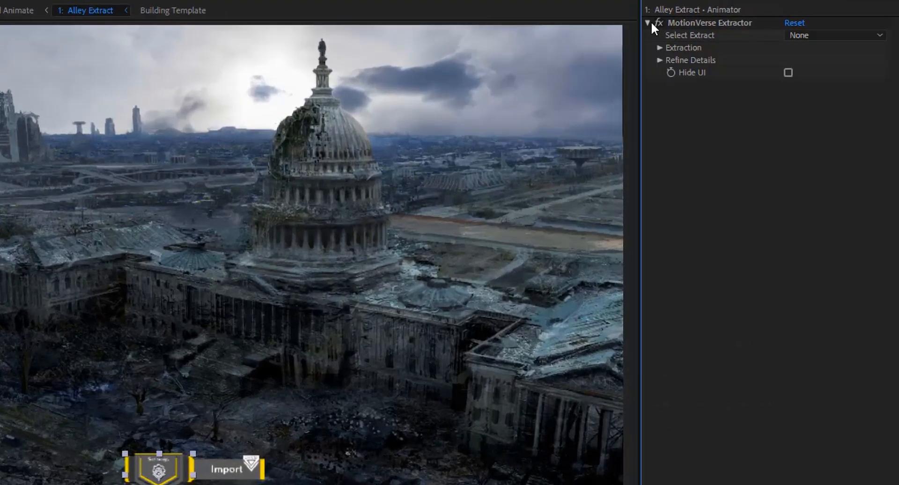
click(824, 36)
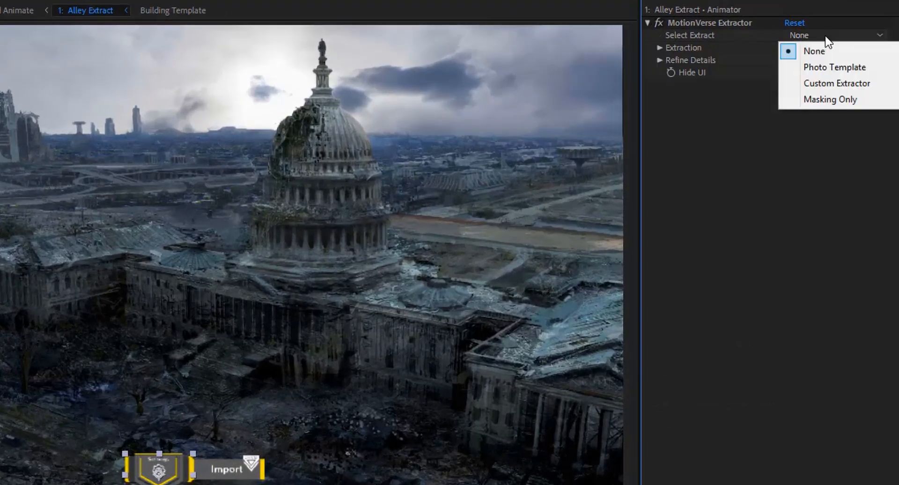
click(826, 68)
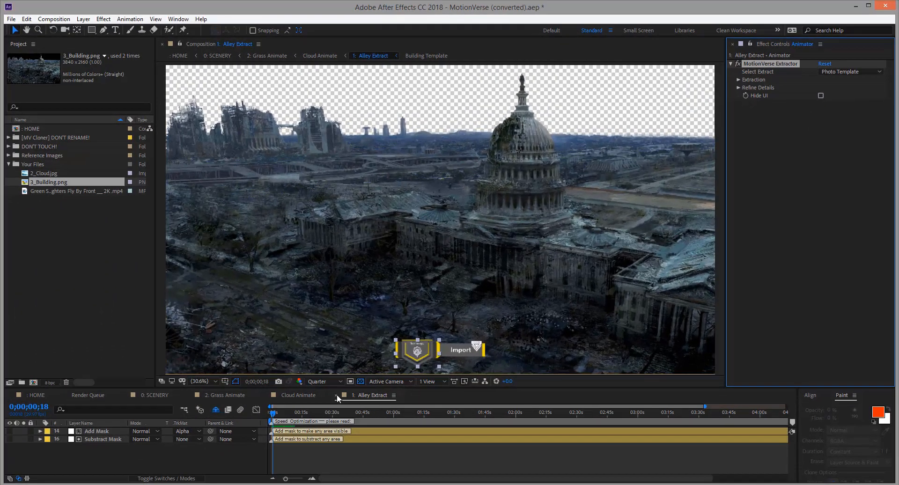
click(337, 395)
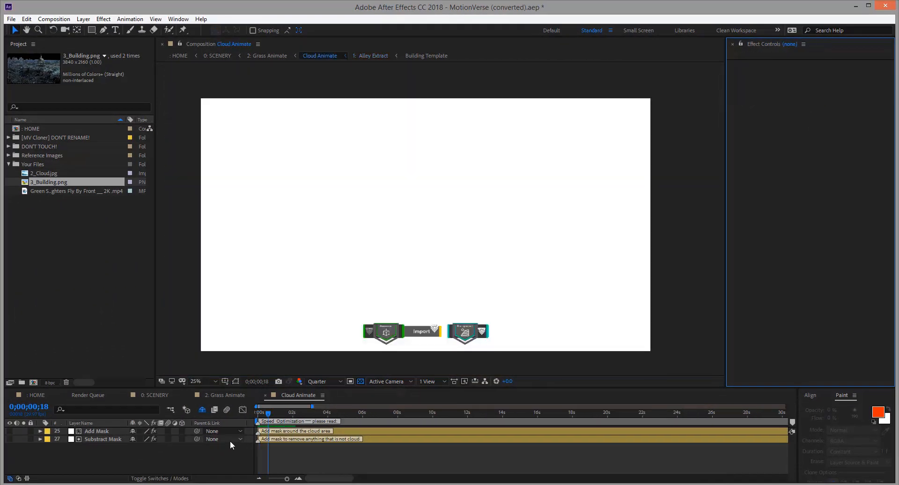
Enable the scene in the Cloud Animate Animator's MotionVerse Cloud effect and turn on Use Your Photo for its templates
click(387, 332)
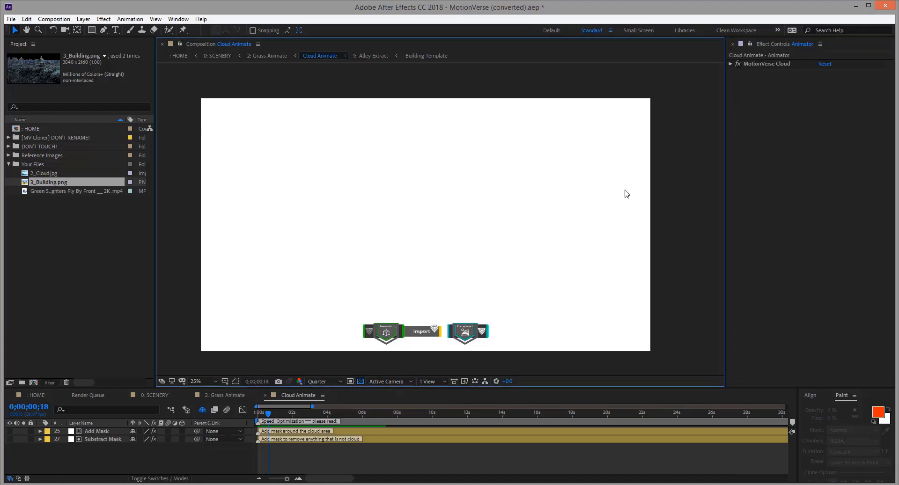
click(731, 64)
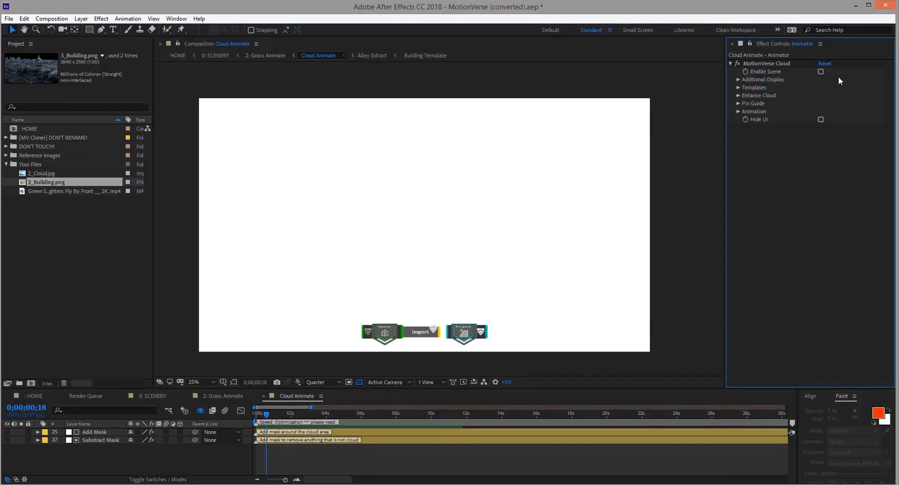
click(819, 58)
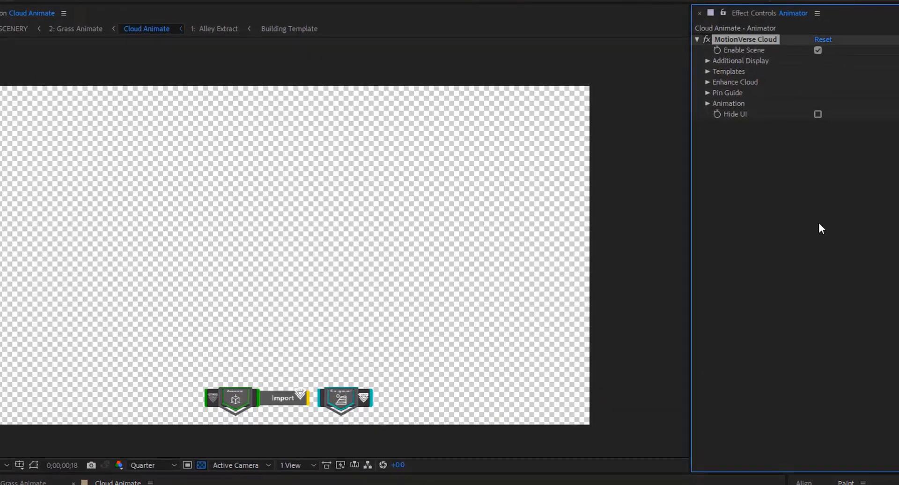
click(707, 72)
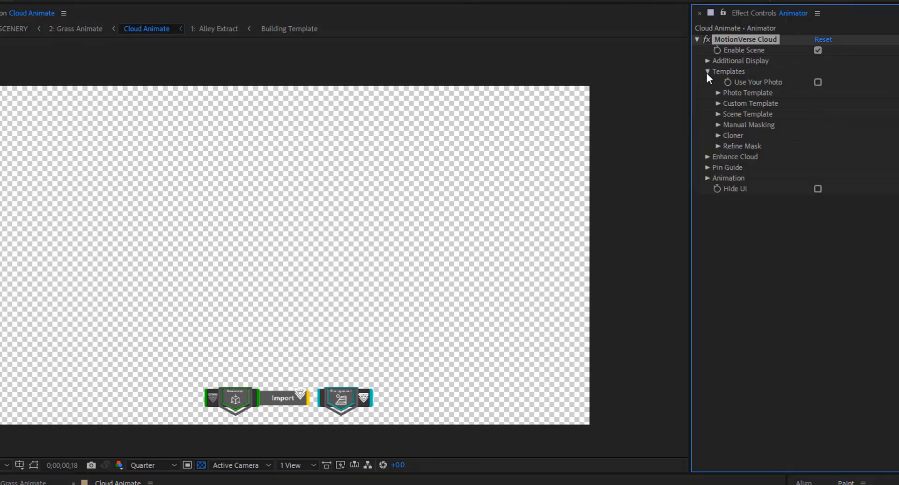
click(818, 82)
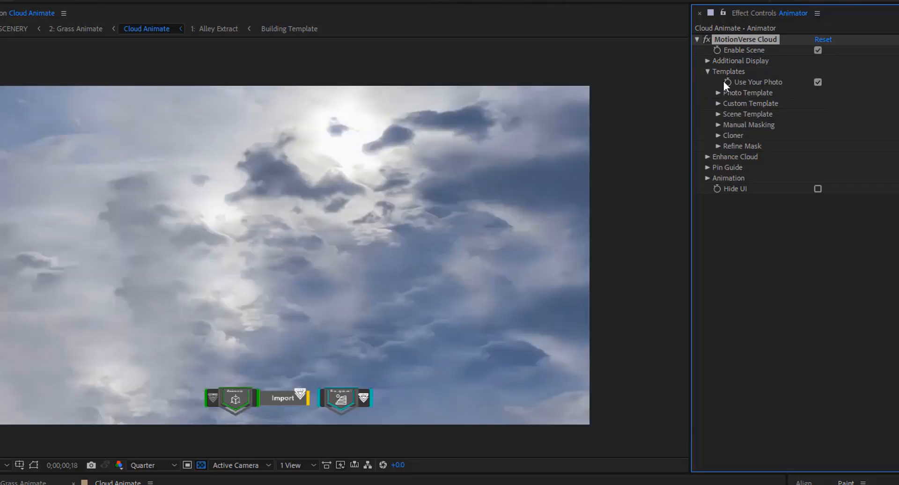
Show the Foreground Photo as a guide over the clouds and collapse the display and template settings
click(707, 61)
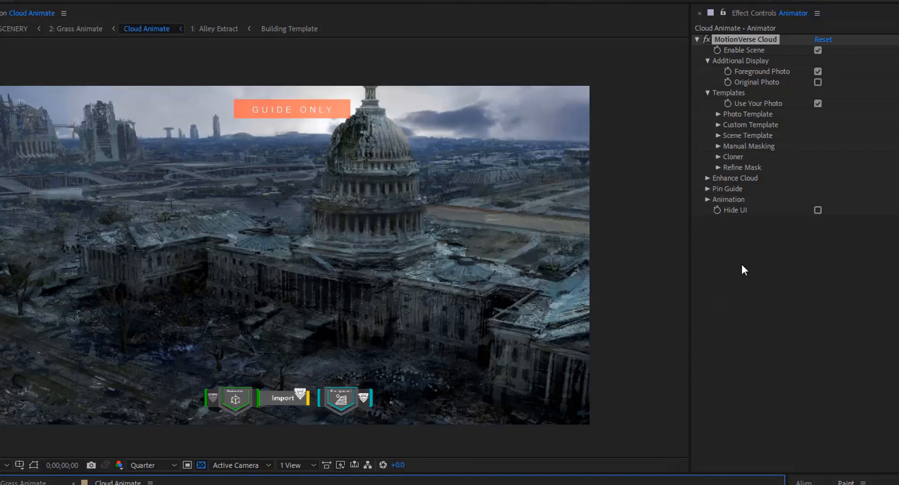
click(708, 94)
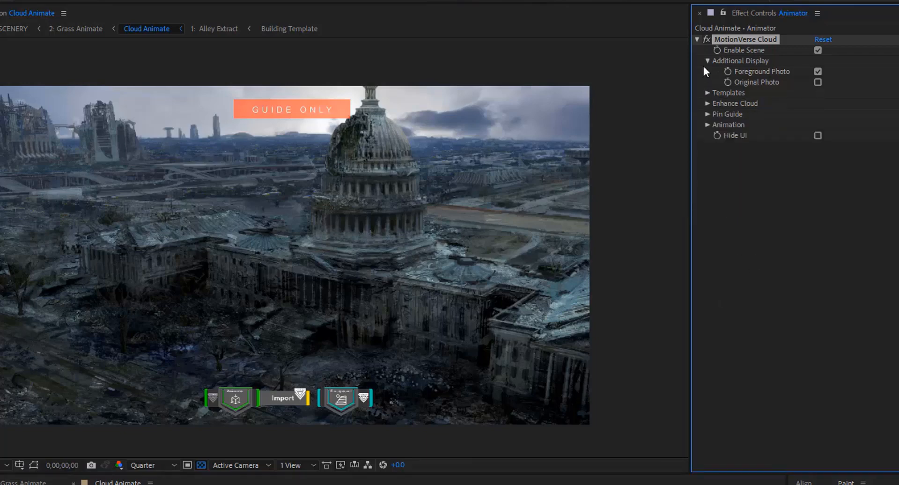
click(707, 60)
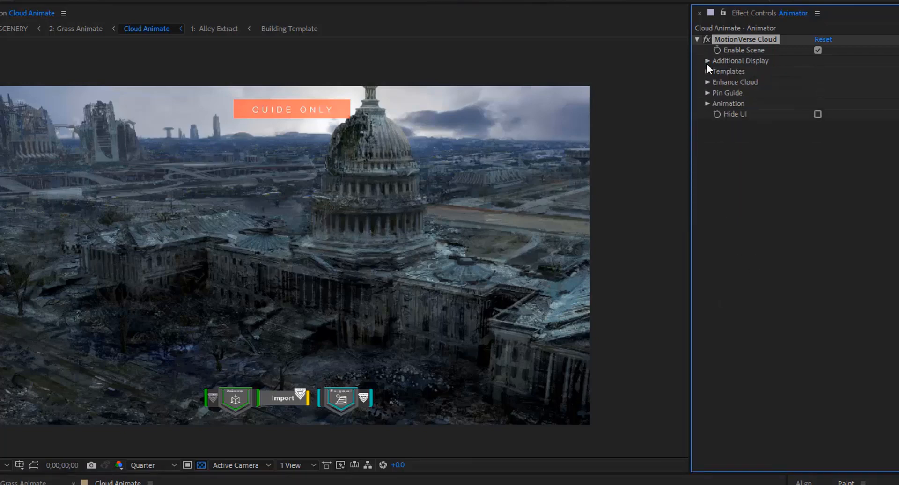
Enable the cloud animation and keyframe X Motion from 0 at the start to -50 at 0;00;03;05
click(707, 103)
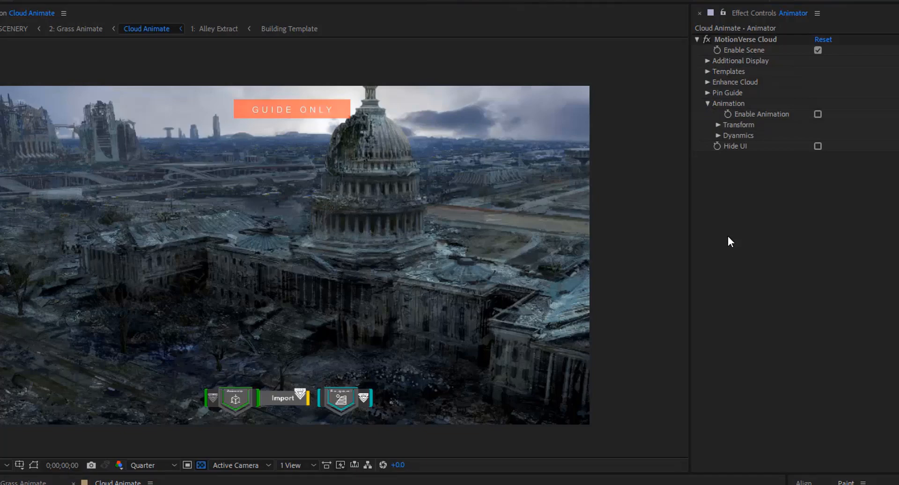
click(817, 114)
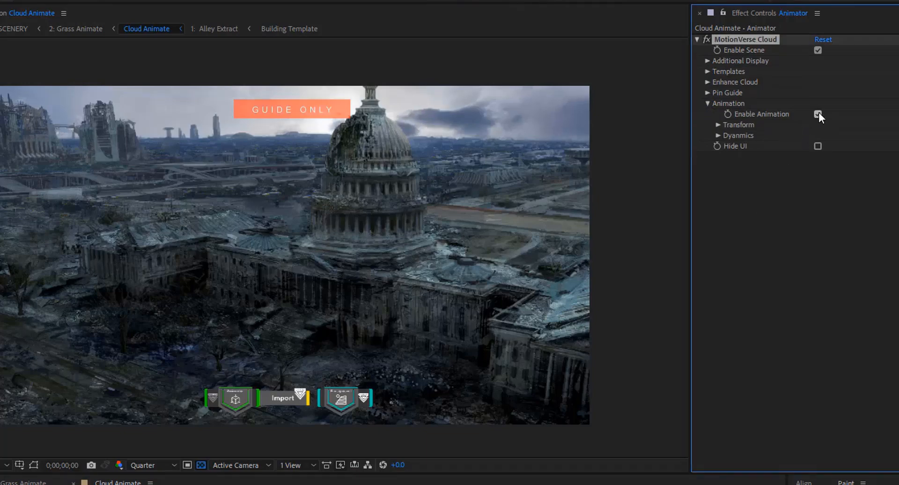
click(718, 136)
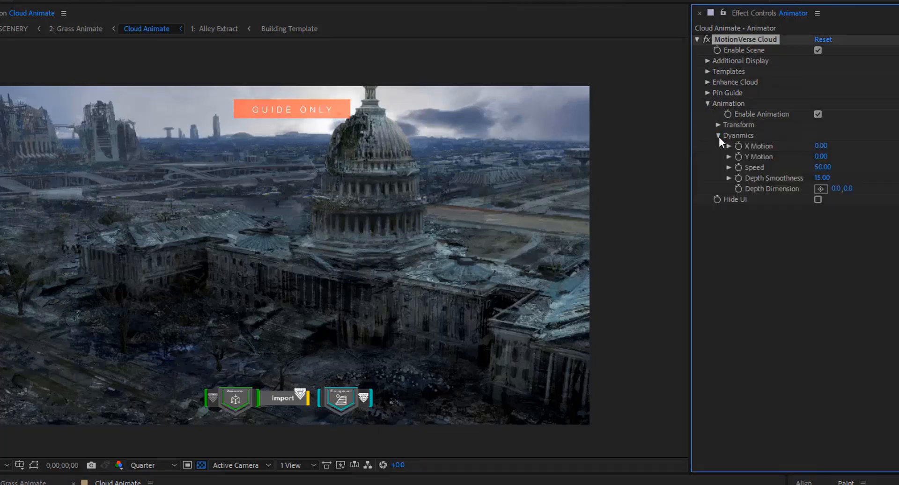
click(728, 146)
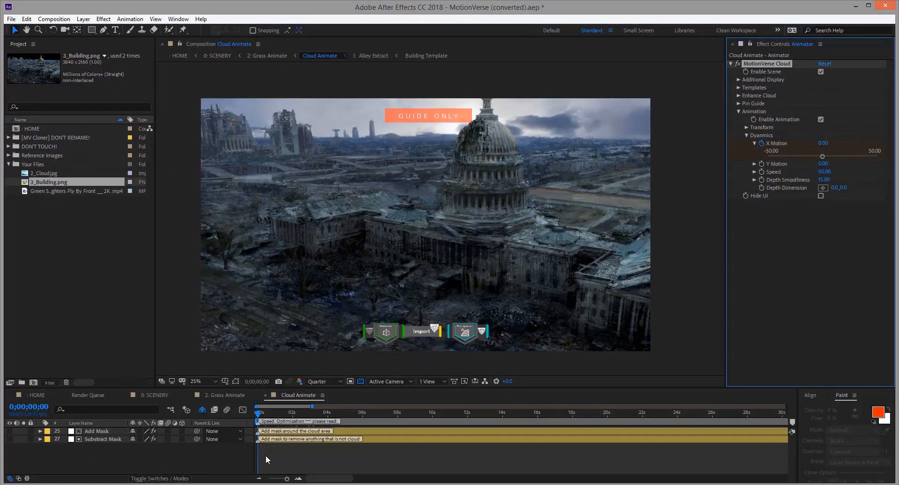
drag(215, 434, 262, 439)
drag(303, 418, 314, 418)
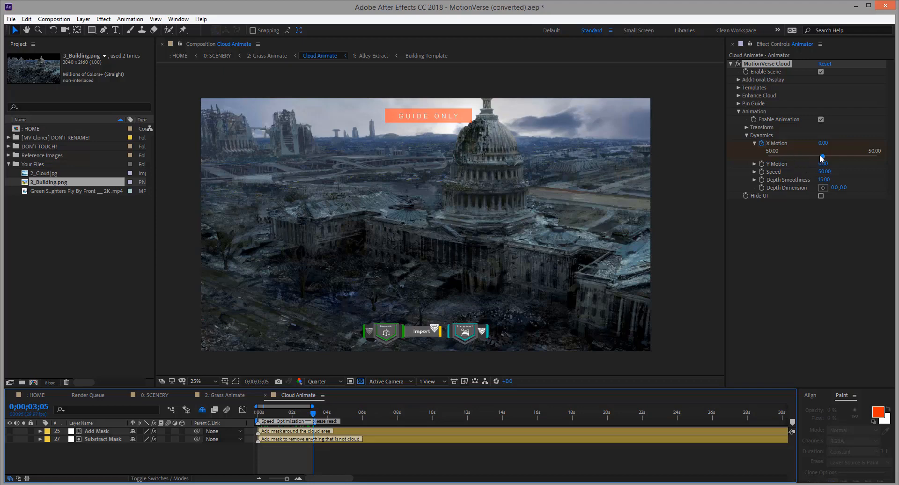
drag(822, 157, 762, 162)
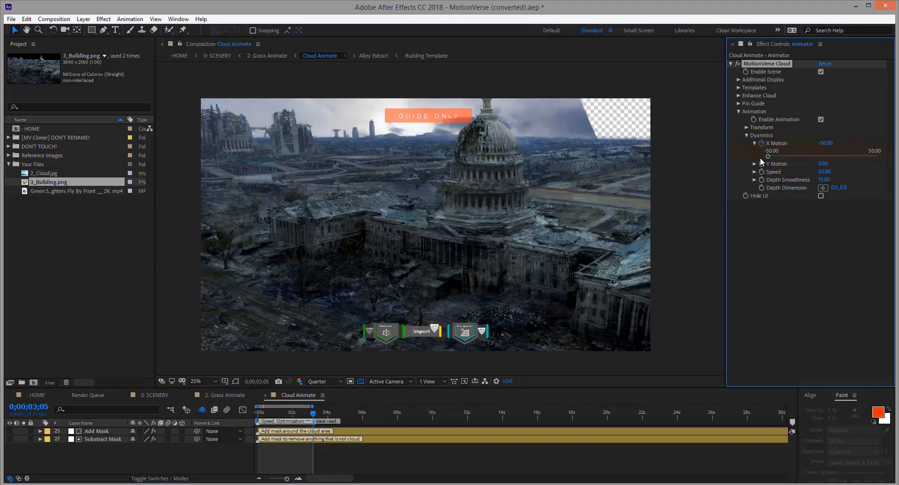
Keyframe the cloud's Scale from 100 at the start to about 139 at 0;00;03;05, filling the empty sky corner
click(746, 135)
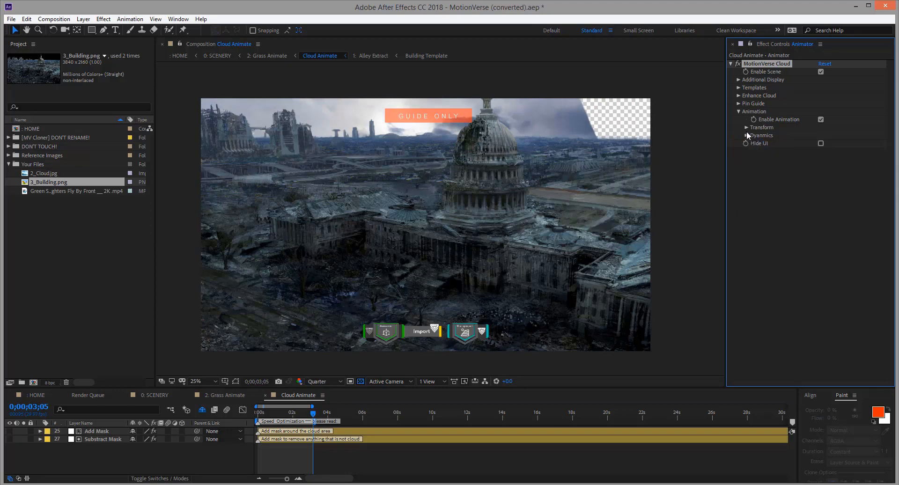
click(746, 128)
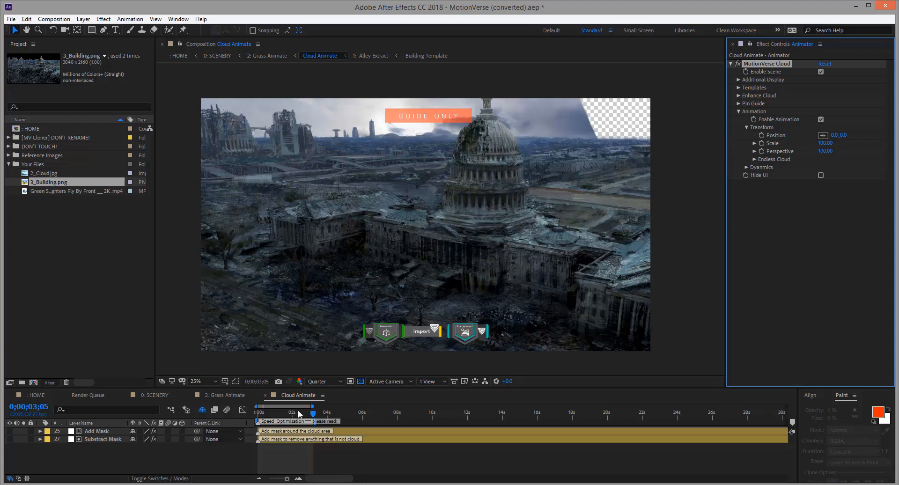
drag(299, 413, 251, 416)
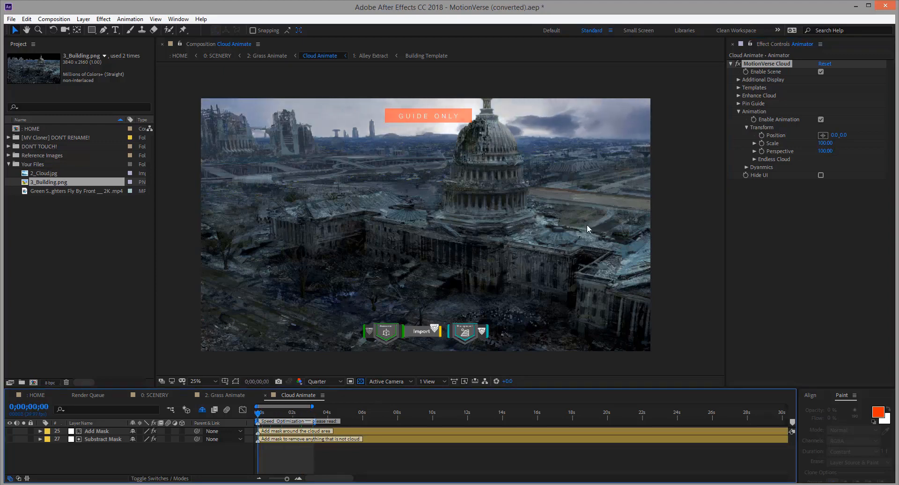
click(759, 146)
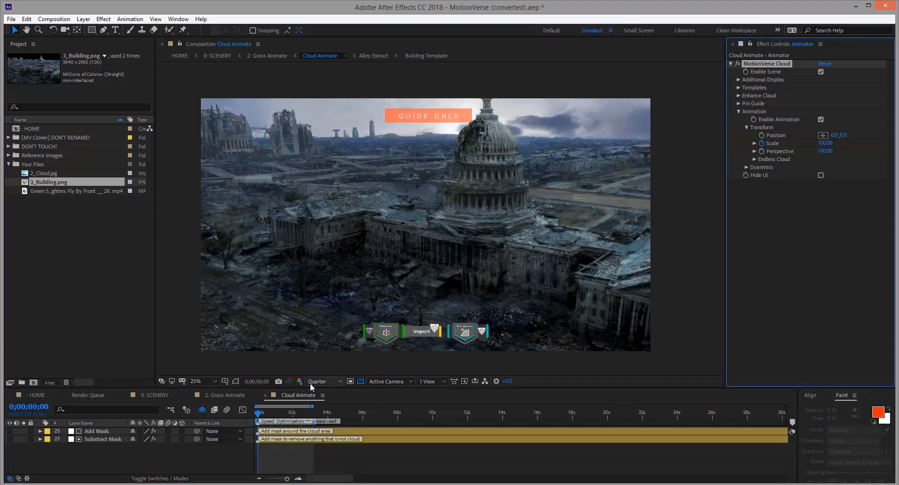
key(shift+End)
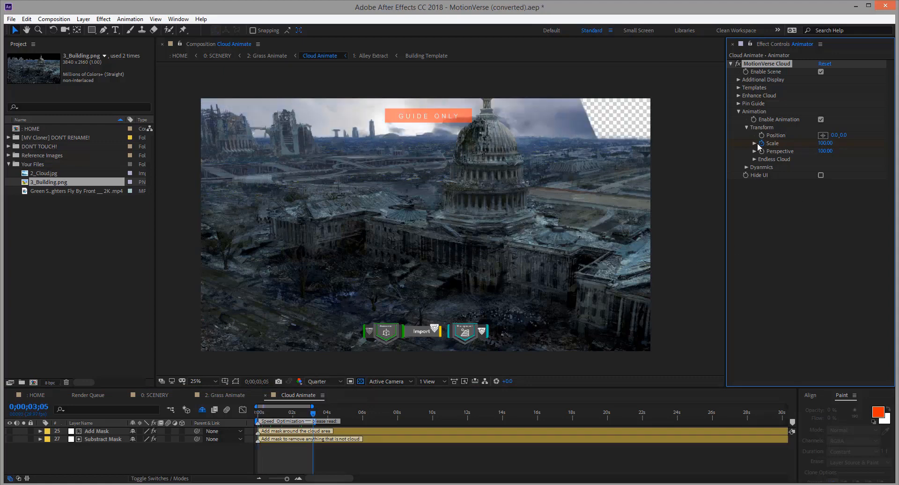
click(756, 144)
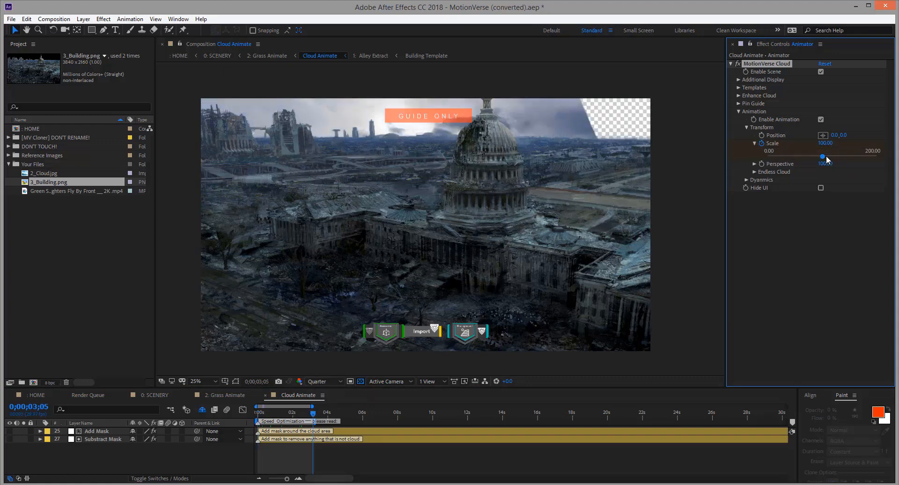
drag(825, 159, 846, 160)
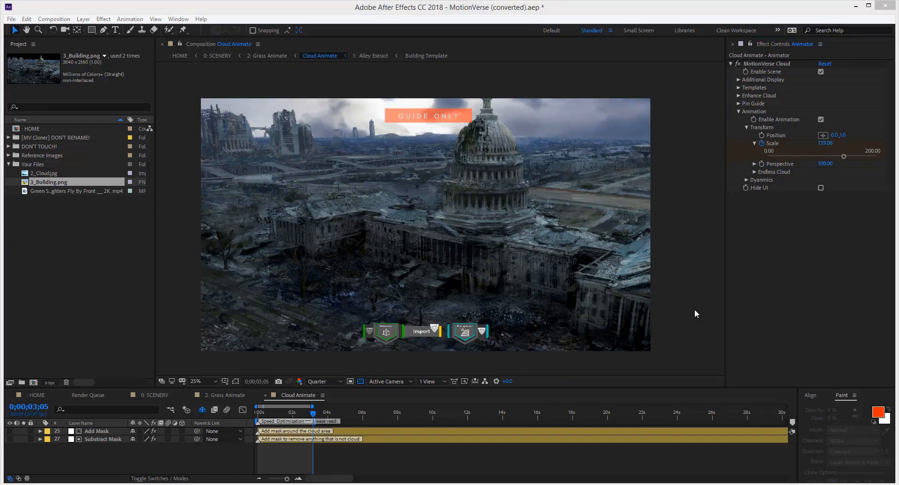
Turn off the Foreground Photo guide and preview the cloud motion from the start
drag(308, 412, 258, 414)
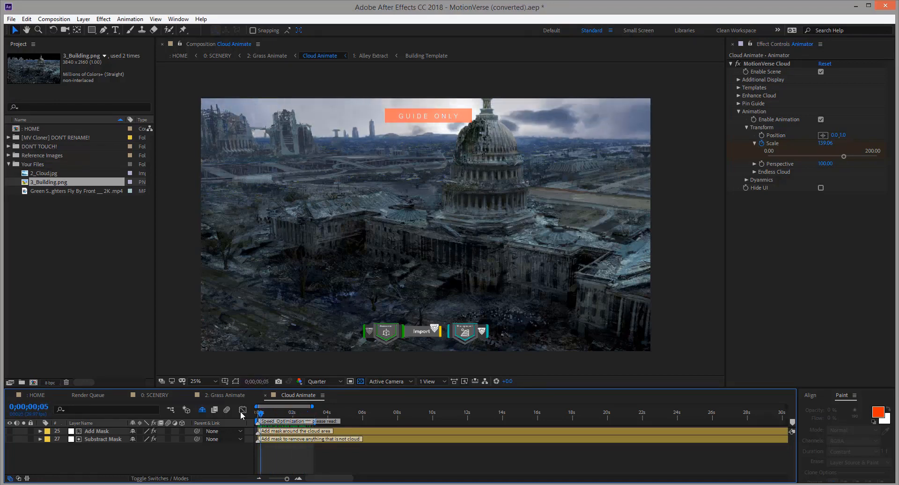
click(738, 80)
click(820, 88)
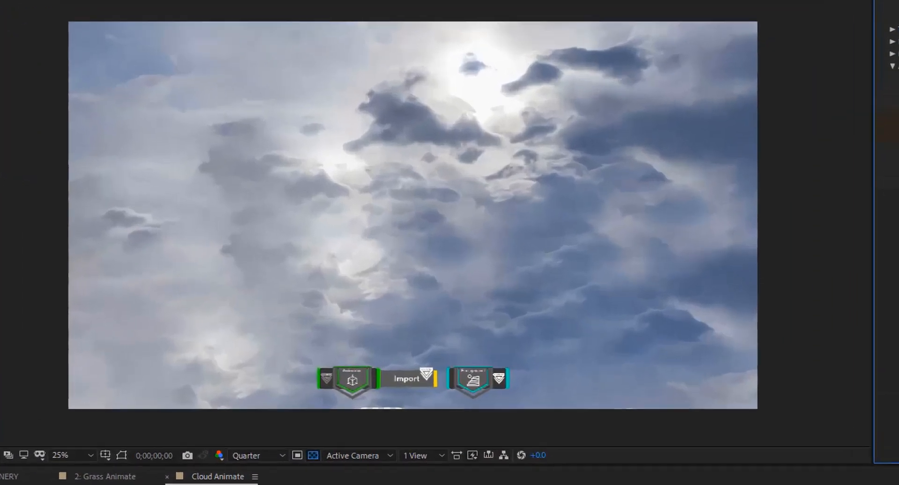
key(space)
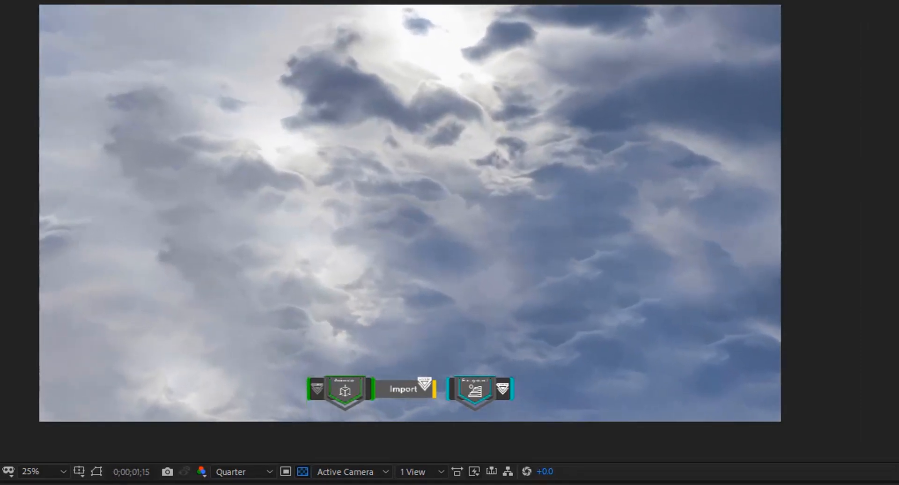
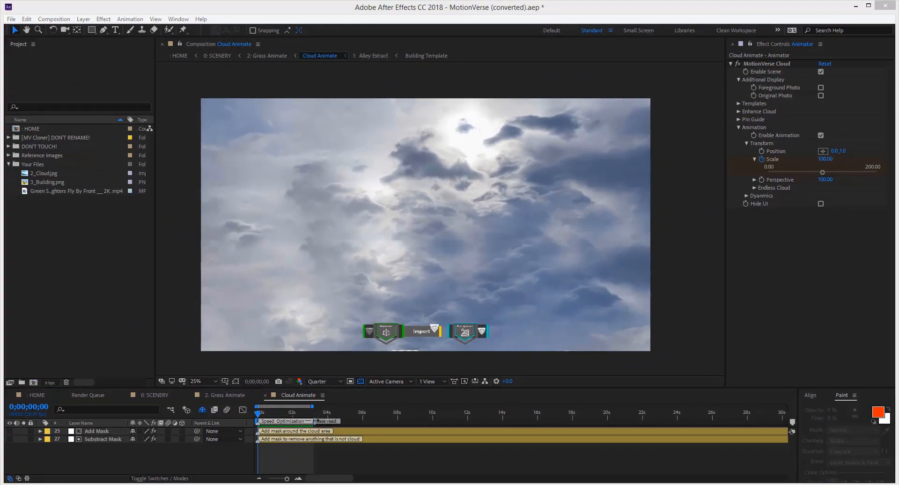
Return to Grass Animate and, in its Animator display settings, hide the underlay and set Structure to Extract Front
click(265, 396)
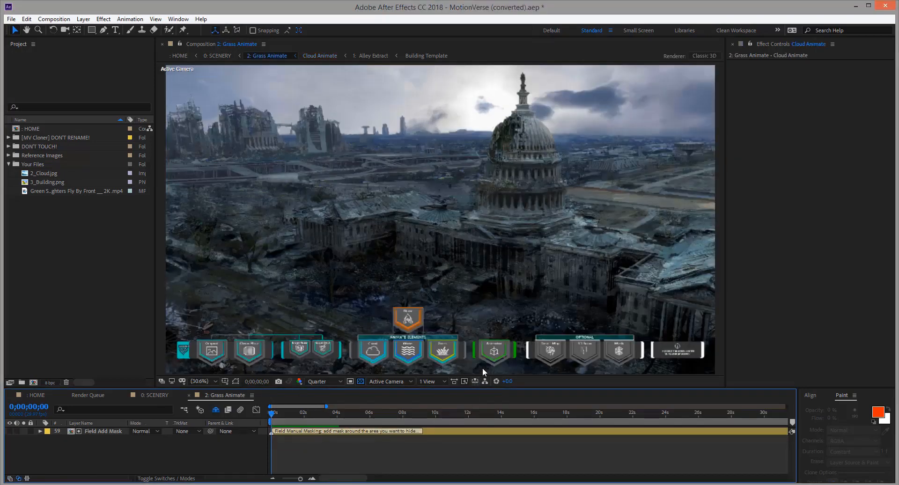
click(494, 355)
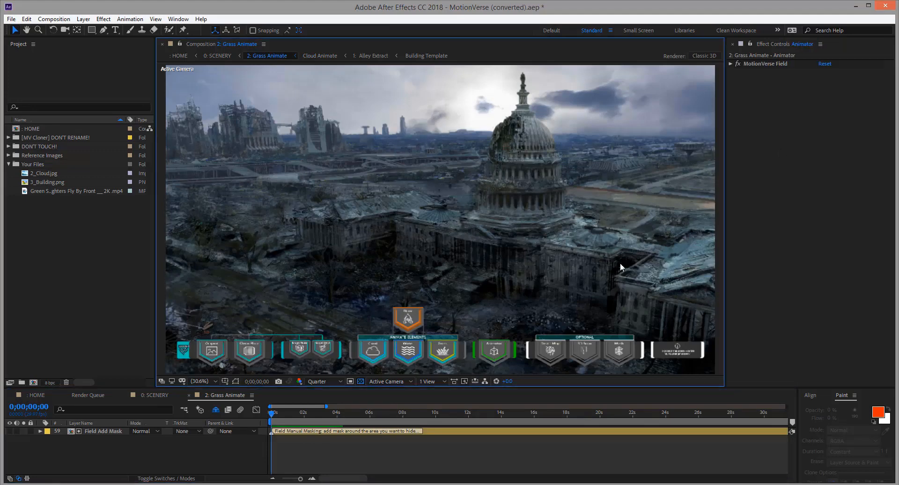
click(730, 64)
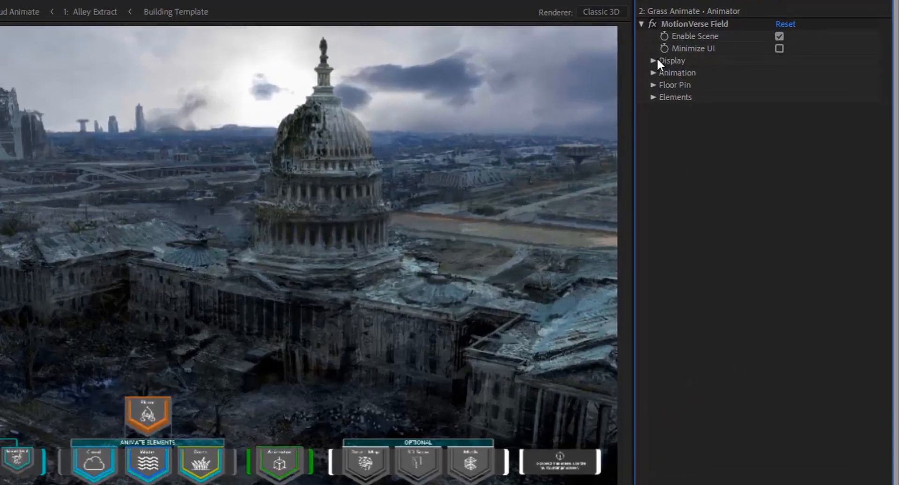
click(655, 59)
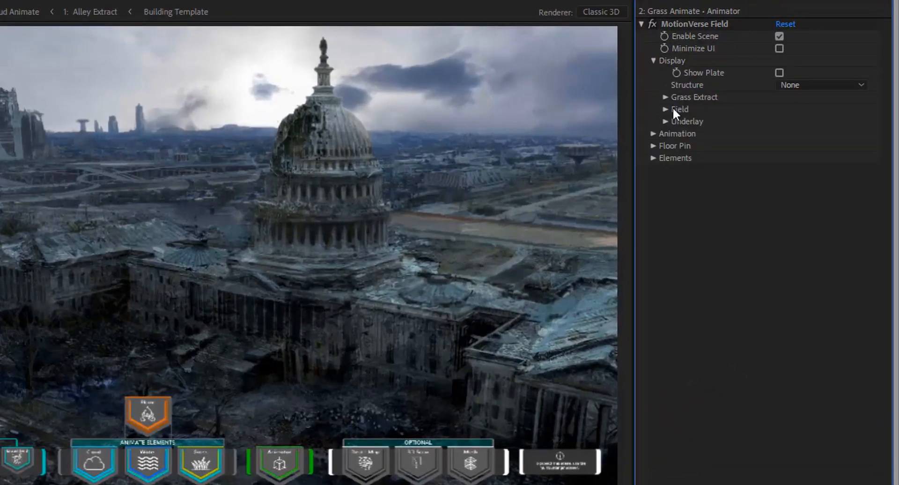
click(666, 121)
click(779, 134)
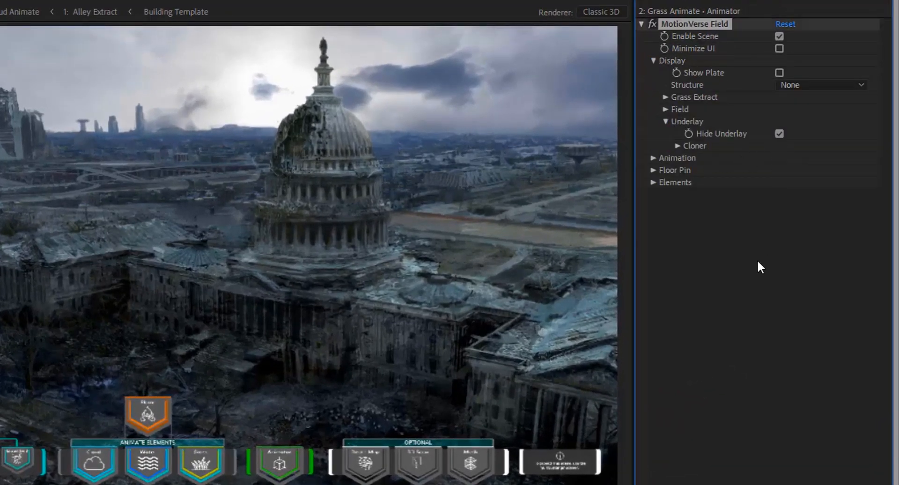
click(808, 85)
click(825, 117)
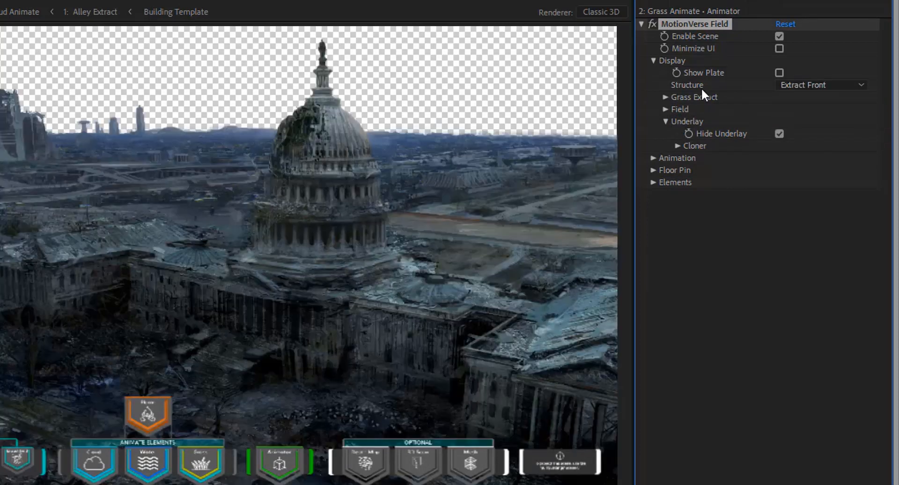
Enable the Animated Cloud and Animated Flame elements in the Grass Animate scene
click(653, 182)
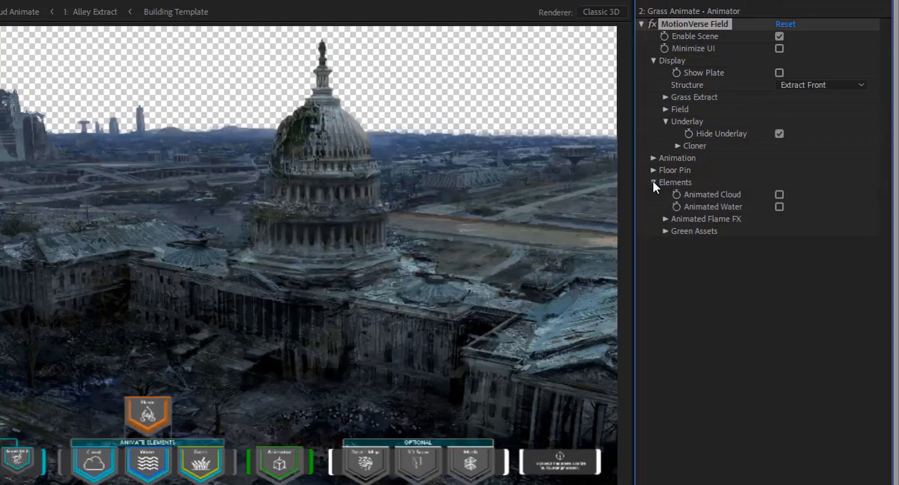
click(779, 195)
click(665, 220)
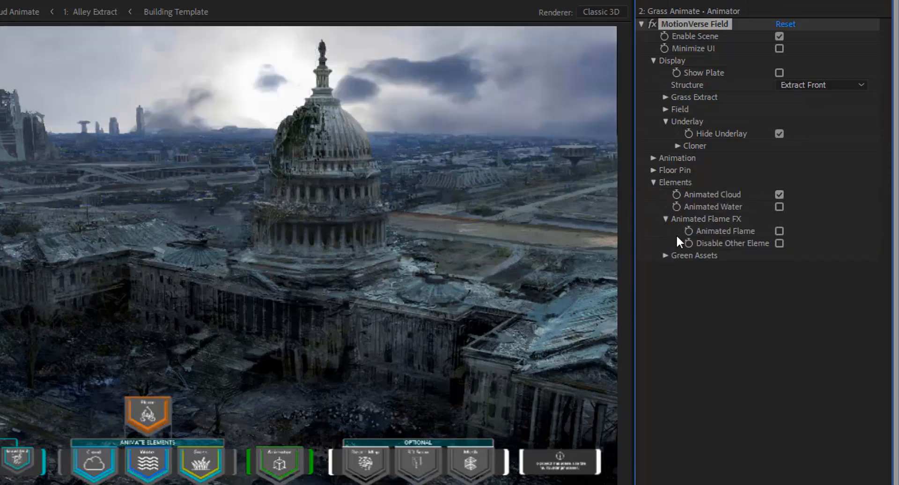
click(779, 231)
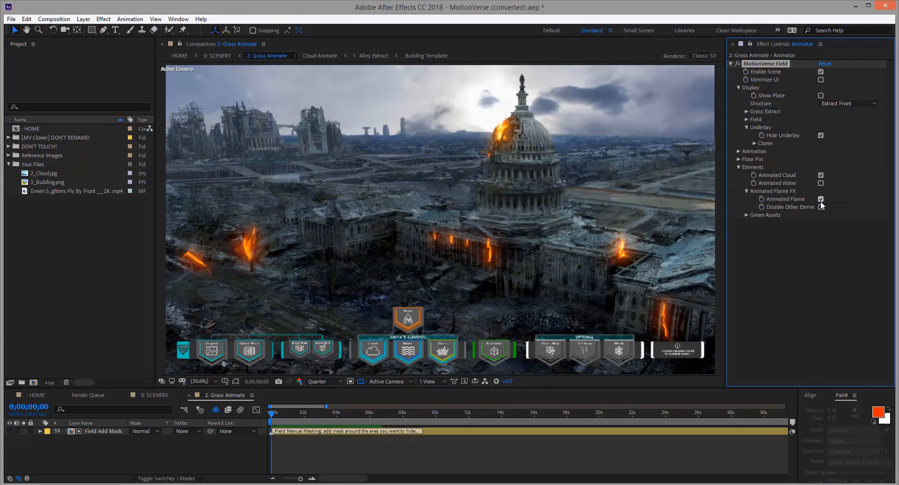
click(738, 167)
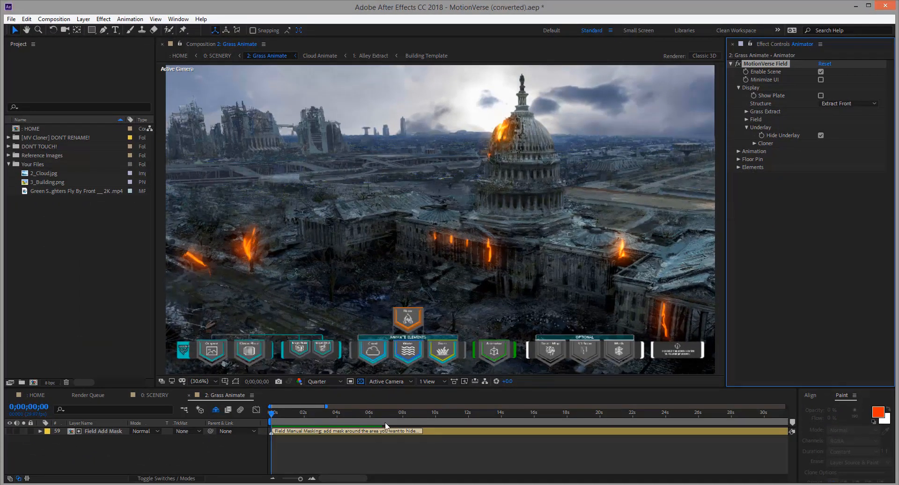
drag(284, 413, 255, 420)
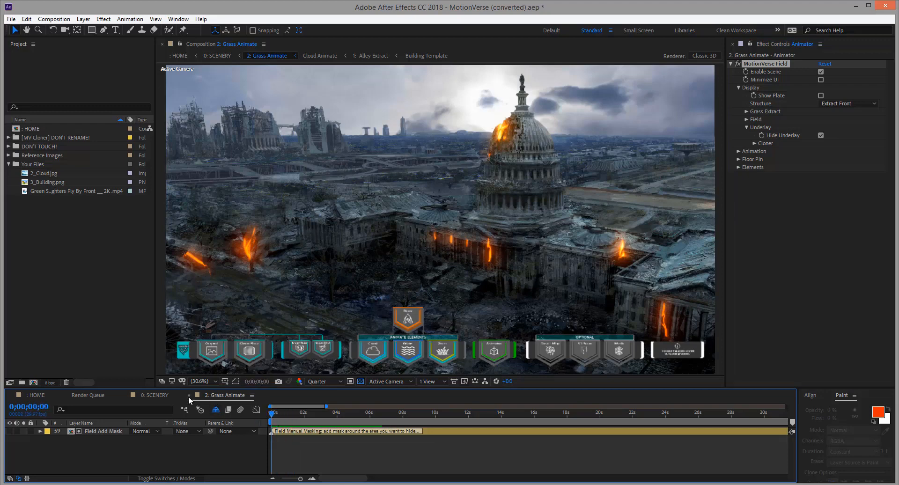
Close Grass Animate and open the depth map generator of the Surroundings scene
click(189, 396)
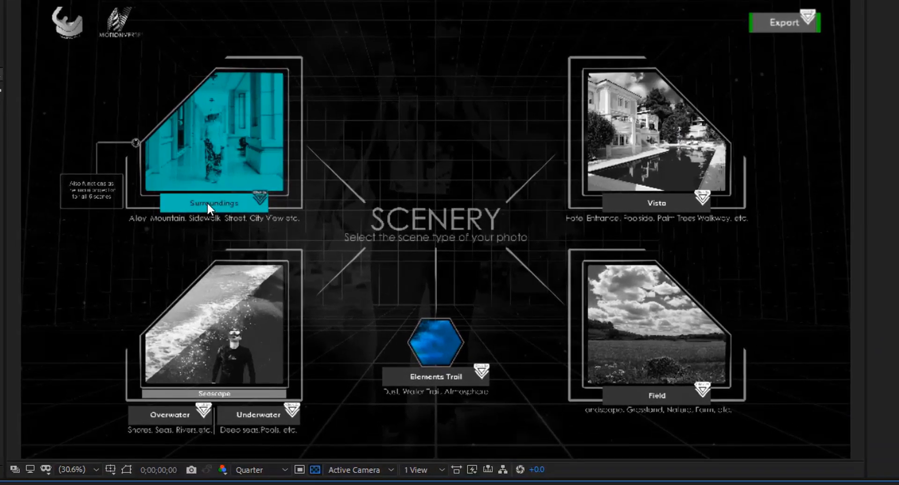
double_click(208, 204)
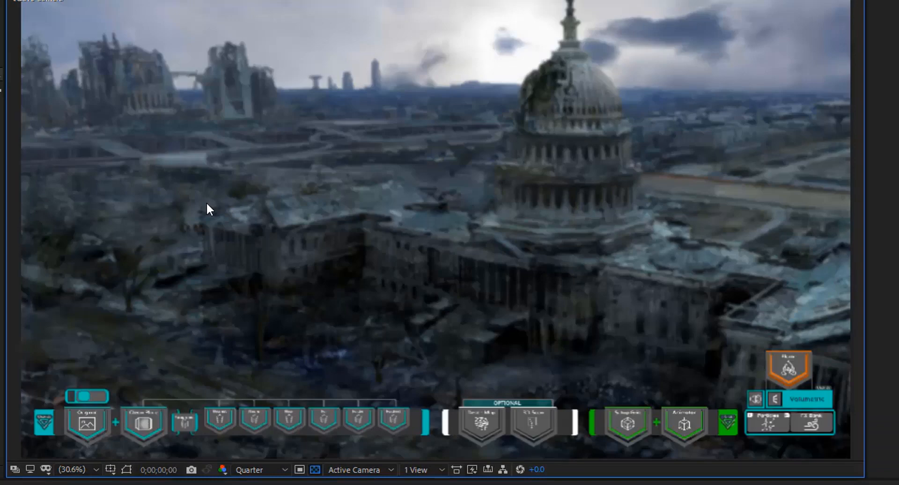
double_click(480, 423)
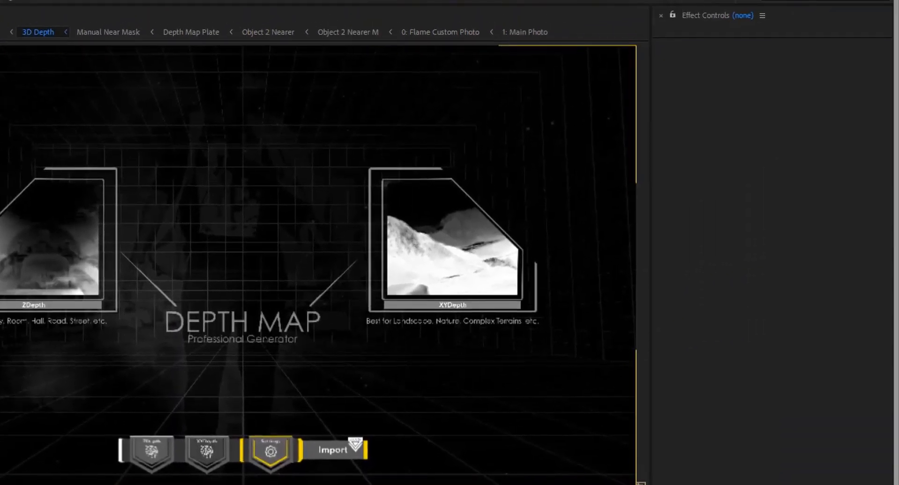
Turn on Enable Manual Depth in the Mask Depth settings of the 3D Depth composition's Manual Depth layer
click(353, 441)
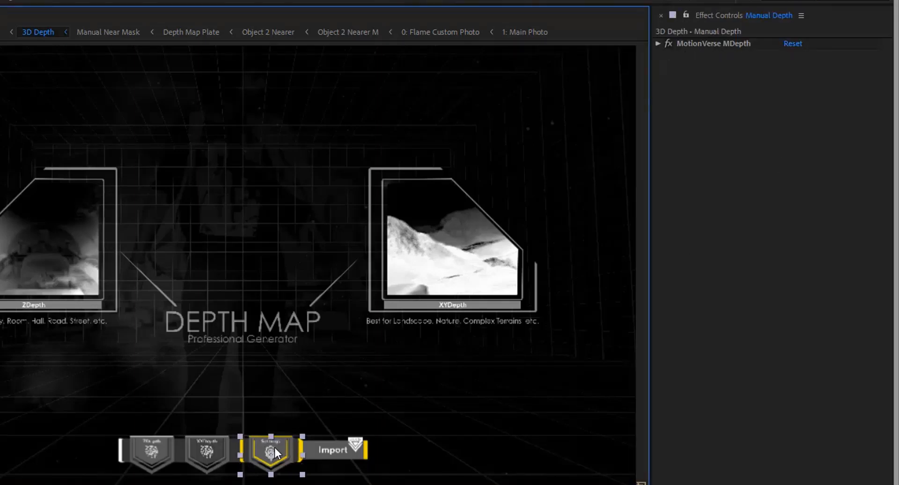
click(658, 43)
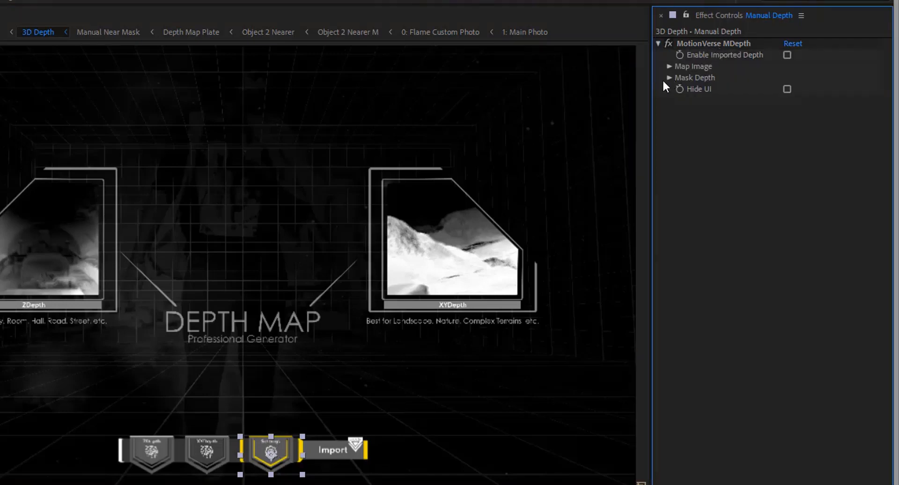
click(669, 77)
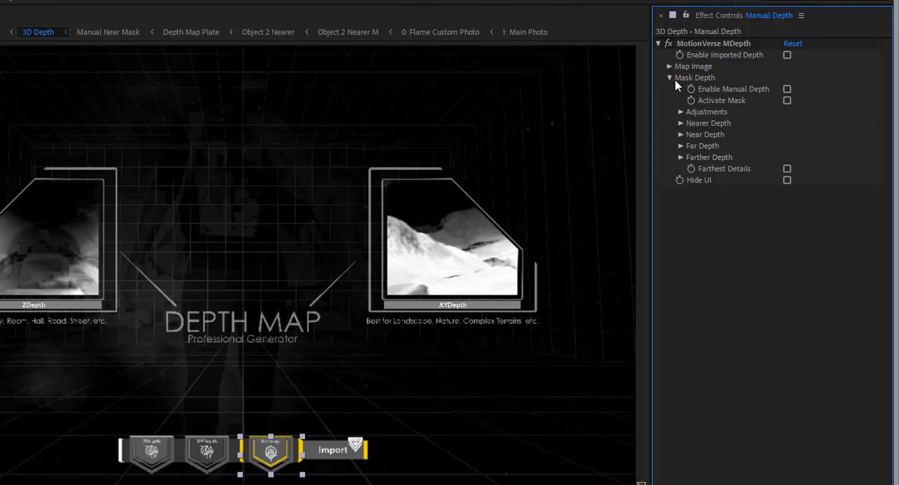
click(788, 89)
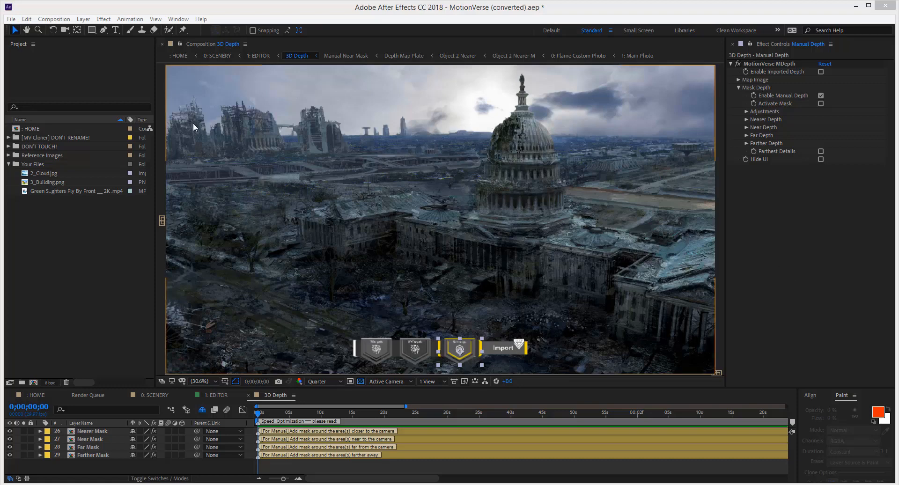
Activate the Pen tool and select the Farther Mask layer as the target for a manual depth mask
click(102, 31)
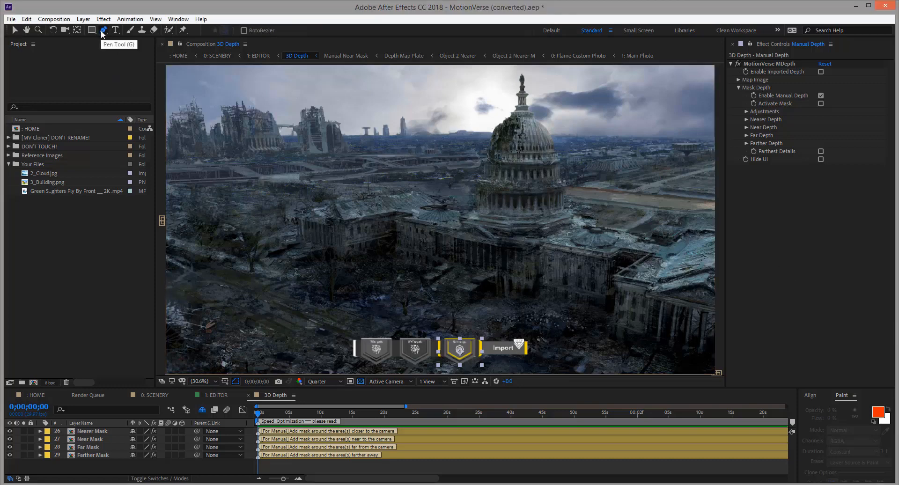
click(87, 436)
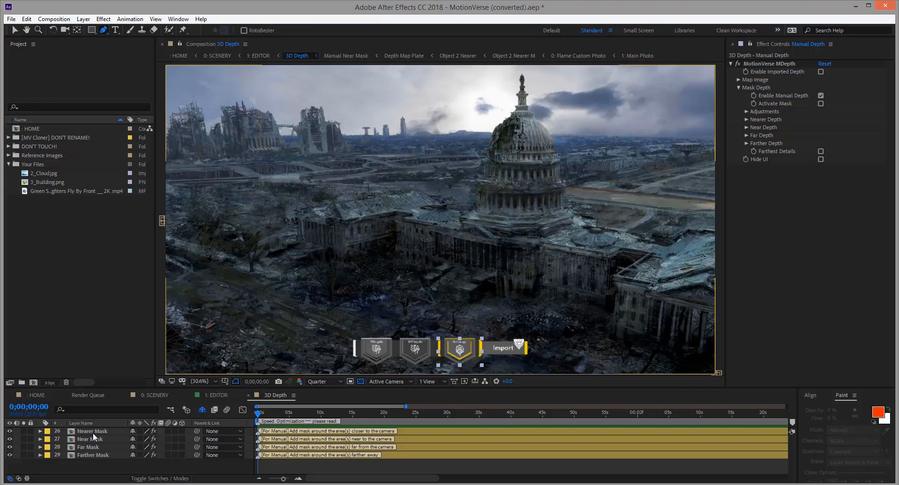
click(93, 435)
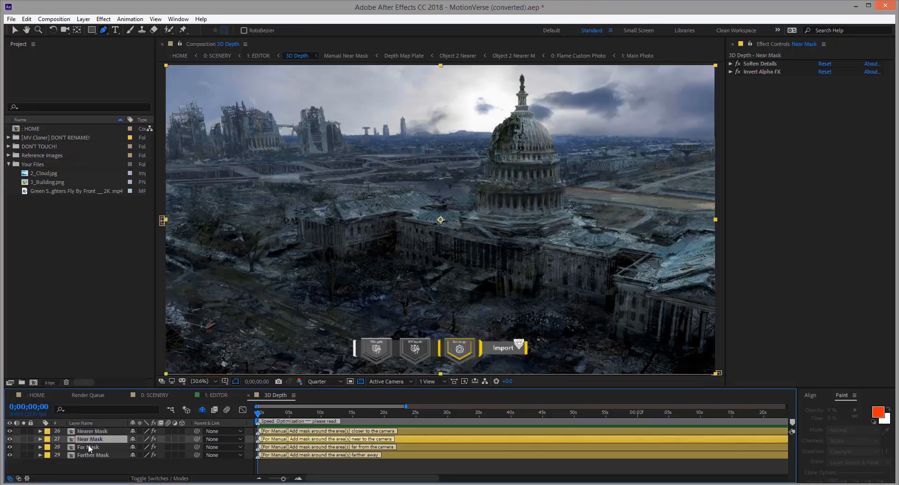
click(85, 447)
click(83, 454)
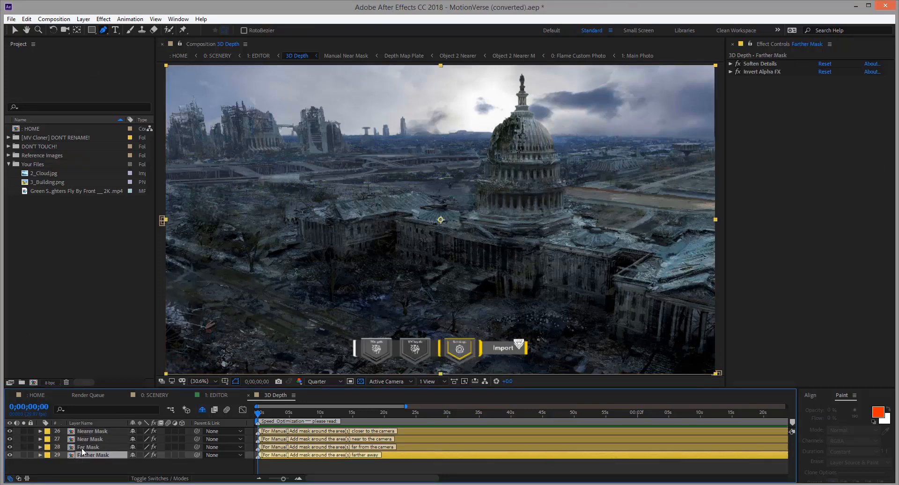
On the Nearer Mask layer, start a Pen mask at the dome's lower-left base and trace up its left side
click(83, 431)
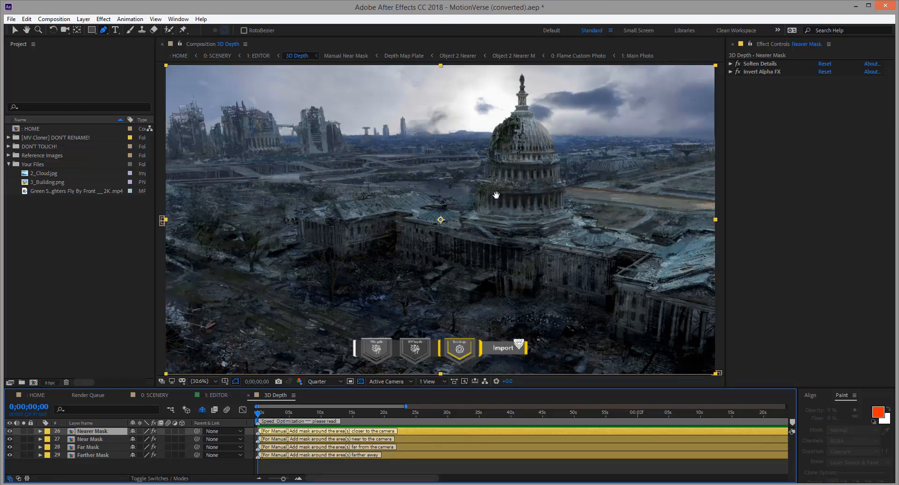
scroll(496, 195, up, 1)
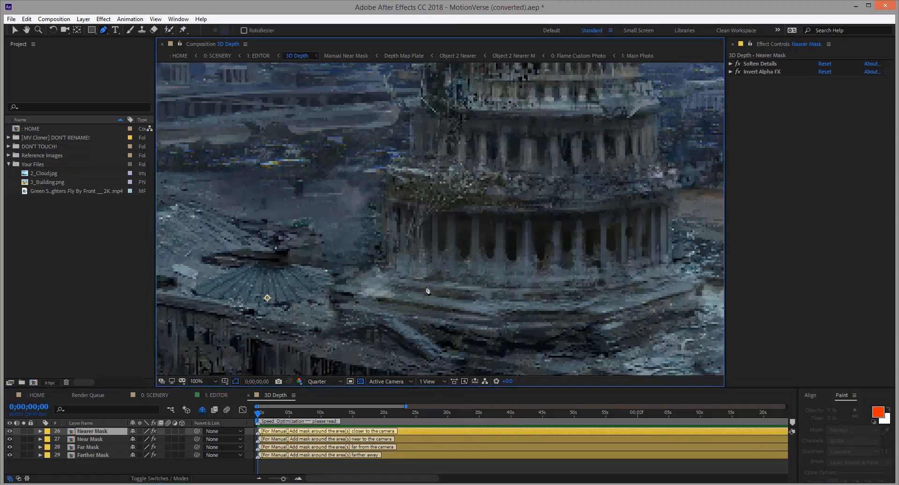
drag(428, 290, 400, 278)
scroll(395, 255, down, 1)
drag(425, 209, 425, 242)
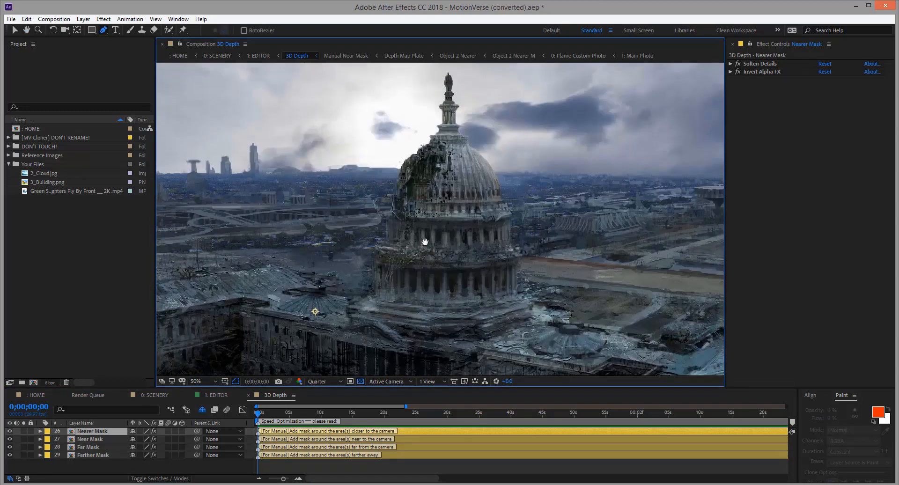
click(348, 326)
click(344, 299)
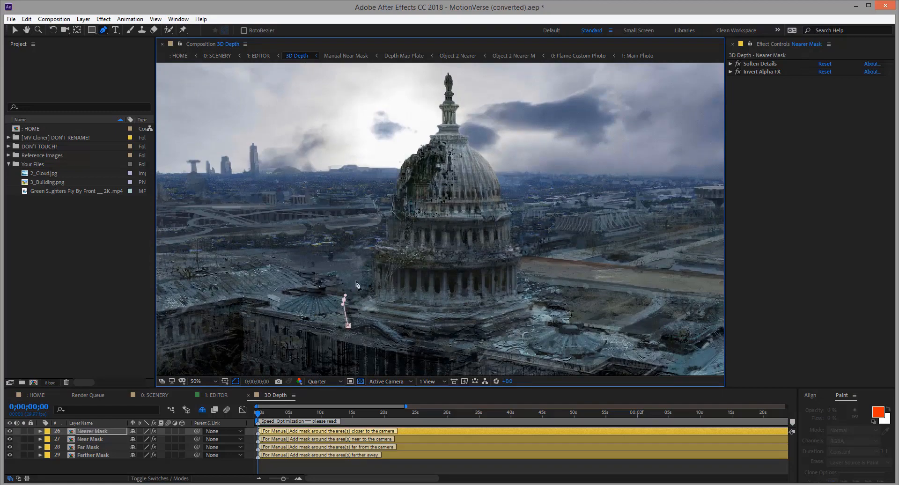
drag(357, 278, 398, 172)
click(411, 148)
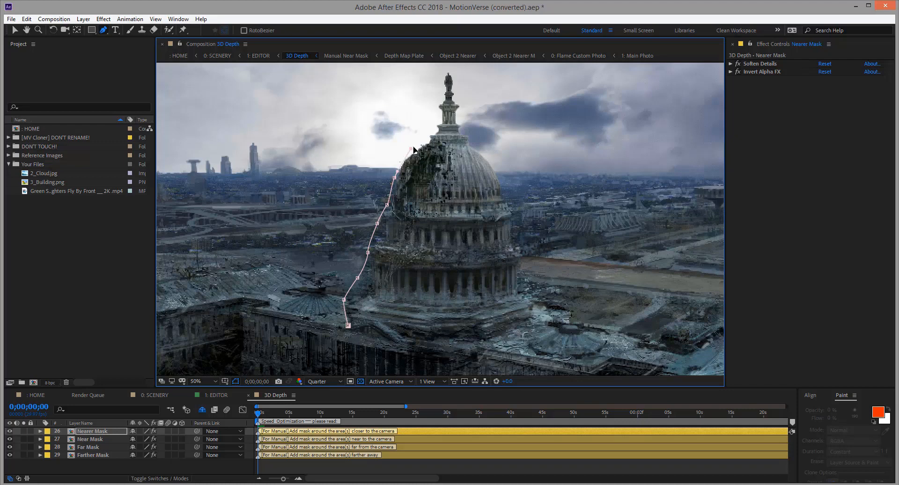
Continue the Nearer Mask path over the dome's spire and down its right side to the base
drag(428, 133, 437, 76)
drag(470, 134, 477, 141)
click(514, 215)
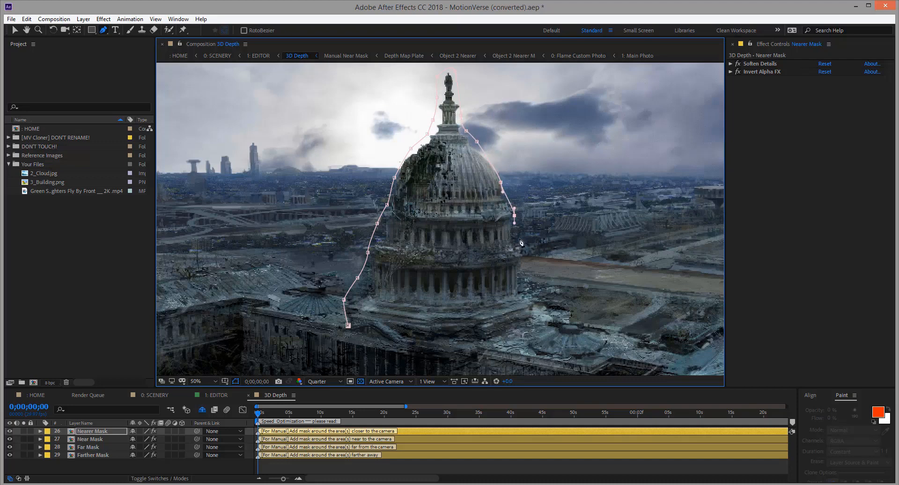
click(520, 243)
drag(523, 278, 525, 286)
click(536, 311)
Close the Nearer Mask path along the underside of the dome's base back to its starting point
click(502, 338)
click(470, 347)
click(426, 354)
drag(385, 344, 389, 345)
click(351, 330)
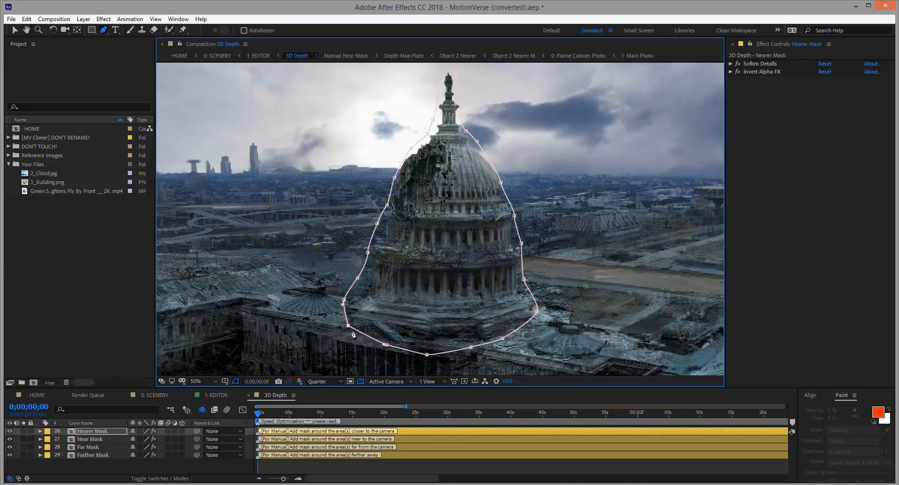
On the Near Mask layer, start a Pen mask along the left wing's roofline and across the dome's base to the right-hand turret
drag(403, 284, 547, 201)
drag(245, 208, 307, 295)
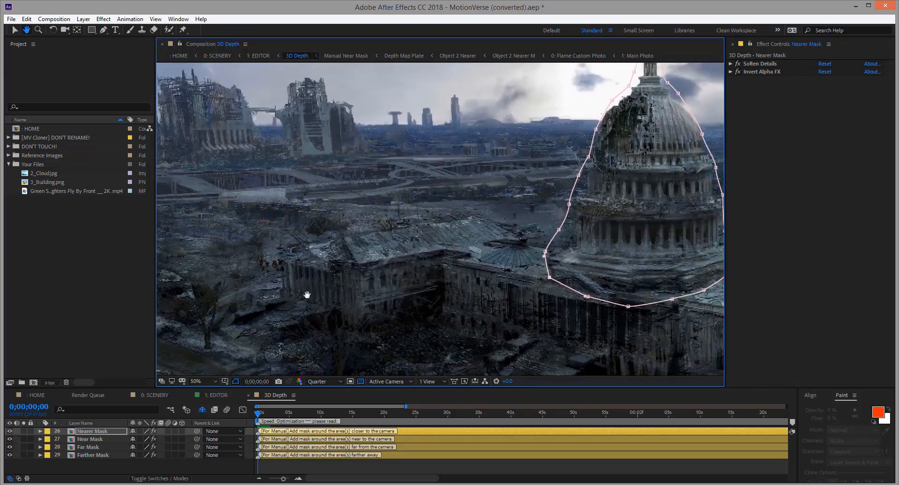
click(92, 440)
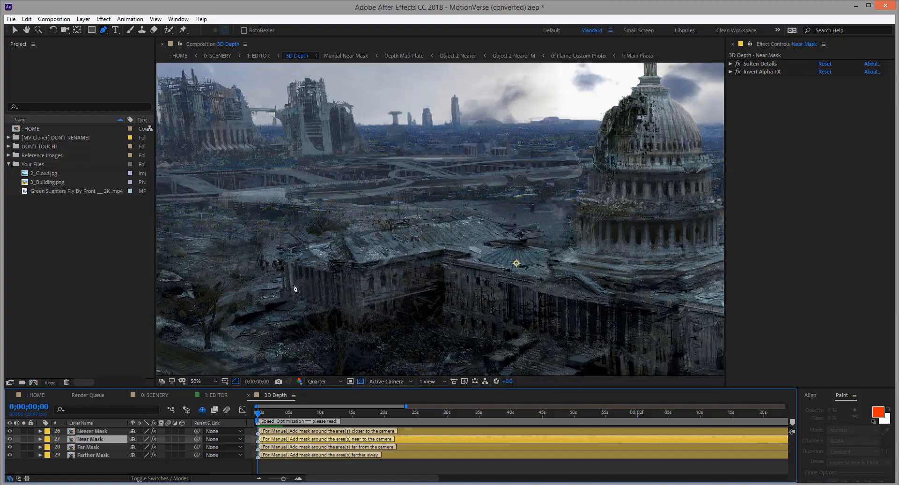
click(280, 262)
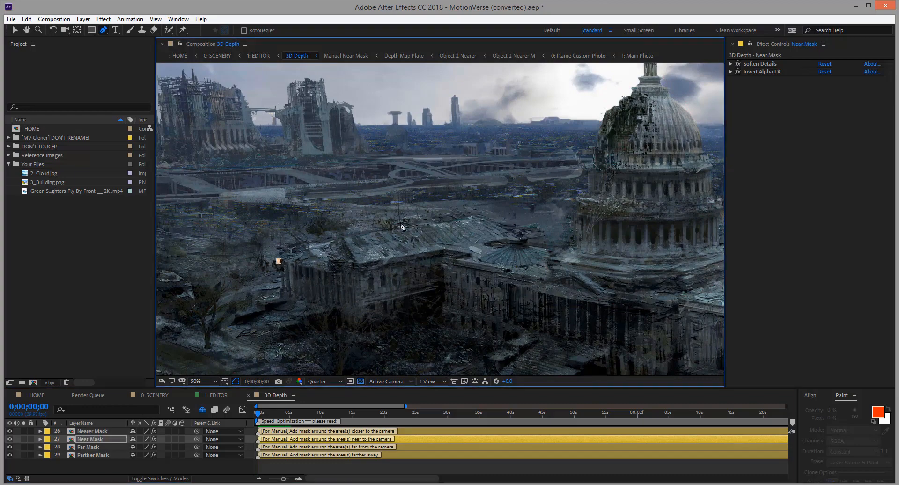
click(465, 217)
drag(466, 217, 236, 222)
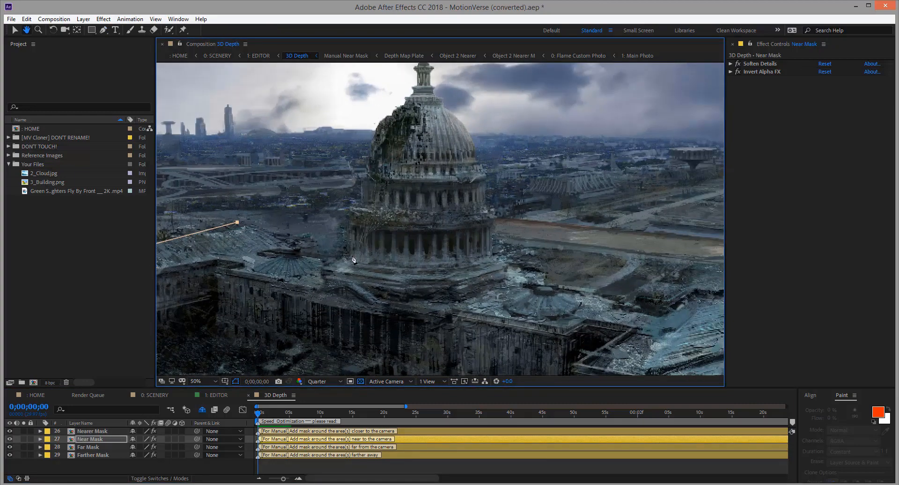
click(357, 252)
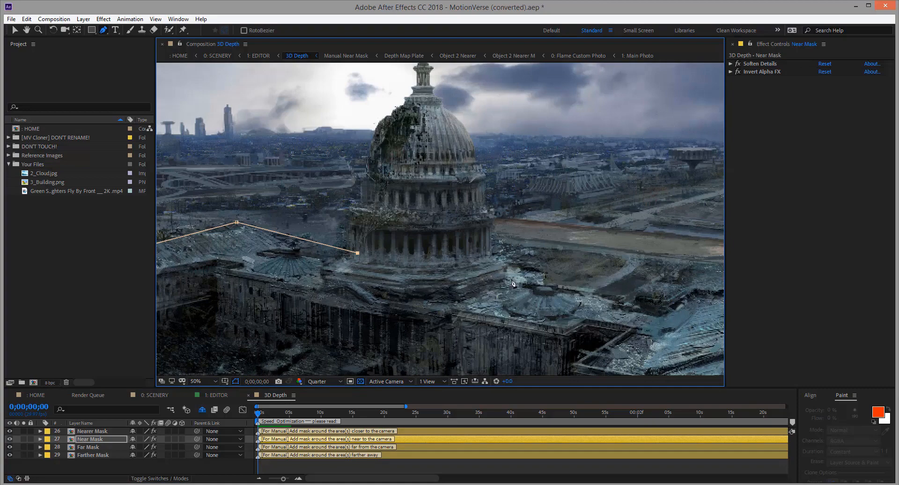
click(436, 267)
click(539, 277)
Extend the Near Mask path along the right wing's roofline, past the frame's right edge and down beside it
drag(632, 308, 482, 242)
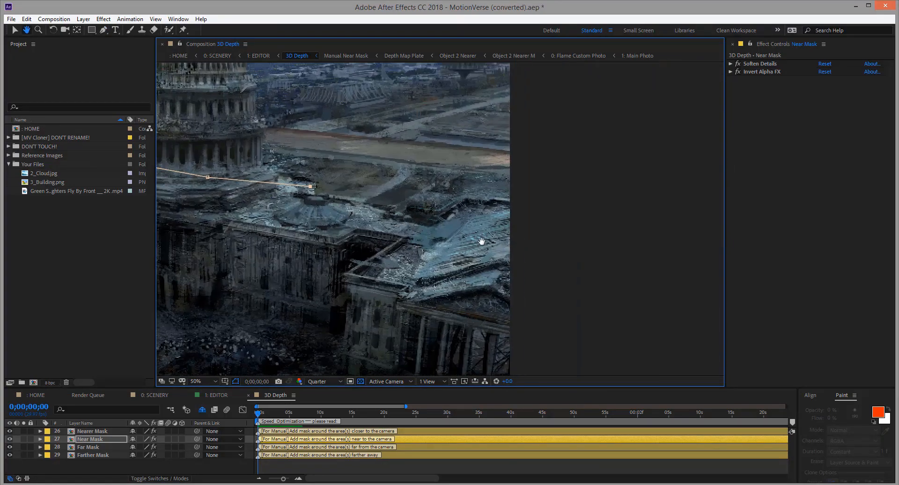
click(426, 214)
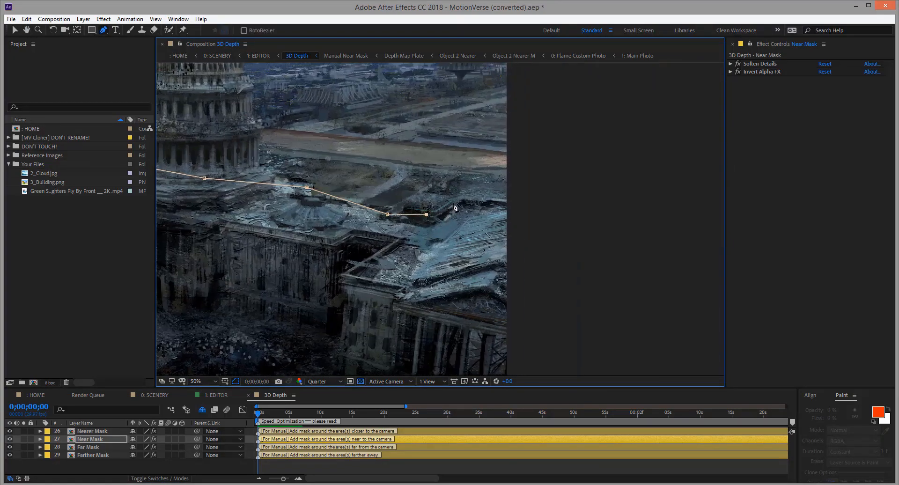
click(463, 201)
click(522, 202)
drag(414, 291, 506, 261)
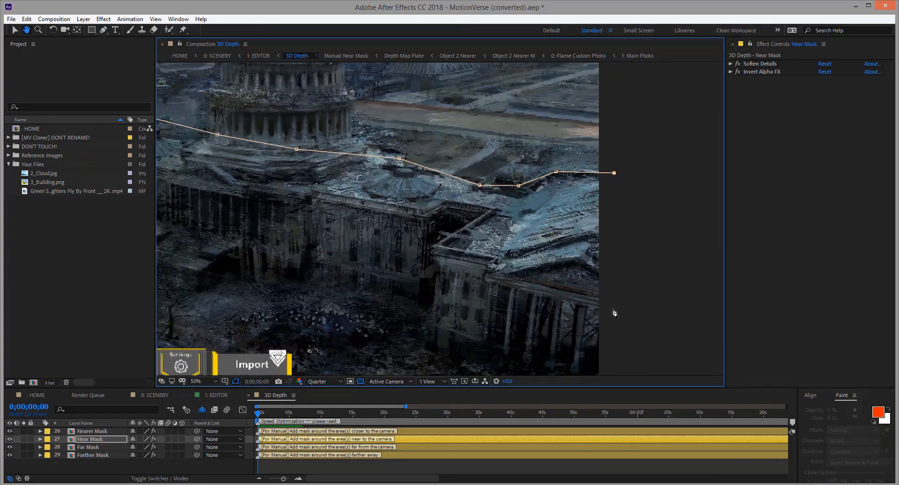
click(612, 312)
Trace the Near Mask path back along the right wing's eaves and around the recessed roof corner
click(485, 285)
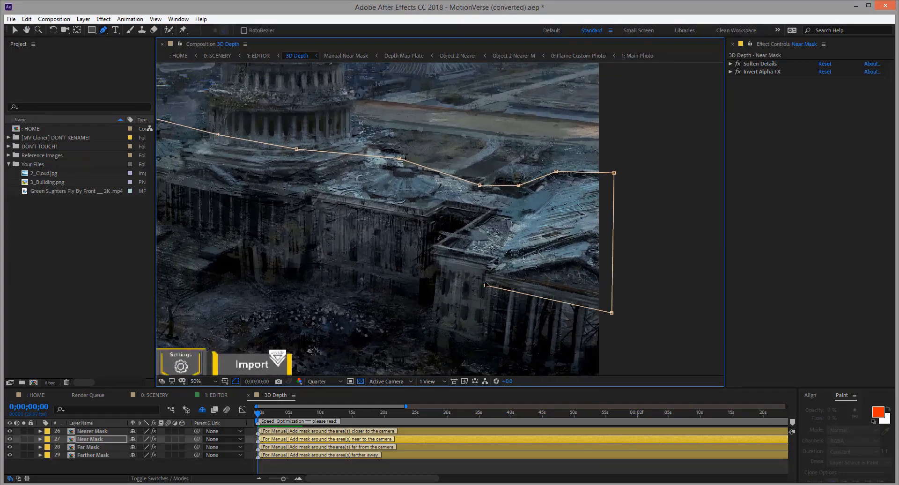
click(484, 268)
click(427, 259)
click(433, 244)
click(478, 215)
click(452, 209)
click(425, 223)
Close the Near Mask path along the left wing's eaves and move its far-left corner slightly outward
drag(433, 223, 586, 262)
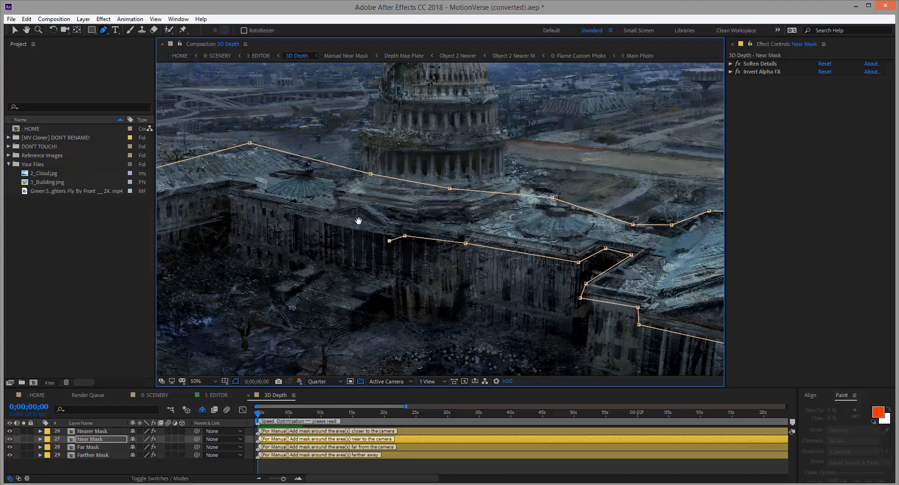
drag(357, 221, 504, 257)
click(442, 231)
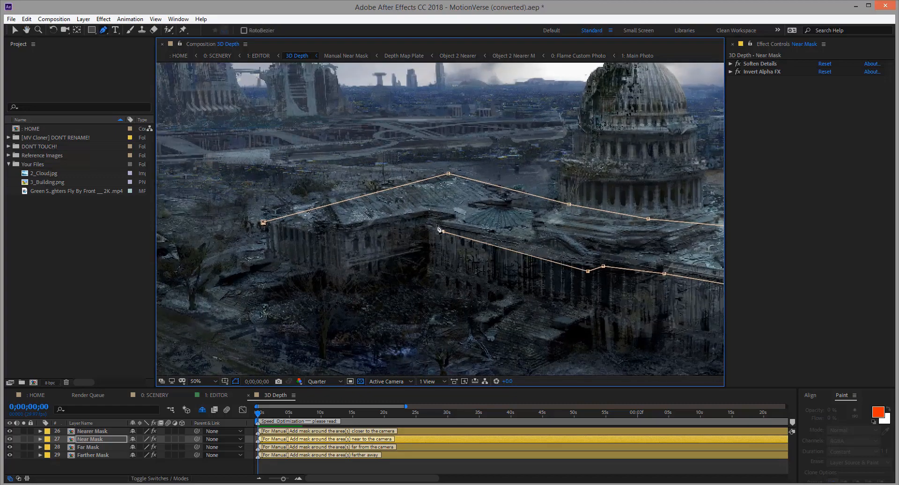
click(437, 224)
click(422, 220)
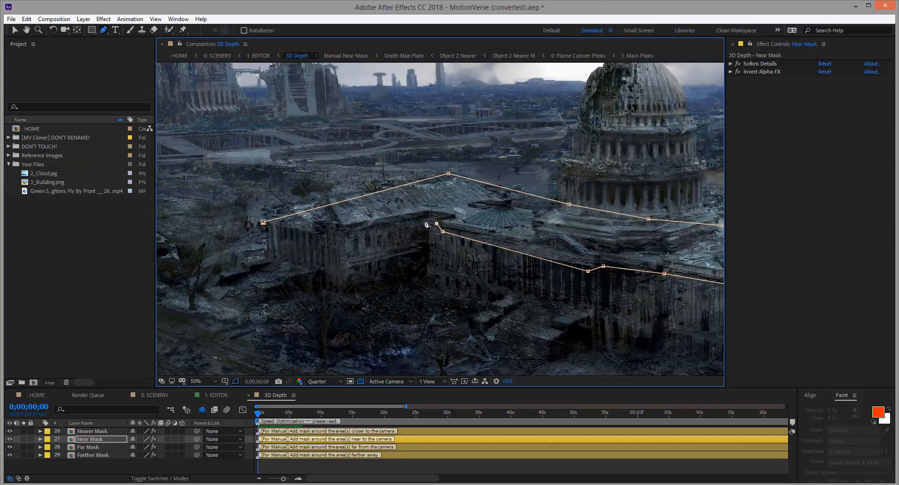
click(340, 242)
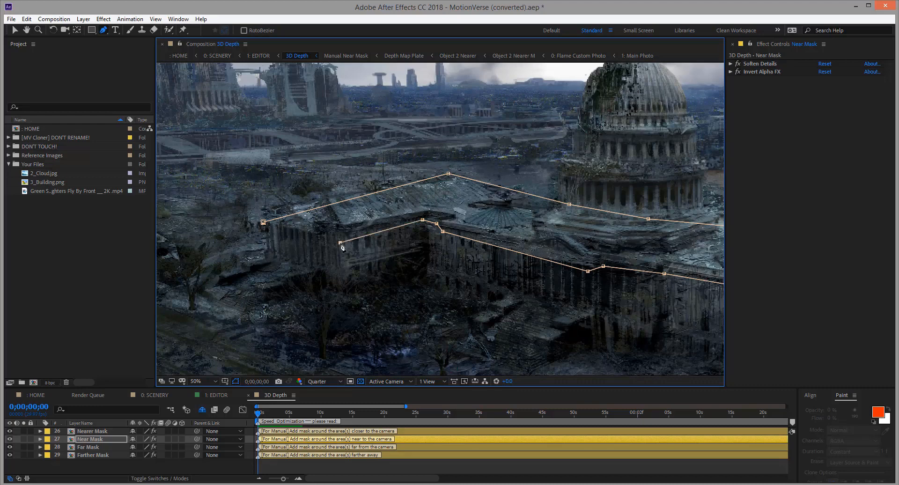
click(264, 222)
key(a)
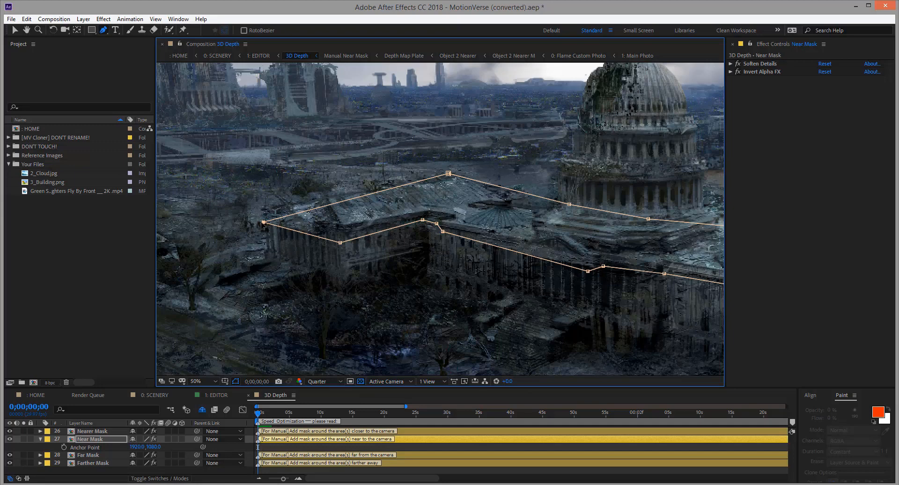
drag(264, 223, 253, 216)
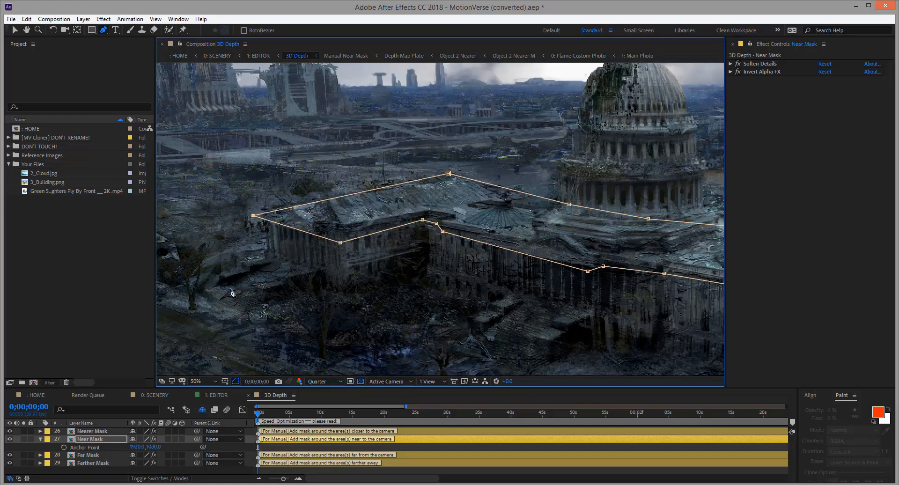
On the Far Mask layer, start a Pen mask up the left wing's outer corner and along its roofline toward the dome
click(89, 455)
click(40, 439)
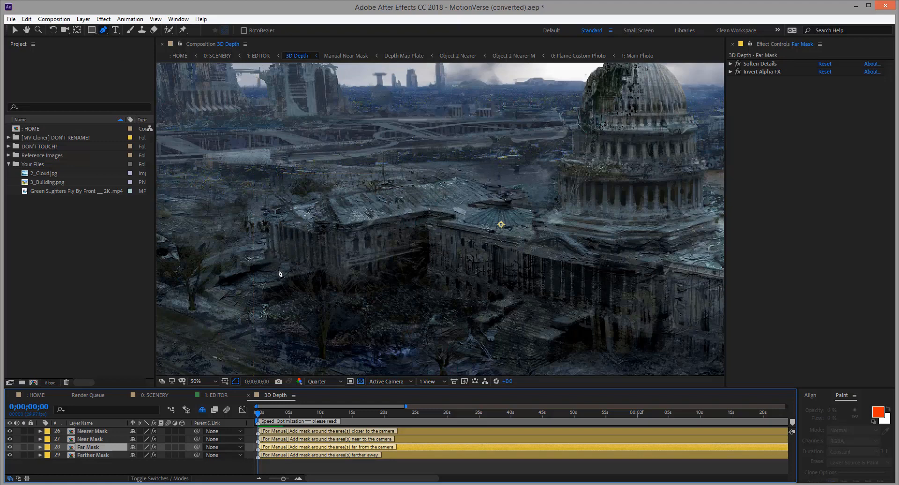
click(263, 266)
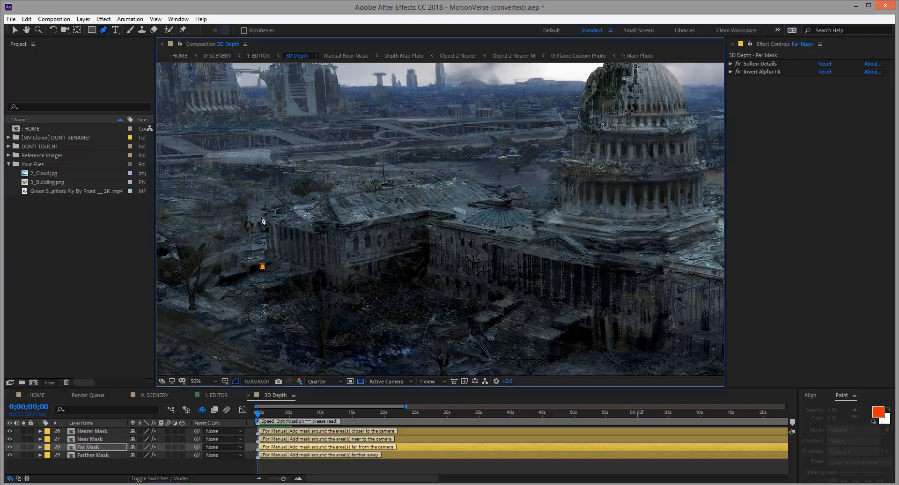
click(261, 217)
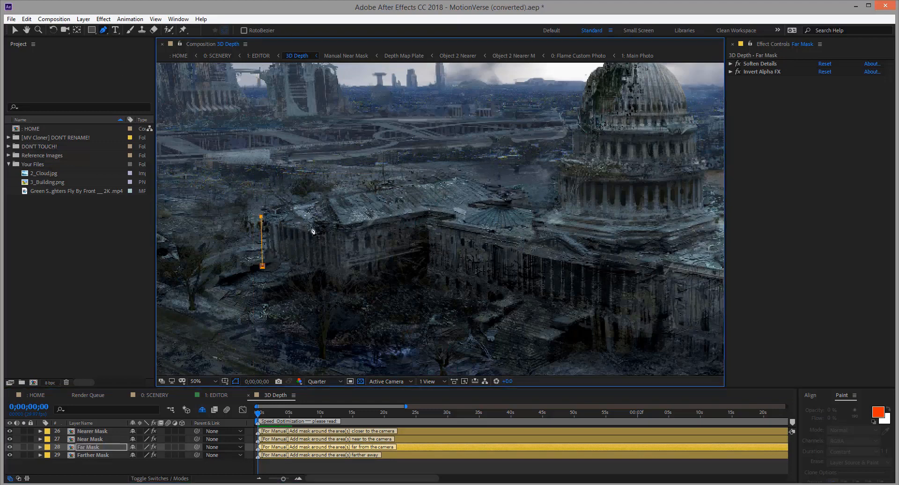
click(342, 194)
click(454, 178)
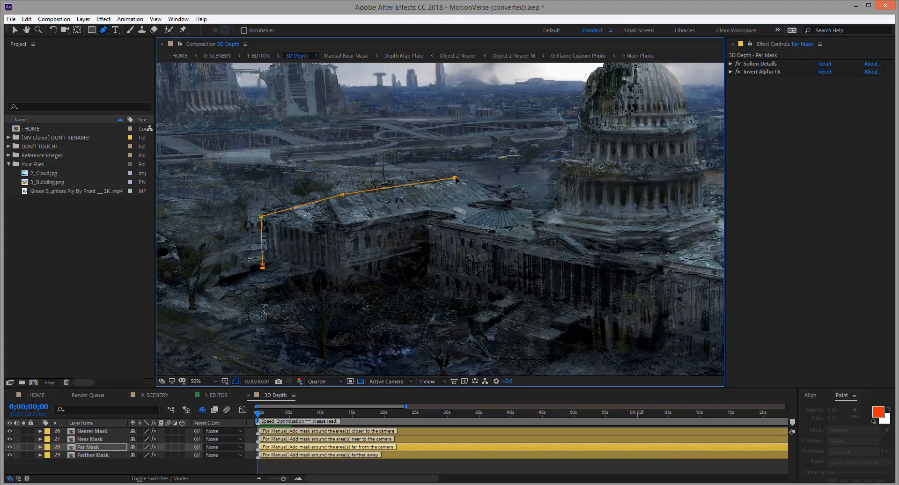
click(518, 200)
click(541, 203)
Continue the Far Mask path up the left side of the dome to its upper curve
drag(598, 176, 469, 248)
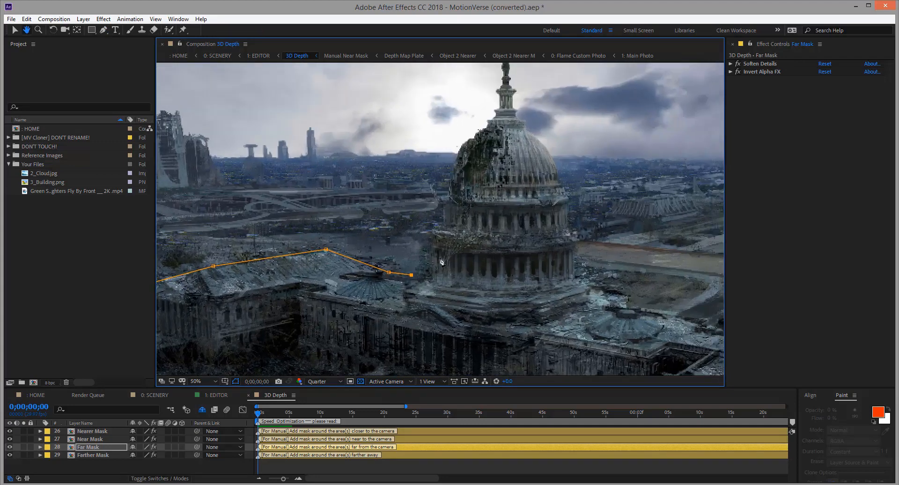
click(419, 251)
click(416, 236)
click(421, 224)
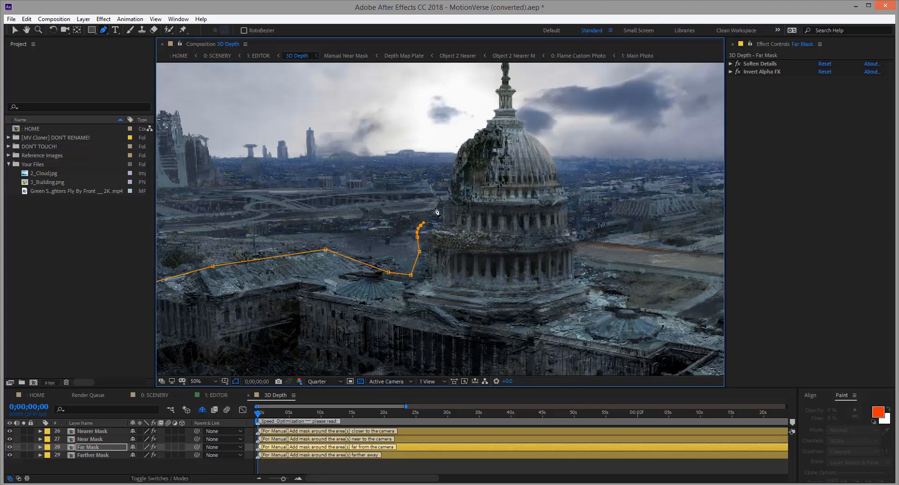
click(435, 203)
click(442, 186)
click(451, 168)
click(450, 163)
click(462, 140)
Trace the Far Mask path up the left side of the spire and over the statue's tip
drag(465, 143, 455, 234)
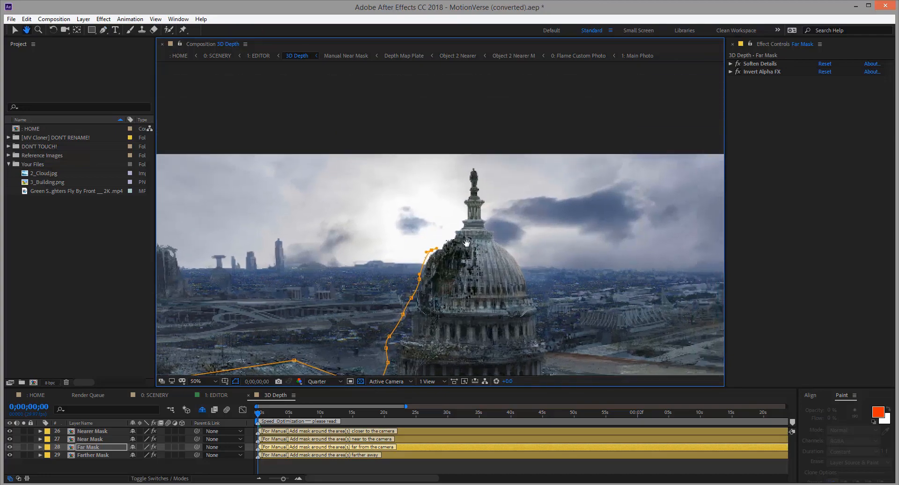
click(454, 223)
click(463, 213)
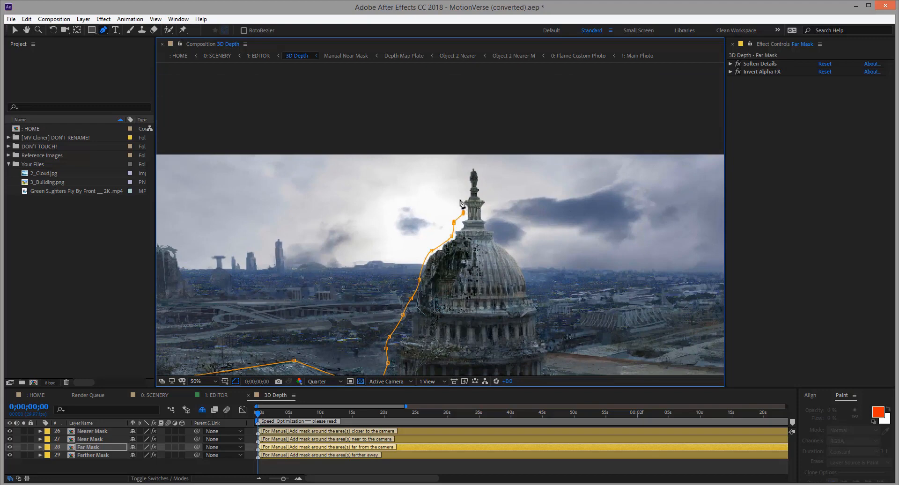
click(458, 195)
click(465, 191)
click(468, 172)
click(477, 165)
Bring the Far Mask path down the right side of the spire and dome to just above the base
click(482, 191)
click(490, 205)
click(485, 219)
click(493, 228)
click(500, 238)
drag(507, 292, 458, 202)
click(466, 210)
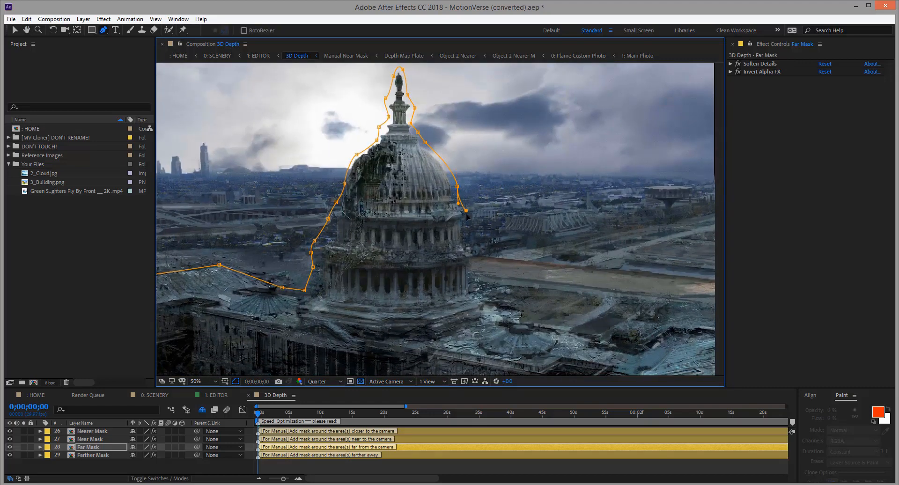
click(469, 237)
click(476, 256)
click(479, 280)
Extend the Far Mask path along the right wing's roofline to just outside the frame's right edge
scroll(518, 311, down, 2)
drag(533, 322, 543, 241)
click(486, 242)
click(508, 247)
click(523, 246)
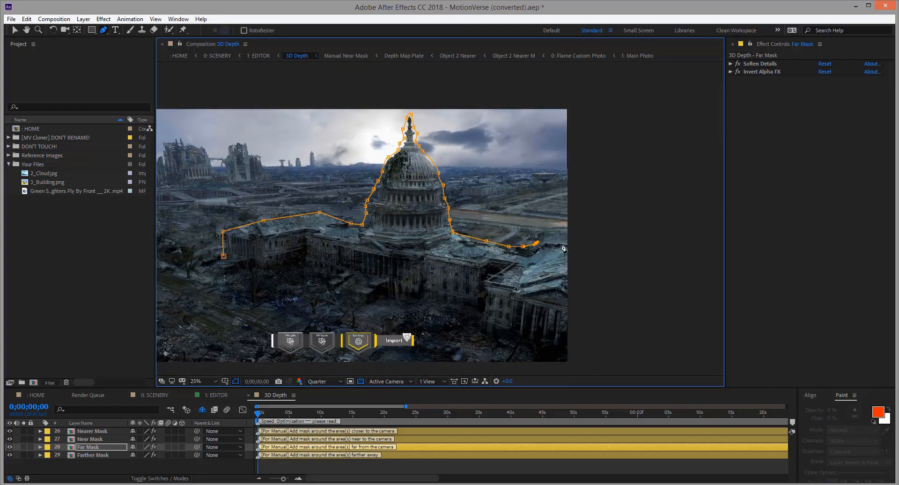
click(575, 245)
Continue the Far Mask path down outside the frame's right edge and back along the base of the building's right and centre parts
drag(524, 304, 564, 254)
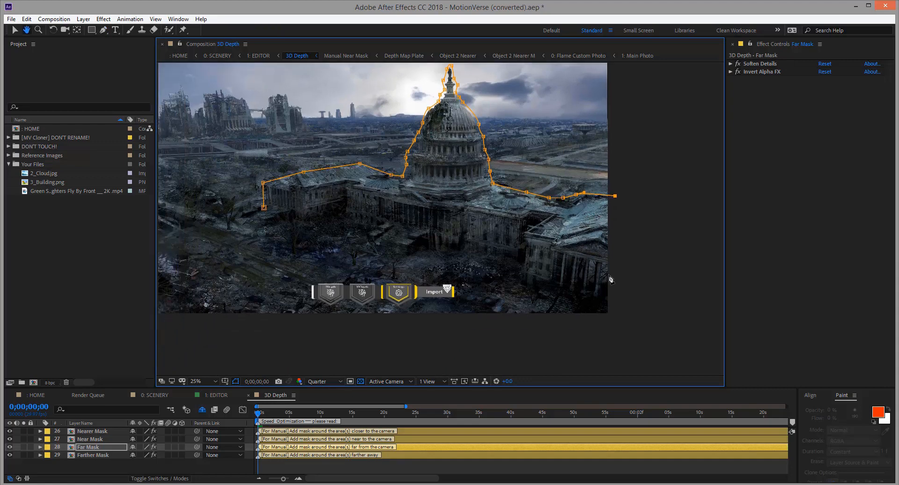
click(613, 310)
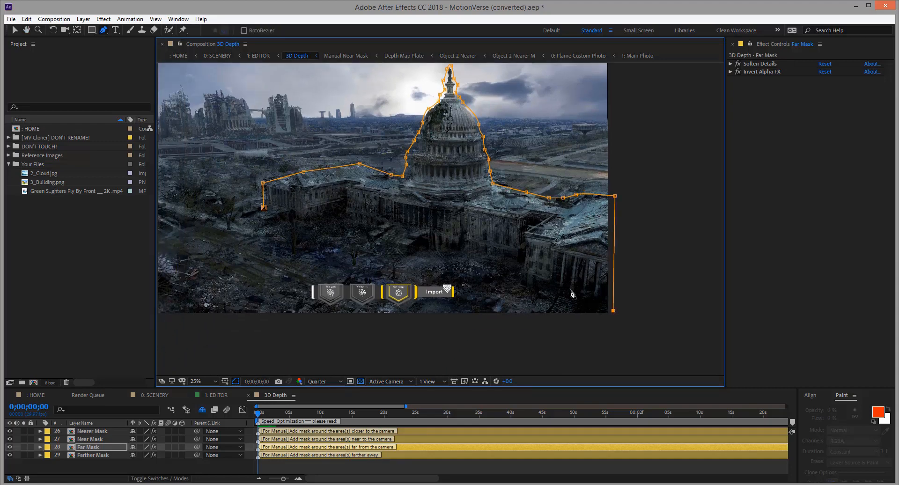
click(521, 278)
click(433, 244)
click(406, 258)
click(364, 245)
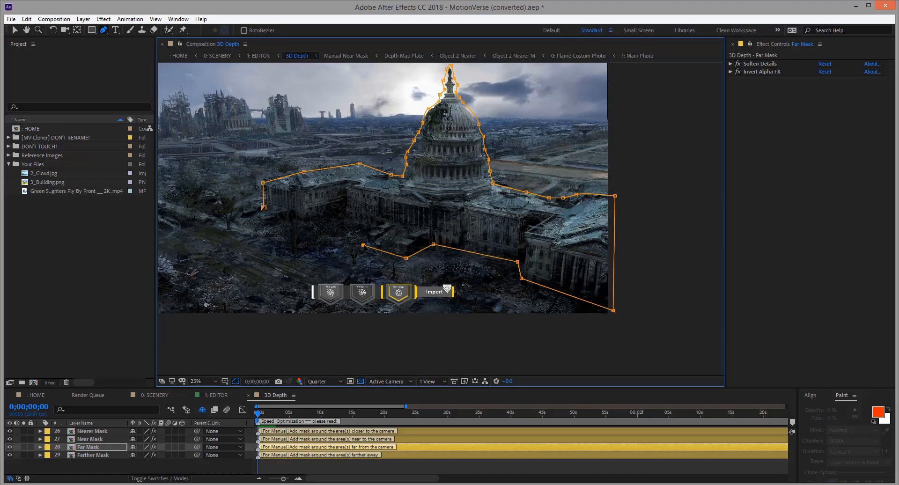
Trace the base of the building's left wing and close the Far Mask path at its starting point
click(356, 230)
click(339, 215)
click(307, 224)
click(264, 208)
key(h)
drag(337, 202, 409, 216)
key(g)
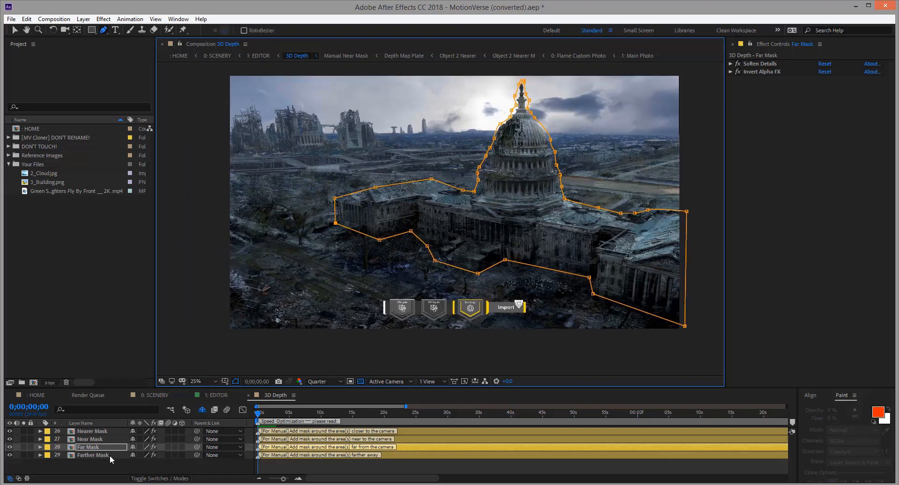
Start a Pen path on the Farther Mask layer from outside the frame's left edge across the ground to the right side of the dome's base
click(109, 455)
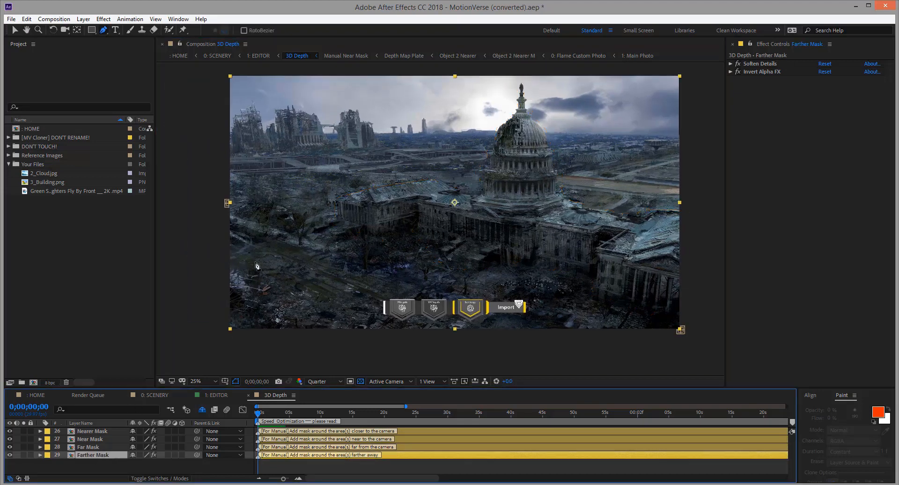
click(223, 174)
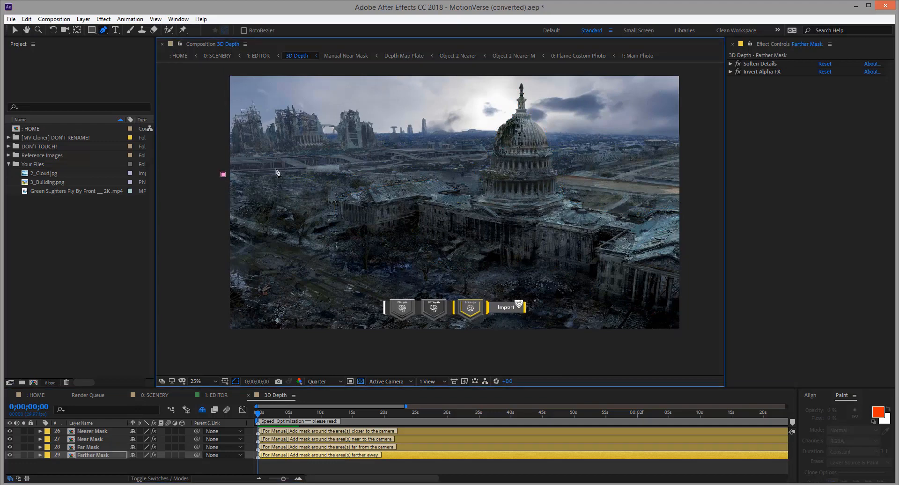
click(305, 168)
click(393, 181)
click(461, 186)
click(563, 204)
Take the Farther Mask path past the frame's right edge, around below and left of the frame, close it and deselect the layer
drag(584, 228, 503, 195)
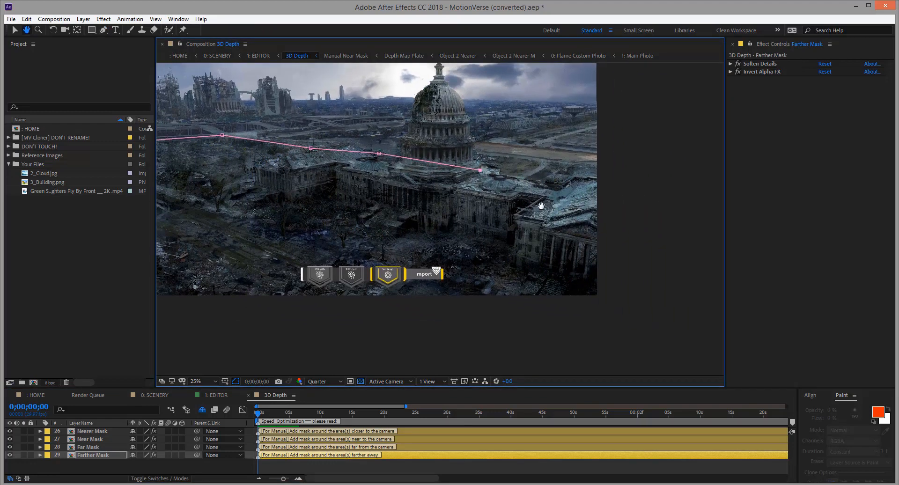
click(620, 209)
click(611, 310)
drag(365, 295, 461, 282)
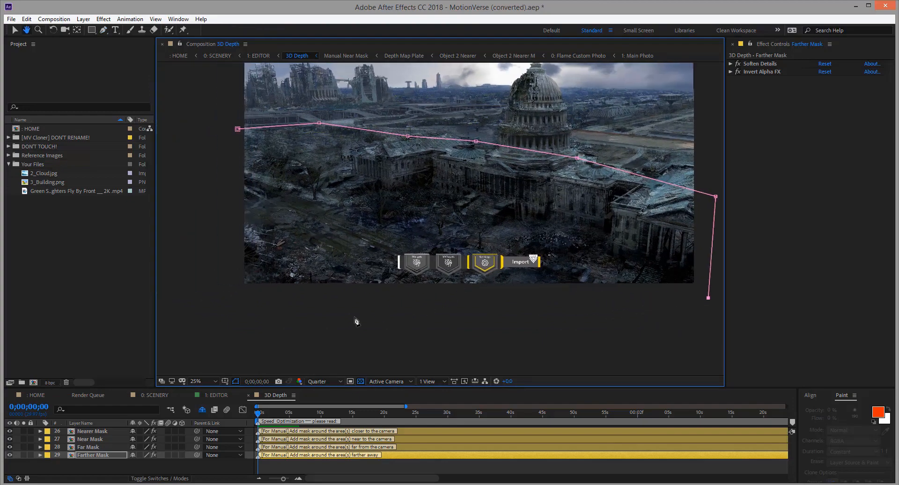
click(234, 318)
click(202, 221)
click(237, 129)
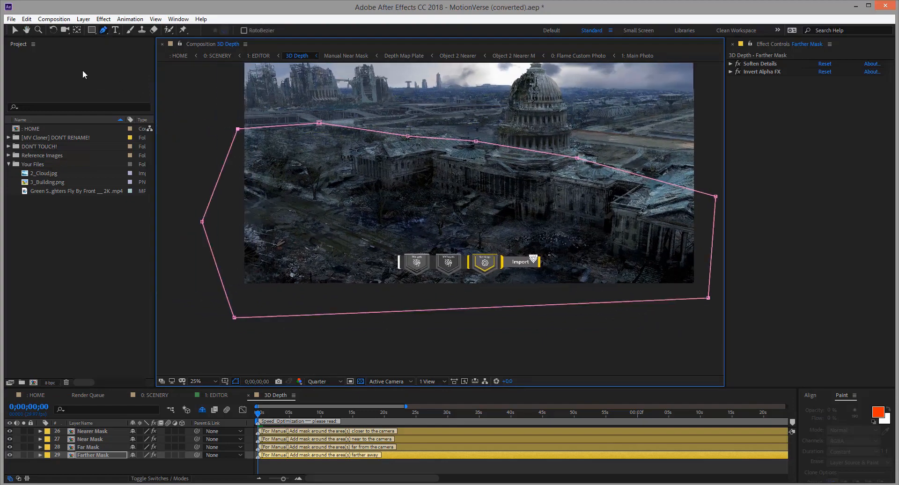
drag(392, 170, 358, 234)
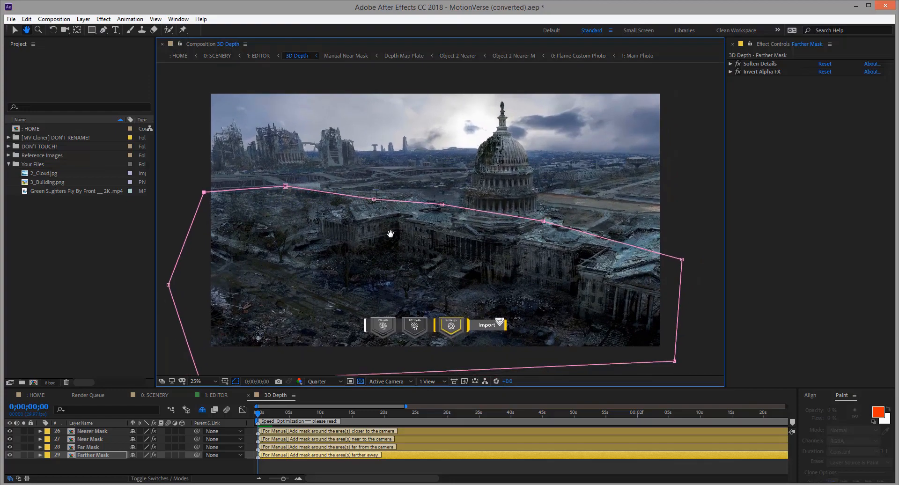
key(v)
click(164, 468)
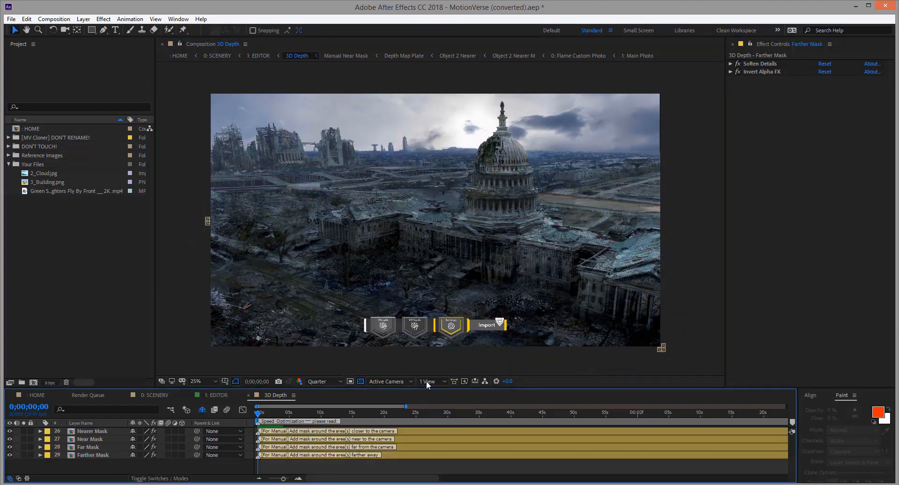
Preview the depth map by enabling Activate Mask on the Manual Depth control, zoom in on the dome, and disable it again
click(452, 326)
click(820, 105)
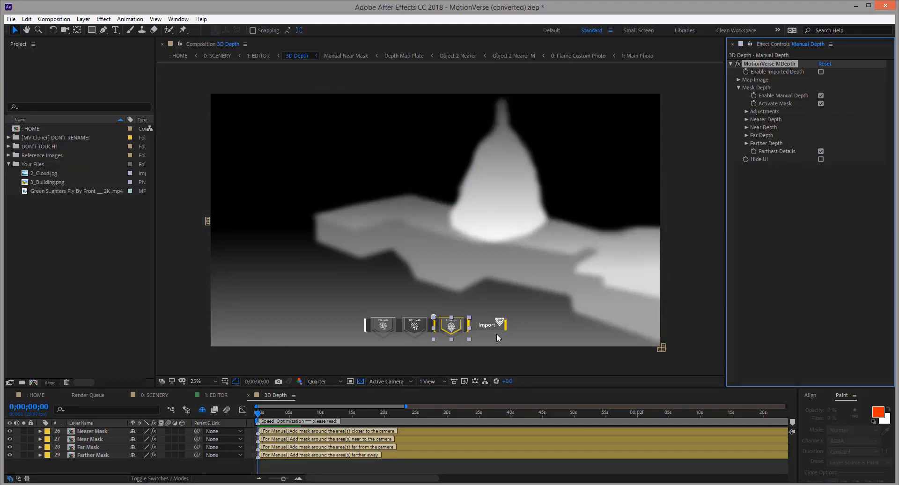
scroll(488, 185, up, 2)
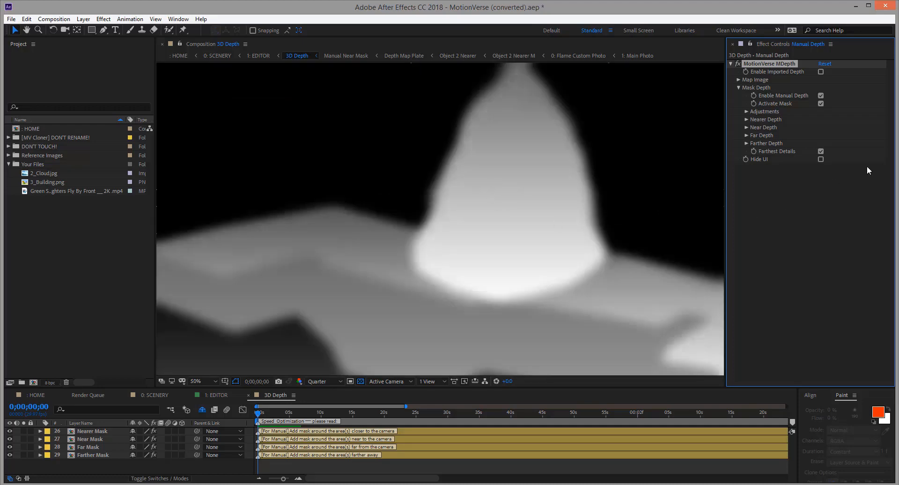
click(821, 103)
Start a second Pen path on the Nearer Mask layer along the left and upper edge of the dark hole in the dome
click(101, 433)
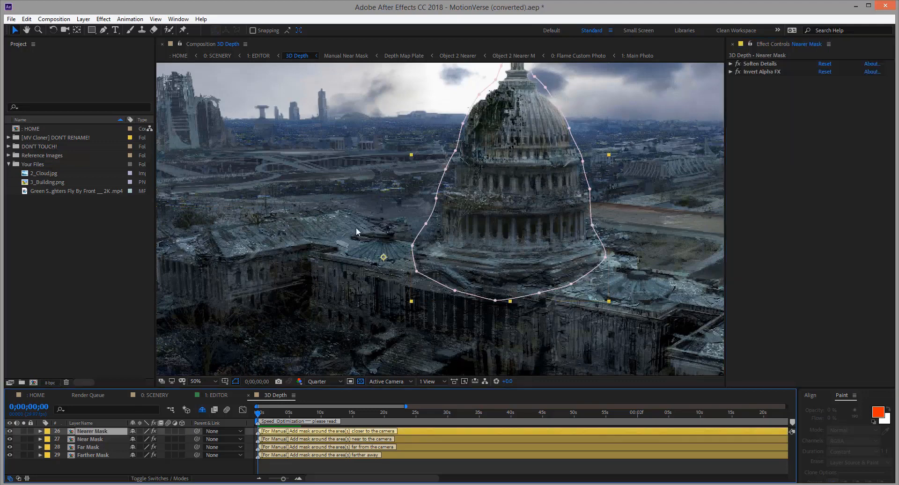
drag(430, 216, 440, 231)
scroll(486, 135, up, 2)
key(g)
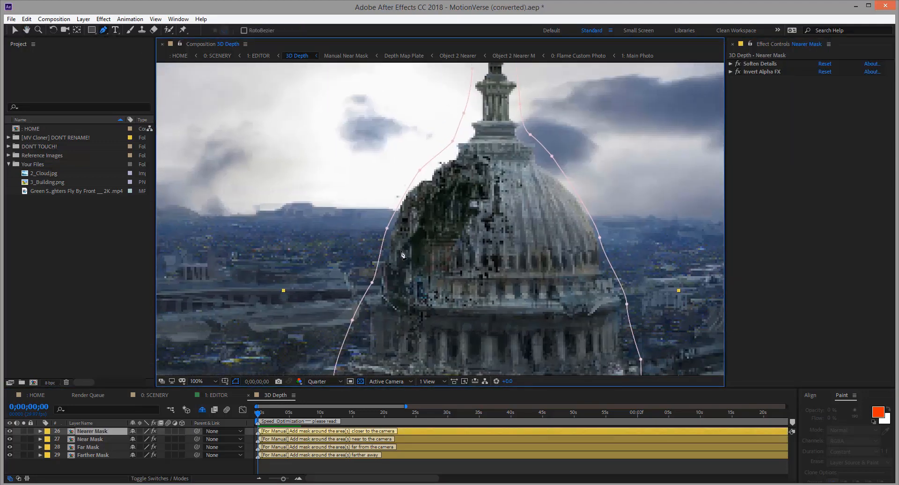
click(406, 245)
click(399, 230)
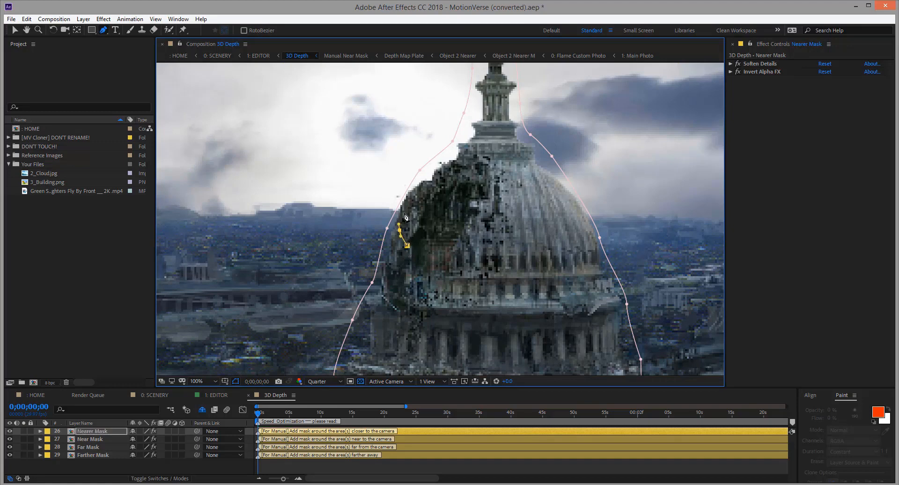
click(412, 208)
click(429, 190)
click(473, 167)
Trace the right and lower edge of the dome's hole and close the second Nearer Mask path
click(489, 194)
click(479, 205)
click(468, 218)
click(462, 238)
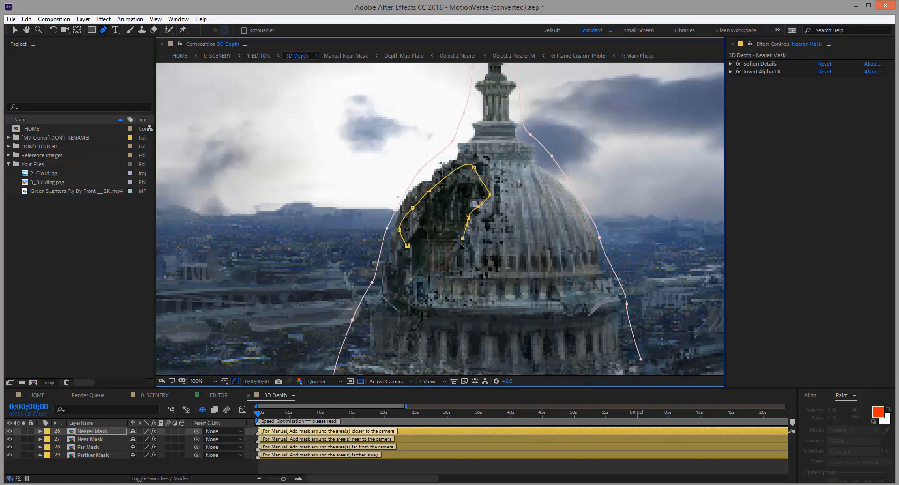
click(452, 248)
click(432, 258)
click(422, 269)
mouse_move(413, 269)
mouse_down()
mouse_move(405, 250)
mouse_move(408, 260)
mouse_up()
click(407, 245)
key(space)
drag(462, 320, 463, 231)
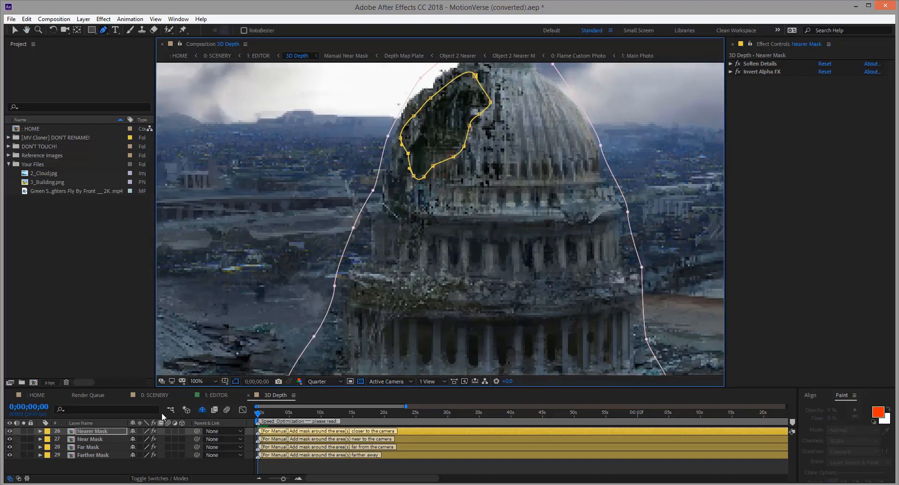
Set Mask 2 of the Nearer Mask layer to Subtract, then collapse and deselect the layer
click(121, 429)
key(m)
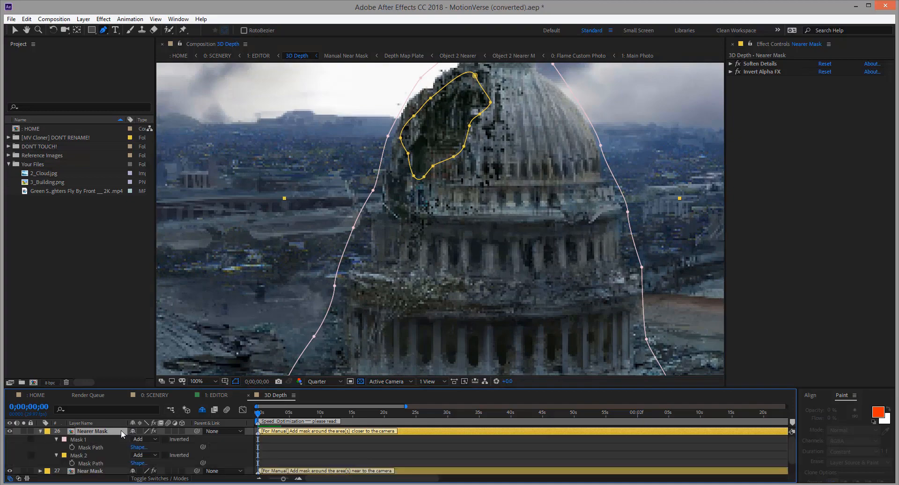
click(143, 455)
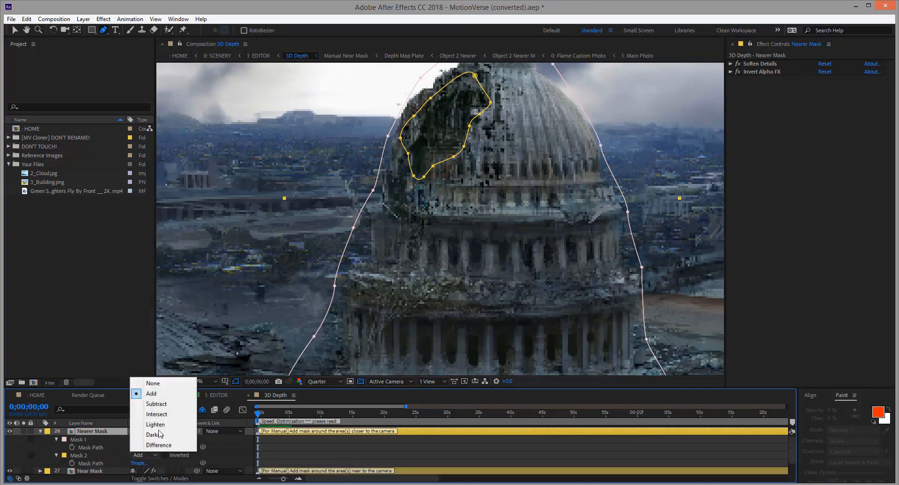
click(166, 404)
scroll(459, 307, down, 2)
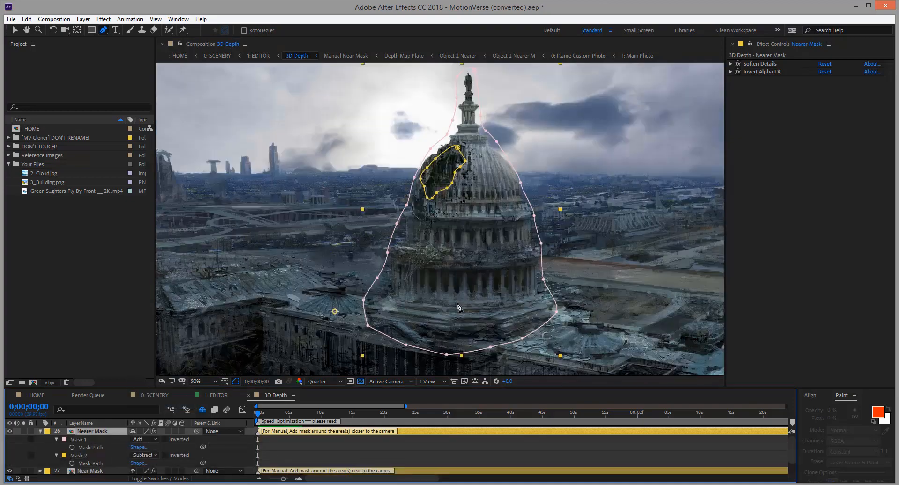
drag(383, 325, 450, 274)
scroll(450, 274, down, 2)
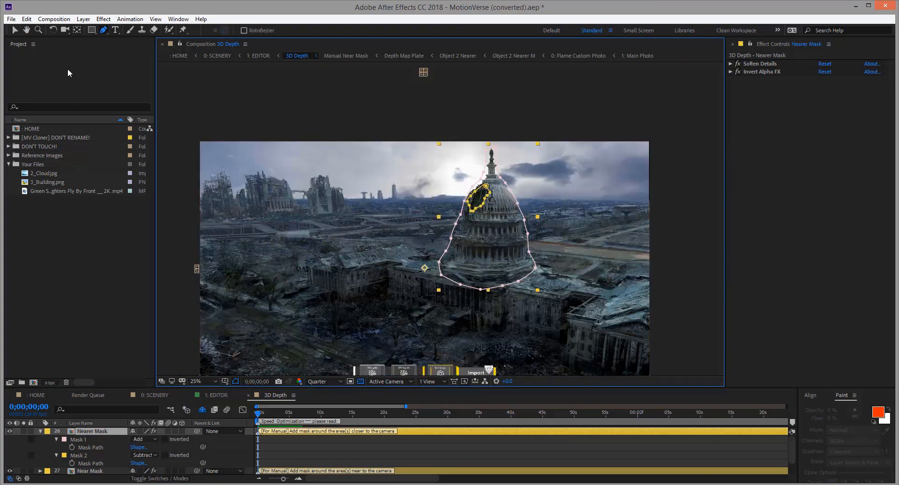
click(18, 32)
click(40, 430)
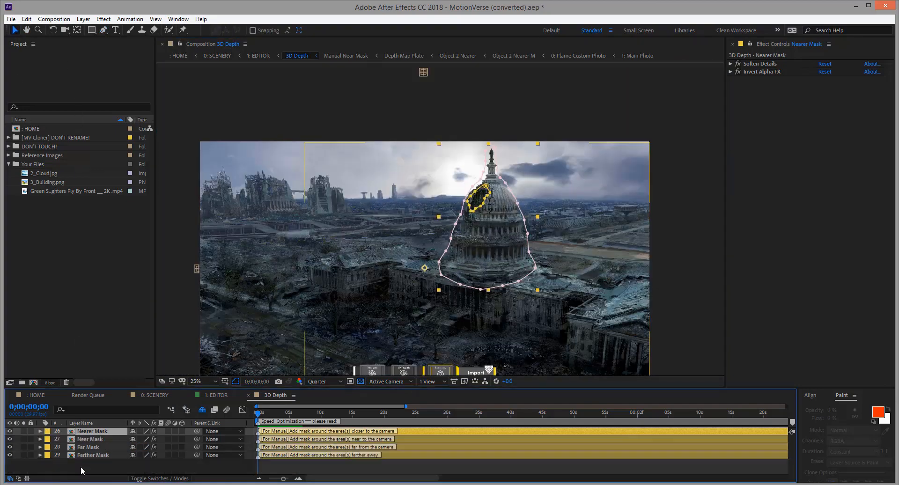
click(81, 466)
Enable Activate Mask on the Manual Depth control and scrub the first seconds of the depth map
click(438, 371)
scroll(437, 328, down, 1)
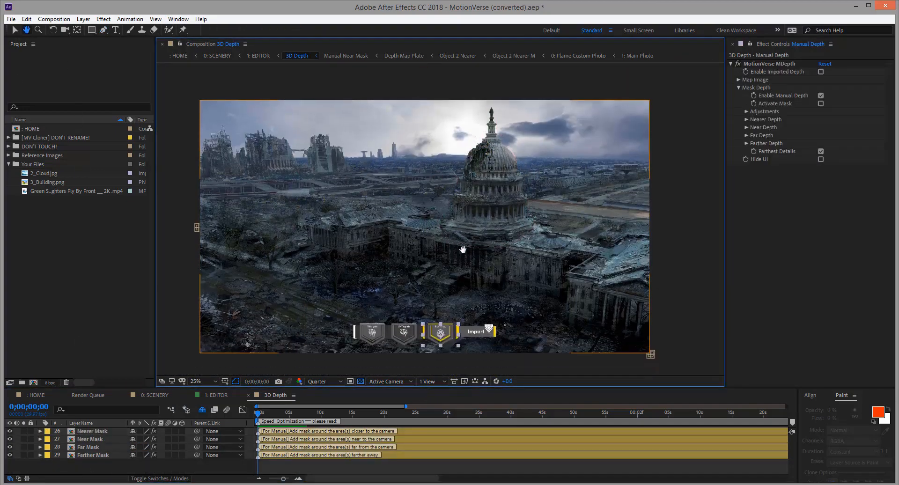
click(820, 95)
click(821, 103)
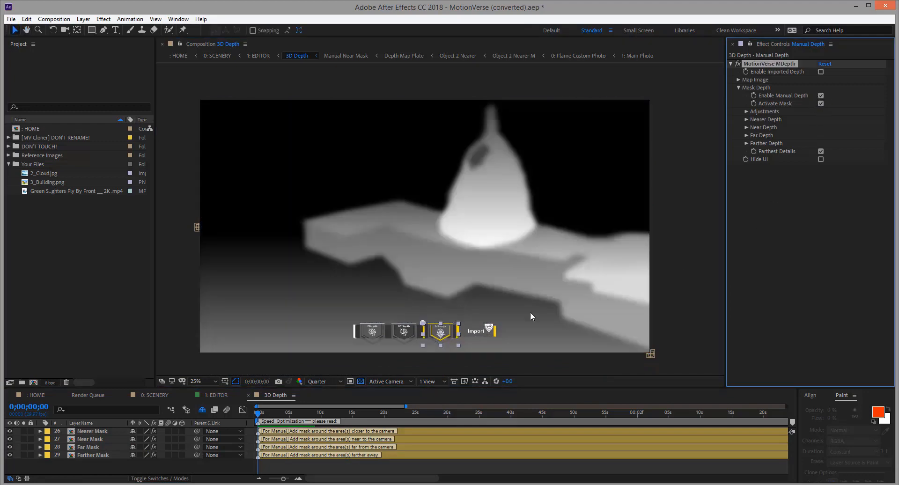
drag(270, 412, 225, 420)
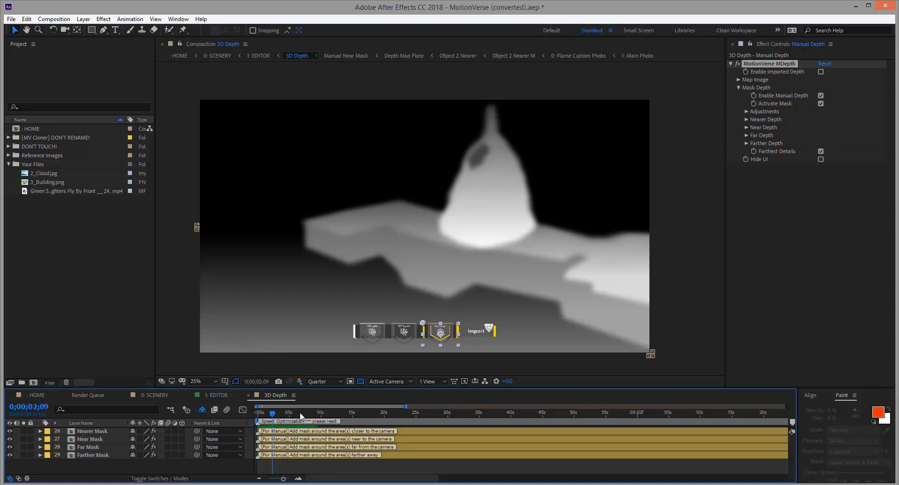
Set Soften Details under the Mask Depth adjustments to 100
click(746, 111)
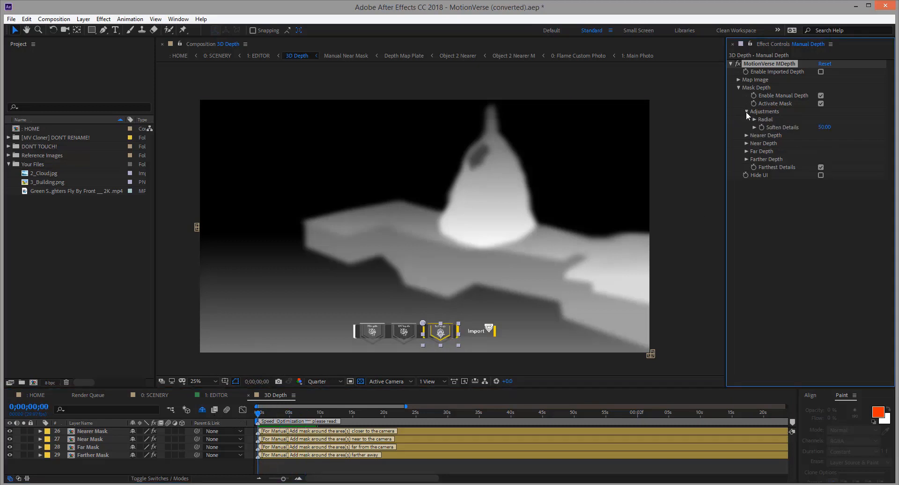
click(754, 127)
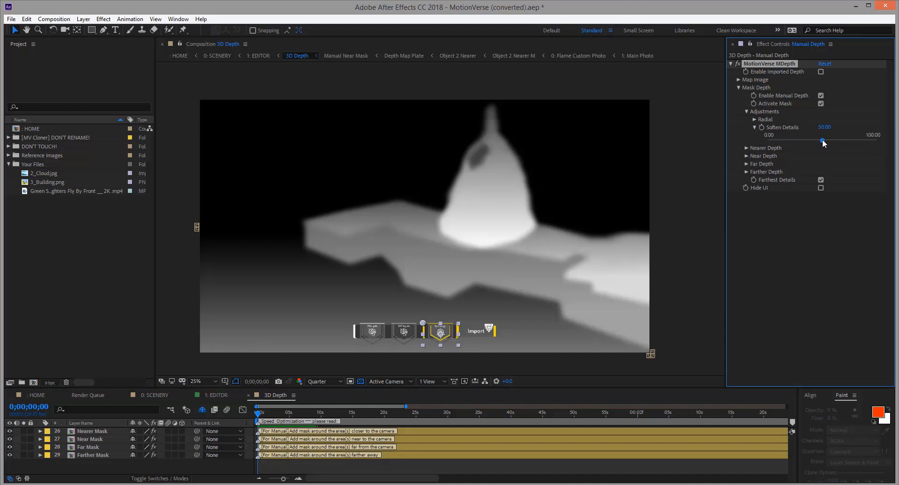
drag(823, 140, 889, 146)
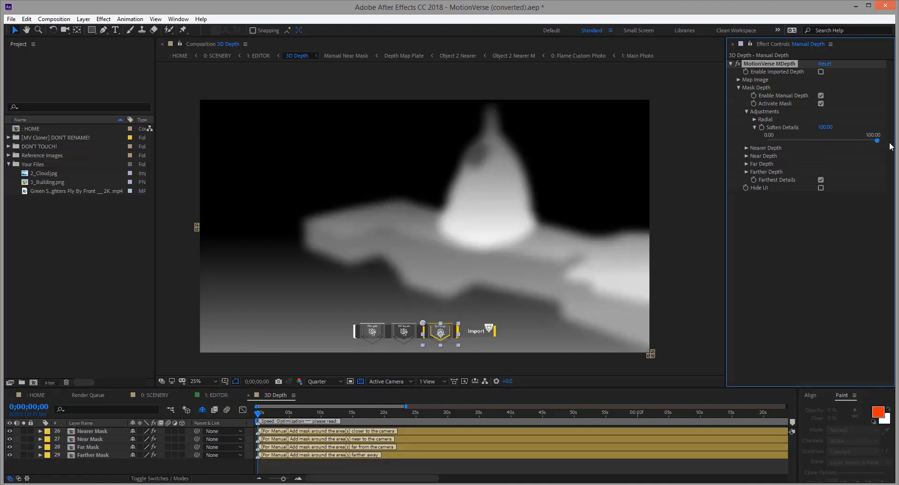
Try higher Nearer Details values under Nearer Depth, up to about 136, and return the setting to 20
click(745, 149)
click(751, 172)
click(754, 172)
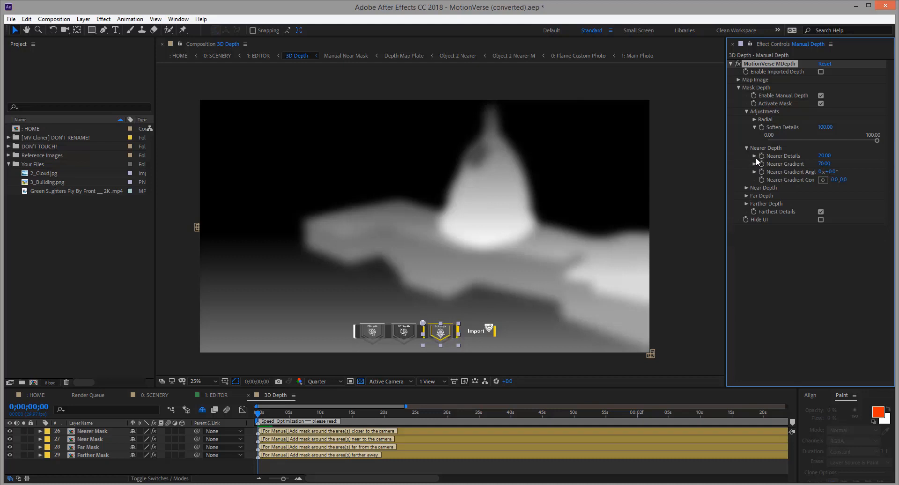
click(754, 156)
click(818, 168)
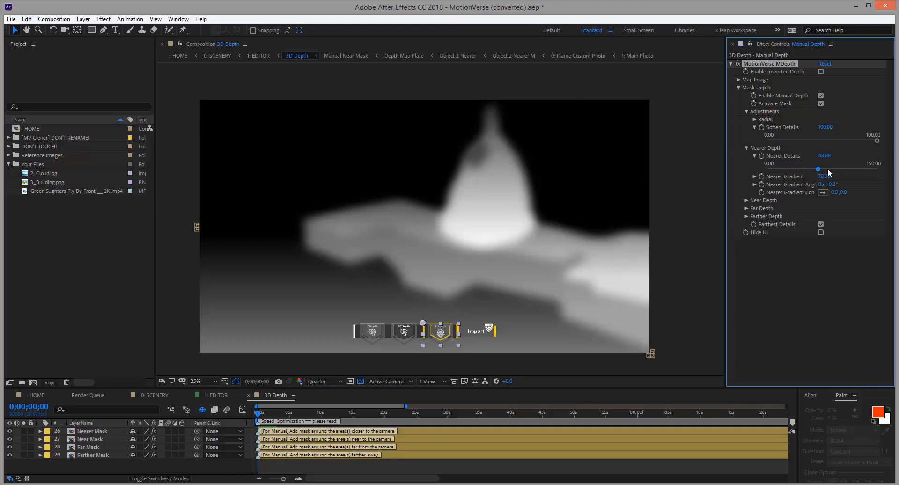
click(867, 170)
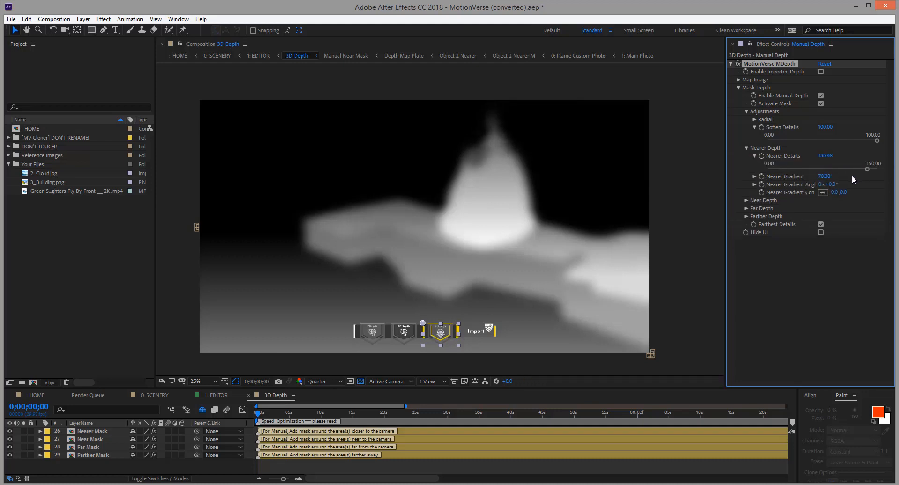
click(783, 168)
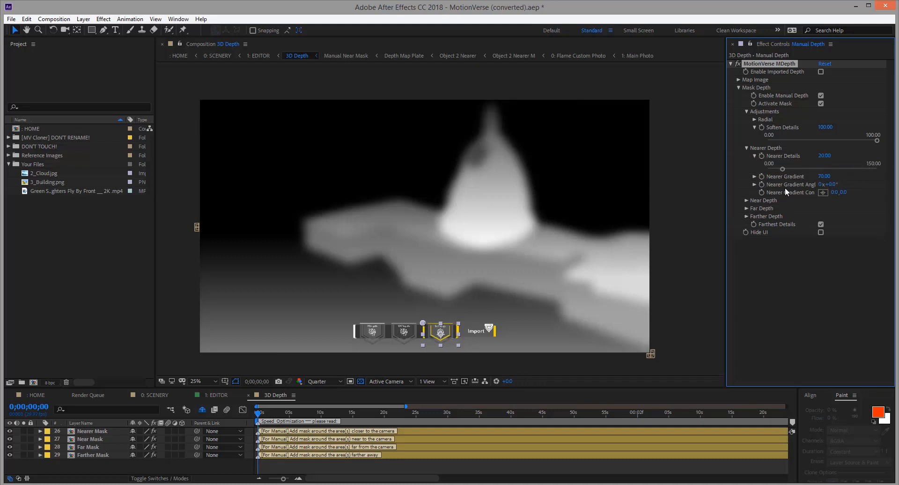
Widen the effect settings area and rotate the Nearer Gradient Angle to about 102°
click(754, 185)
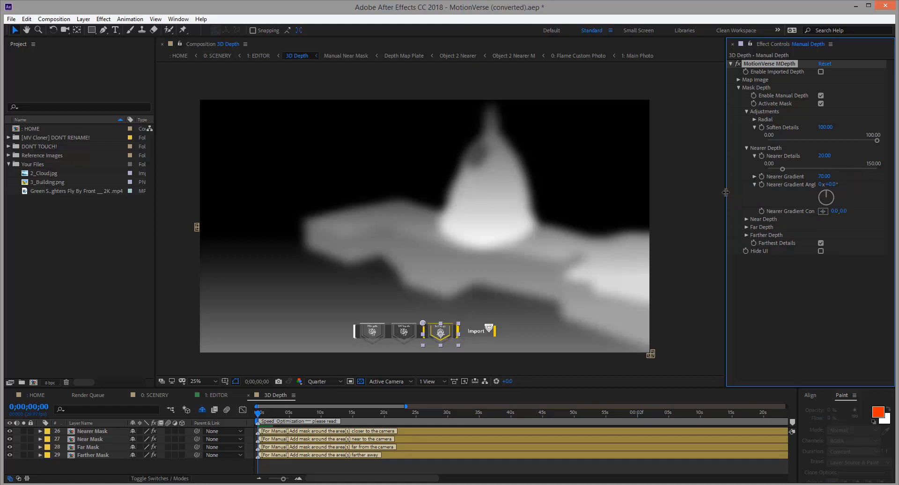
drag(726, 192, 717, 193)
drag(823, 197, 838, 202)
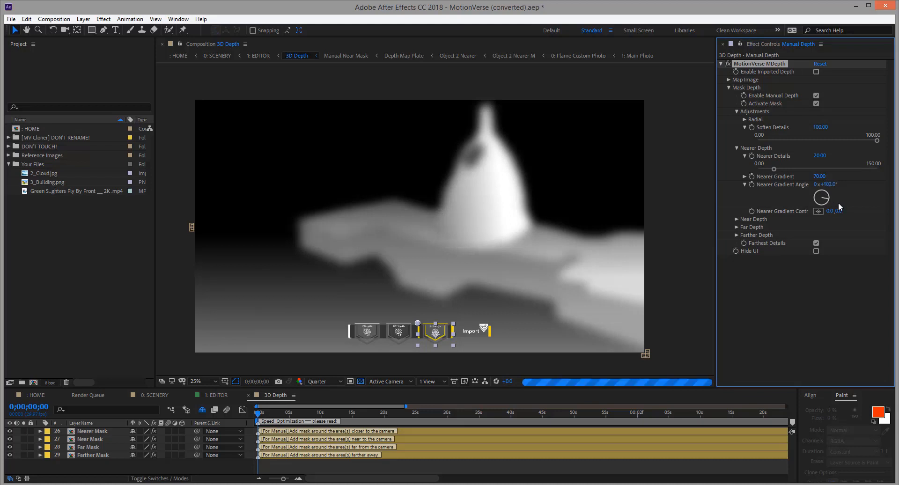
Collapse the MotionVerse MDepth settings and close the 3D Depth composition to return to the 1: EDITOR composition
click(737, 147)
click(729, 87)
click(720, 65)
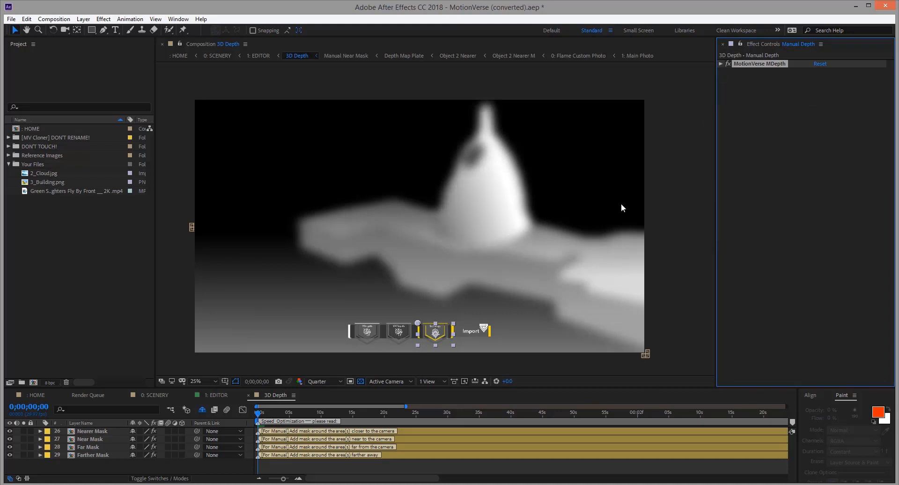
click(166, 472)
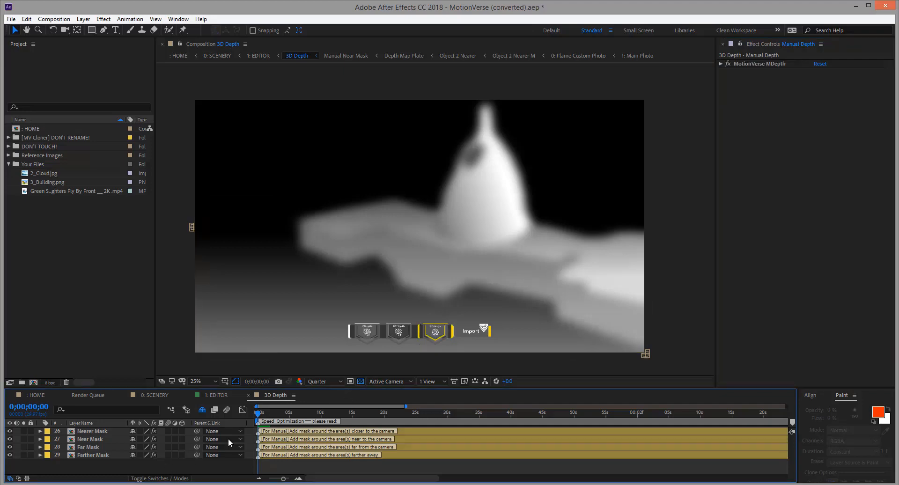
click(248, 396)
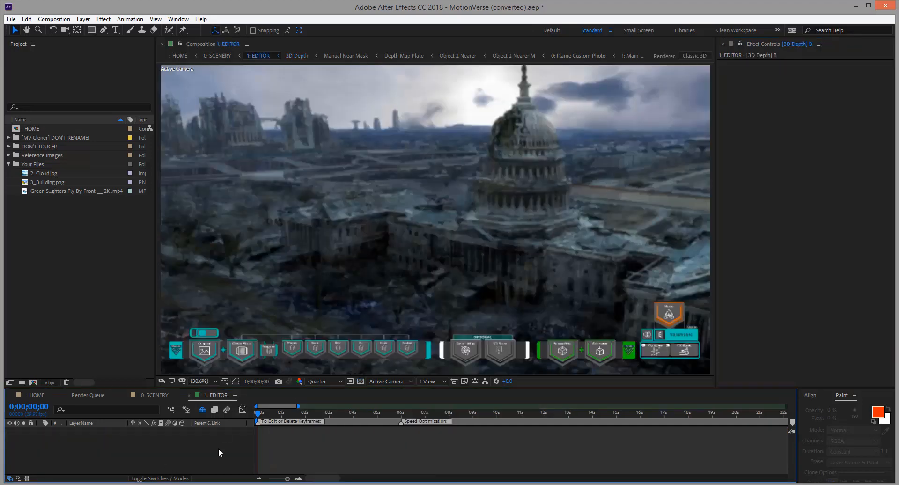
Open the MotionVerse Animator settings of the Animator Panel and turn on Enable Depth Map
click(604, 351)
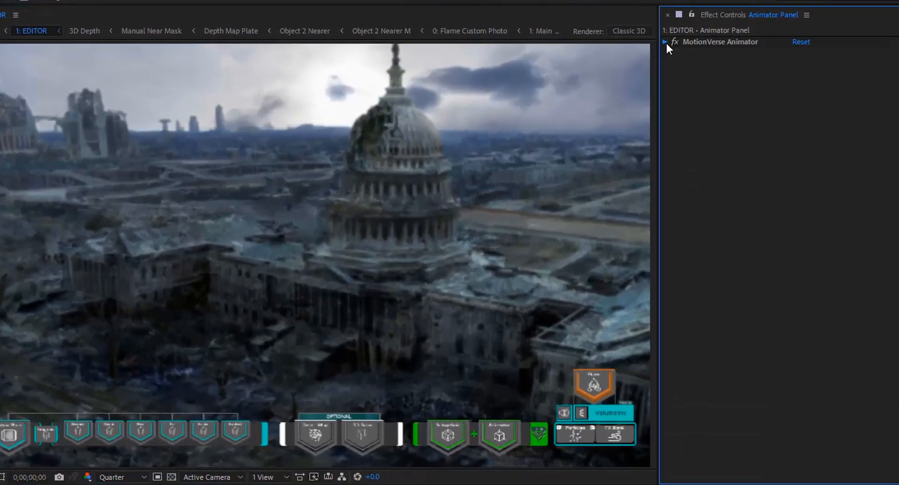
click(721, 64)
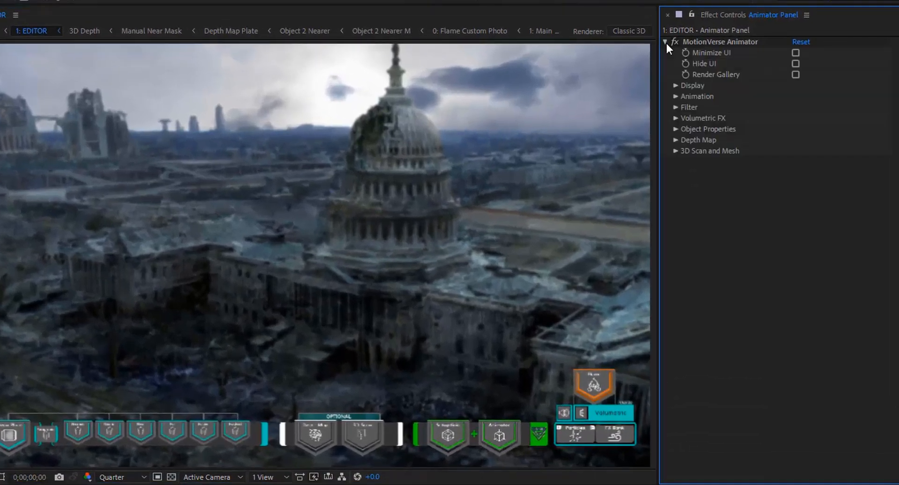
click(674, 141)
click(798, 152)
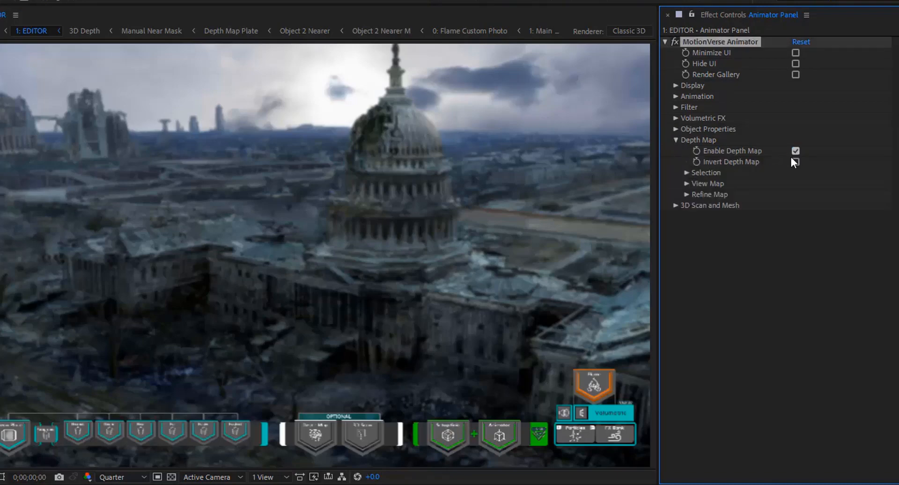
Turn on Map Visual Display and set the depth map's Map Selection to XYZDepth Generator
click(687, 184)
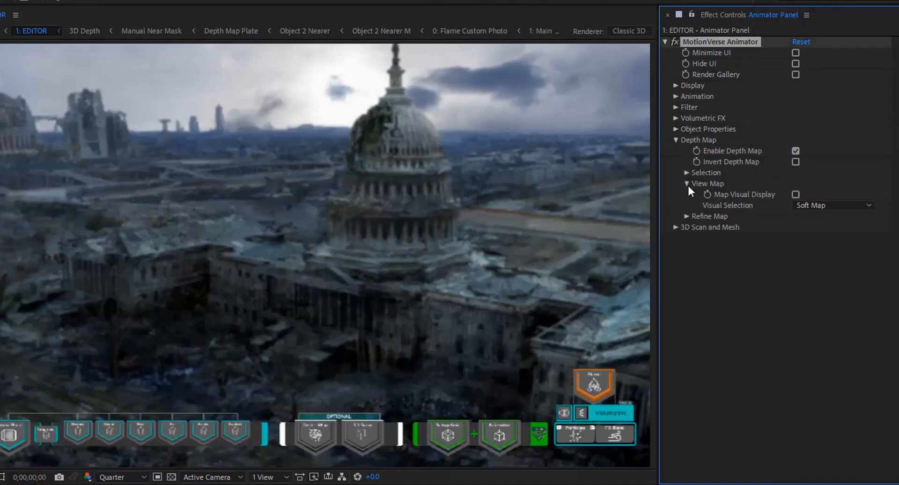
click(798, 196)
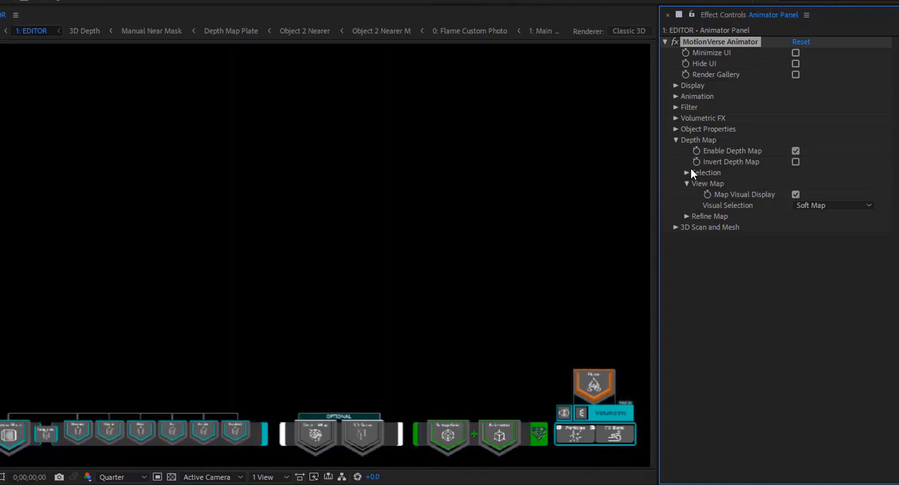
click(687, 173)
click(819, 184)
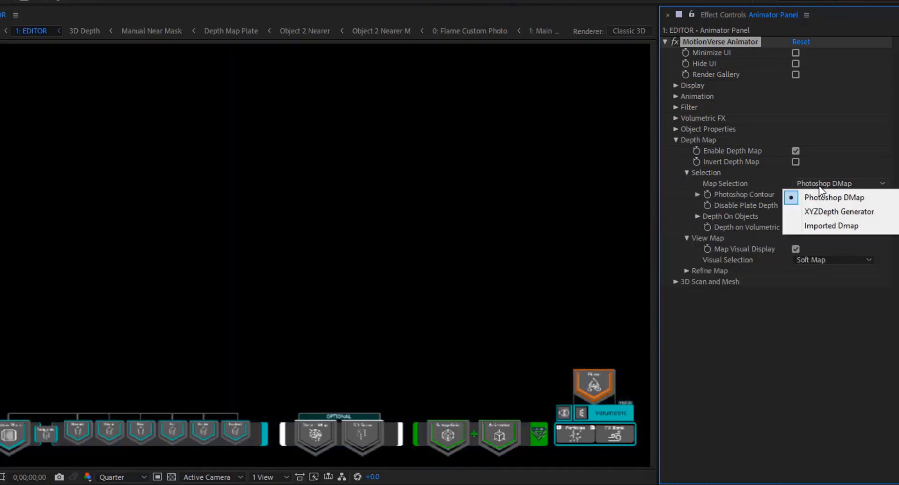
click(826, 212)
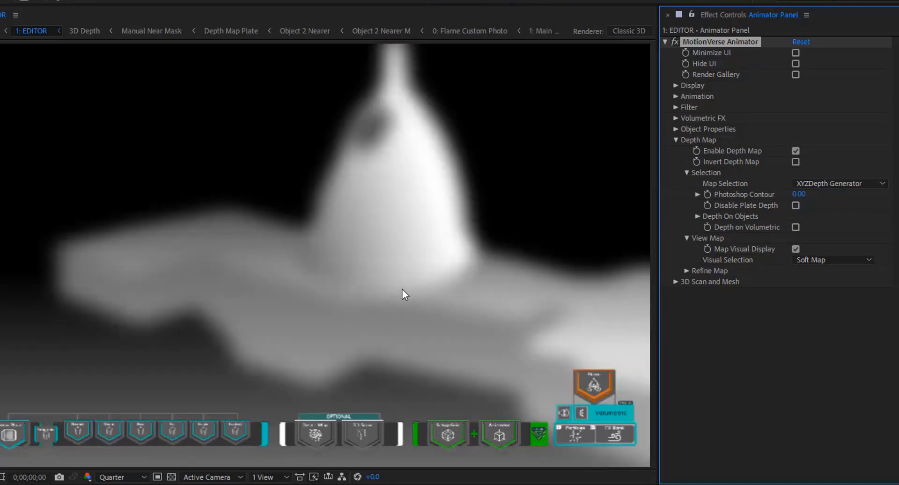
Compare the Sharp Map with the Soft Map in the visual display, return to Soft Map and turn off Map Visual Display
click(870, 260)
click(849, 275)
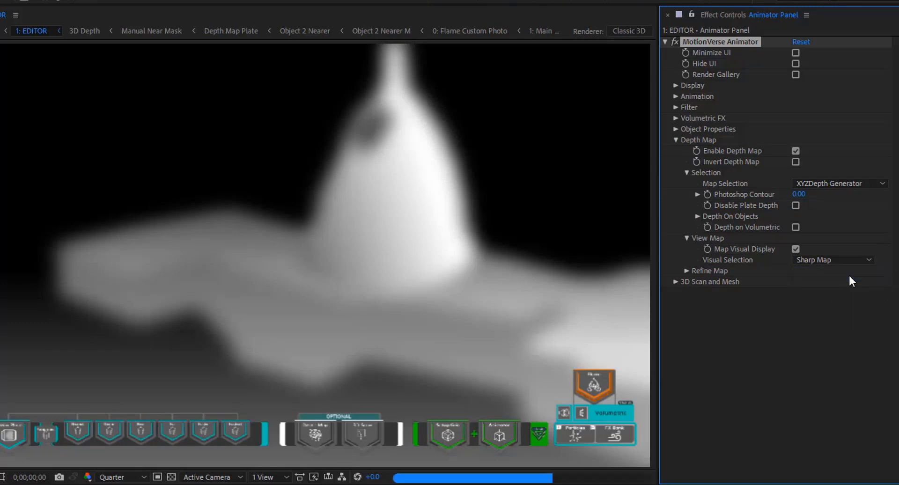
click(842, 260)
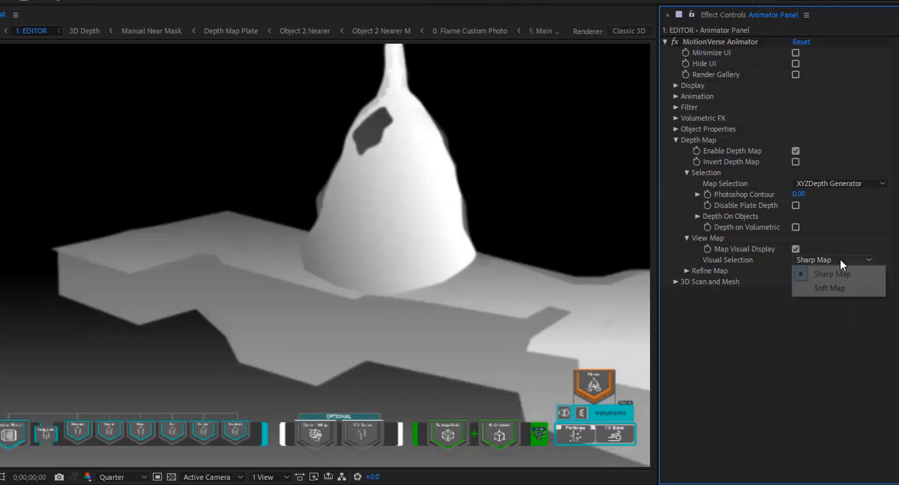
click(838, 287)
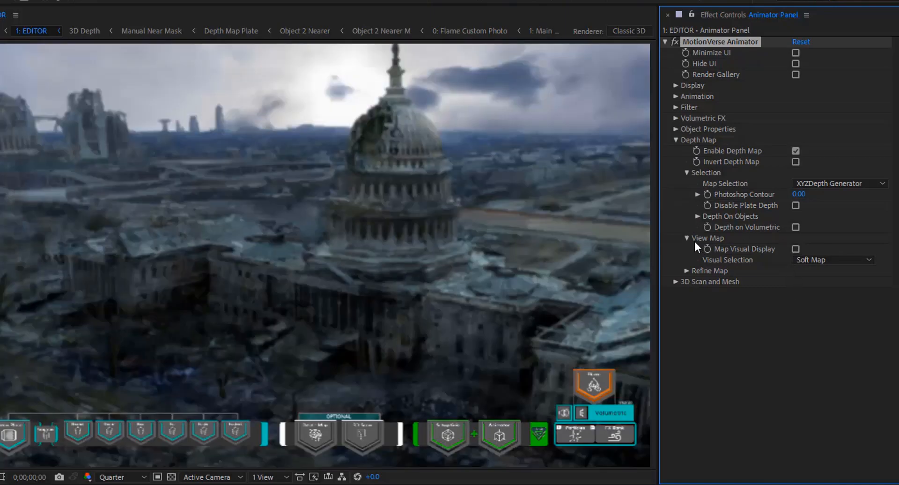
Under Refine Map, try Increase X Depth down to about -72 and Increase Y Depth between about 43 and -34
click(686, 271)
click(685, 237)
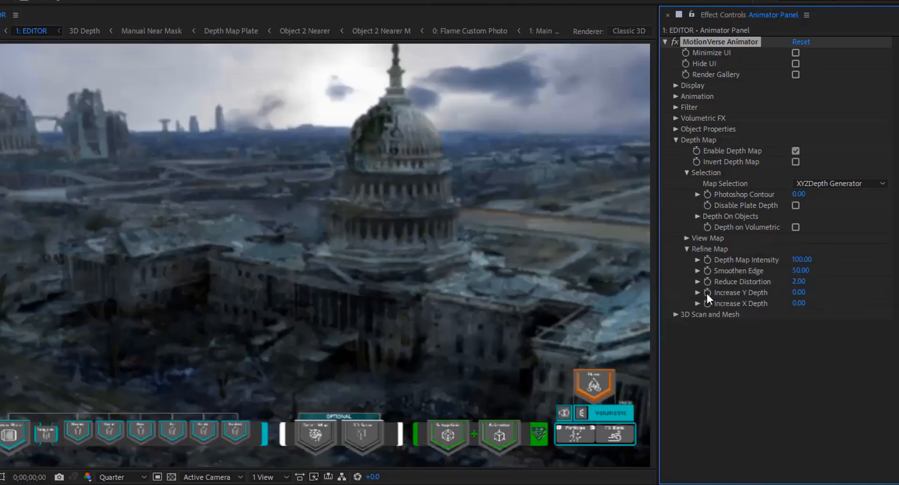
click(697, 303)
click(698, 292)
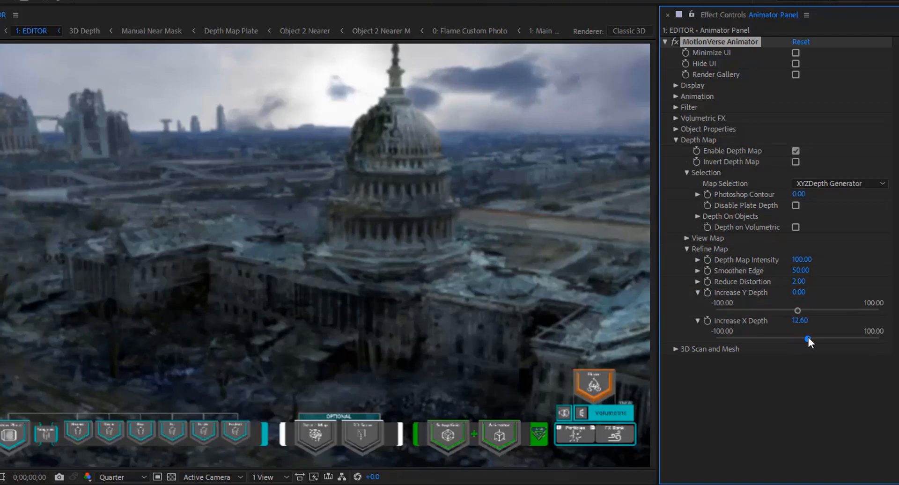
drag(824, 338, 739, 339)
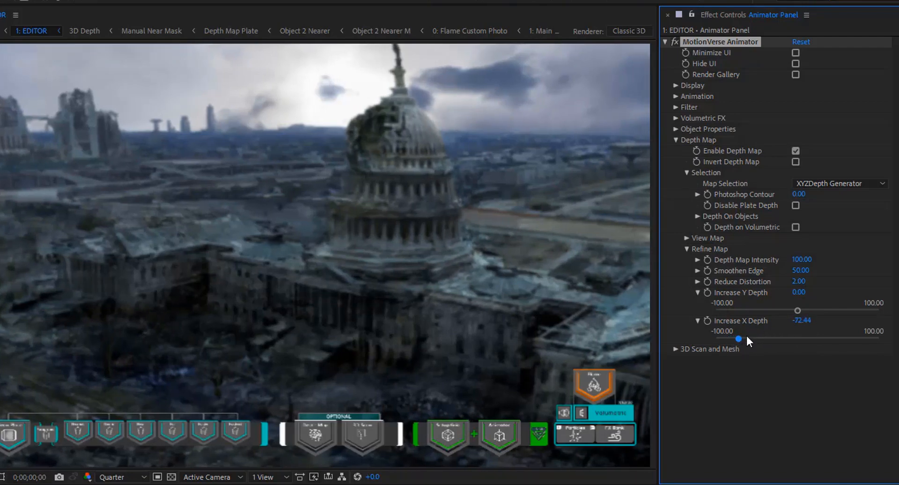
click(768, 309)
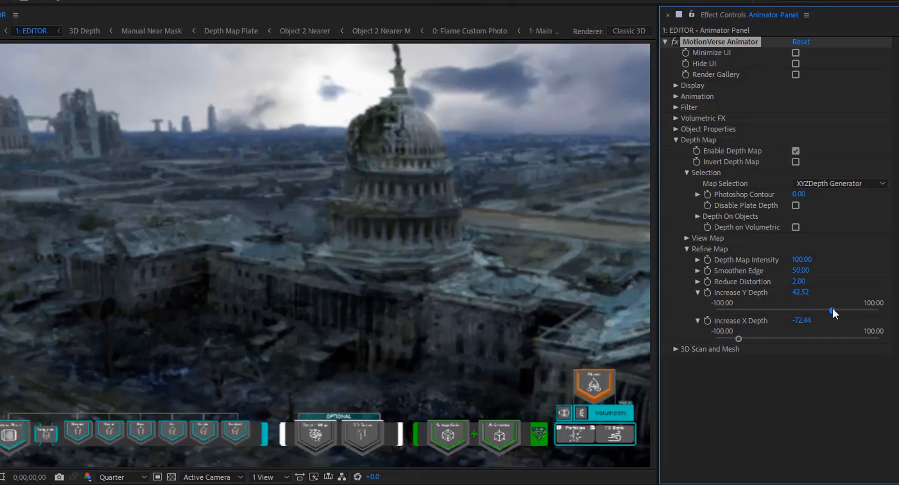
click(770, 314)
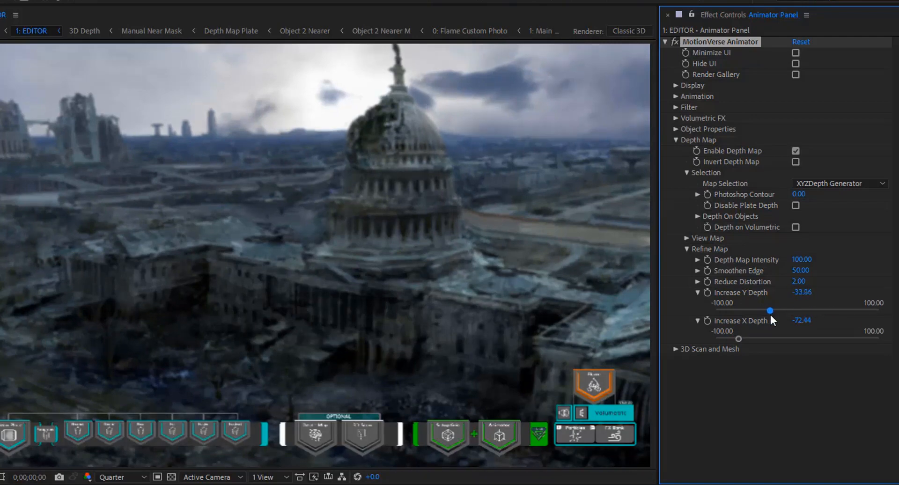
Set both Increase Y Depth and Increase X Depth back to 0
click(805, 294)
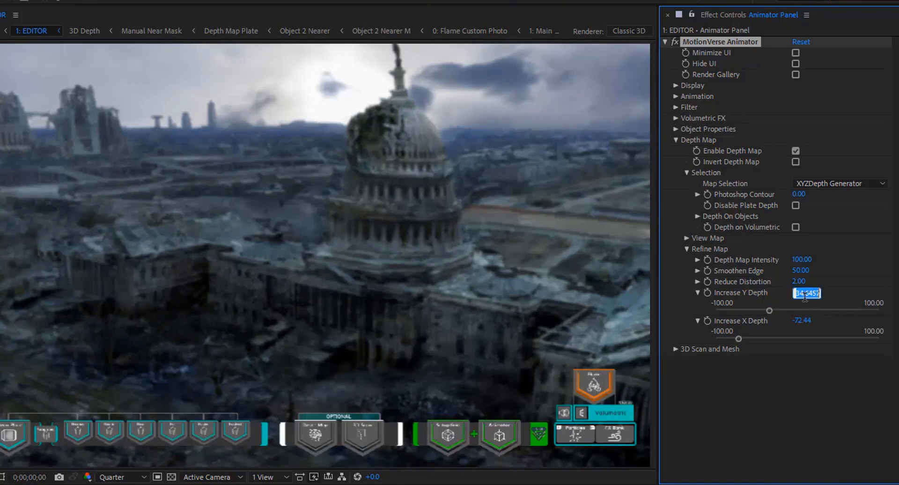
text(0)
click(806, 351)
click(802, 320)
text(00)
click(774, 359)
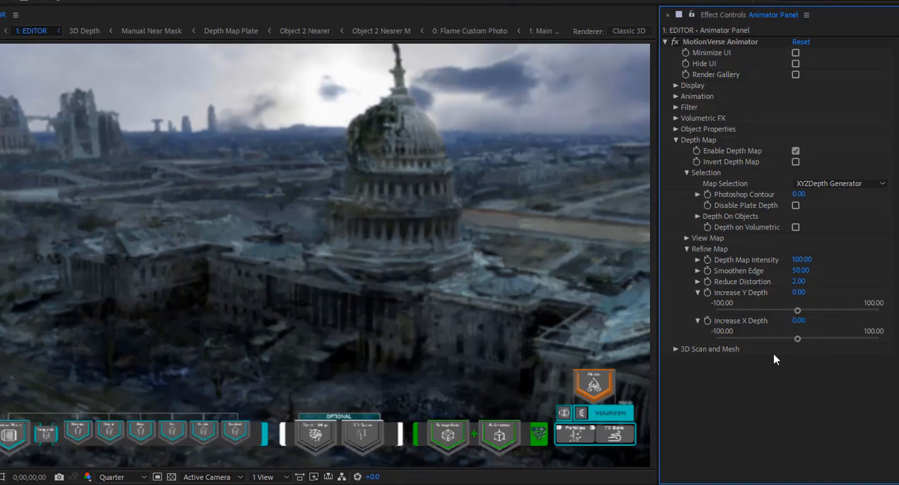
Collapse the Refine Map, Selection and Depth Map settings of the MotionVerse Animator
click(698, 321)
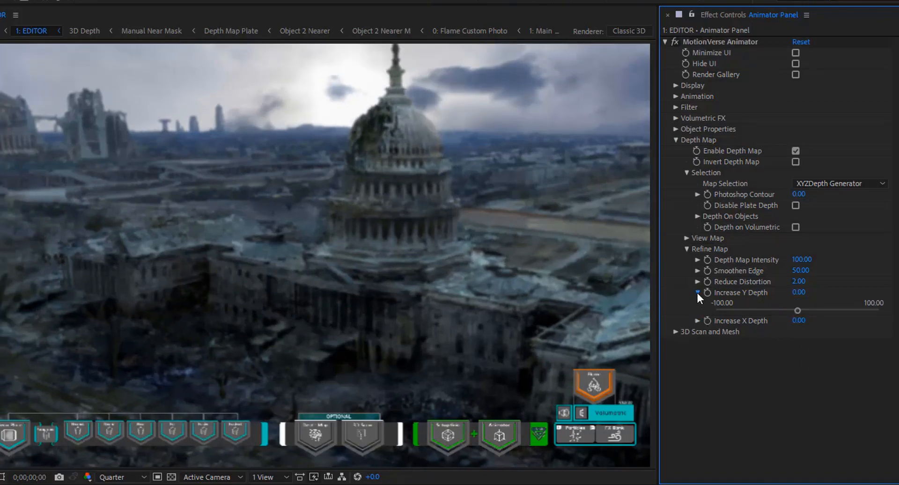
click(697, 292)
click(686, 249)
click(687, 173)
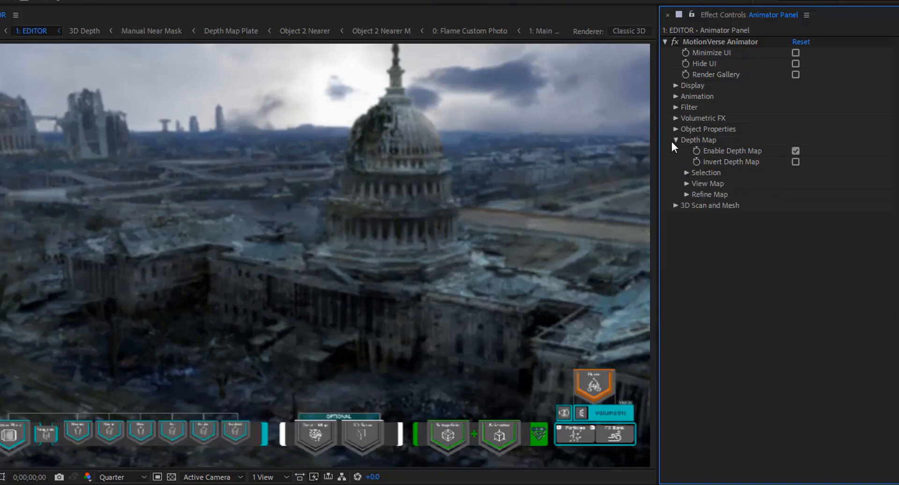
click(675, 140)
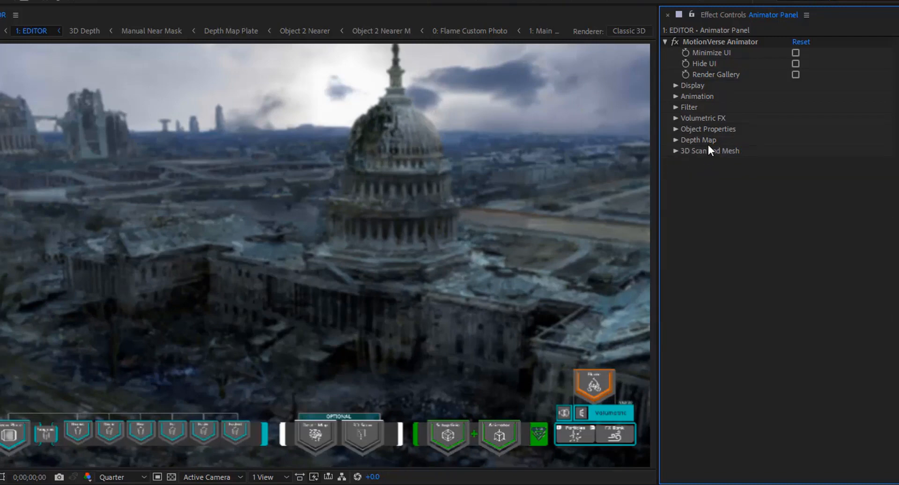
Set Scenery to Field in the Display group's Scene Selection and enable Minimize UI
click(675, 87)
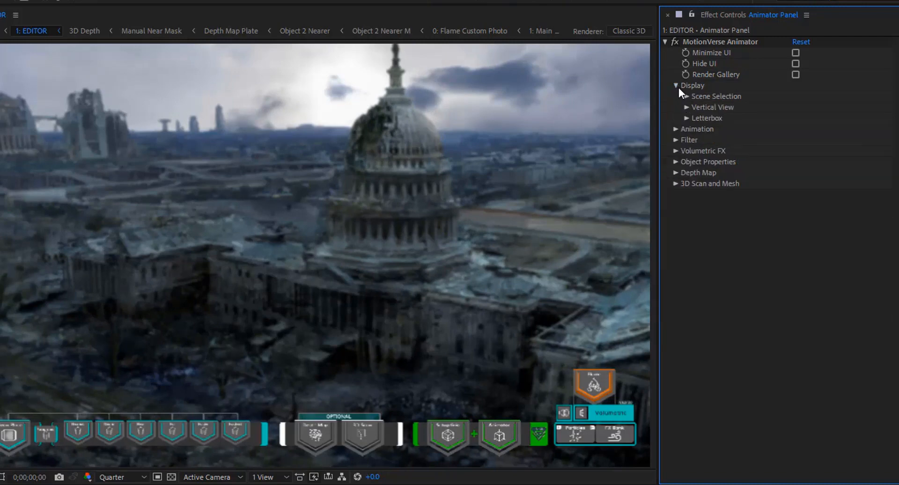
click(686, 96)
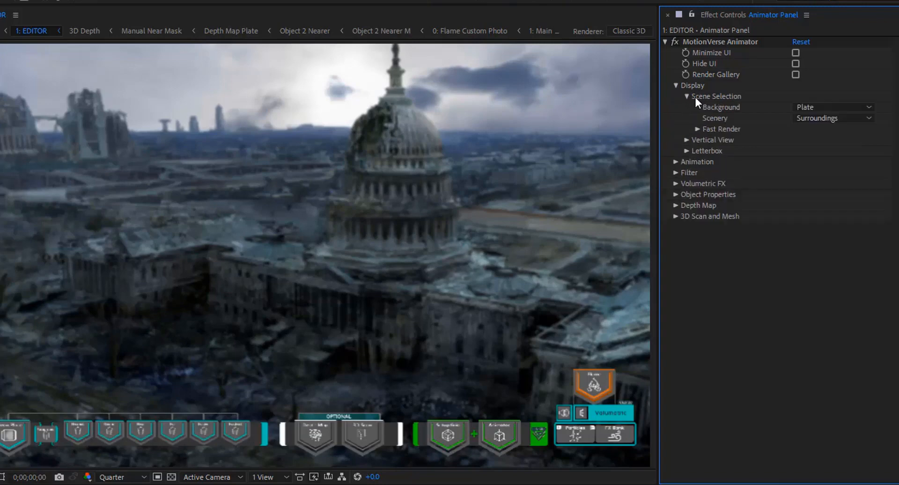
click(832, 120)
click(820, 187)
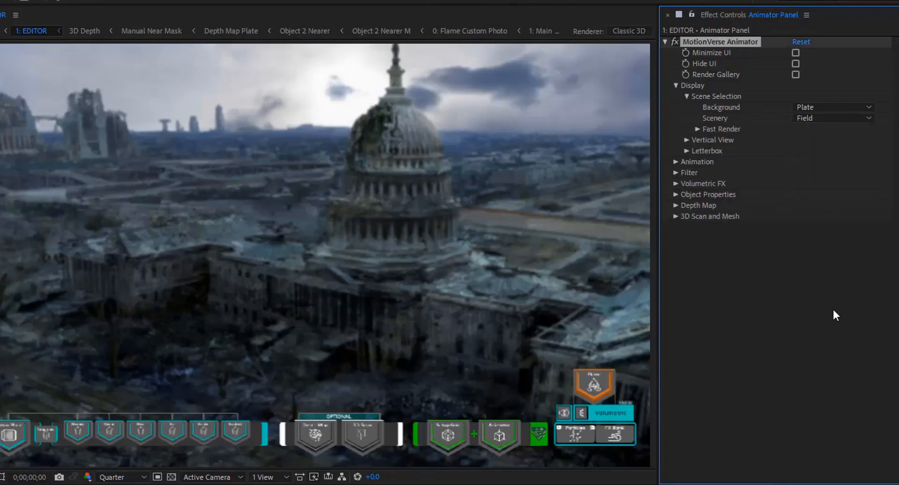
click(687, 96)
click(676, 87)
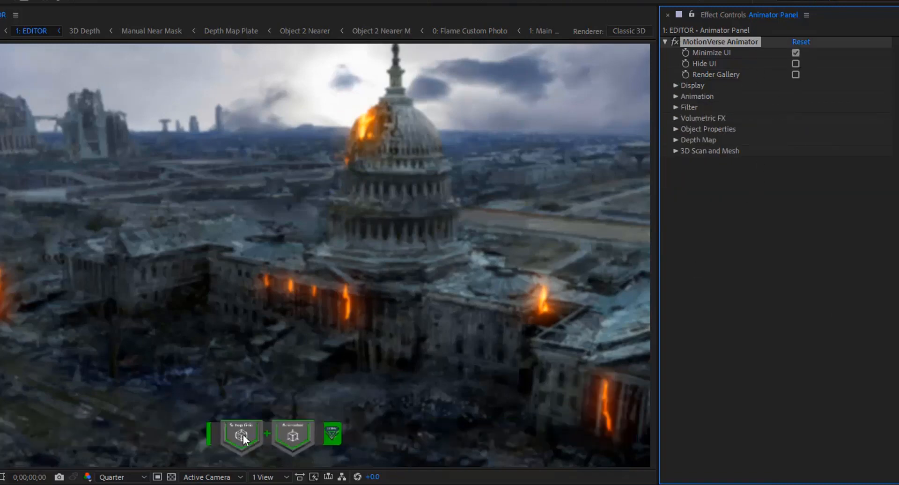
Open the MotionVerse Projector settings of the Setup Grid control and enable Grid Visibility
click(242, 436)
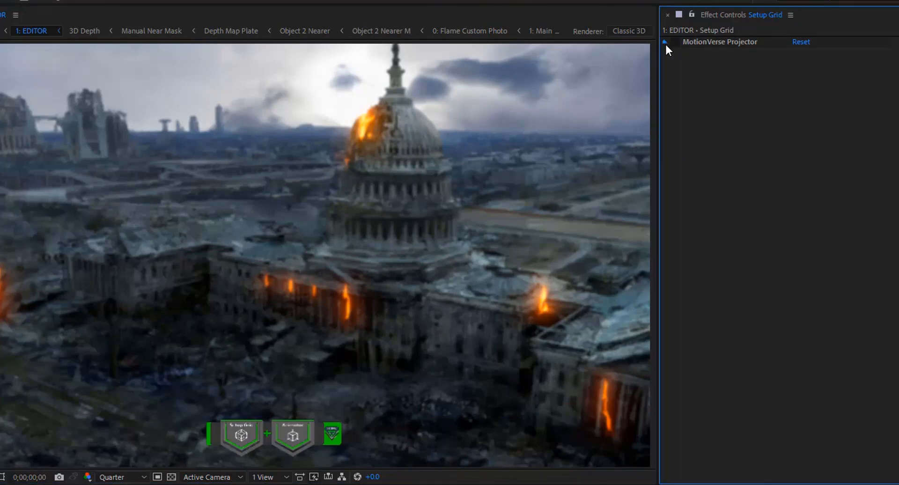
click(665, 42)
click(796, 52)
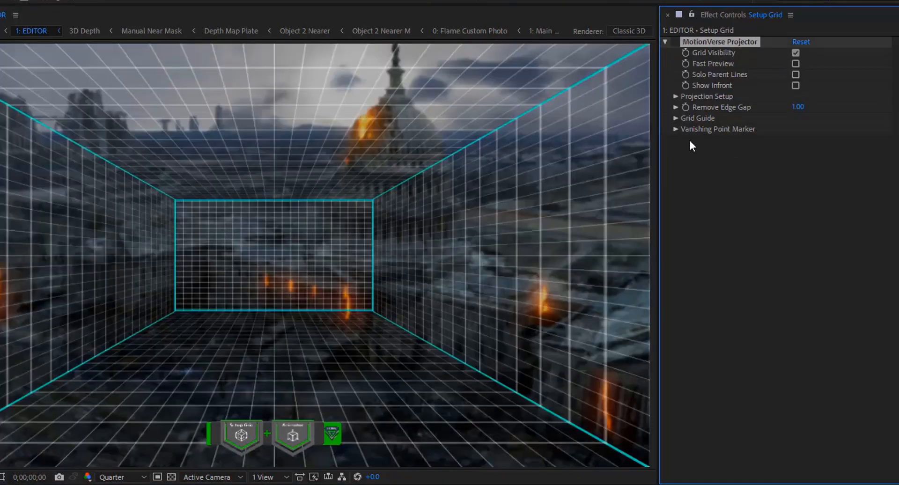
Expand the Rotate options of Projection Setup and enable Fast Preview for the grid
click(675, 97)
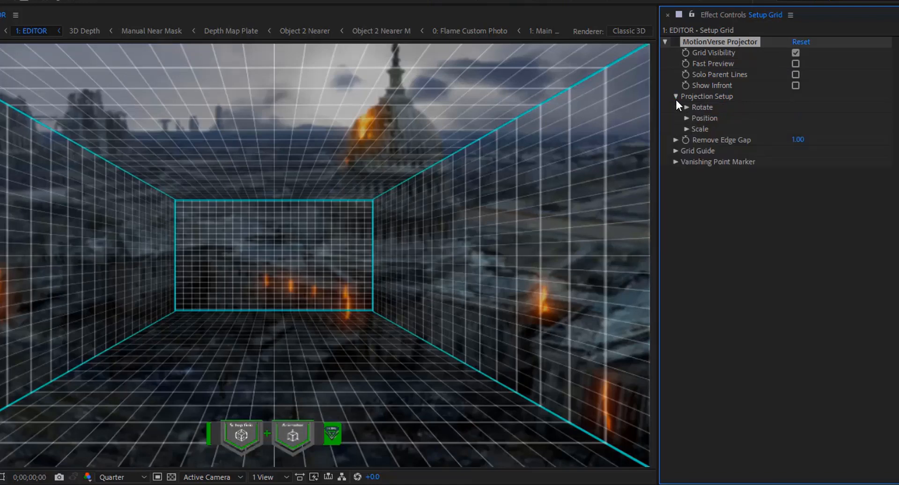
click(686, 107)
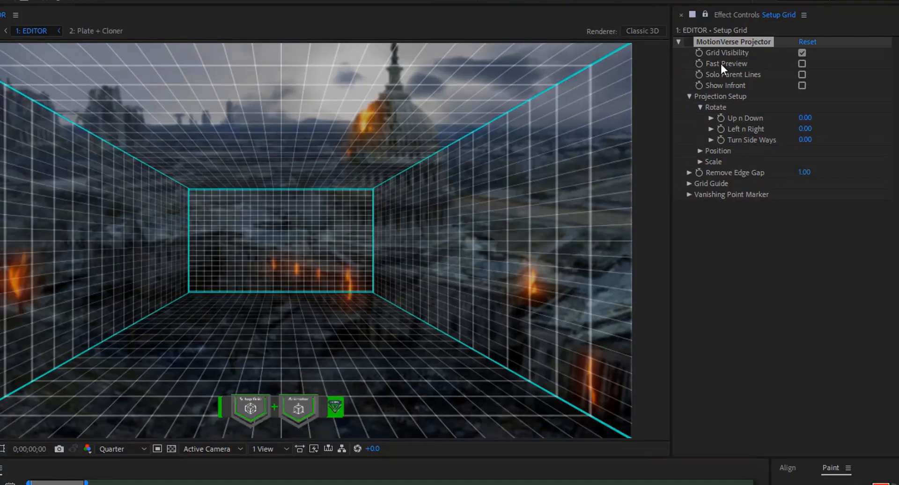
click(802, 64)
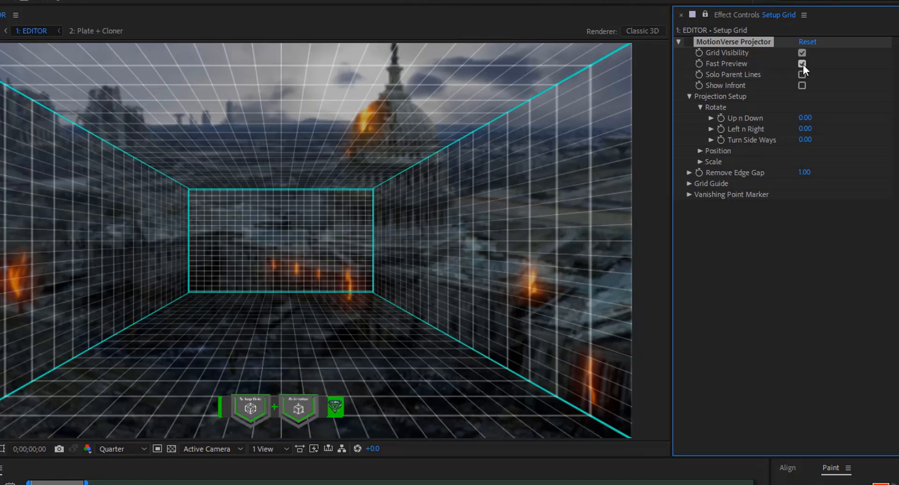
Set the projection grid's Up n Down rotation to 1.70
click(711, 122)
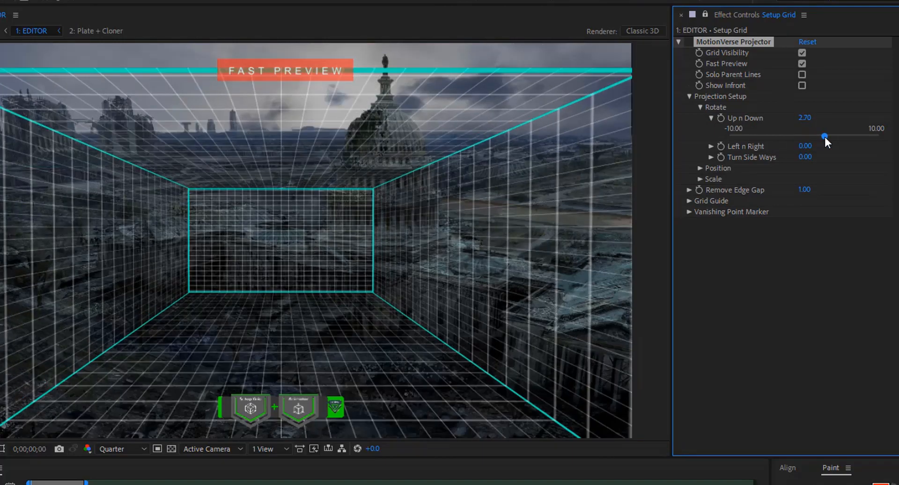
drag(787, 137, 815, 138)
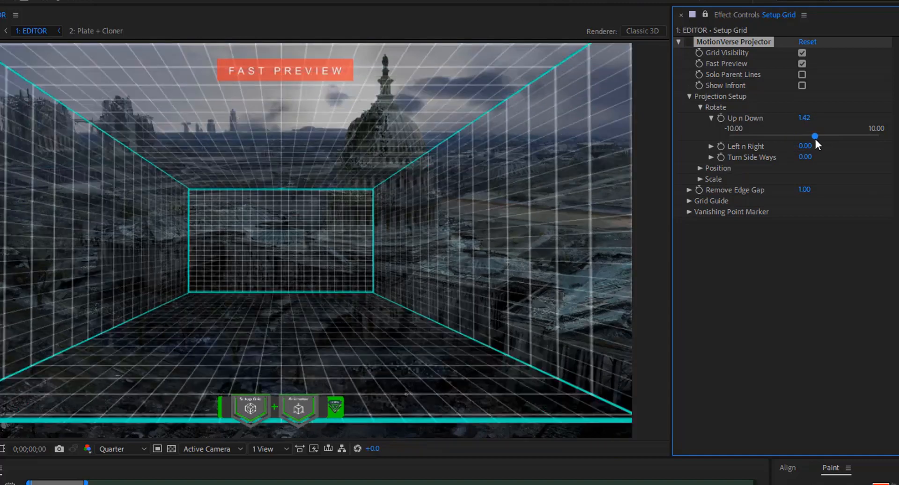
click(806, 119)
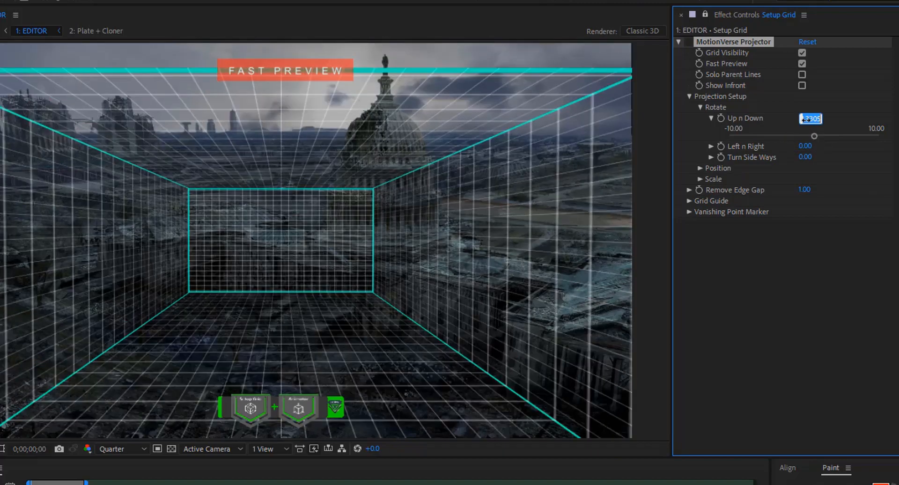
text(1.7)
key(Return)
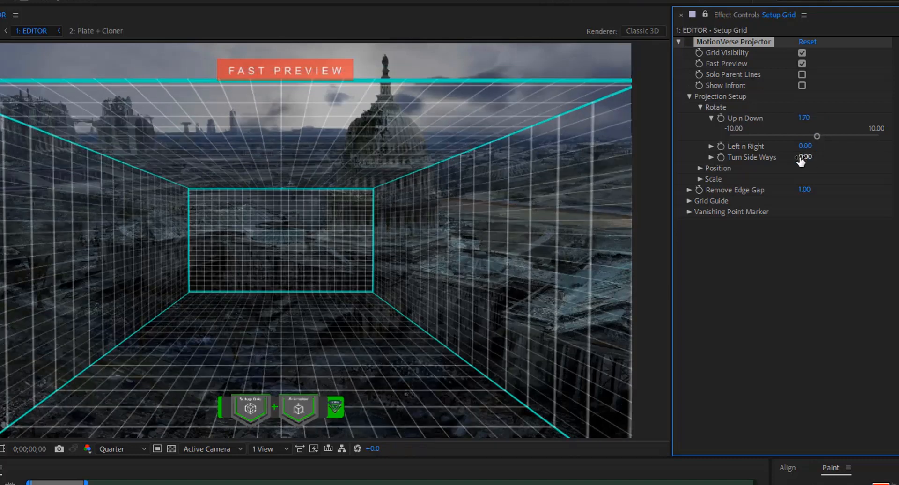
Set the projection grid's Left n Right rotation to -16.60 and collapse the Rotate options
click(711, 146)
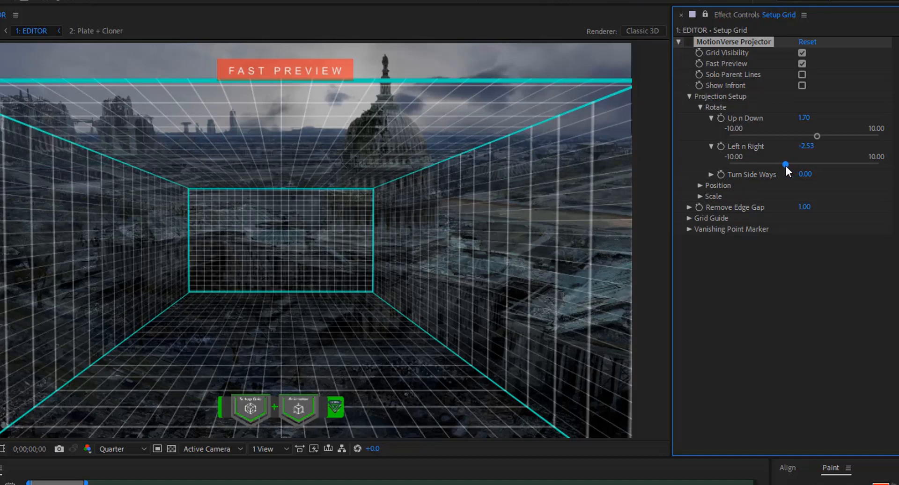
click(805, 146)
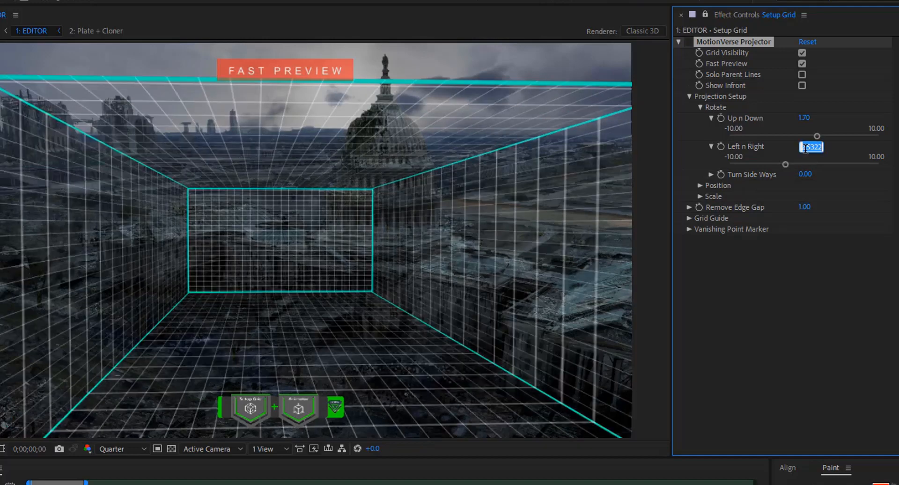
text(-6.6)
key(Return)
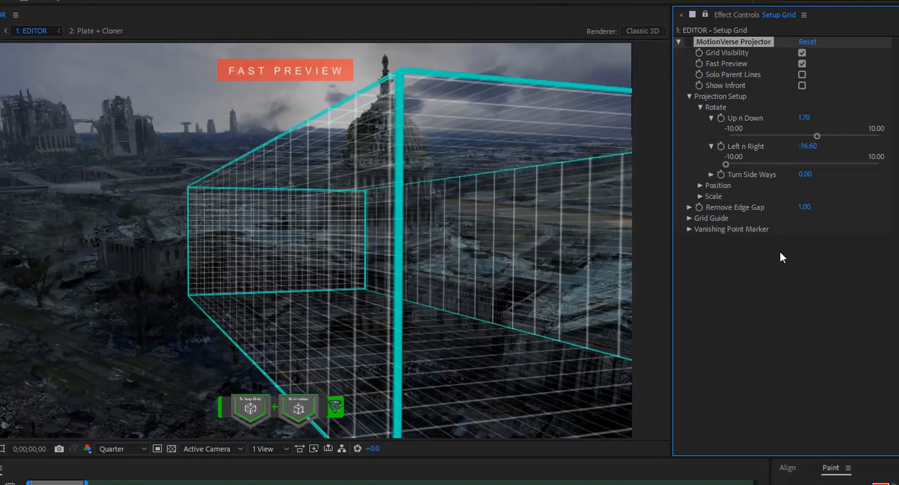
click(700, 107)
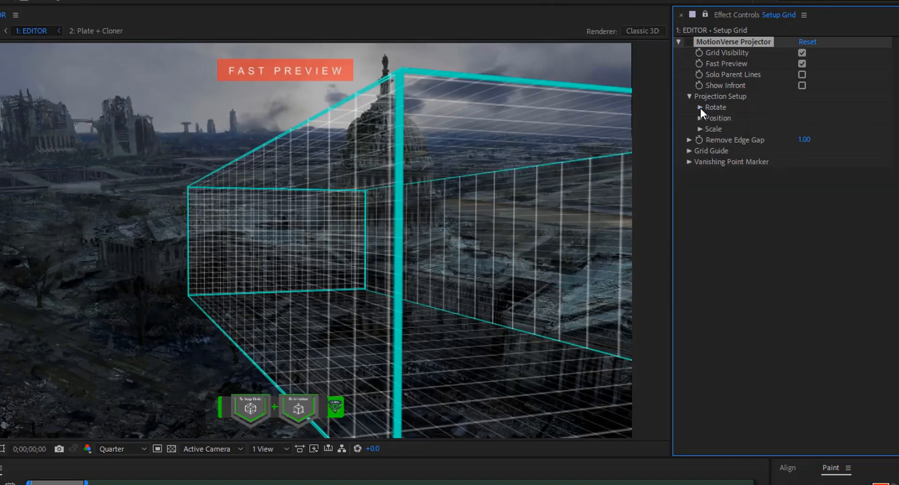
Expand the Position options of Projection Setup and set Move Horizontal to -2030
click(699, 119)
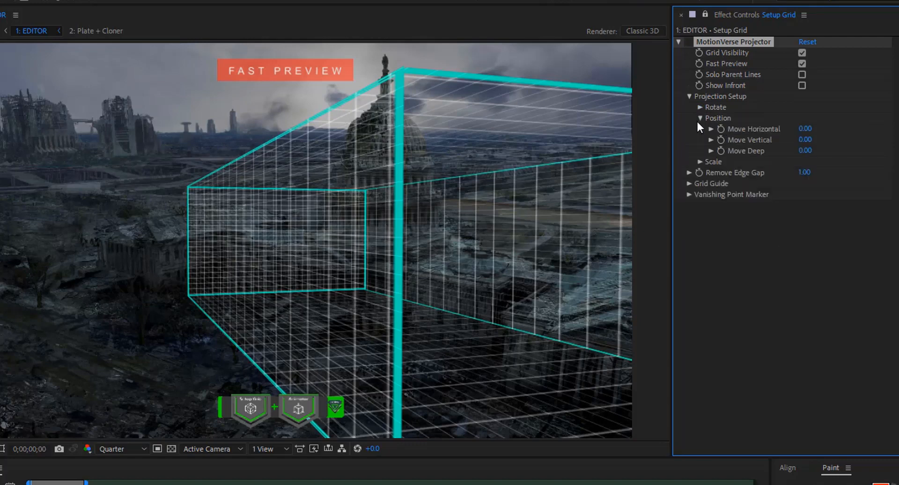
click(710, 130)
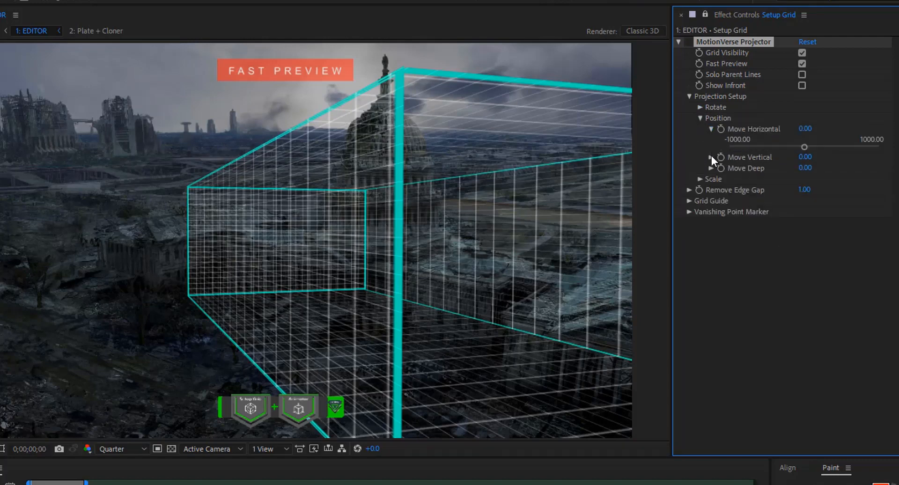
click(711, 157)
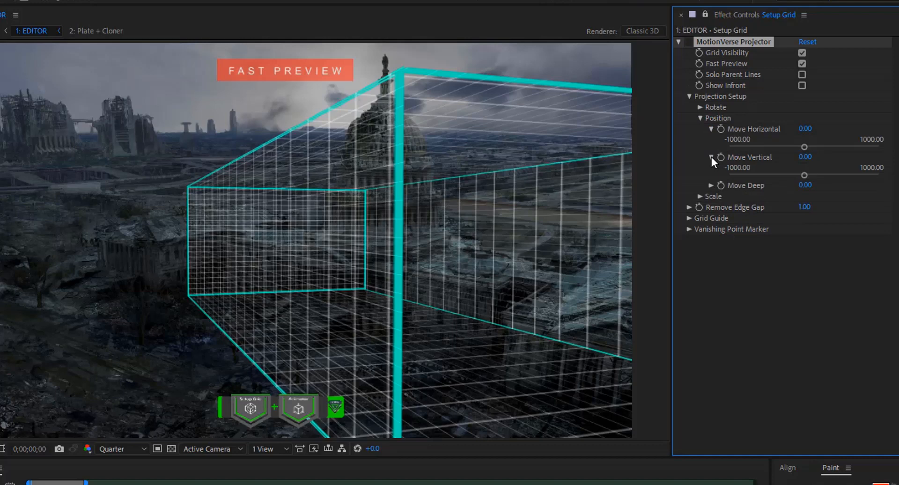
drag(786, 148, 751, 150)
click(809, 127)
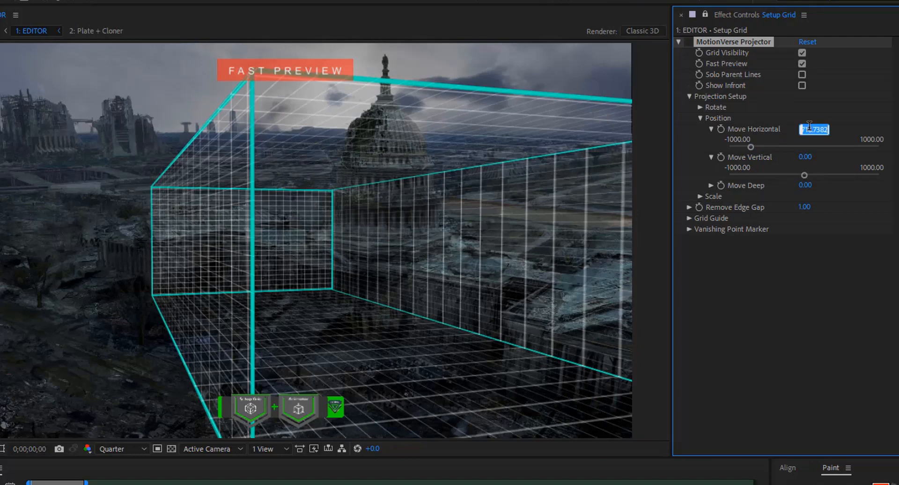
text(-2030)
key(Return)
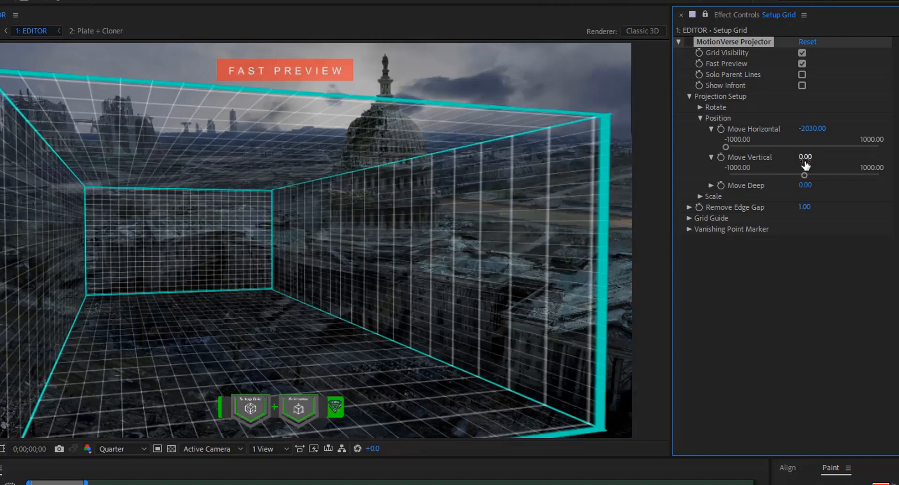
Set the grid's Move Vertical to -772 and collapse the Position options
click(804, 159)
key(BackSpace)
text(-772)
key(Return)
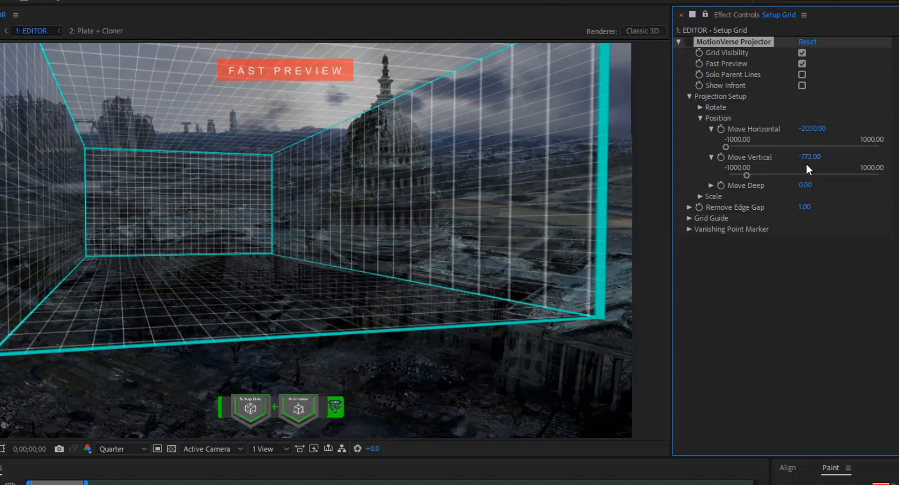
click(700, 119)
Expand the Scale options of Projection Setup with their sliders and set Scale Width to 104
click(699, 129)
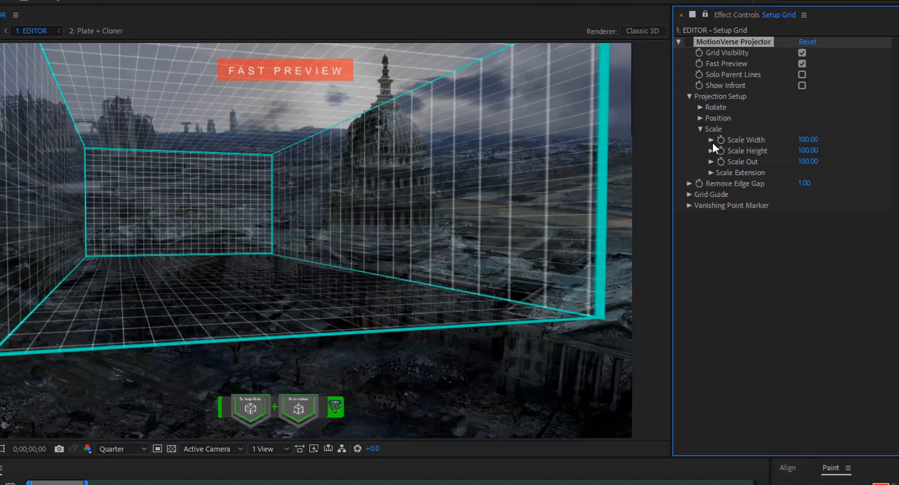
click(710, 141)
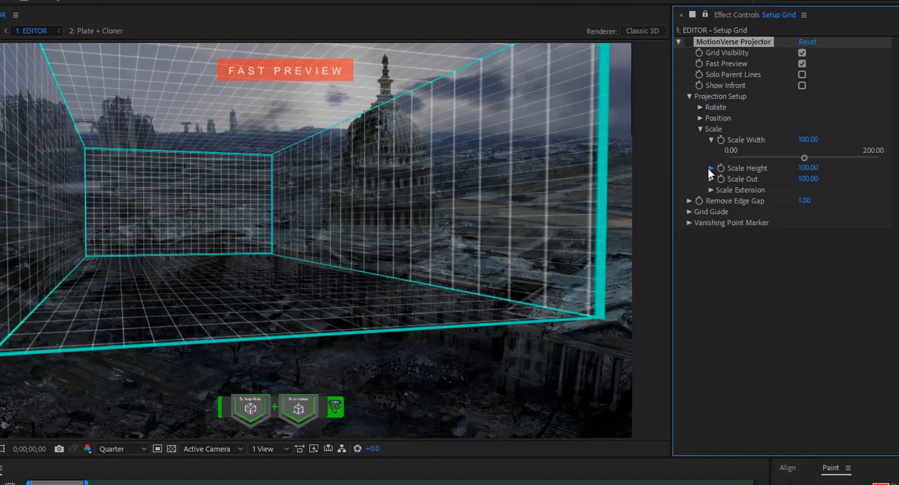
click(710, 168)
click(711, 196)
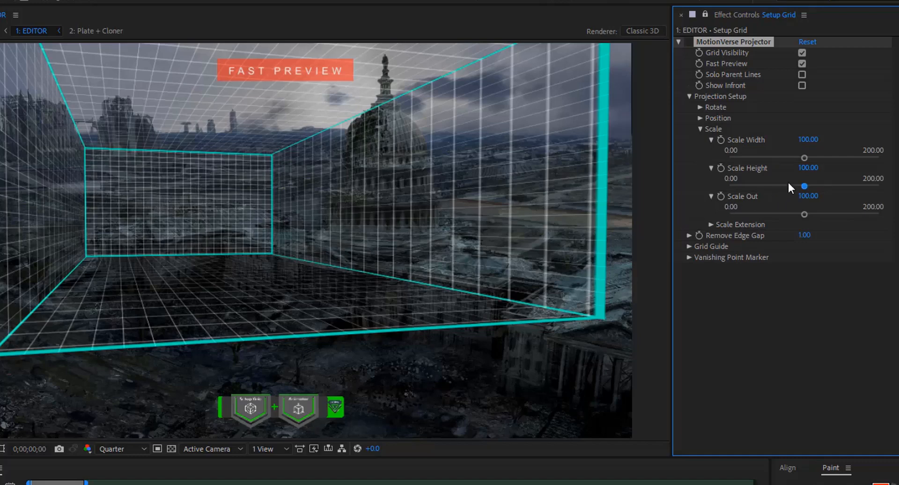
click(811, 140)
text(104)
key(Return)
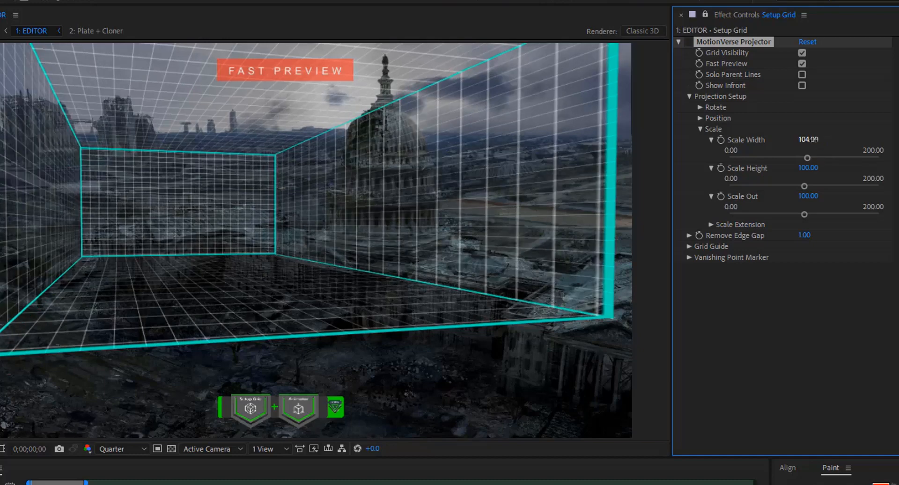
Set the projection grid's Scale Height to 169 and Scale Out to 112
click(808, 169)
text(169)
key(Return)
click(808, 197)
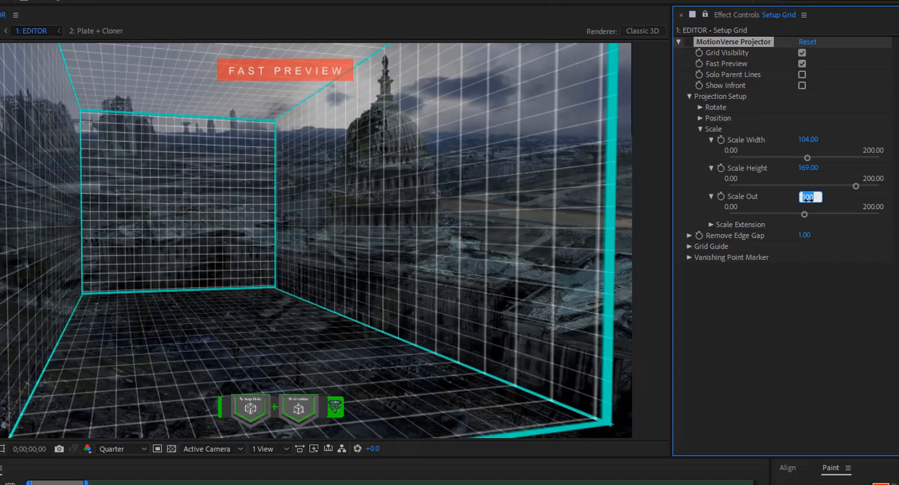
text(112)
click(816, 280)
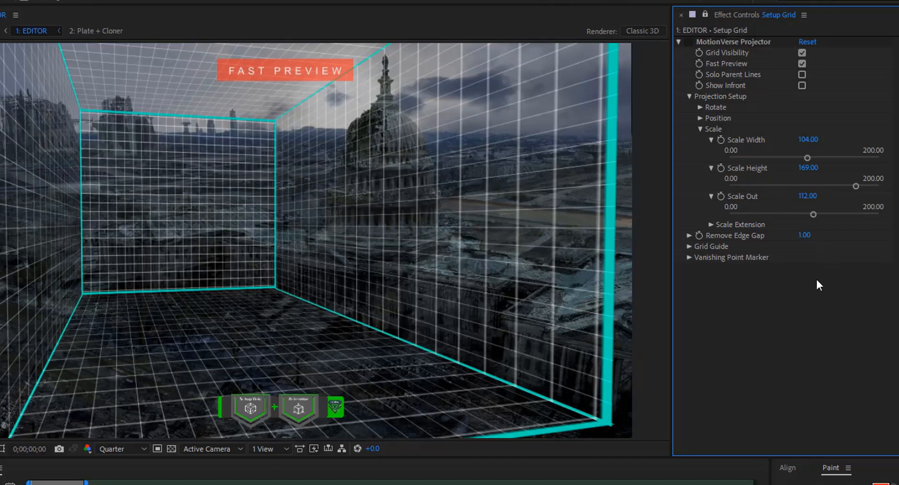
Collapse the Scale and Projection Setup options and turn off the grid's Fast Preview and Grid Visibility
click(701, 129)
click(688, 96)
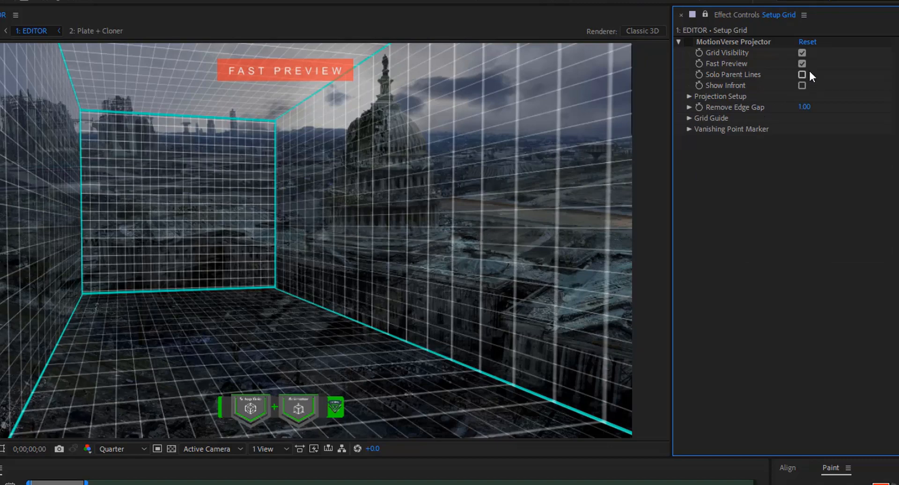
click(802, 74)
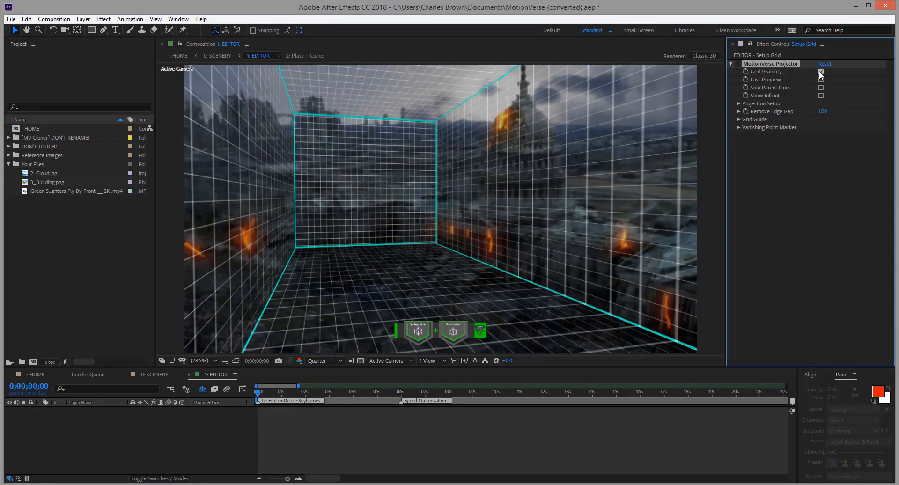
click(820, 72)
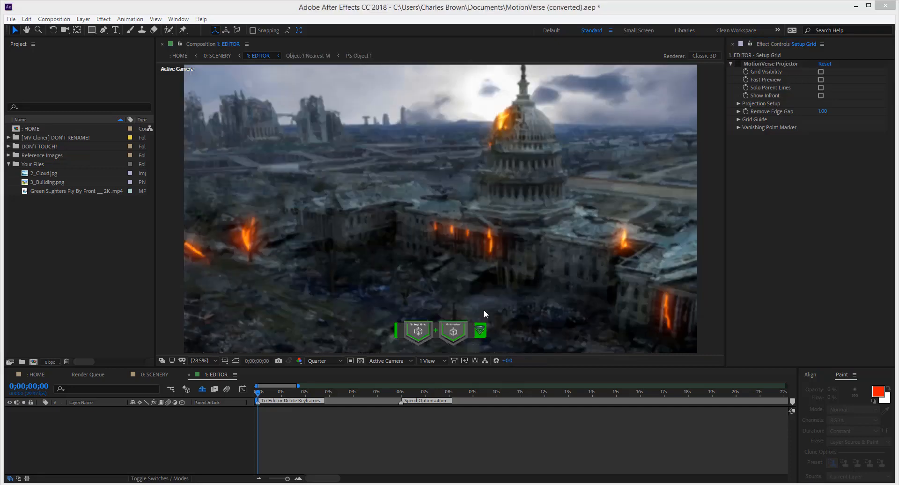
Open the MotionVerse Animator settings of the Animator Panel and disable Minimize UI
click(452, 331)
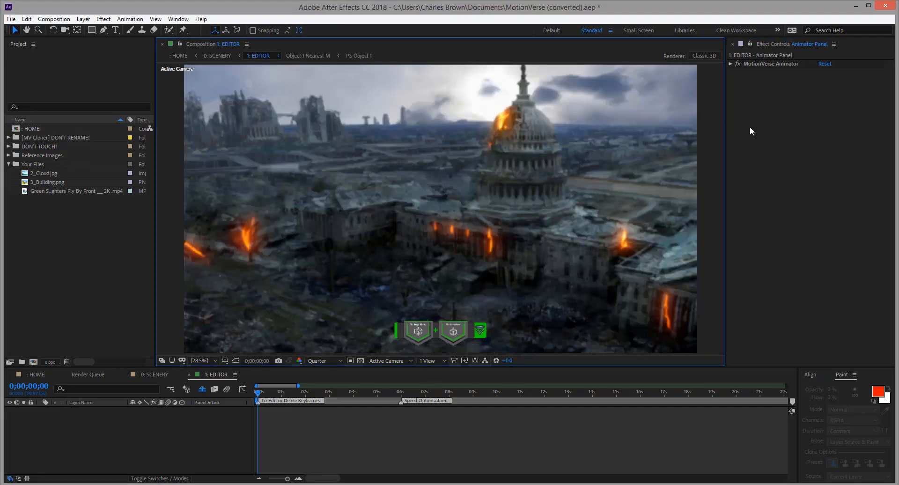
click(731, 63)
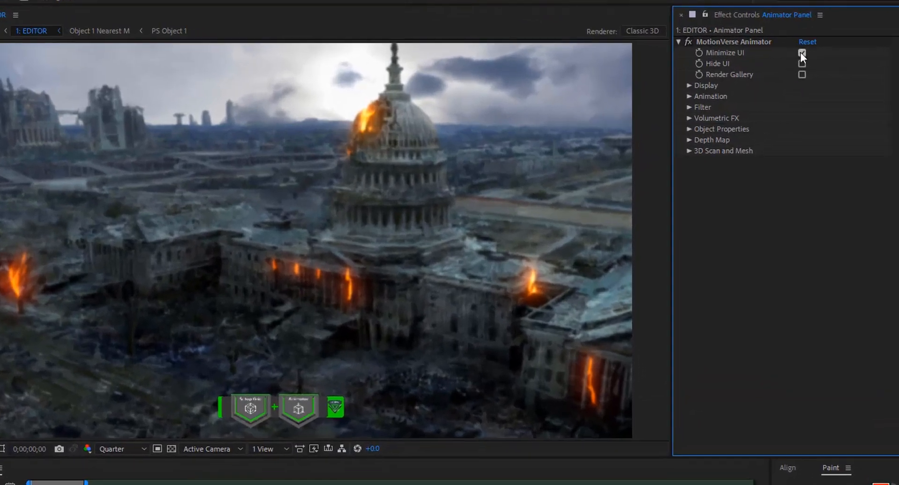
click(801, 53)
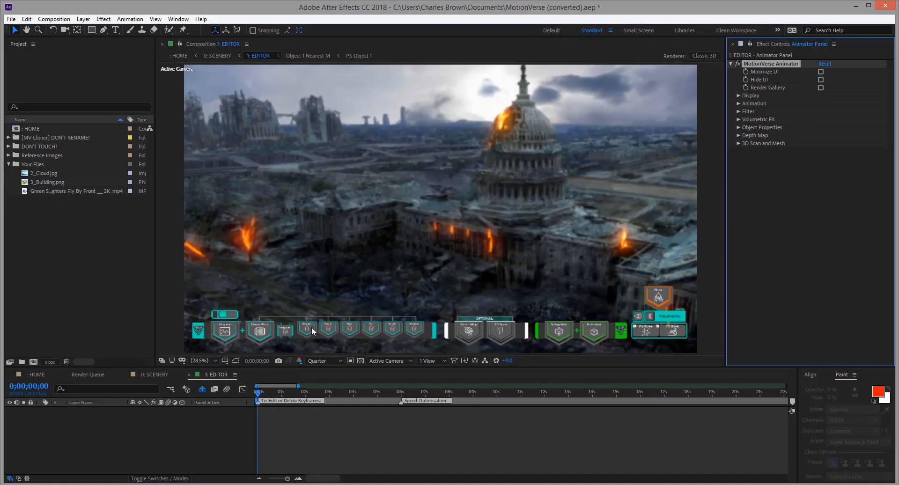
Add the green screen jet fighters clip to the Object 1 Nearest M composition above Drop Photo and fit it to the composition size
double_click(309, 331)
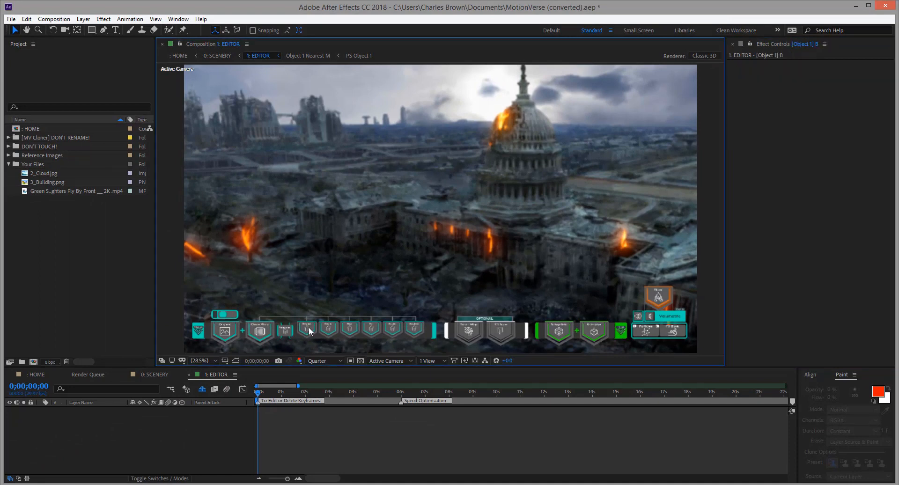
drag(44, 190, 85, 412)
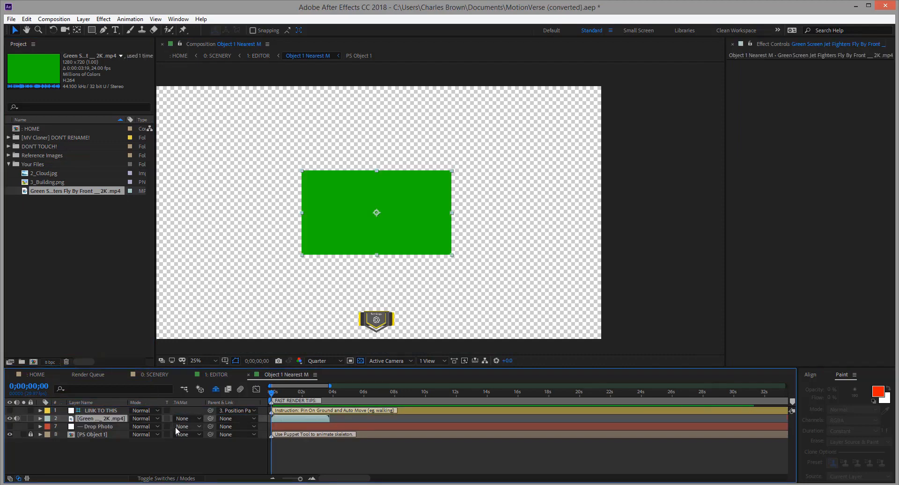
right_click(102, 416)
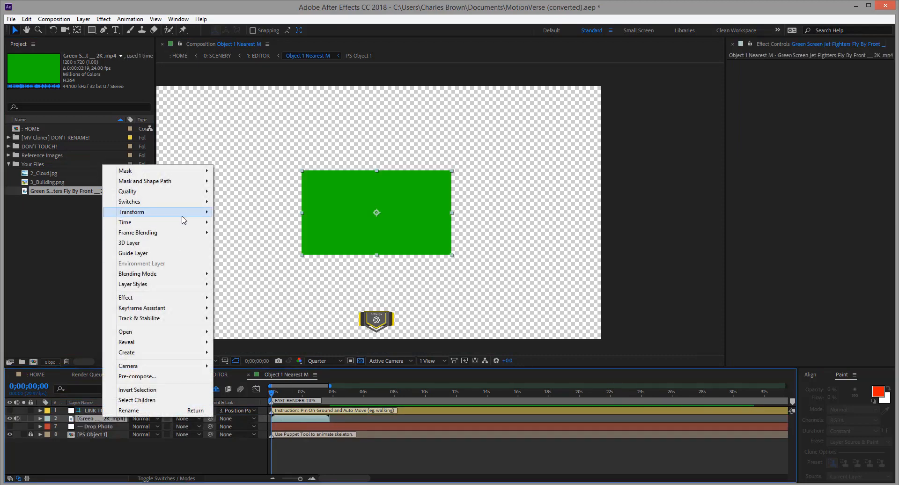
mouse_move(183, 220)
click(288, 332)
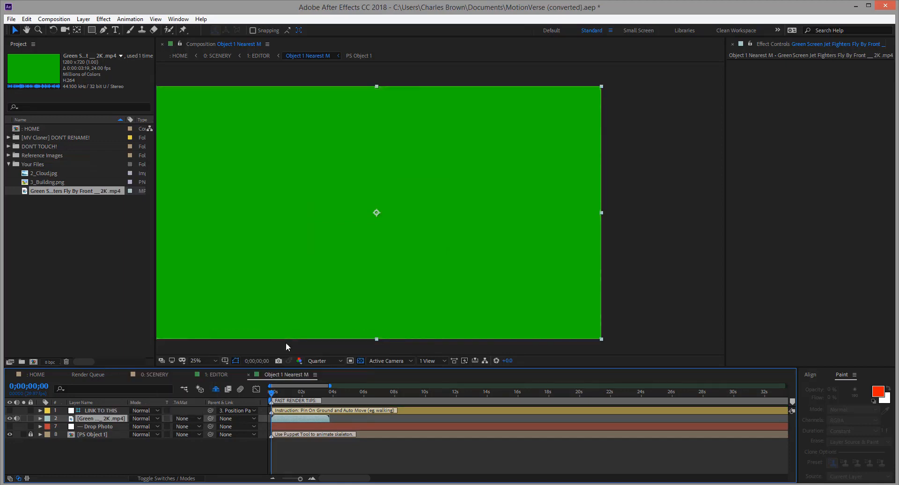
Shift the jet fighters clip earlier in the timeline to skip its empty opening and set the current time to 0;00;00;26
drag(275, 392, 294, 393)
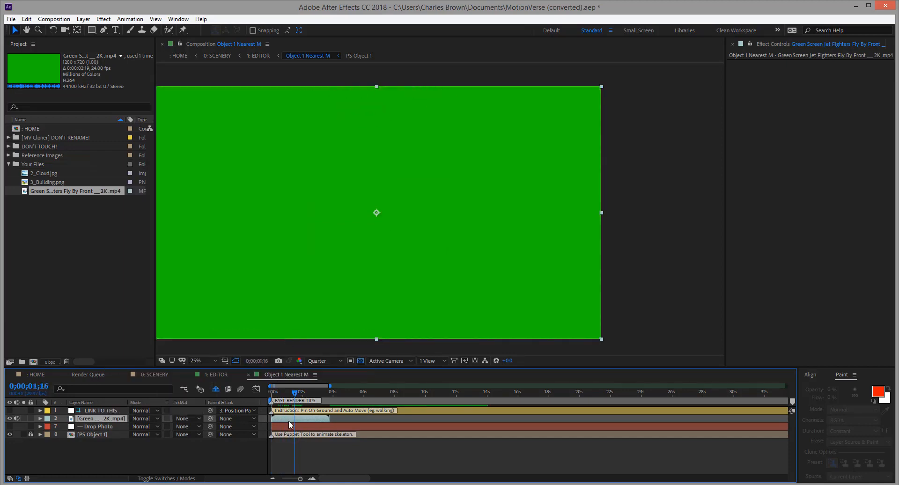
drag(272, 419, 286, 393)
click(281, 393)
click(272, 394)
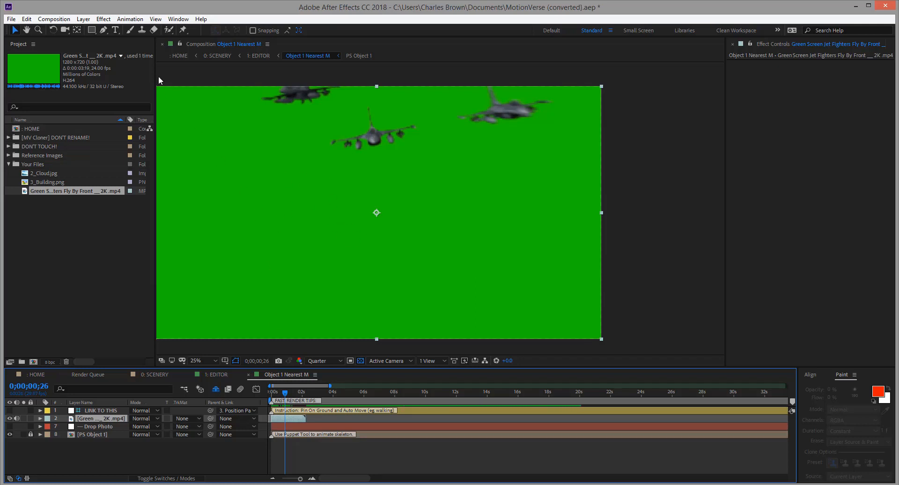
Apply the Keylight (1.2) keying effect to the green screen jet fighters layer
click(104, 20)
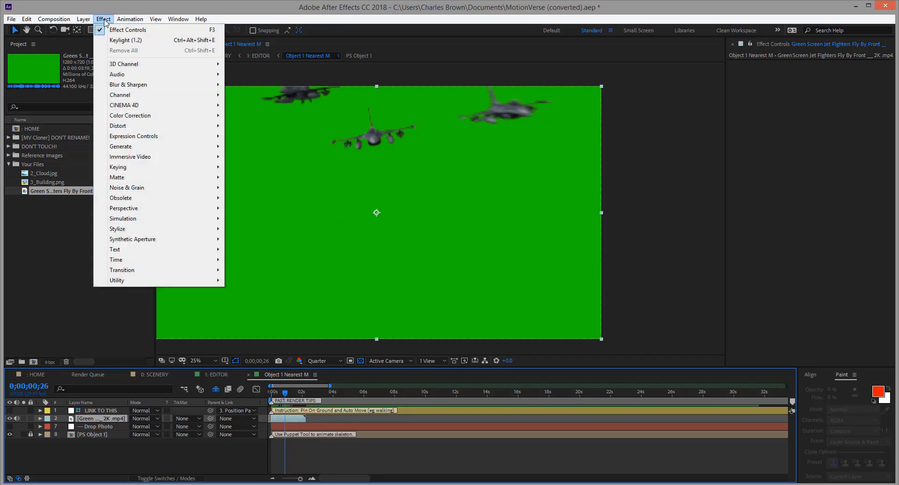
mouse_move(147, 168)
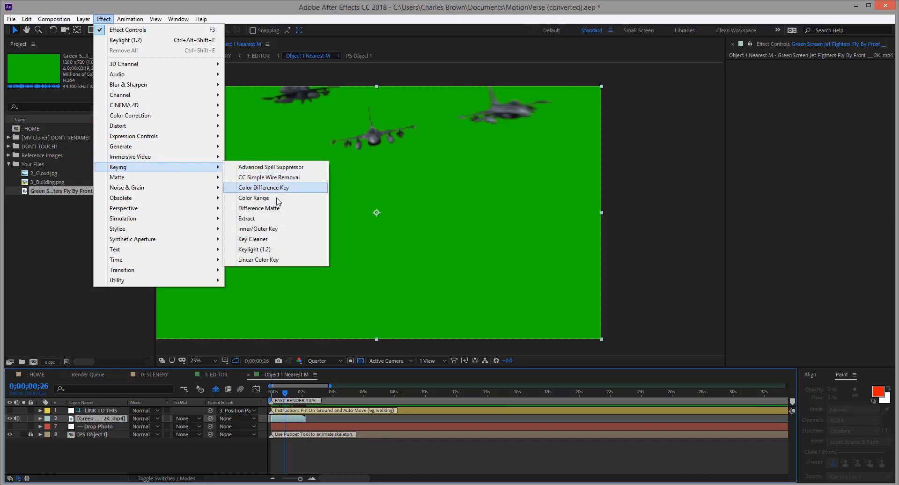
click(255, 249)
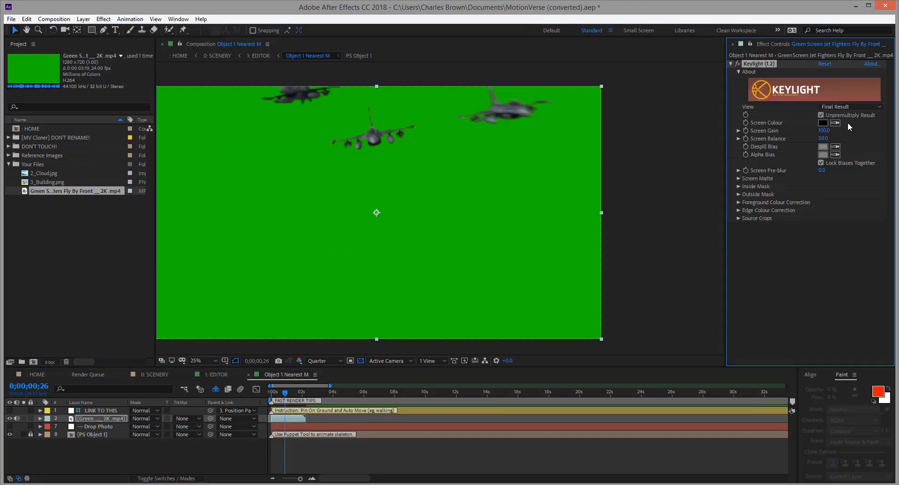
Sample the green backdrop as Keylight's Screen Colour for the jet fighters layer and check the key at 0;00;00;29
click(835, 123)
click(550, 201)
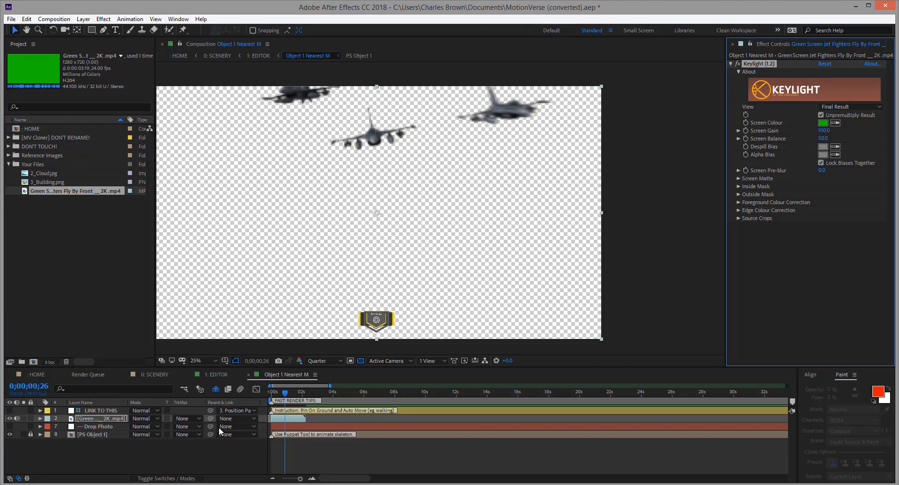
click(220, 457)
drag(284, 394, 288, 397)
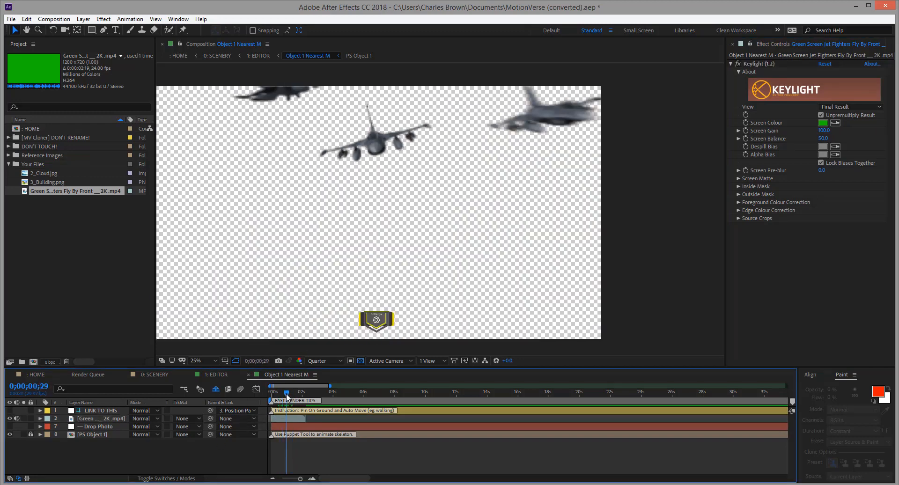
In the 1: EDITOR composition, enable Object 1 Visibility for the Animator Panel's Nearest Object and view the jets at 0;00;01;05
click(228, 374)
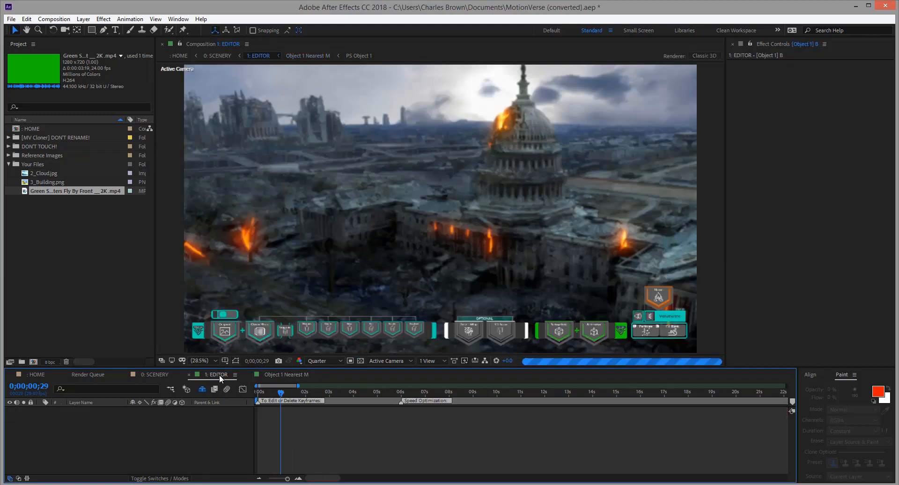
click(594, 330)
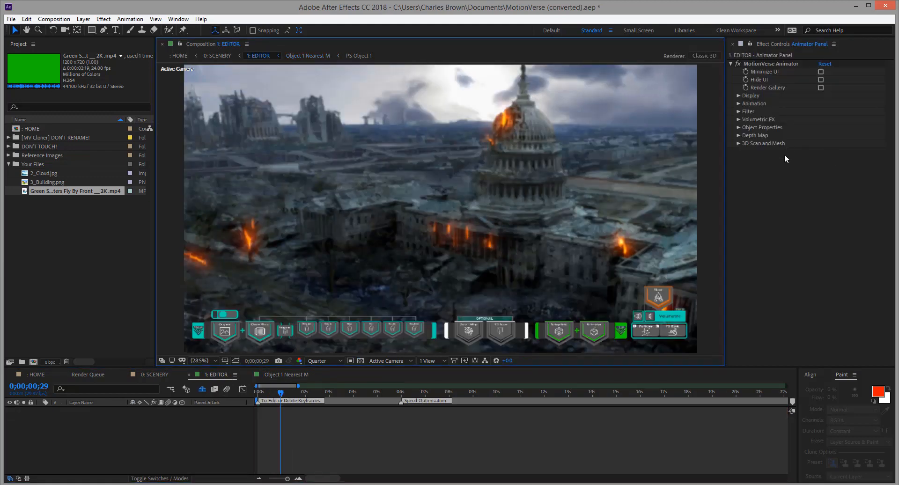
click(739, 129)
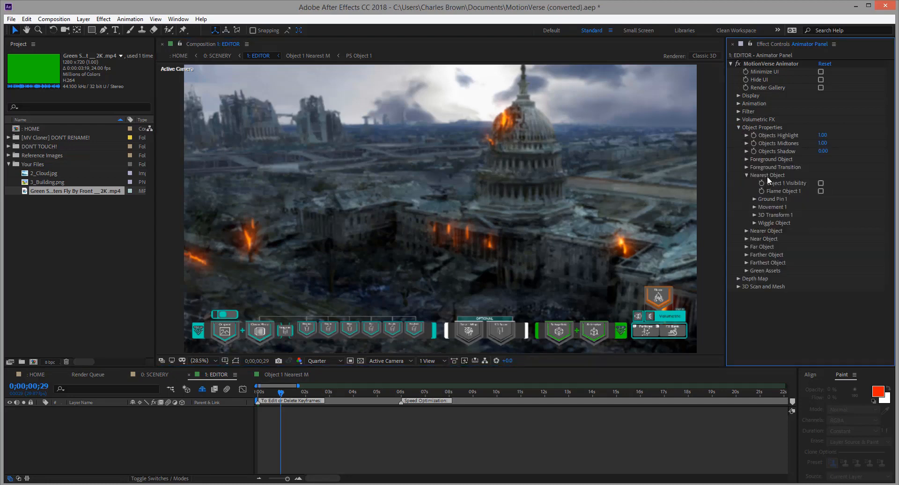
click(821, 183)
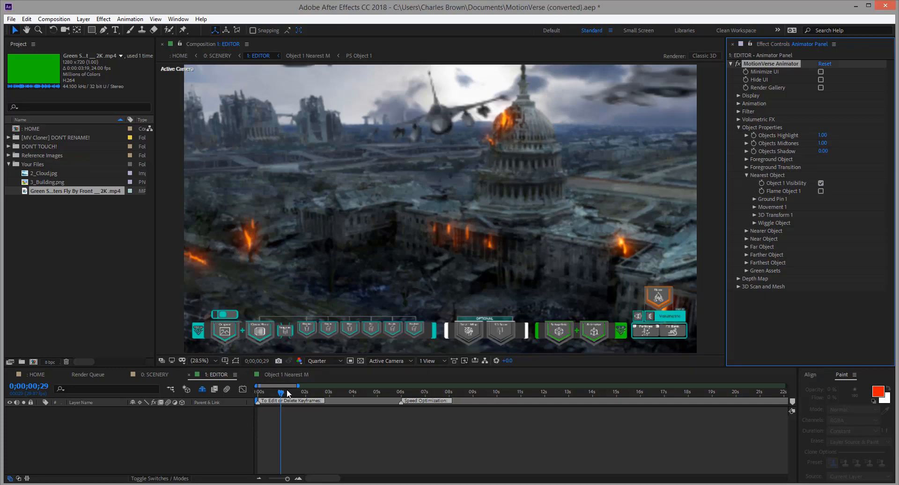
drag(288, 392, 286, 395)
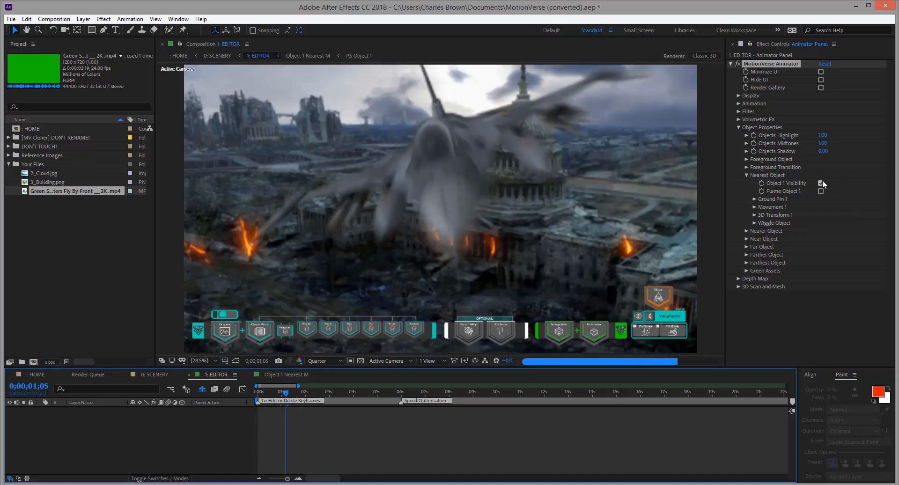
Disable Object 1 Visibility for the Nearest Object and collapse the Object Properties settings
click(821, 182)
click(746, 175)
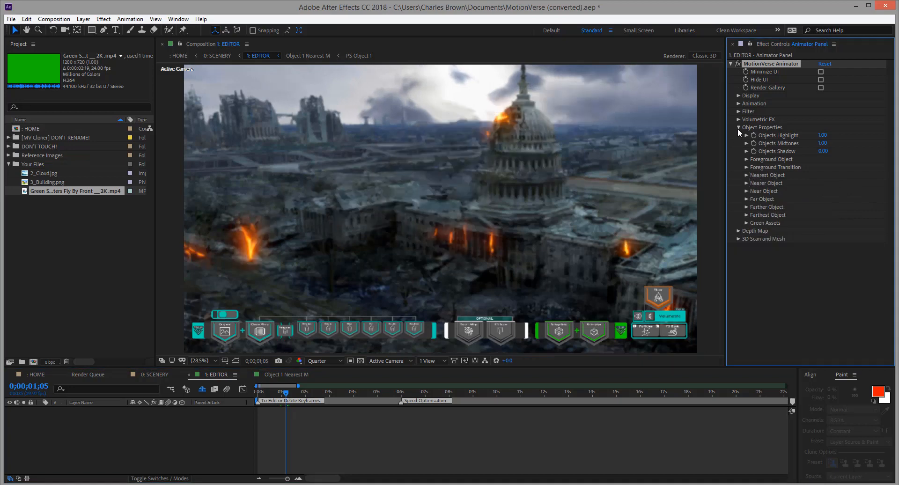
click(738, 128)
Enable Minimize UI and review the Fast Render options under the Display settings' Scene Selection
click(740, 96)
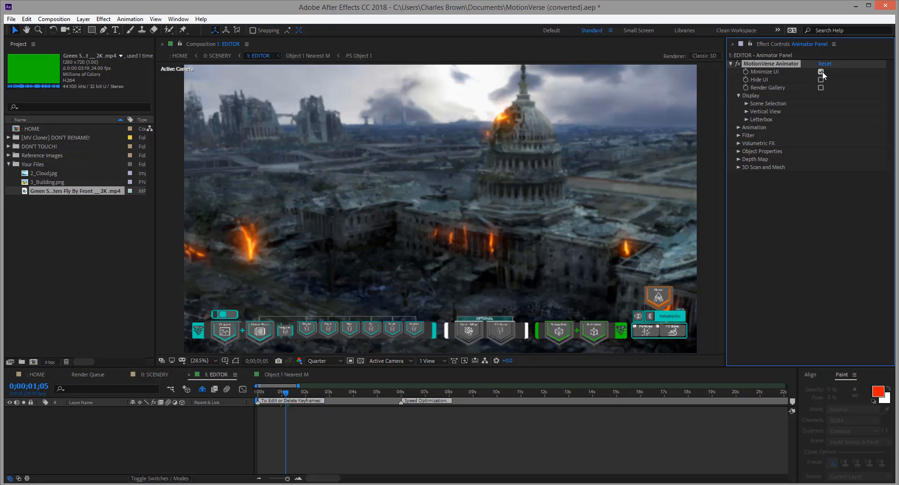
click(747, 103)
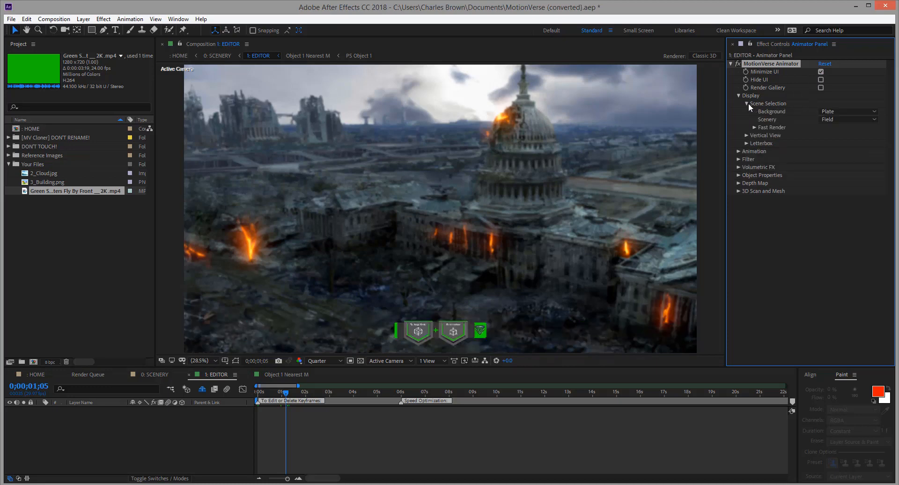
click(754, 127)
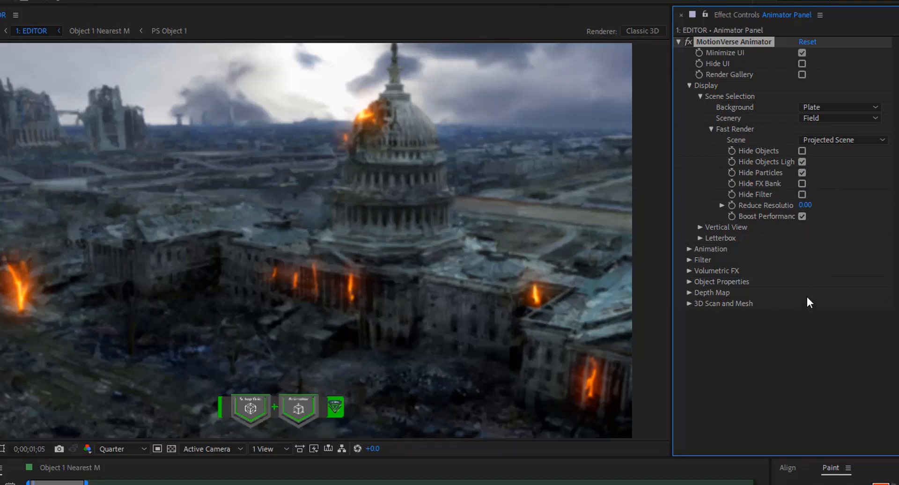
click(710, 130)
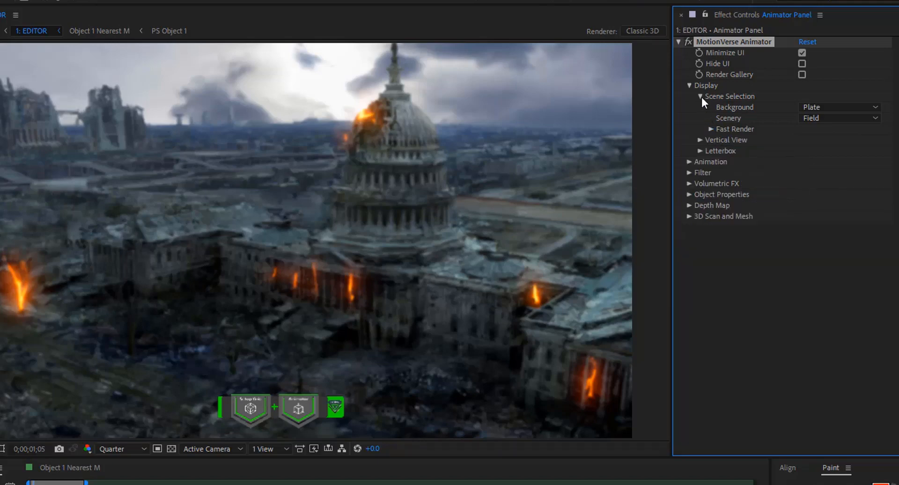
click(700, 96)
Expand the Animate Camera settings, end the work area at 0;00;03;00 and return the current time to 0;00;00;00
click(689, 131)
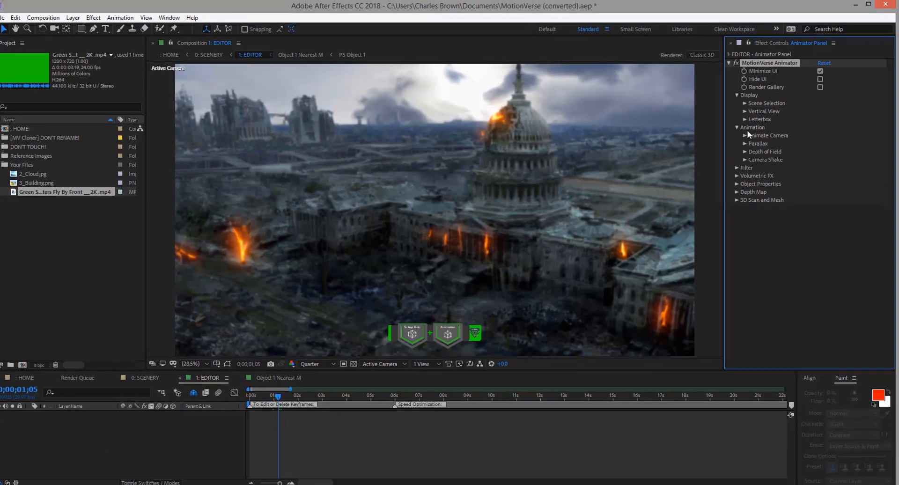
click(745, 135)
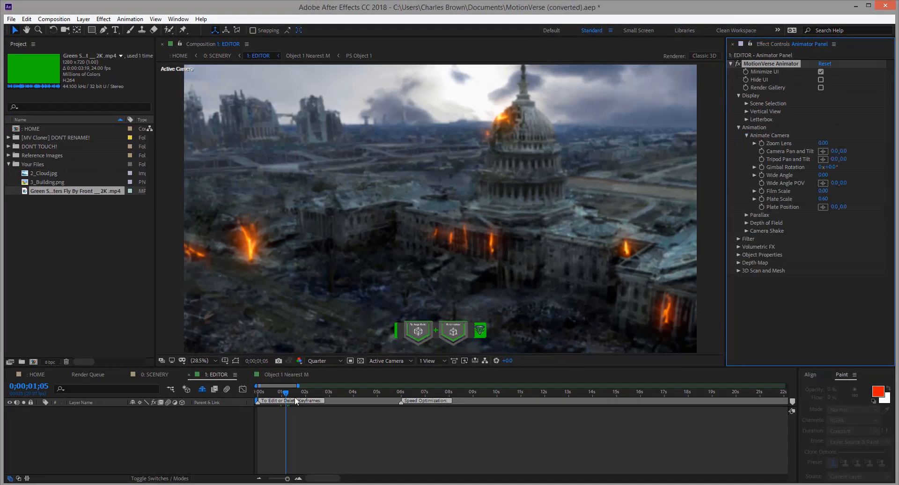
drag(293, 394, 330, 398)
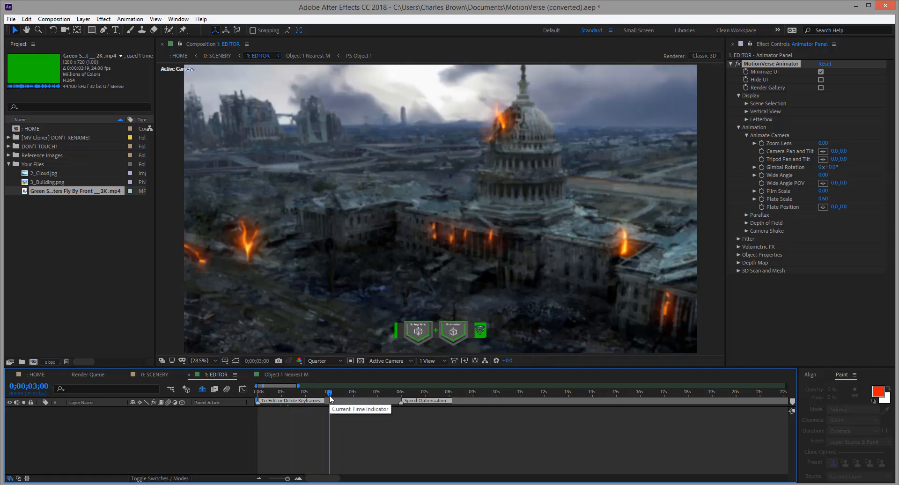
drag(305, 393, 248, 391)
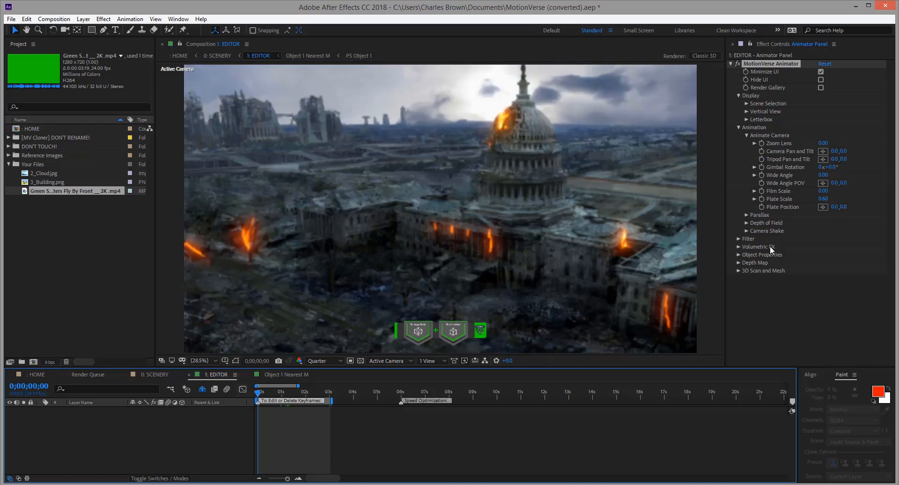
Start keyframing Zoom Lens and Camera Pan and Tilt at 0;00;00;00, setting Zoom Lens to 38.20
click(753, 144)
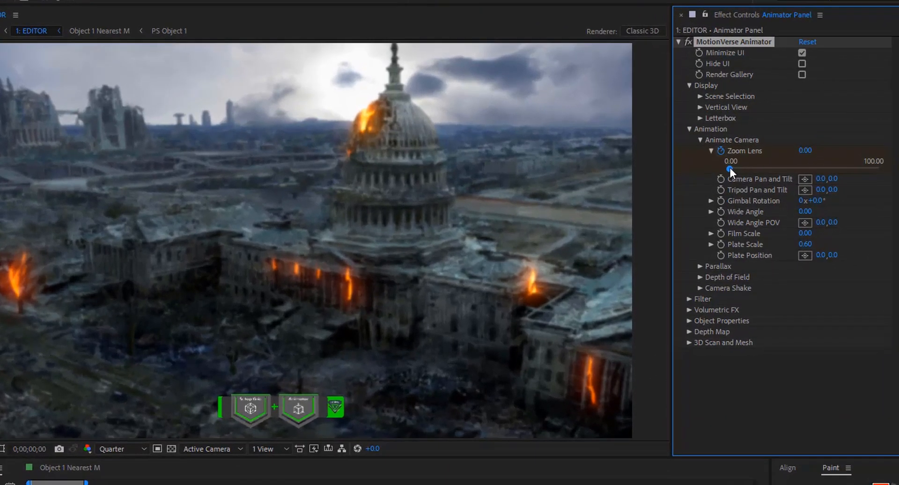
drag(730, 167, 781, 170)
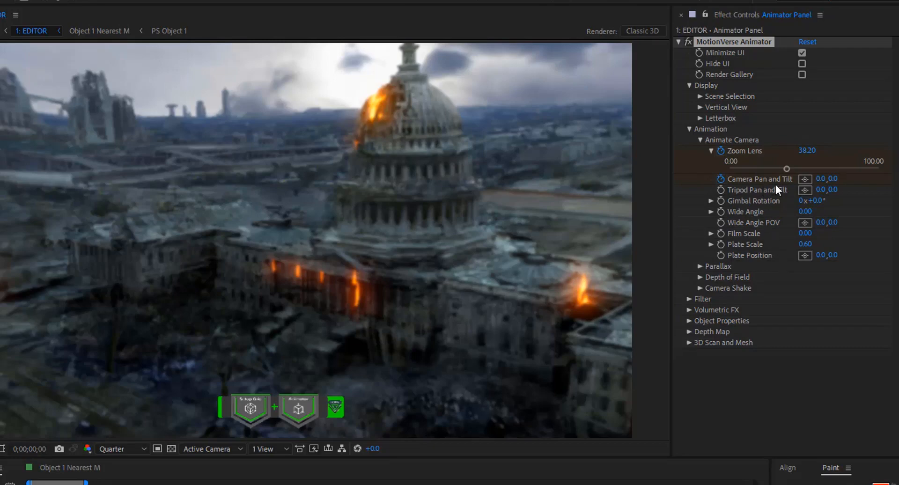
Enable the depth map and set its Map Selection to XYZDepth Generator
click(689, 332)
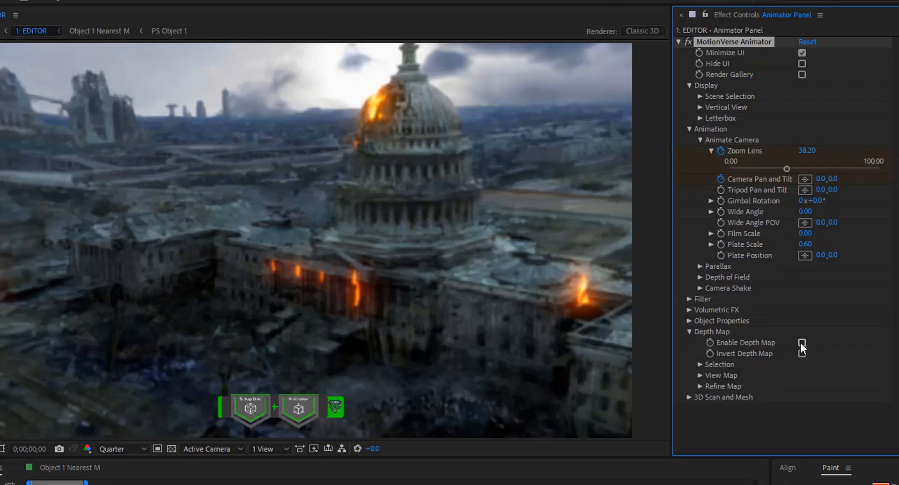
click(703, 367)
click(831, 375)
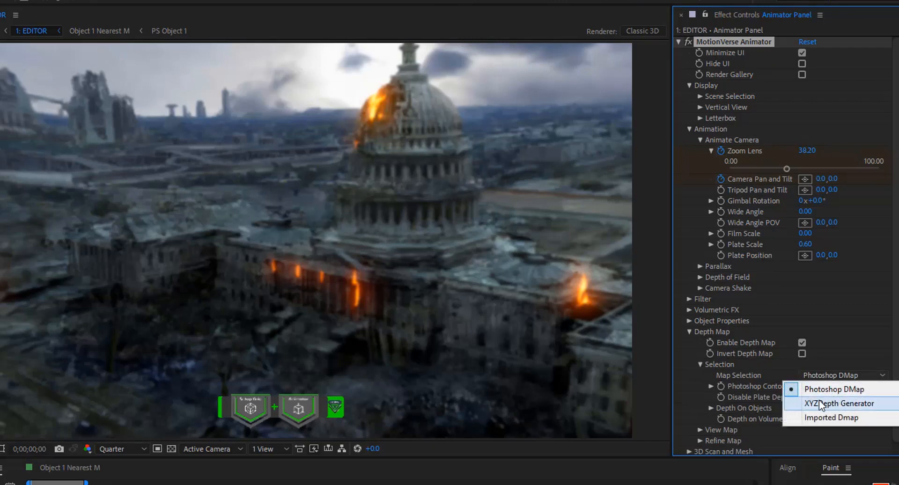
click(835, 401)
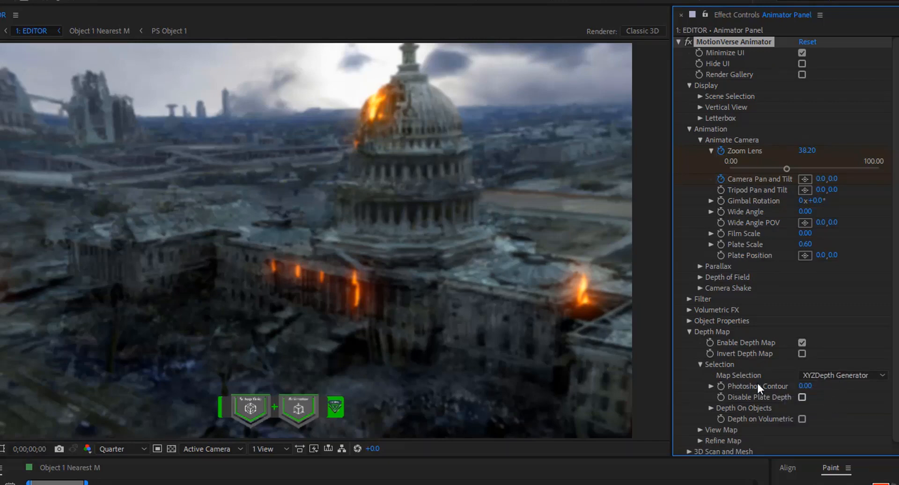
click(688, 332)
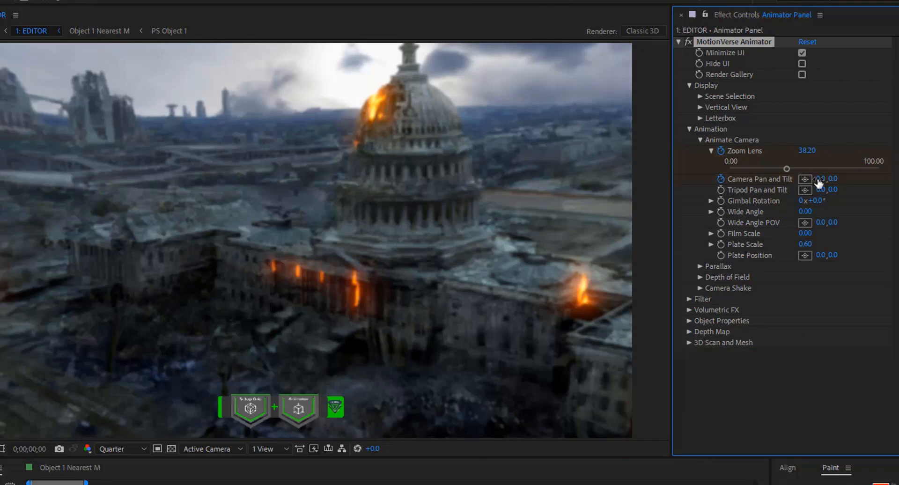
Set the starting Camera Pan and Tilt keyframe to -40.0, -71.0
mouse_move(818, 184)
mouse_down()
mouse_move(847, 178)
mouse_move(790, 179)
mouse_move(868, 177)
mouse_move(811, 177)
mouse_up()
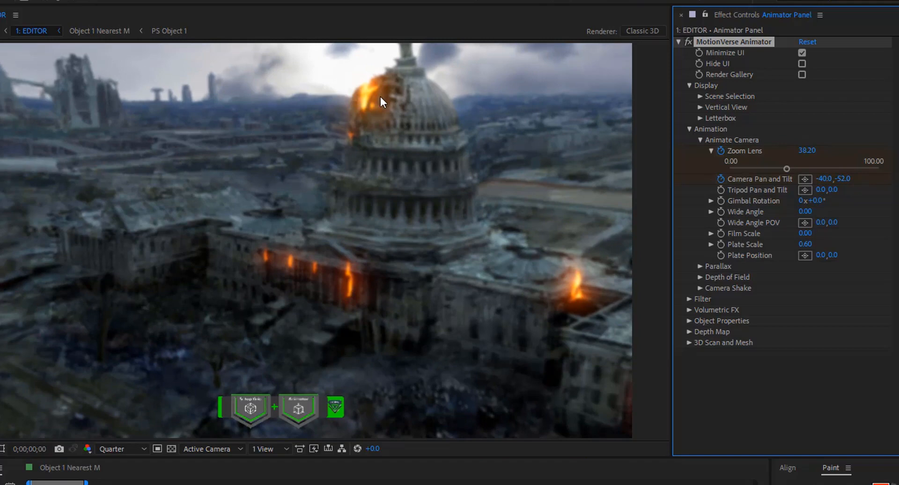
drag(841, 179, 842, 166)
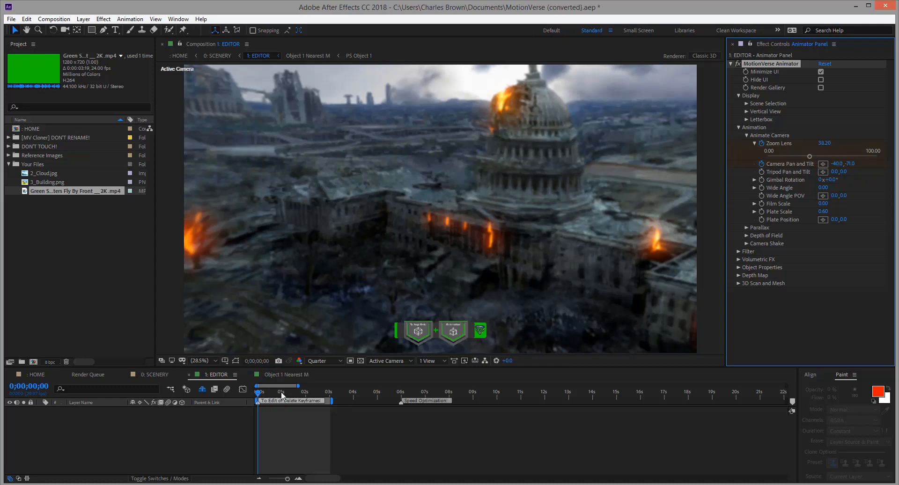
At 0;00;03;00, keyframe Zoom Lens at 0.00 and Camera Pan and Tilt at 0.0, 0.0
drag(281, 392, 321, 394)
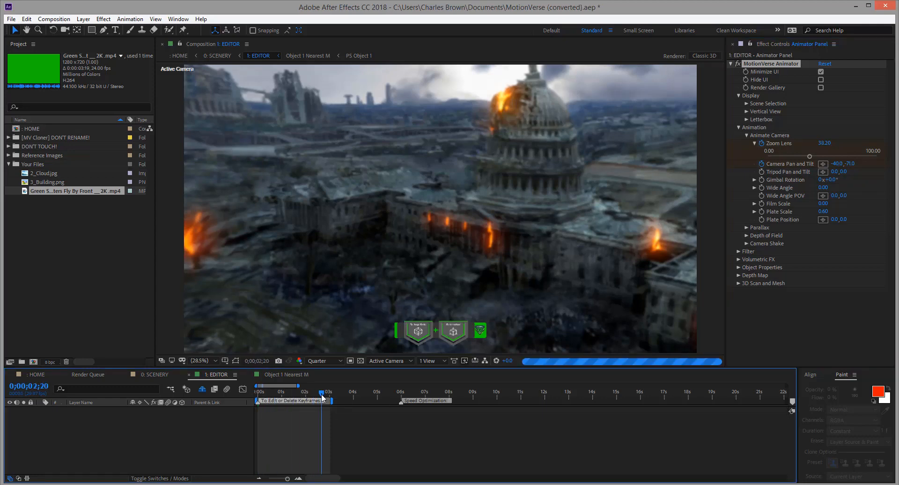
key(shift+Page_Down)
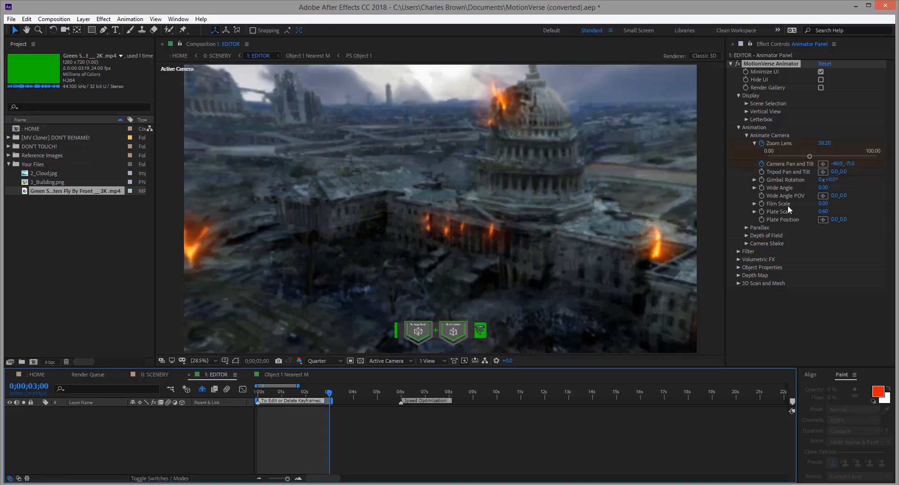
drag(808, 157, 768, 156)
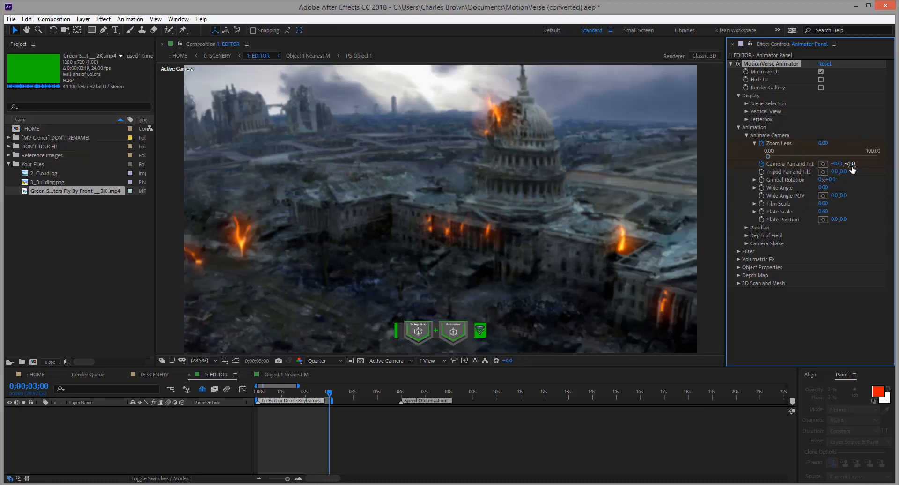
click(850, 164)
text(0)
click(836, 164)
text(0)
click(827, 299)
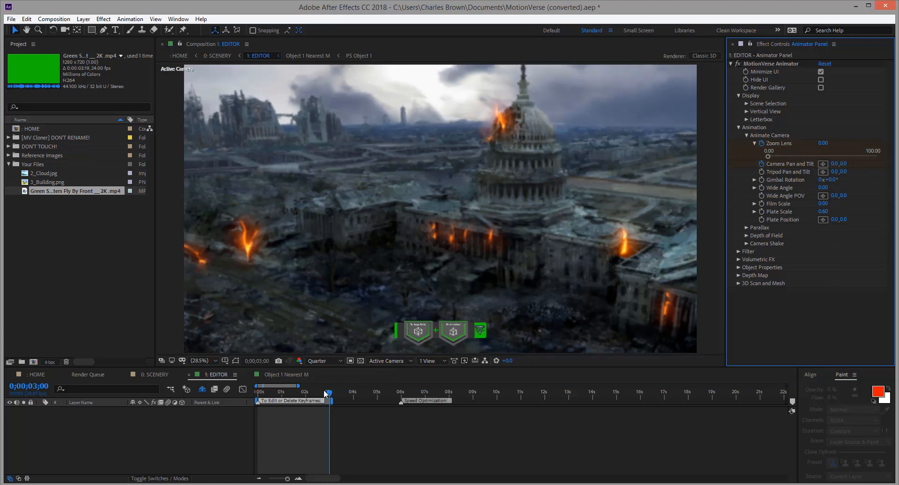
Preview the camera animation from 0;00;00;00
drag(327, 393, 235, 397)
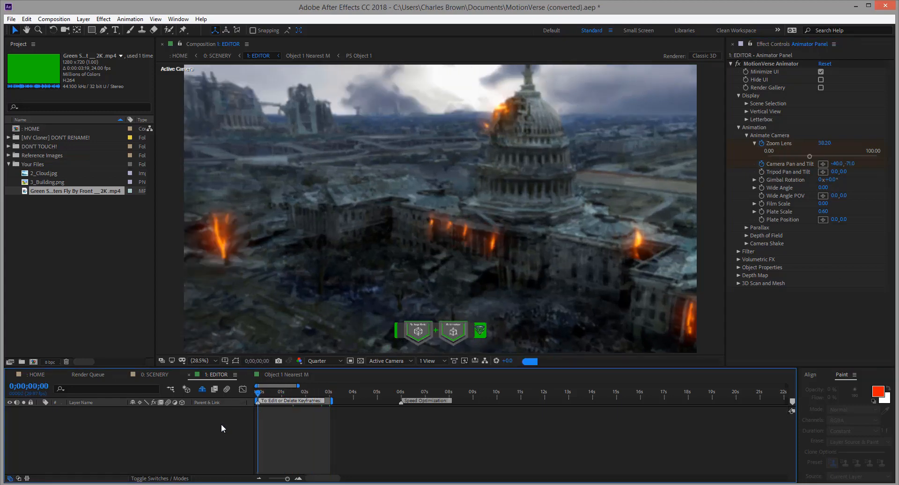
key(space)
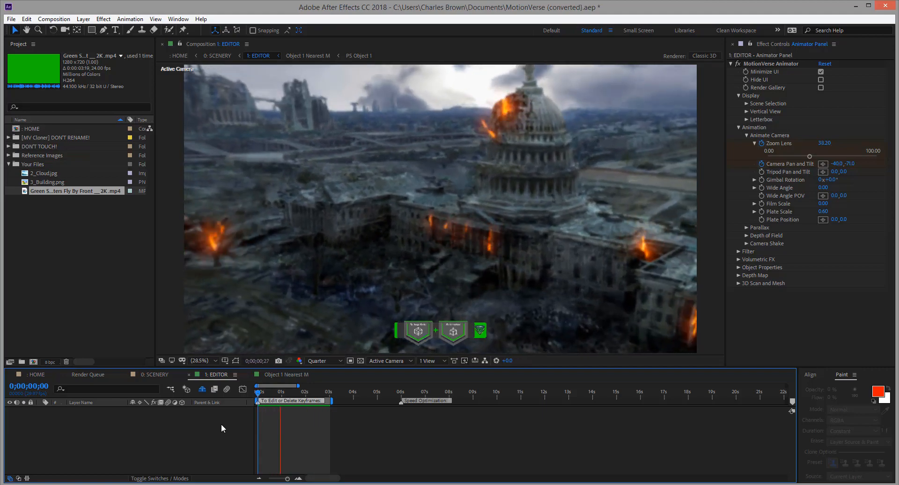
key(space)
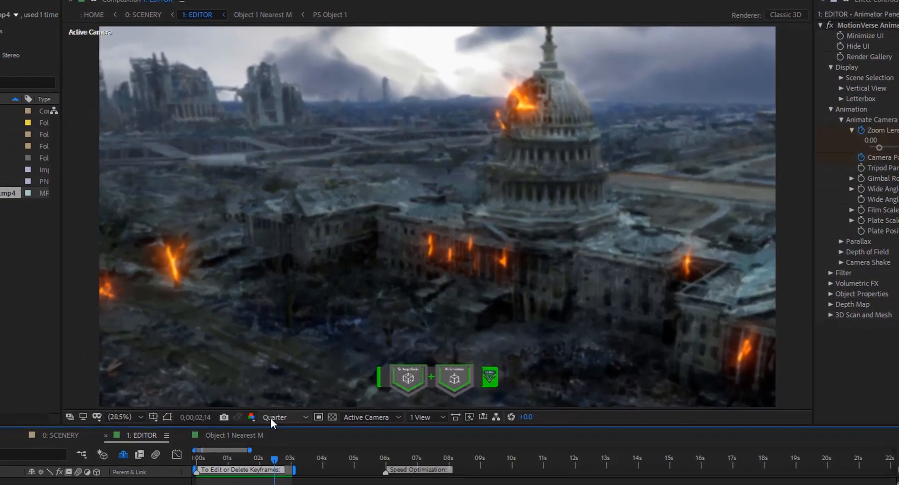
Inspect the frame at 0;00;02;14 in Full preview resolution and restore the resolution to Quarter
click(284, 397)
click(272, 454)
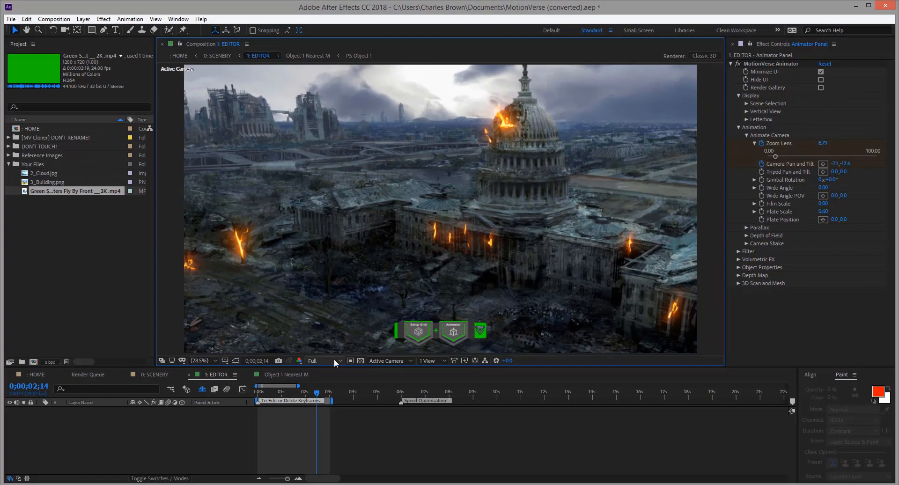
click(255, 471)
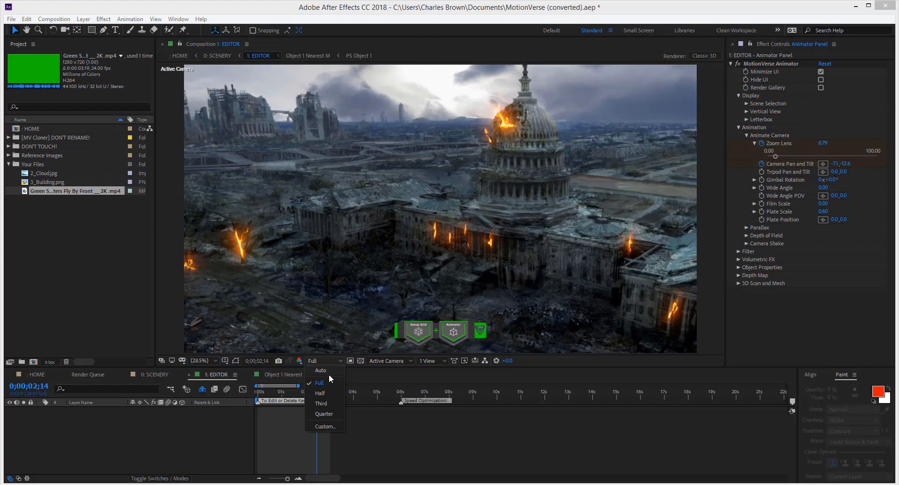
click(328, 415)
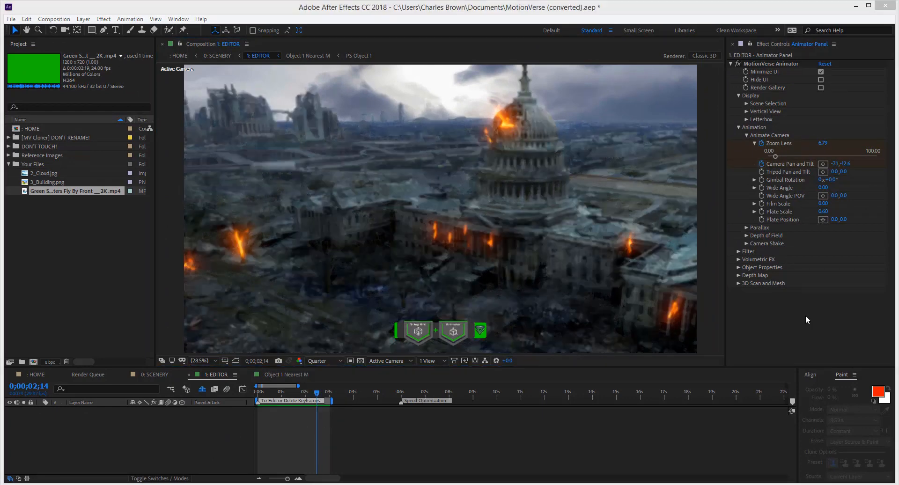
Turn on Object 1 Visibility for the Nearest Object in Object Properties
click(740, 127)
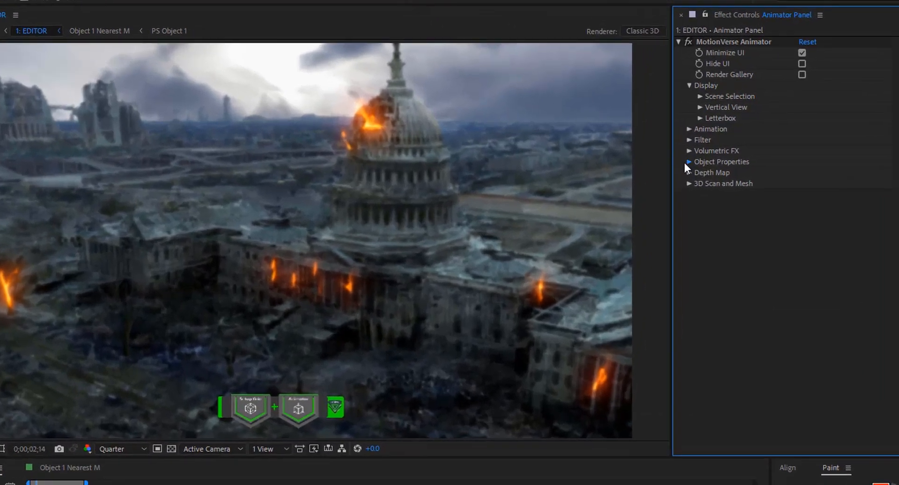
click(738, 151)
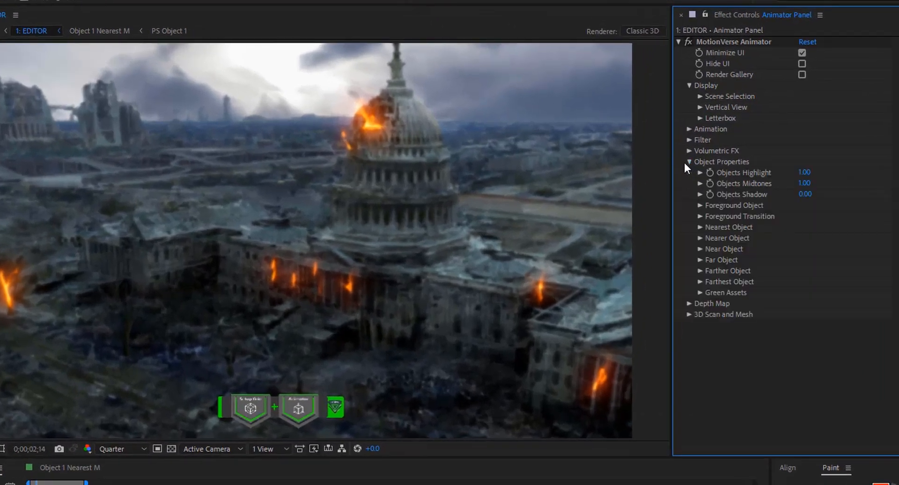
click(699, 227)
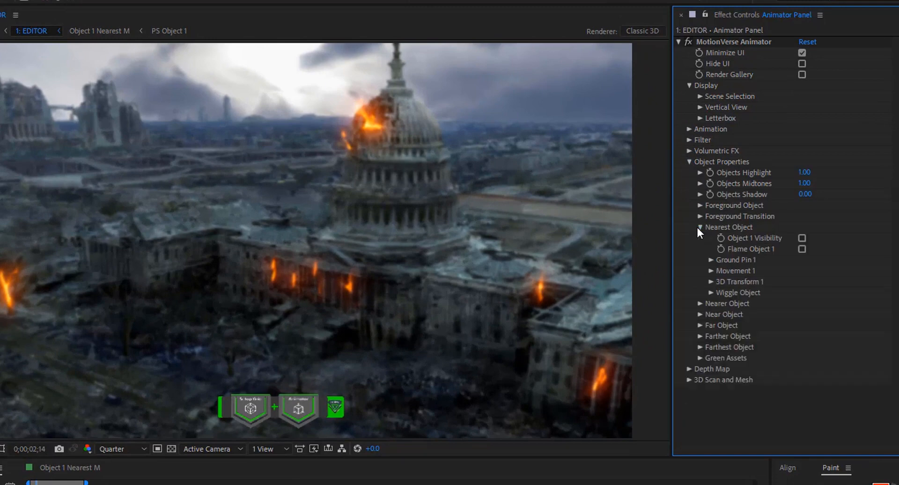
click(802, 238)
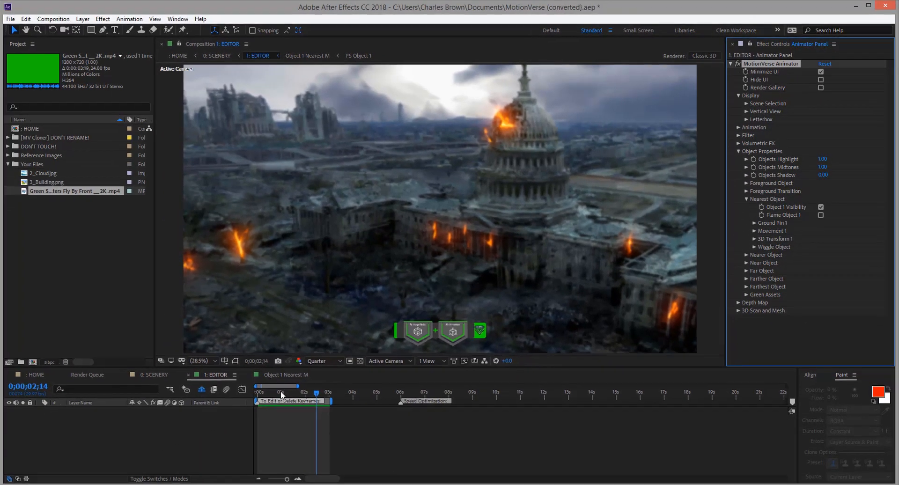
Shift the jet fighter clip later in the Object 1 Nearest M composition and check its timing in 1: EDITOR
click(276, 394)
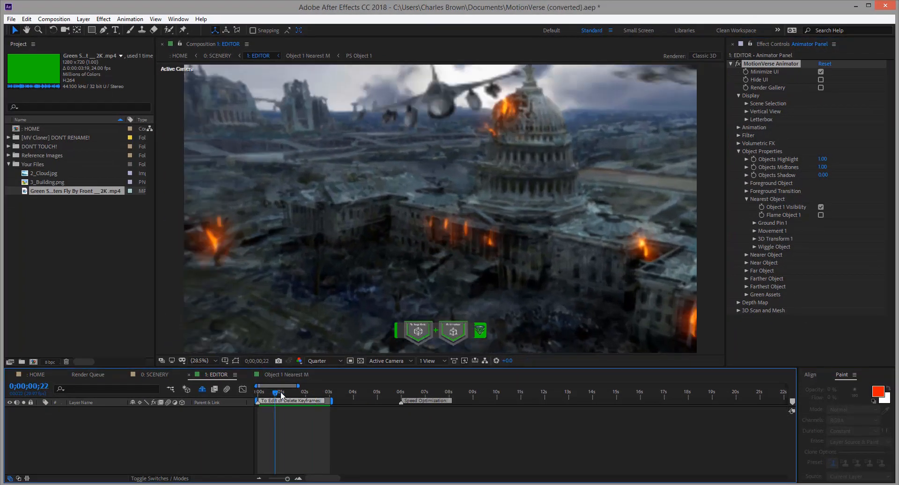
drag(275, 395, 287, 395)
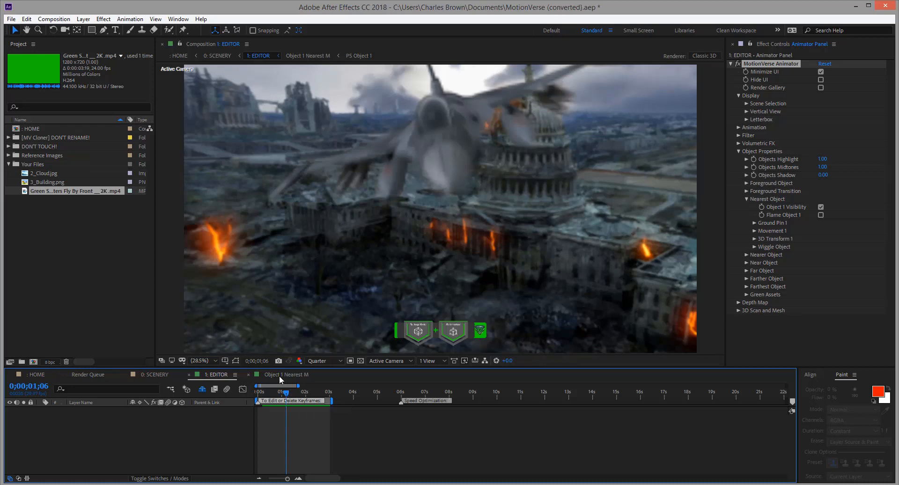
click(280, 375)
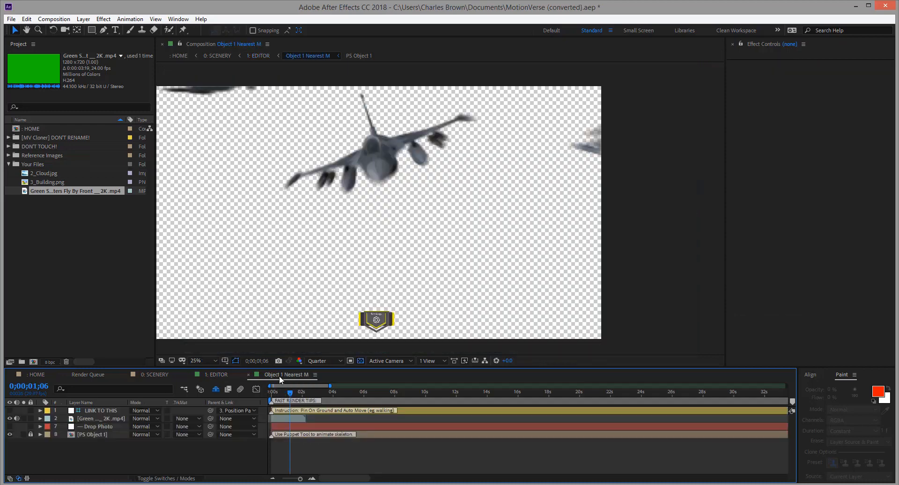
click(286, 418)
drag(286, 418, 285, 390)
click(227, 375)
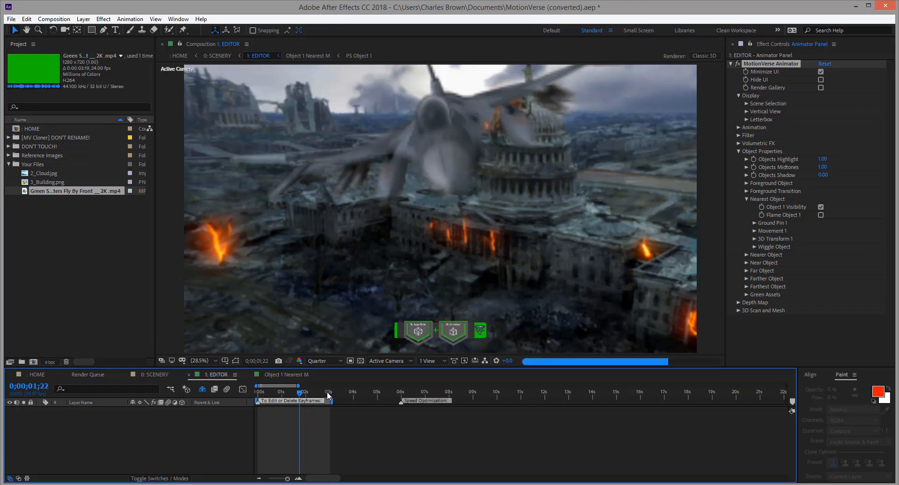
click(328, 395)
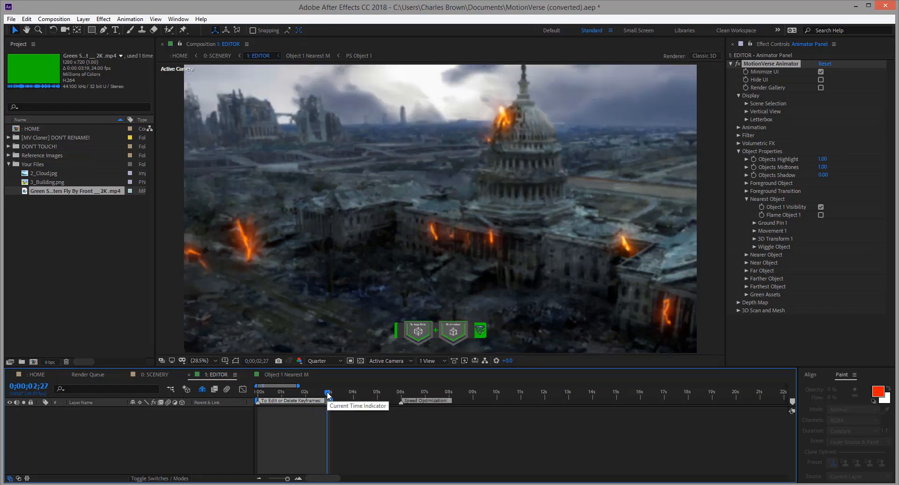
drag(328, 396, 304, 395)
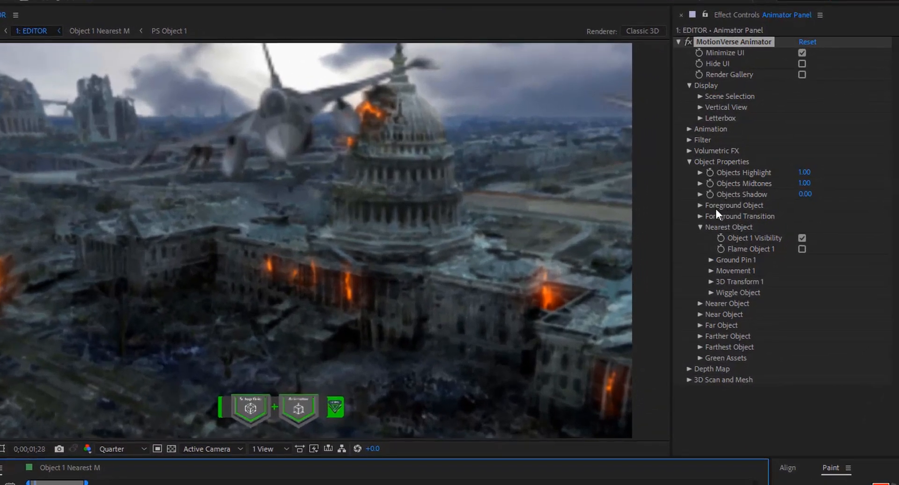
Activate Quick DoF in the animator's Depth of Field settings
click(690, 162)
click(688, 129)
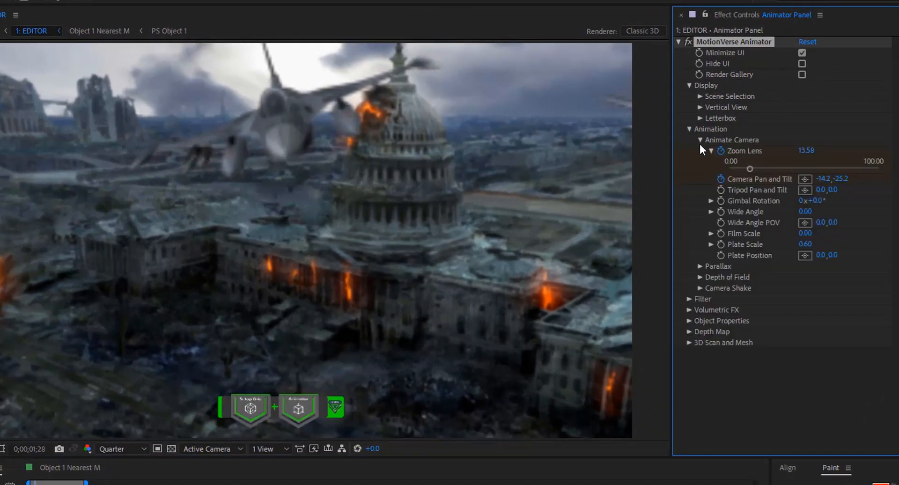
click(701, 140)
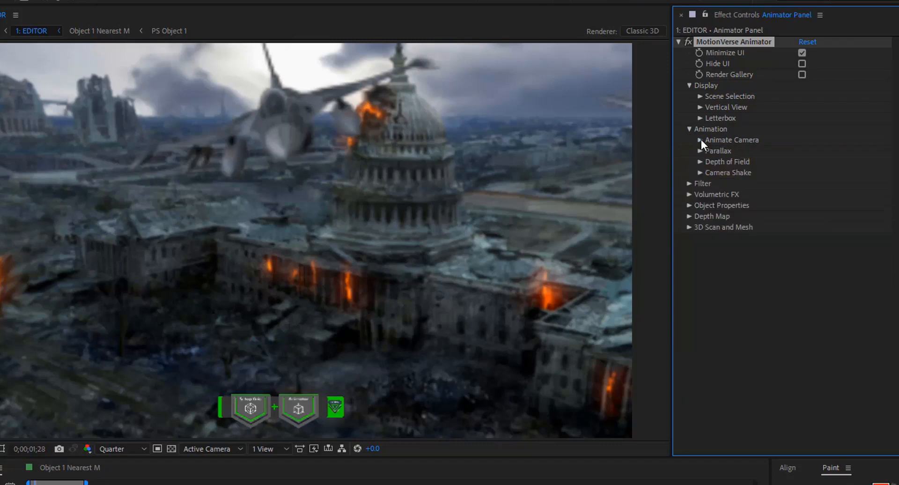
click(700, 162)
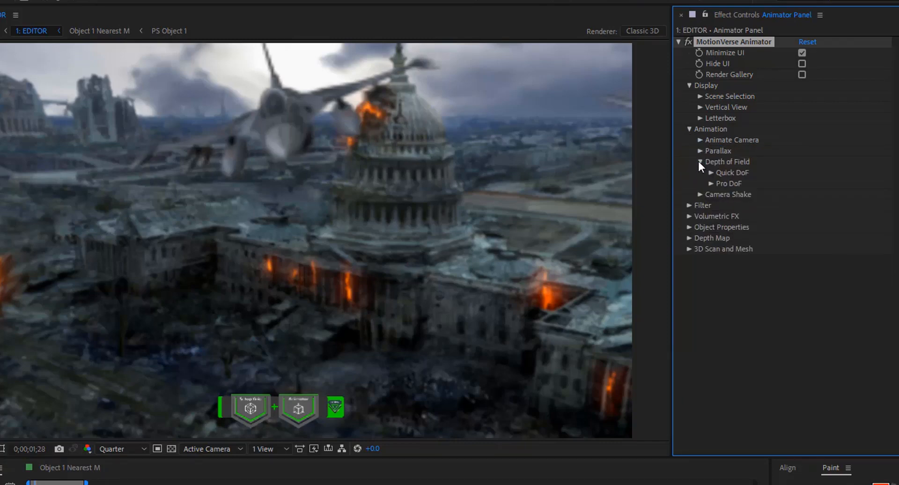
click(711, 173)
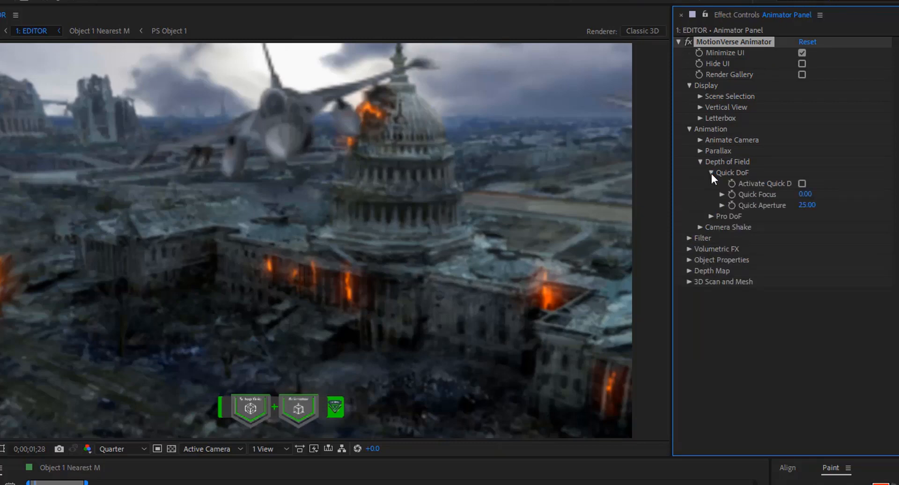
click(711, 215)
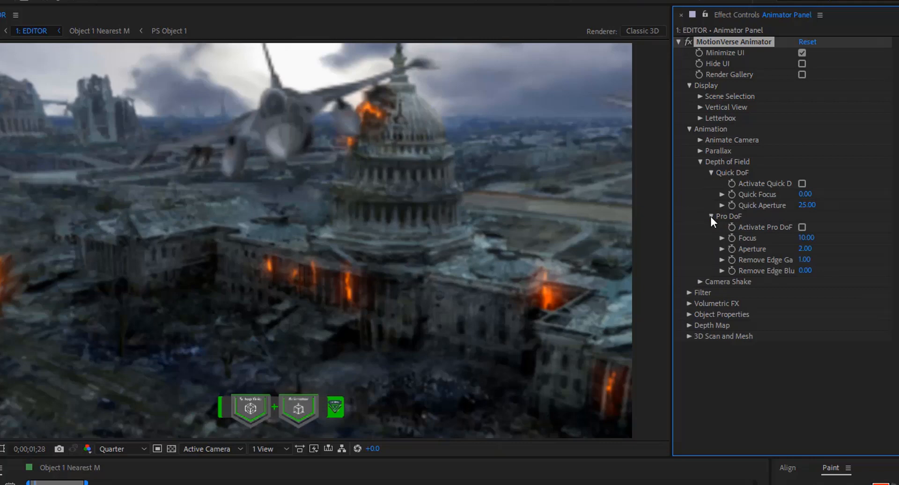
click(710, 216)
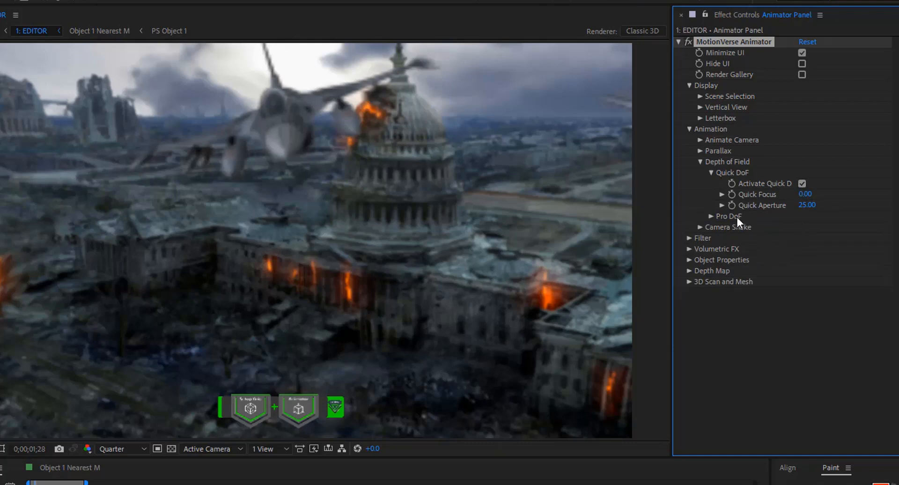
At 0;00;01;12, set Quick Focus to 0.00 and enable its keyframing
click(722, 194)
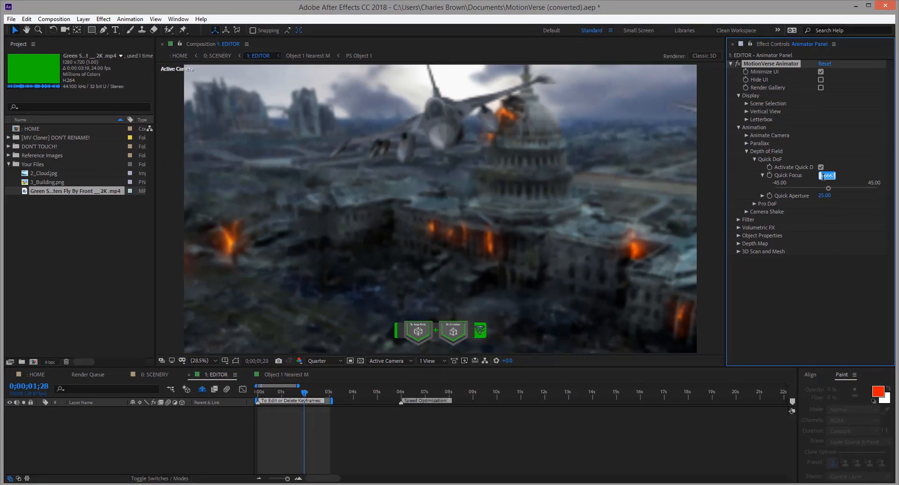
drag(308, 398, 291, 396)
click(819, 174)
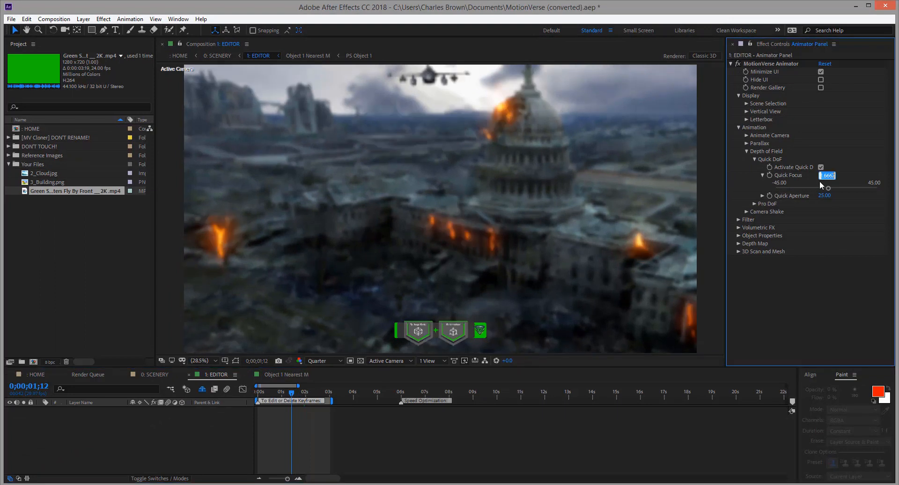
key(Return)
click(769, 175)
At 0;00;01;29, keyframe Quick Focus at 5.00 to focus on the jet
drag(299, 393, 307, 392)
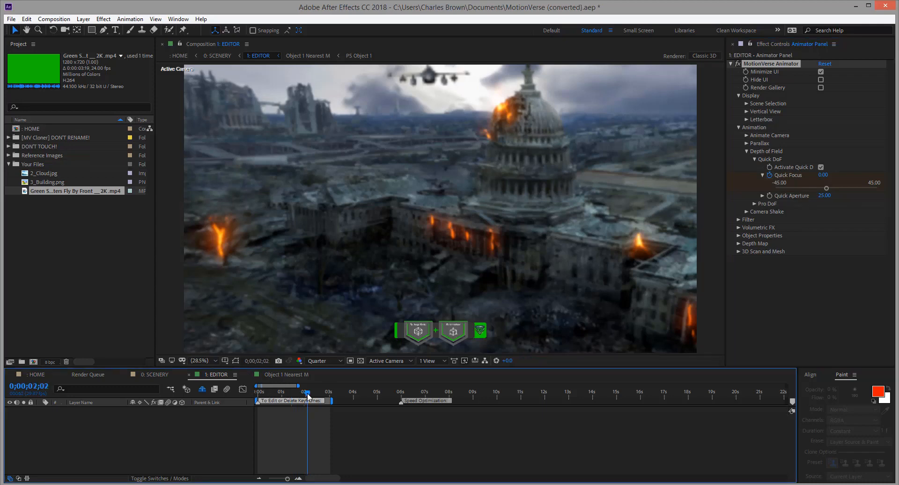
drag(307, 392, 305, 392)
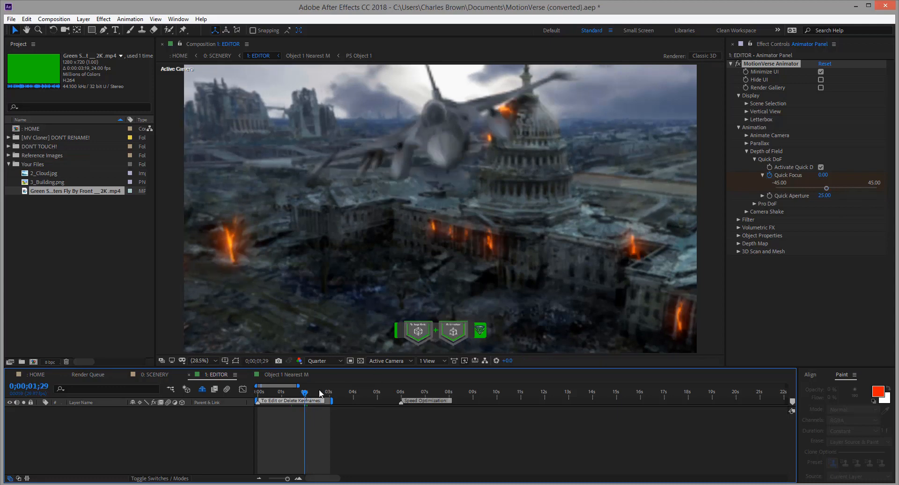
click(824, 175)
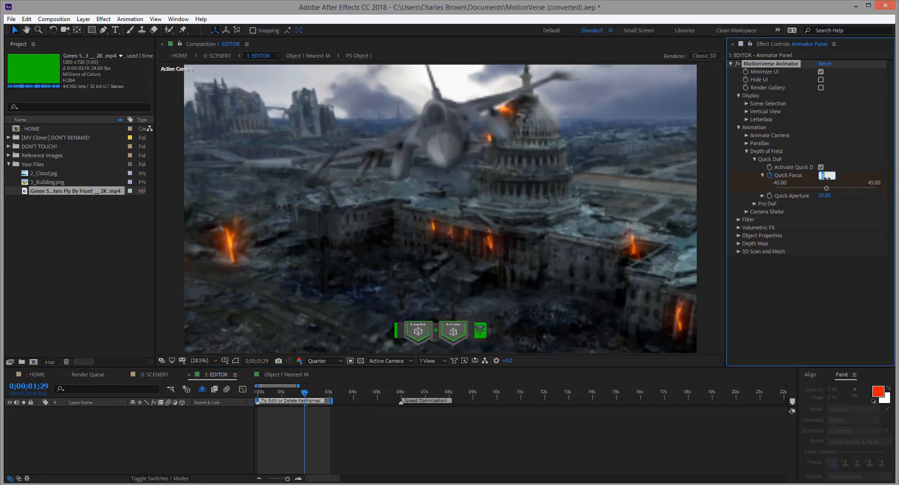
click(840, 278)
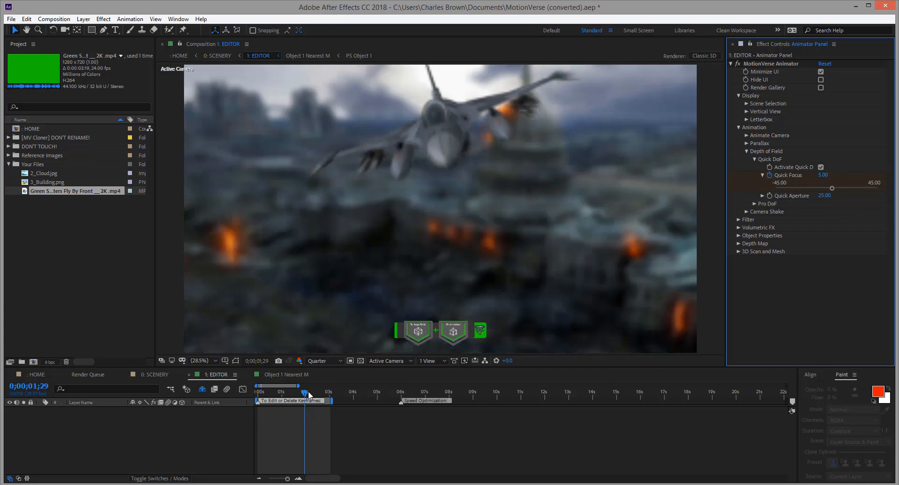
At 0;00;02;14, keyframe Quick Focus at 0.00 and scrub back to 0;00;01;23 to check the focus change
drag(307, 393, 318, 396)
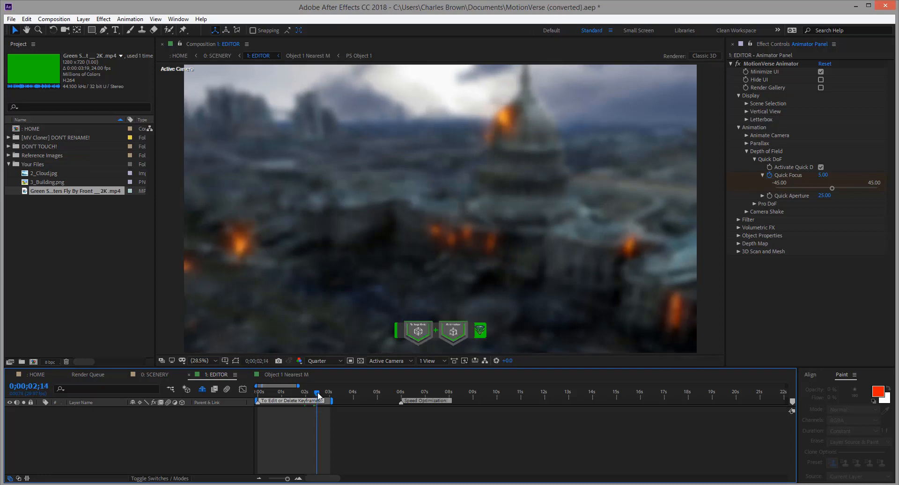
click(823, 174)
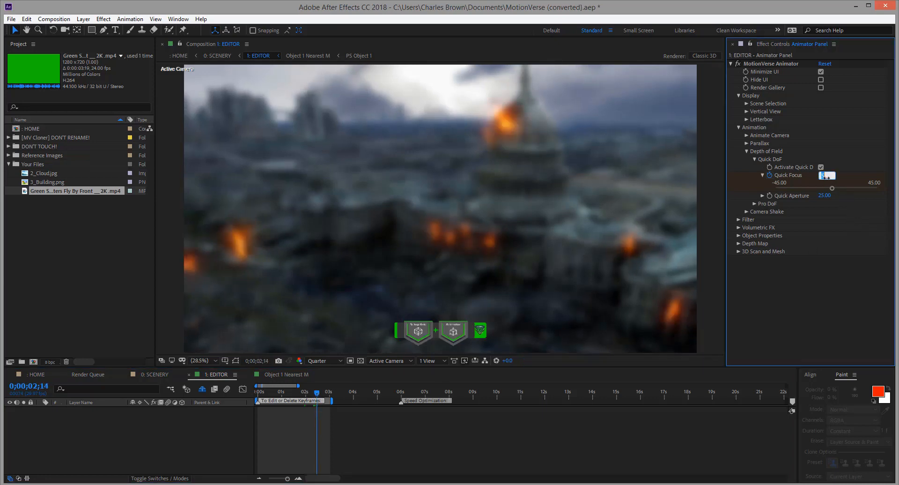
text(0)
key(Return)
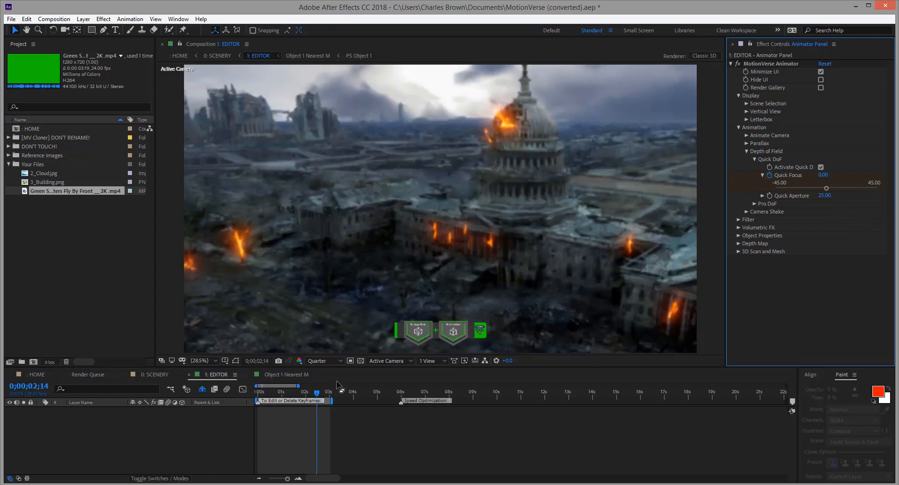
click(298, 396)
mouse_move(297, 397)
mouse_down()
mouse_move(326, 397)
mouse_move(301, 398)
mouse_up()
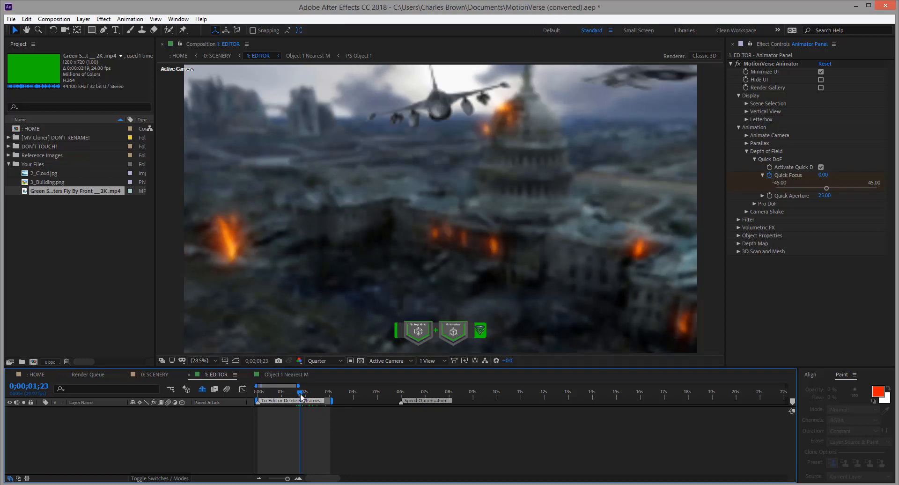
Enable keyframing for the Camera Shake's Shake Per Second and Shake Intensity at 0.00 as the jet approaches
click(754, 160)
click(747, 151)
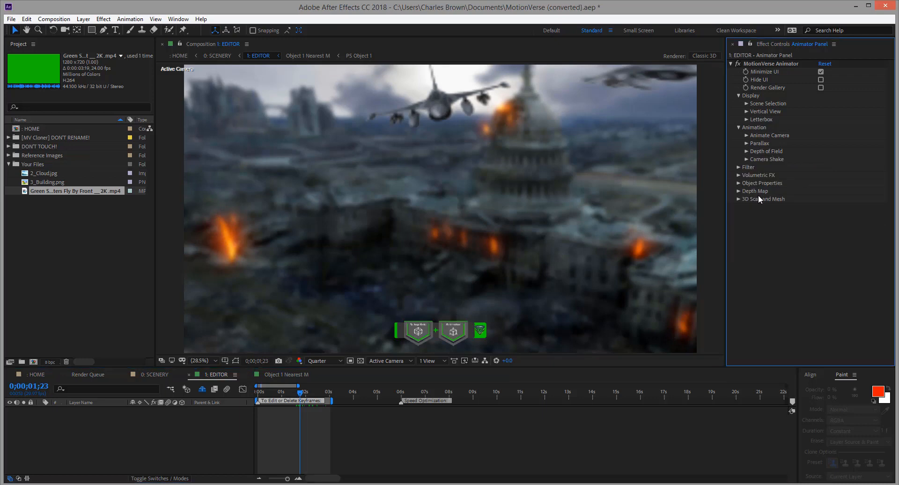
click(747, 160)
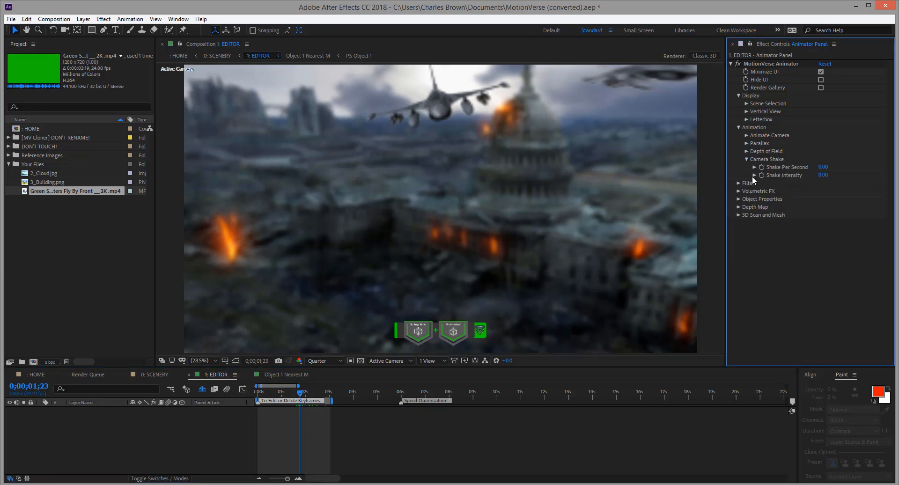
click(754, 175)
click(754, 167)
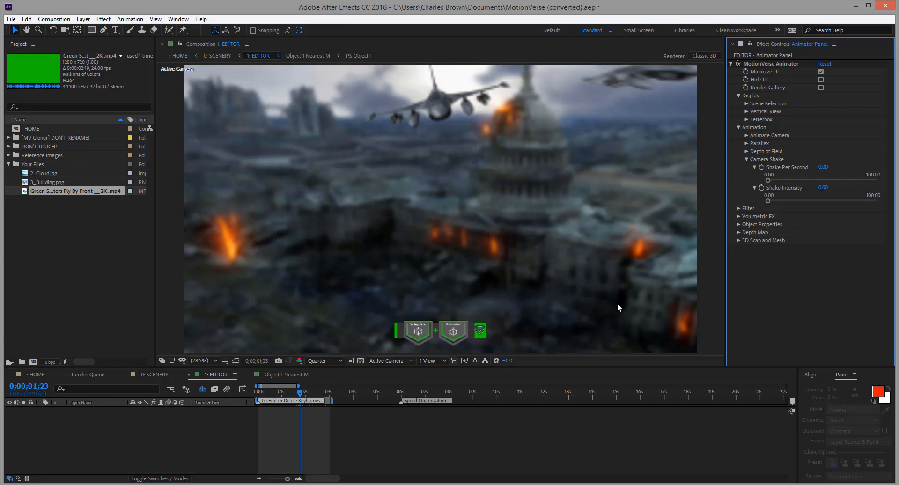
click(301, 397)
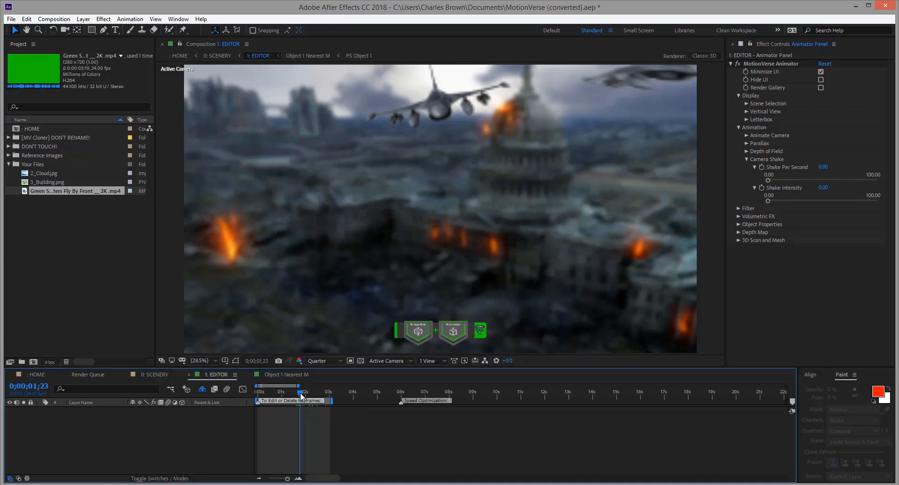
click(302, 397)
click(761, 167)
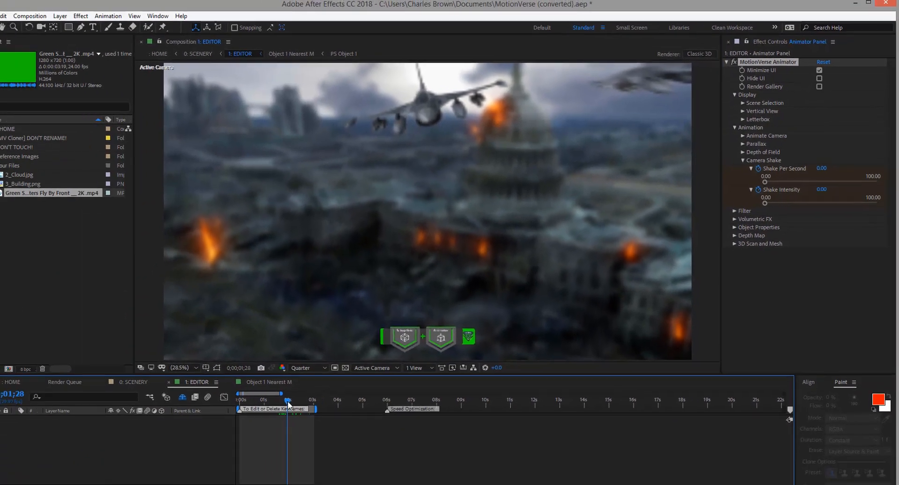
At 0;00;02;01, keyframe Shake Per Second at 3.00 and Shake Intensity at 30.00
click(307, 397)
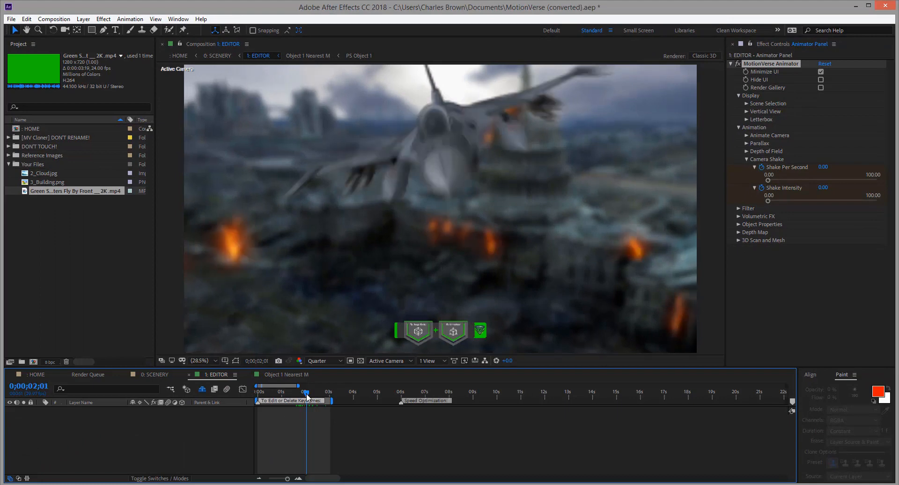
click(824, 168)
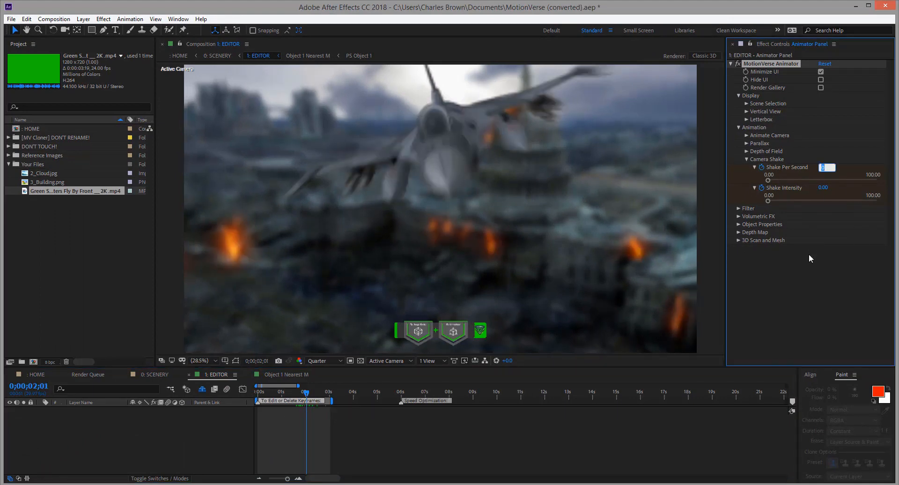
text(3)
key(Return)
click(823, 187)
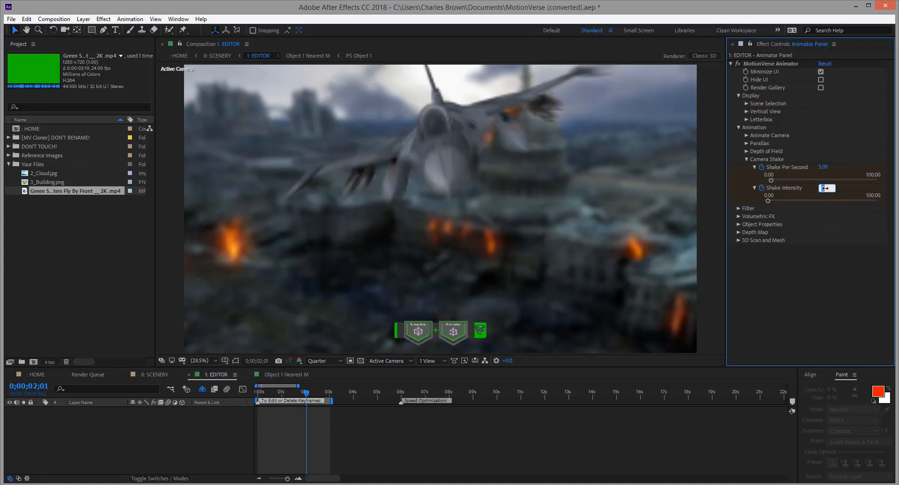
text(30)
key(Return)
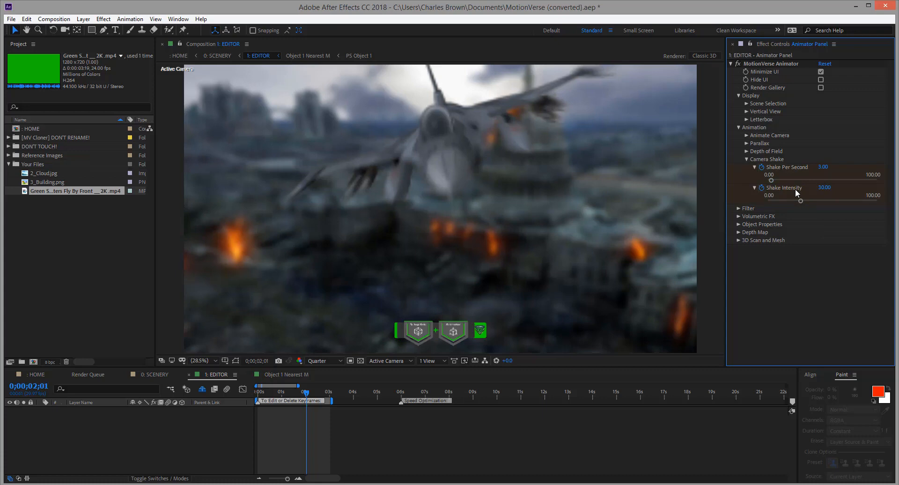
Return to the start of the timeline and preview the EDITOR composition with the keyframed camera shake
drag(306, 392, 282, 391)
key(Home)
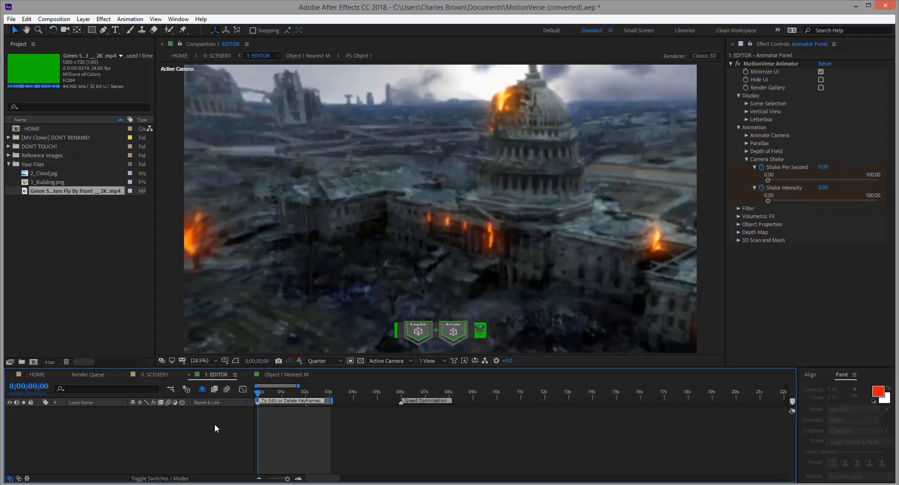
key(space)
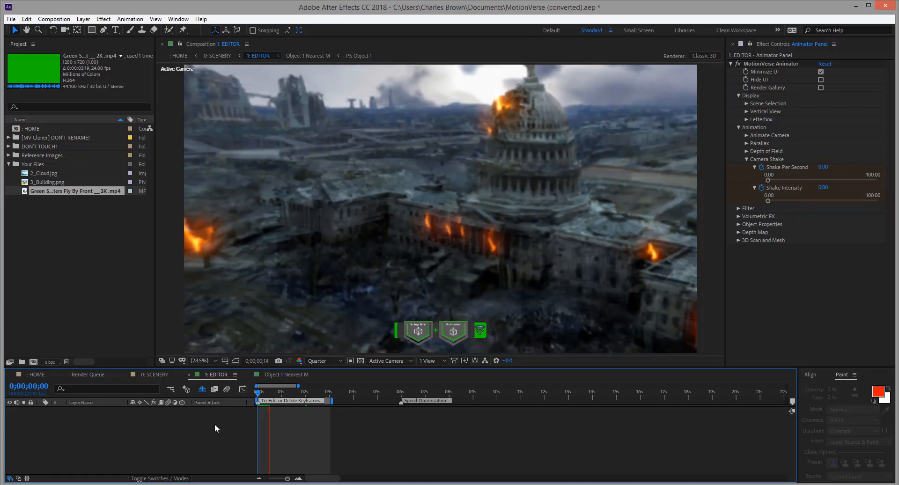
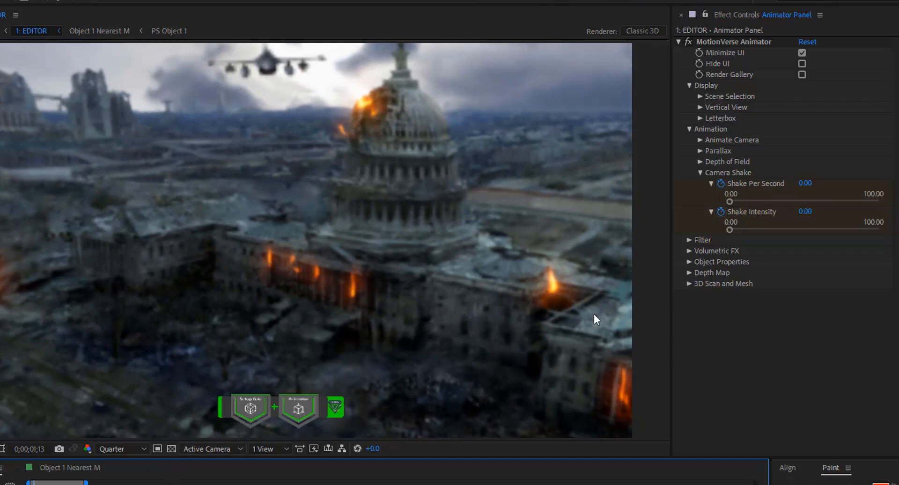
Restore the full MotionVerse UI, open the FX Bank and enable Fog with Front Fog and Fog Field Flow
click(700, 174)
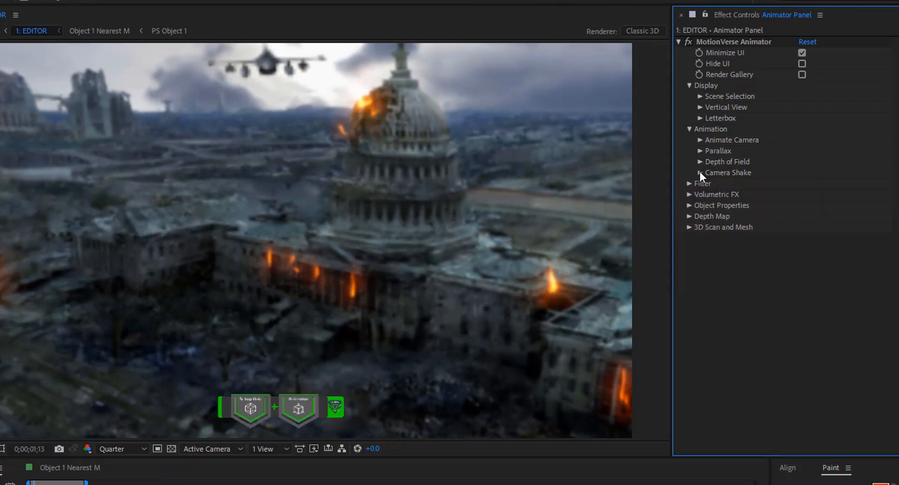
click(689, 129)
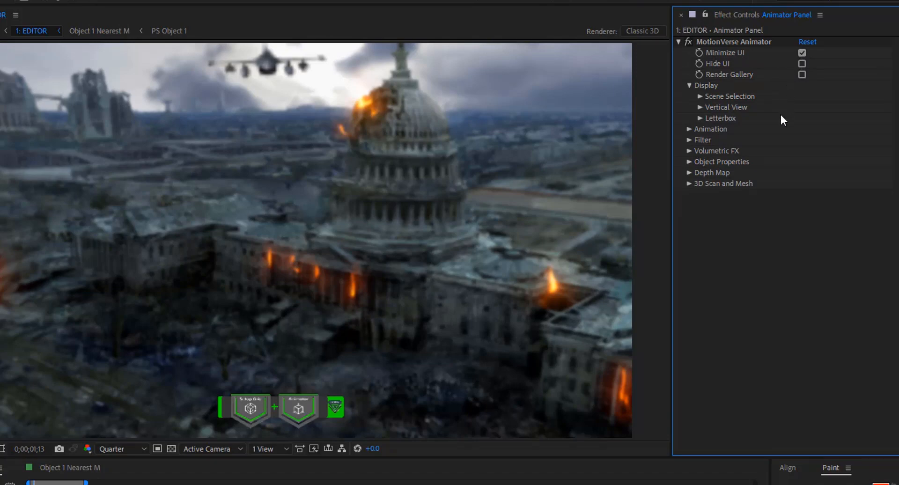
click(803, 54)
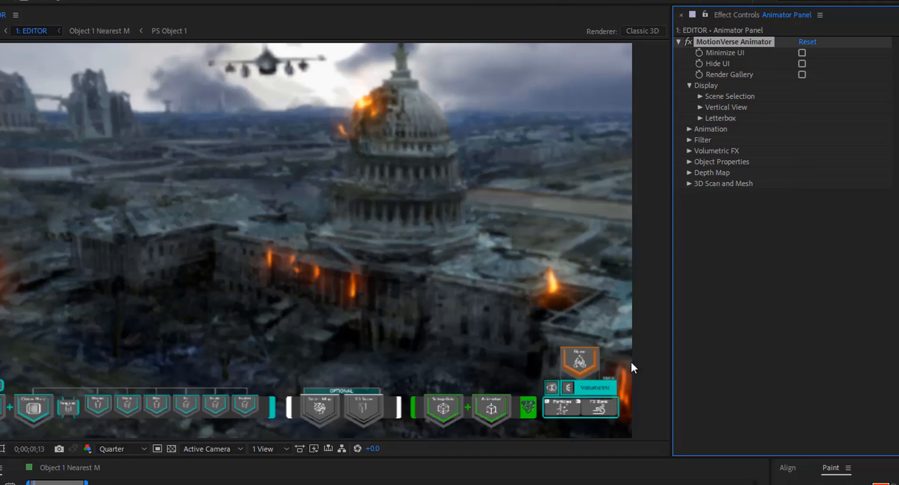
click(600, 413)
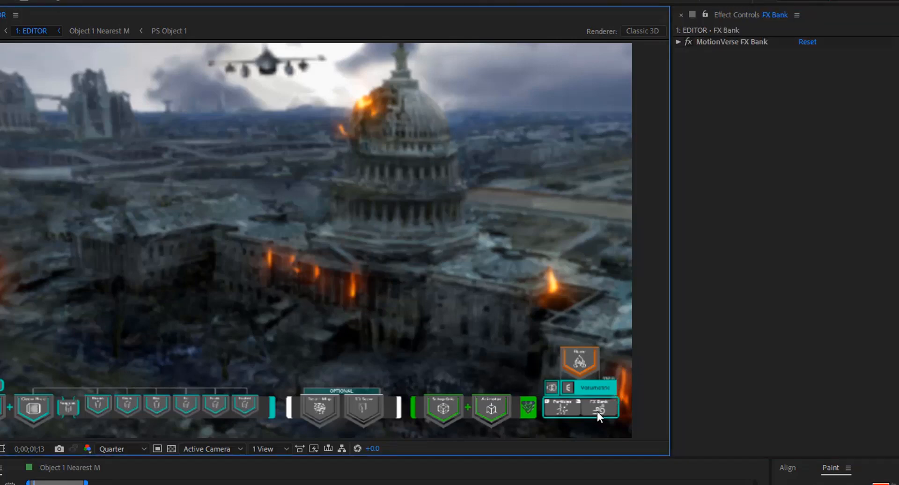
click(678, 42)
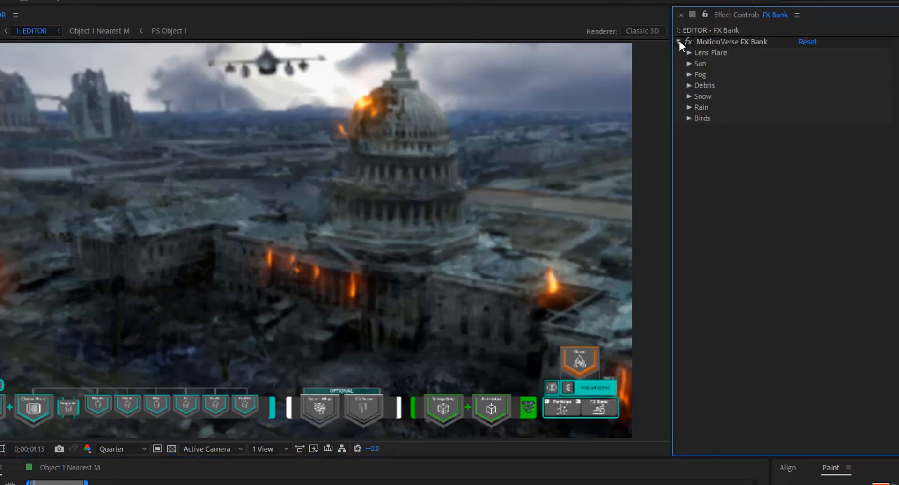
click(689, 75)
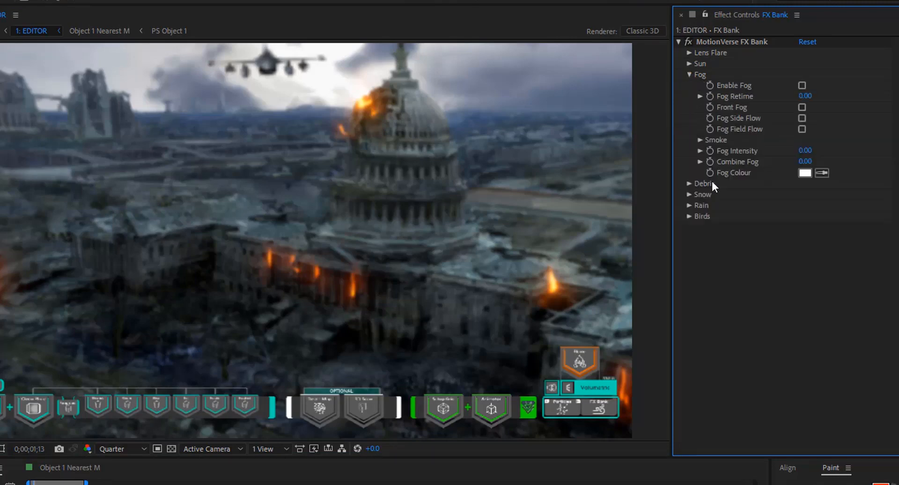
click(801, 85)
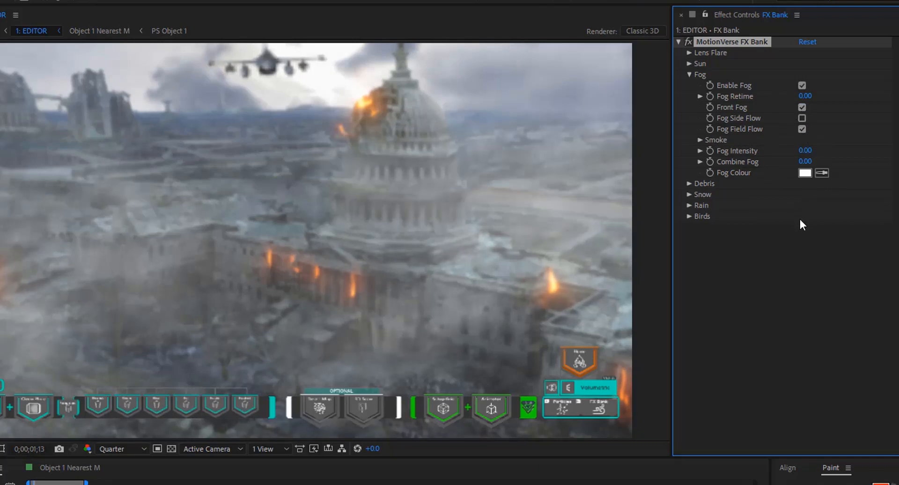
Set the Fog Colour to orange FF981E
click(805, 173)
drag(688, 367, 683, 383)
drag(628, 249, 618, 228)
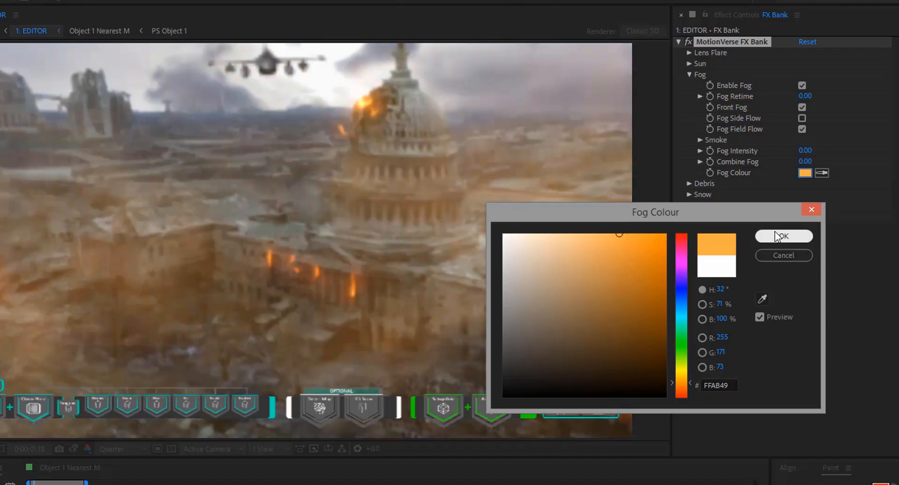
click(780, 236)
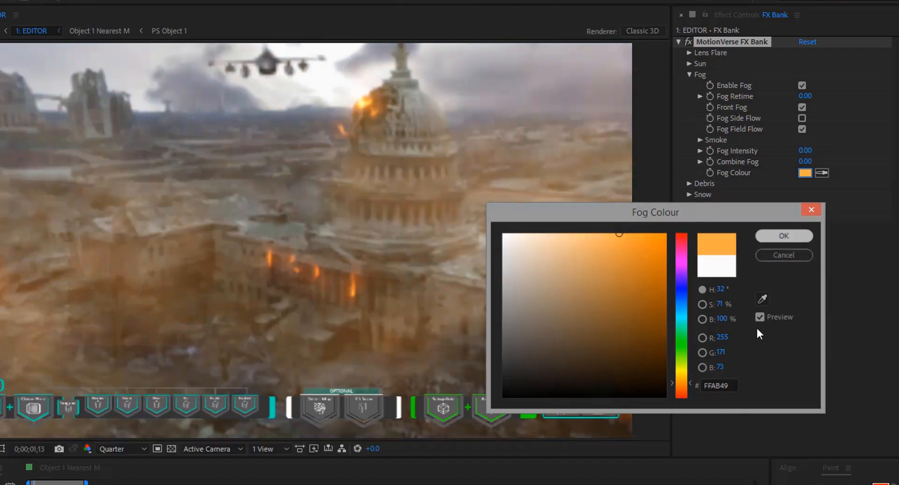
click(805, 173)
drag(648, 242, 650, 234)
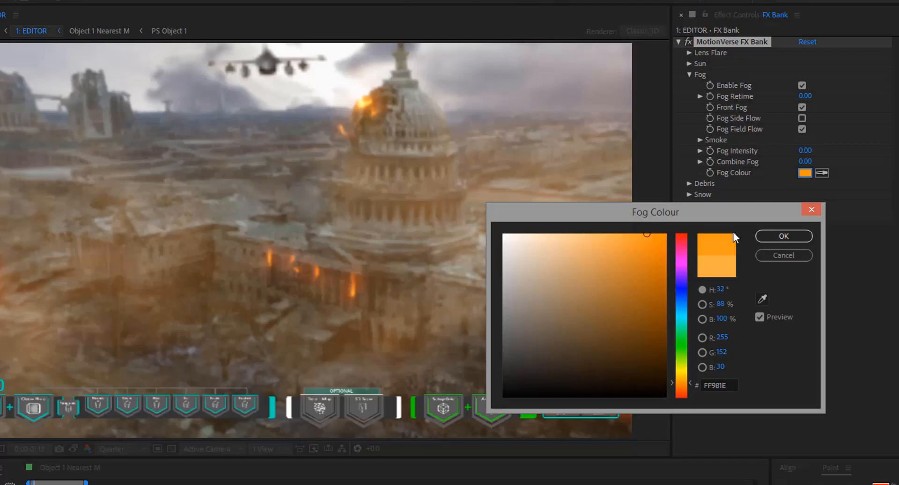
click(782, 237)
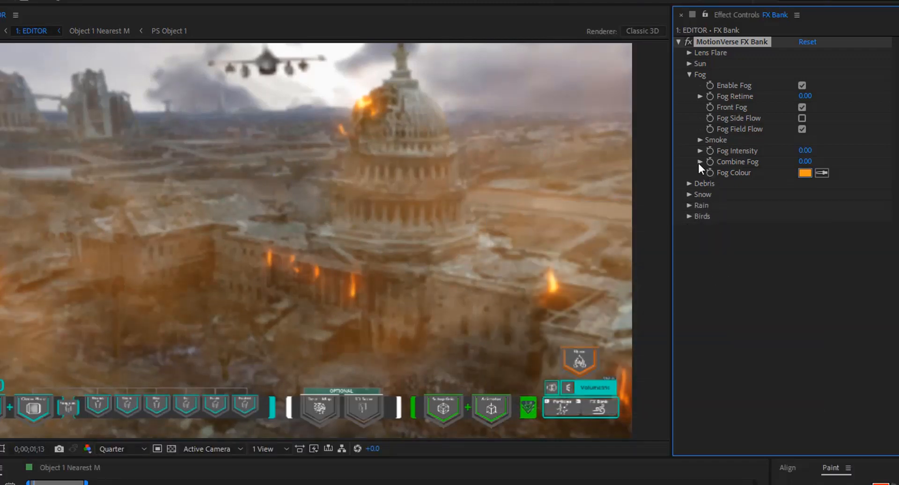
click(689, 75)
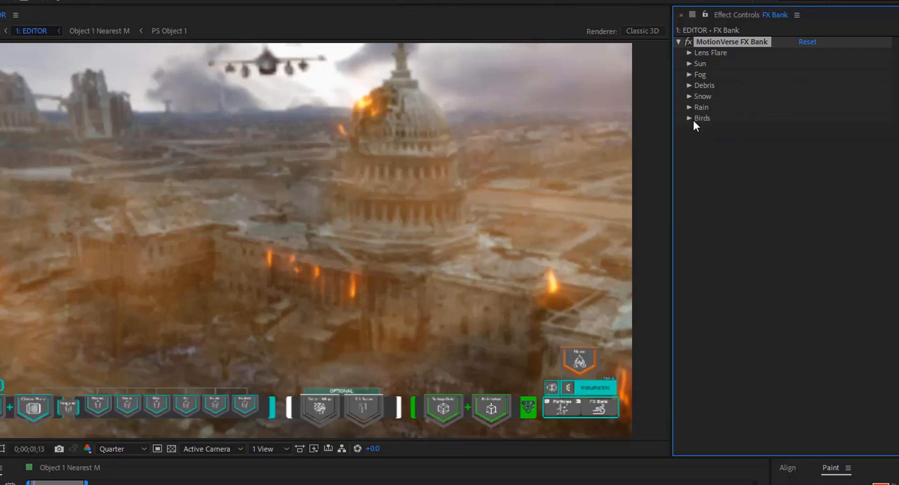
Enable Debris with Debris Intensity 2 and set the Debris Colour to orange FFB007
click(689, 88)
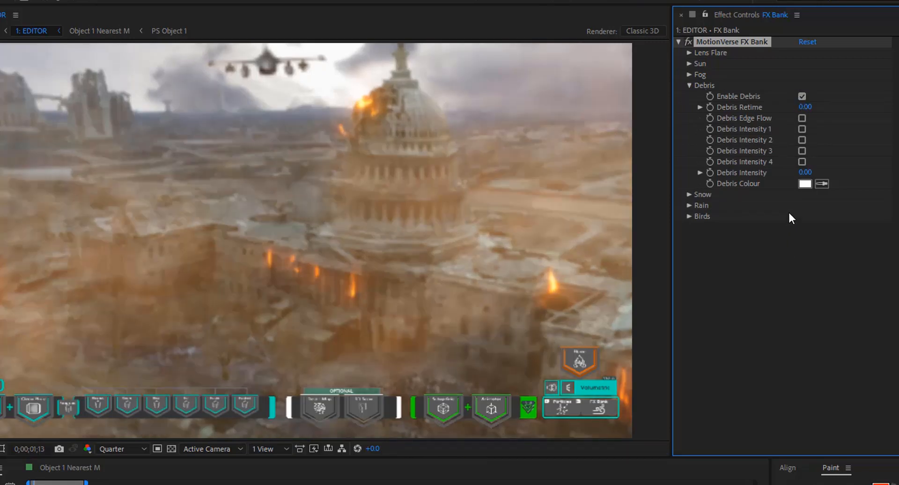
click(804, 184)
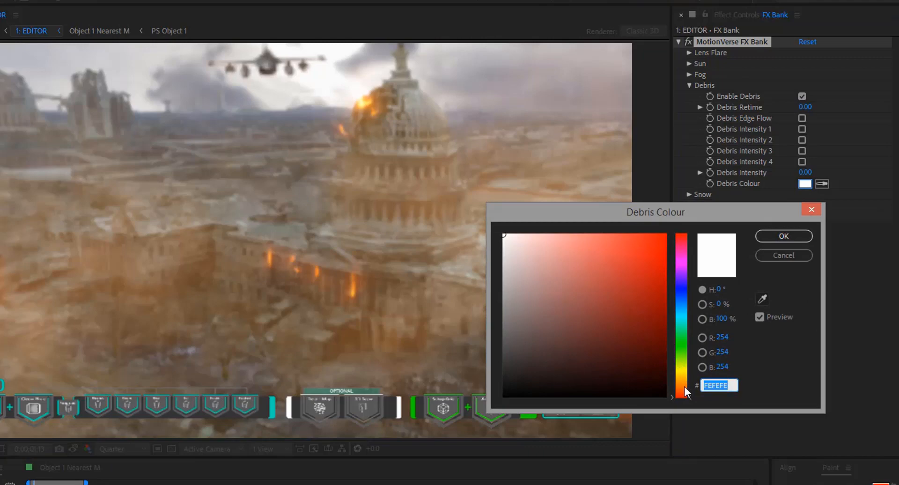
mouse_move(684, 386)
mouse_down()
mouse_move(683, 371)
mouse_move(683, 378)
mouse_up()
click(661, 233)
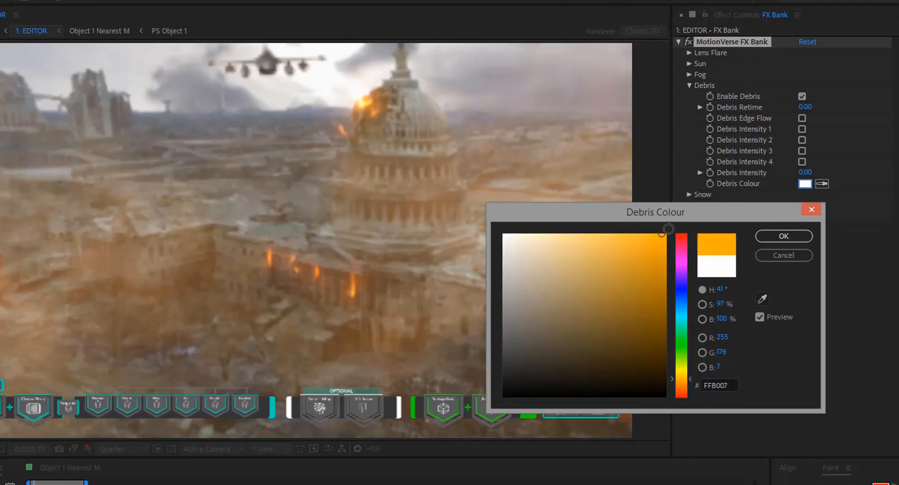
click(779, 236)
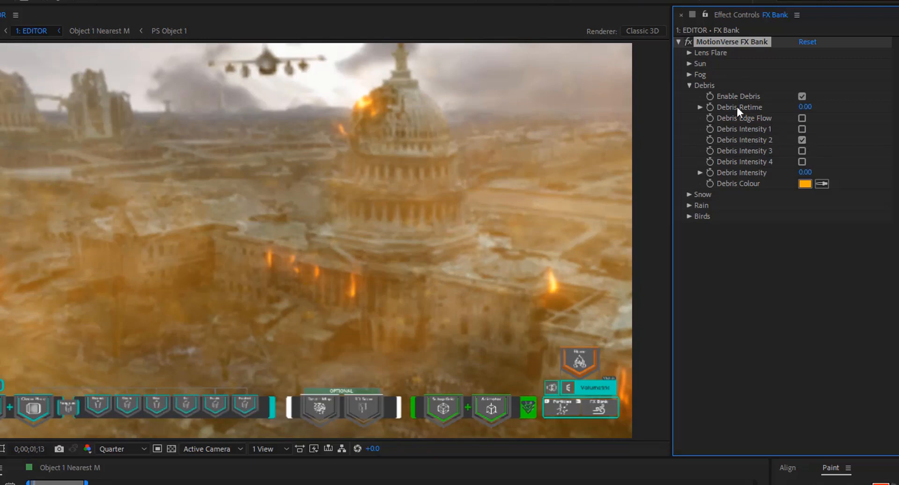
click(690, 86)
Reduce Fog Intensity to about -84.24, check the fog at 0;00;02;00 and return to 0;00;01;13
click(688, 76)
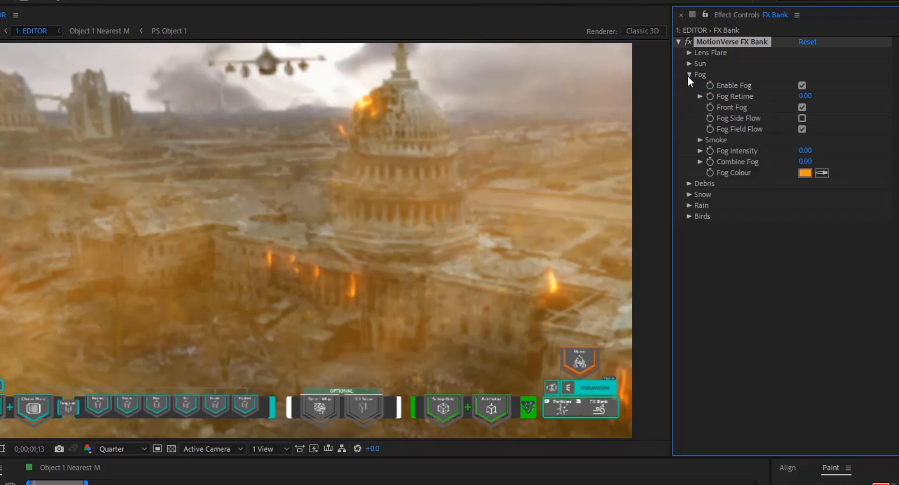
click(701, 150)
drag(795, 170, 774, 168)
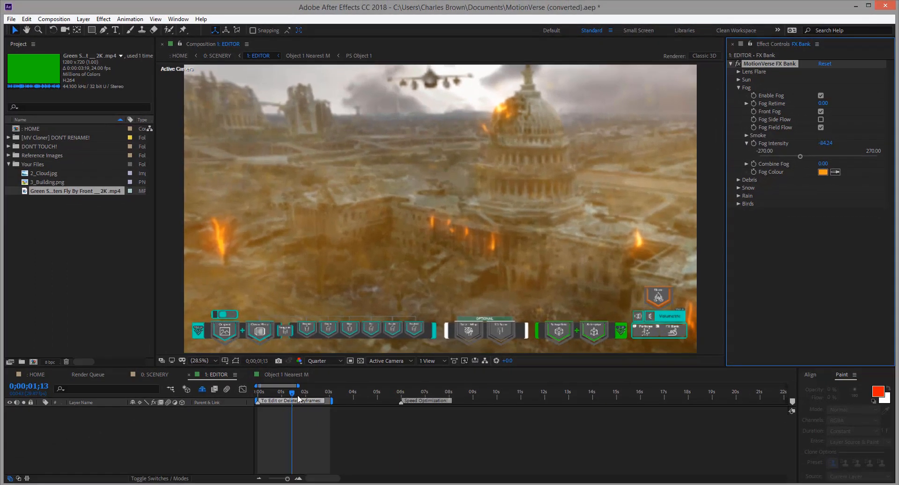
click(310, 393)
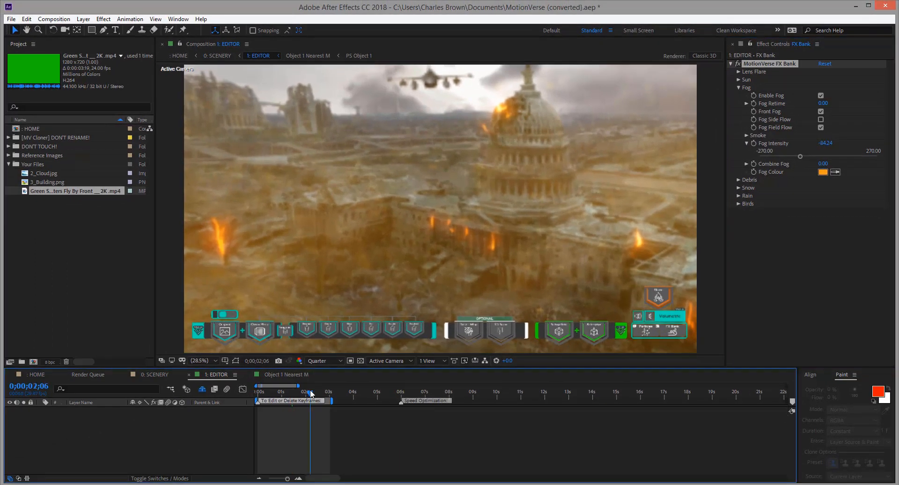
drag(311, 393, 305, 393)
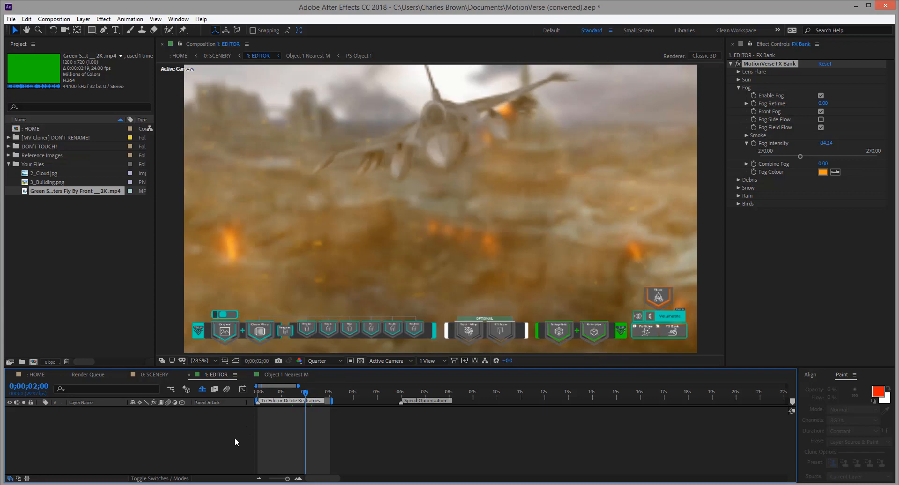
click(292, 395)
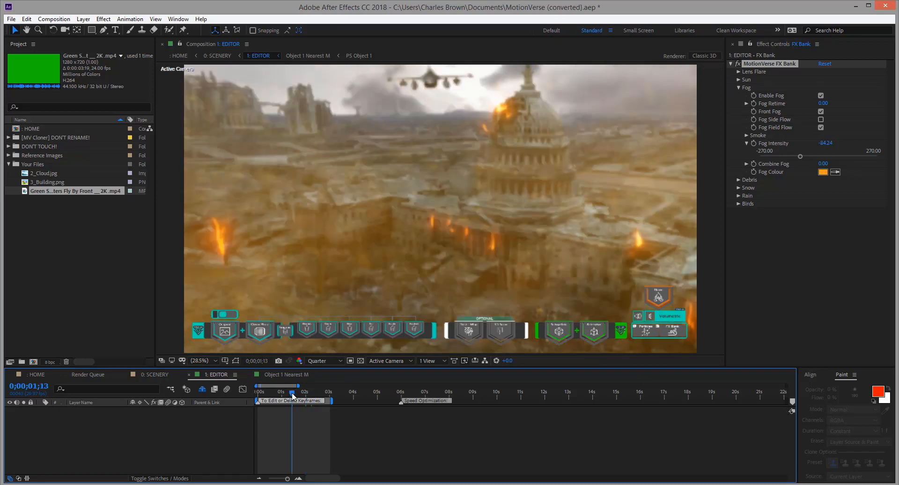
click(738, 88)
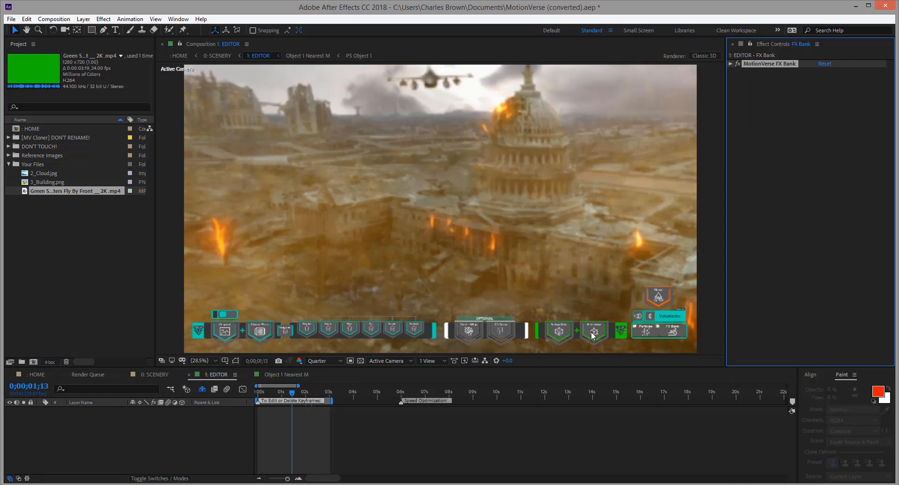
Minimize the UI in the MotionVerse Animator and activate Colour Grade among its filters
click(672, 228)
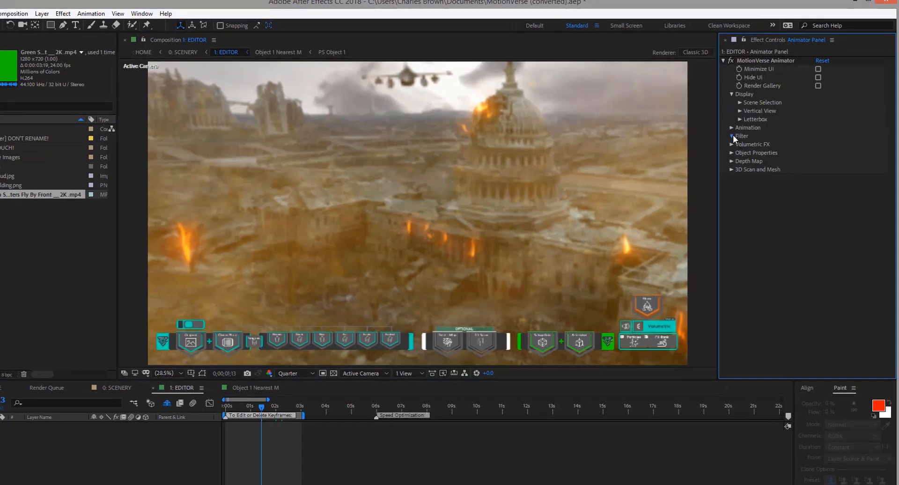
click(738, 135)
click(801, 53)
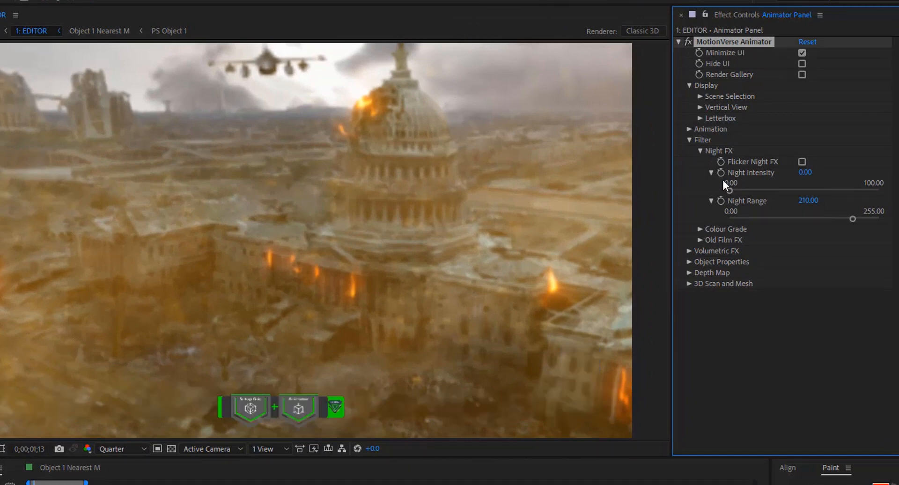
click(700, 151)
click(699, 162)
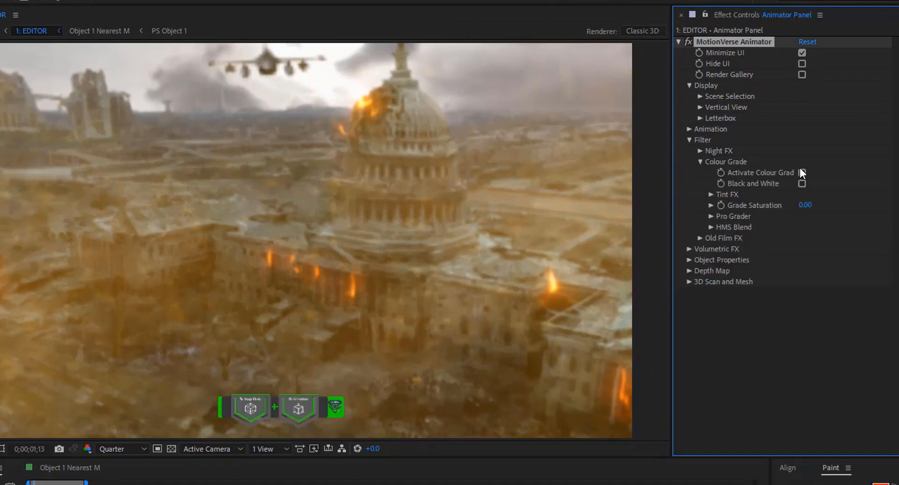
Grade the Pro Grader shadows with Shadow Red about 25.63, Shadow Green about -23.62 and a raised Shadow Blue
click(710, 217)
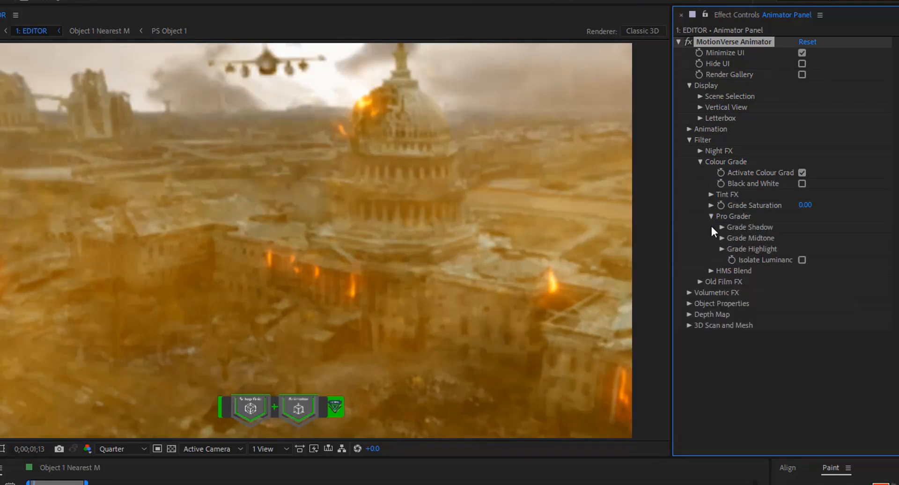
click(732, 259)
click(732, 249)
click(733, 238)
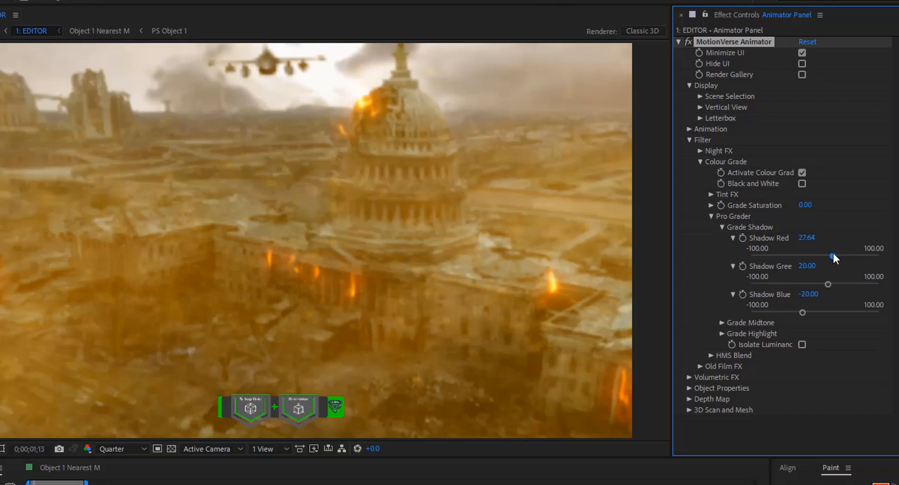
drag(833, 253, 844, 252)
drag(784, 285, 786, 287)
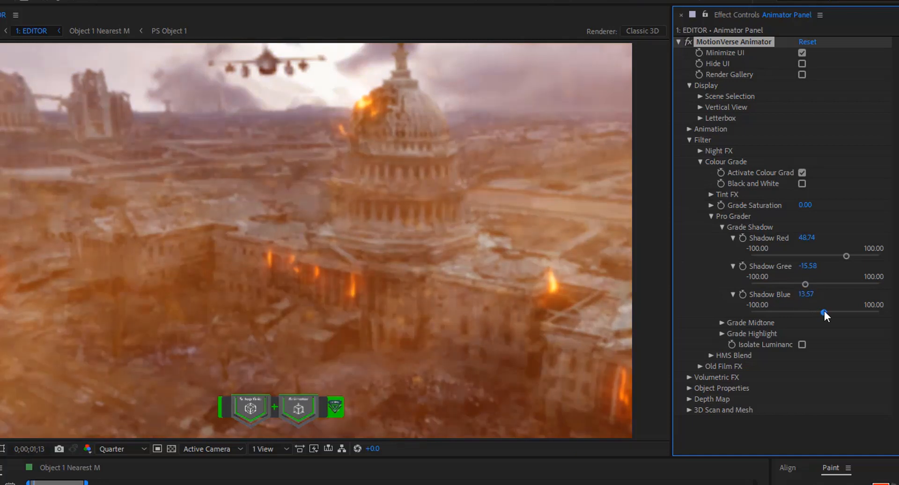
drag(824, 311, 836, 313)
drag(850, 253, 842, 255)
click(711, 217)
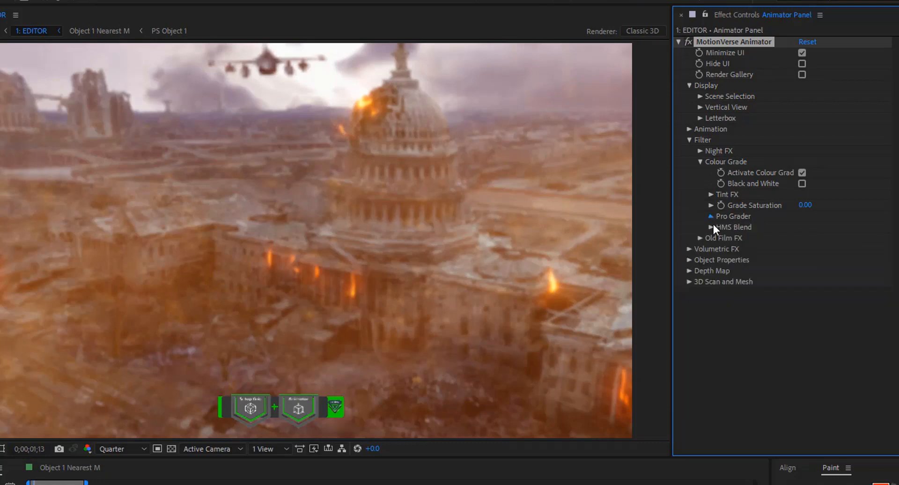
click(712, 217)
drag(804, 291, 802, 287)
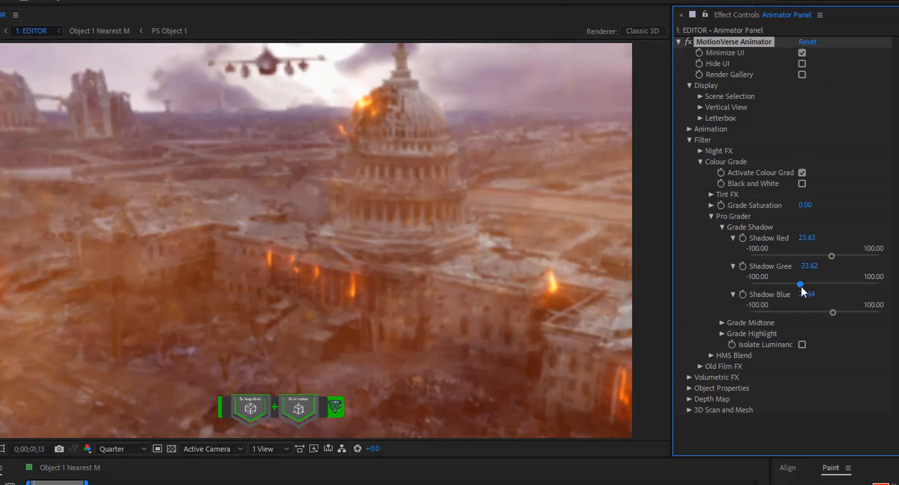
Grade the Pro Grader highlights with Highlight Red about 25.63 and Highlight Blue about -52.76
click(721, 227)
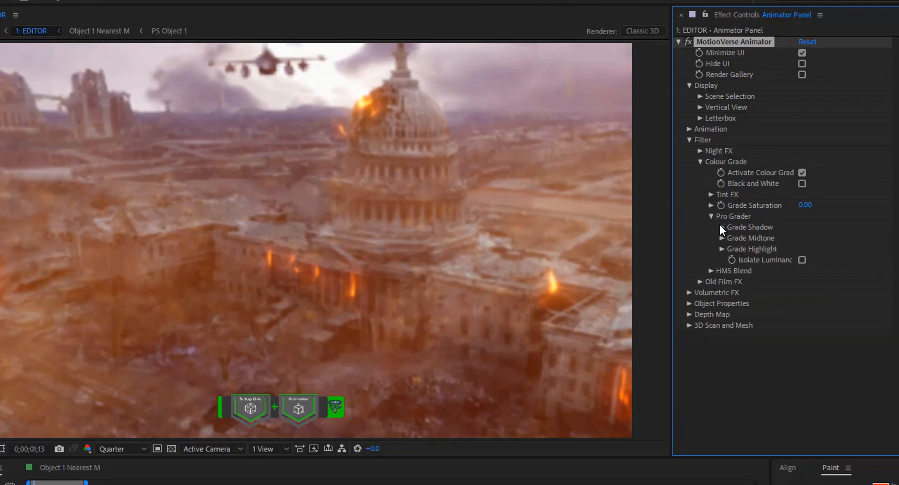
click(721, 249)
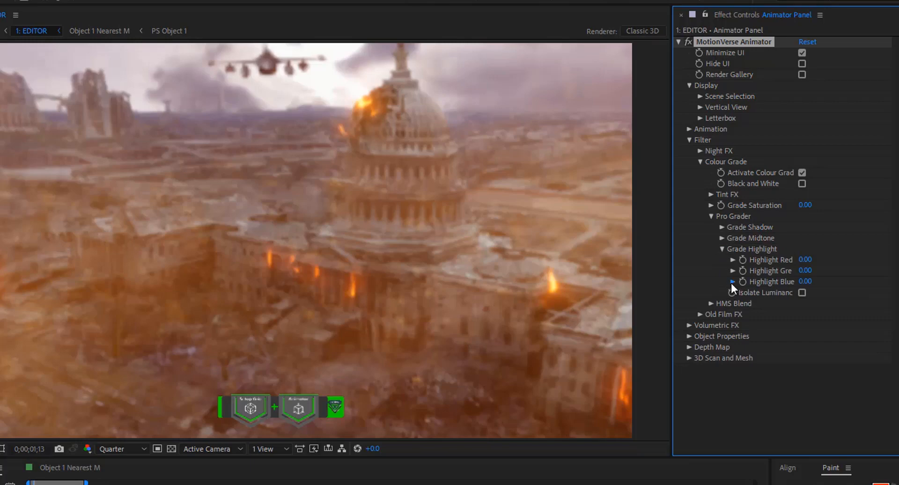
click(733, 282)
click(733, 260)
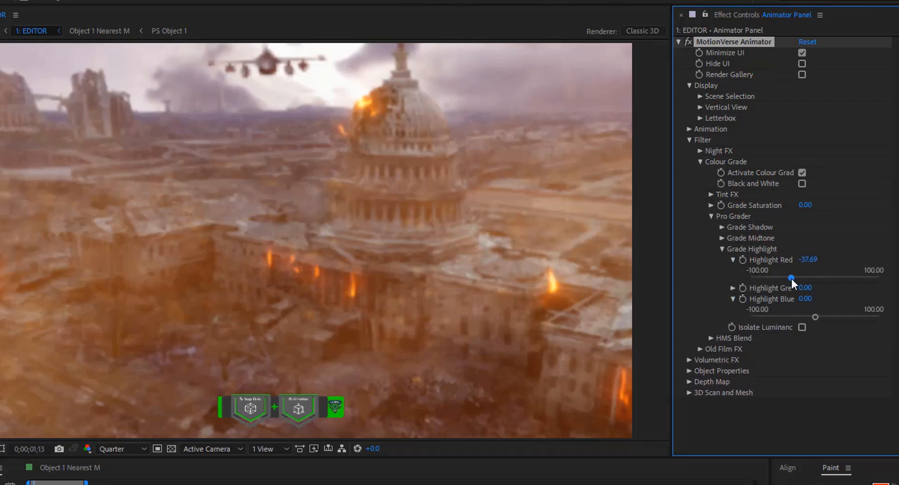
drag(793, 279, 828, 278)
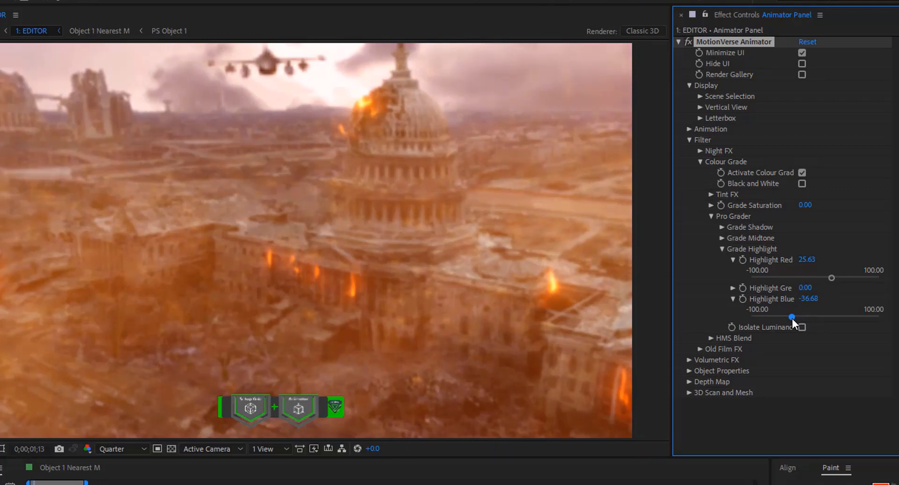
drag(785, 319, 782, 319)
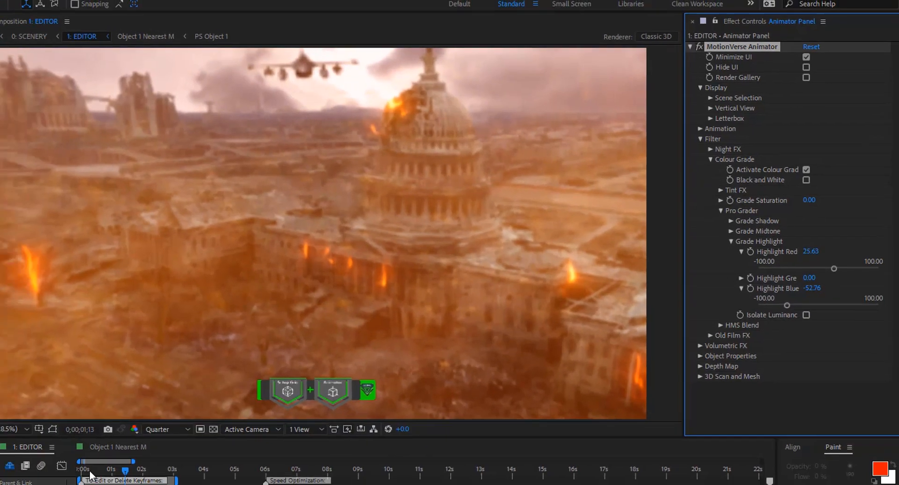
Check the highlight grade across the timeline up to 0;00;02;03 and enable Isolate Luminance in the Pro Grader
click(88, 472)
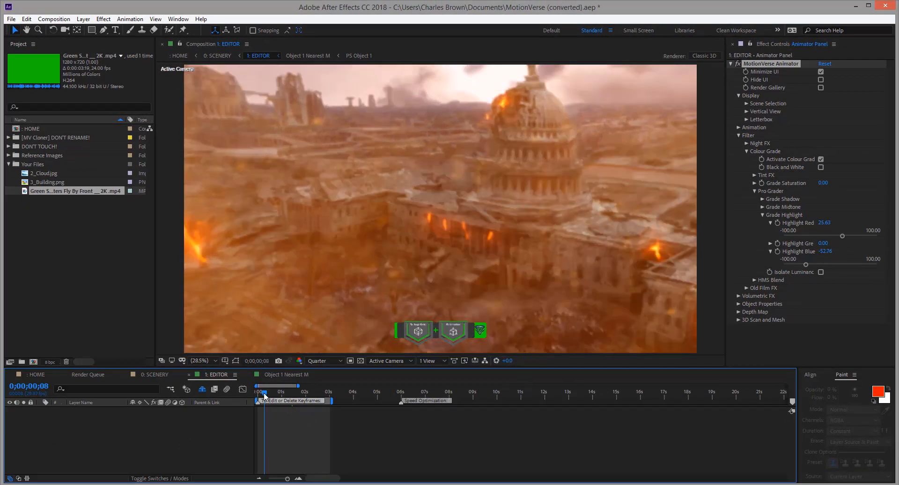
drag(252, 401, 308, 397)
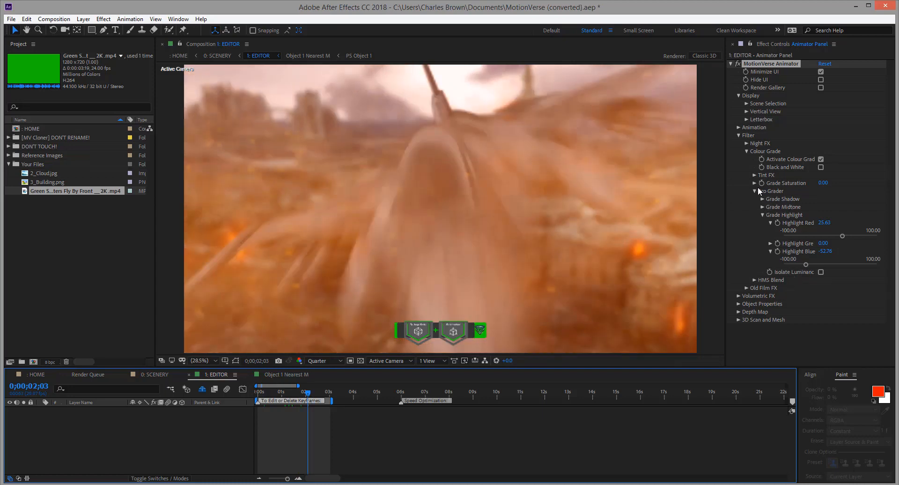
click(765, 212)
click(763, 214)
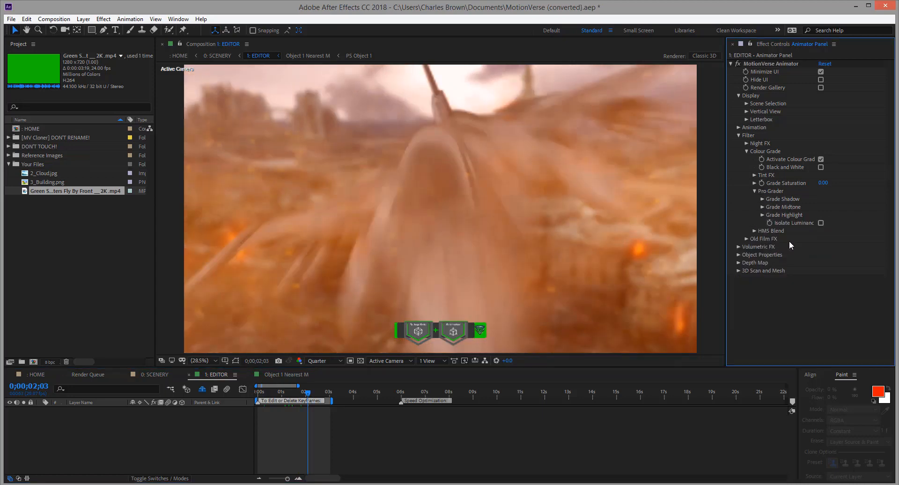
click(820, 223)
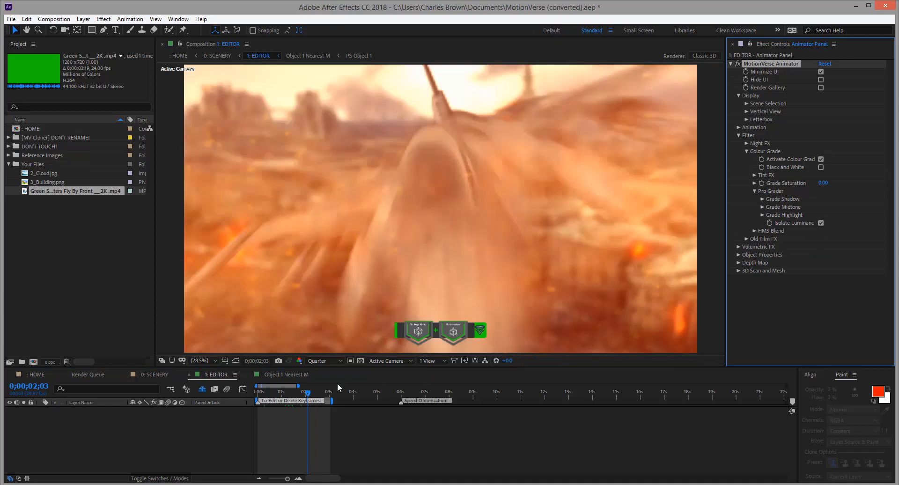
Compare the grade at 0;00;01;06 with Isolate Luminance off and on, and return to 0;00;00;00
drag(307, 394, 286, 395)
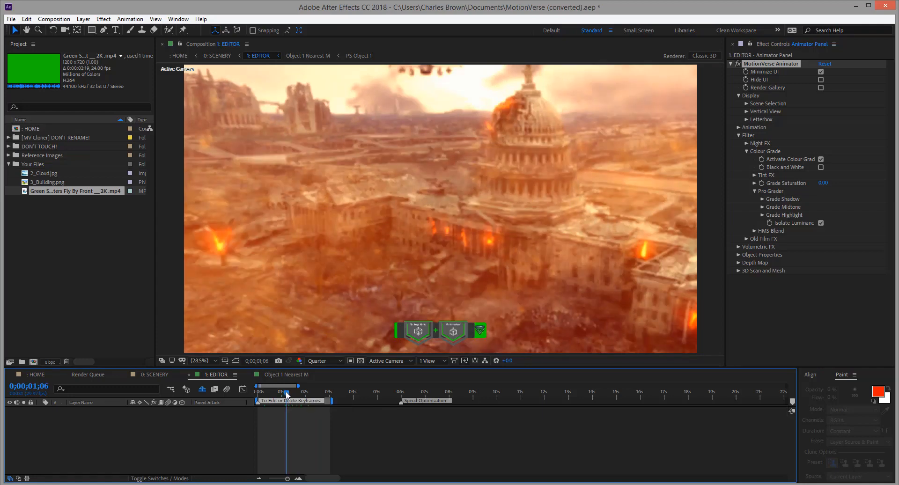
click(819, 223)
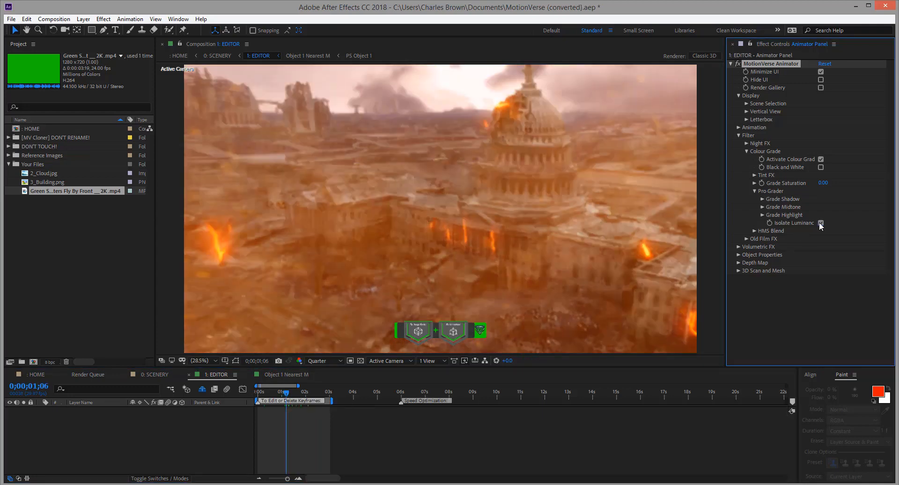
click(819, 223)
click(278, 394)
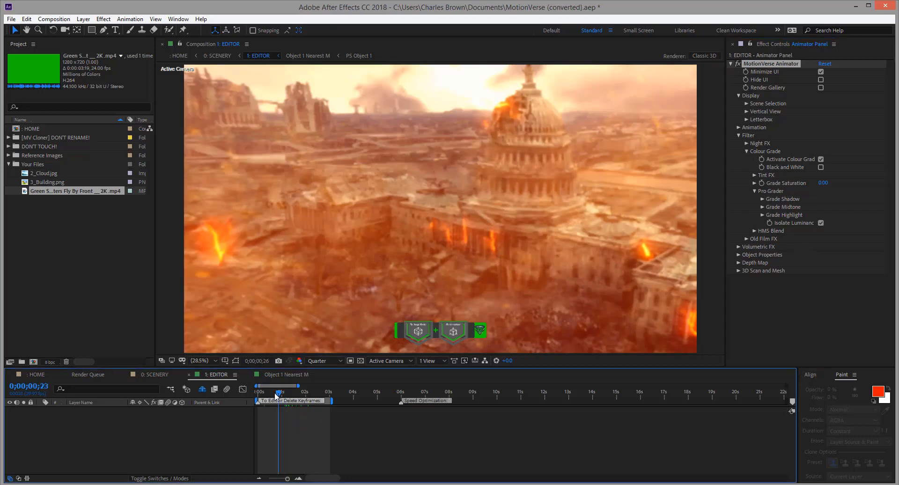
drag(274, 394, 248, 404)
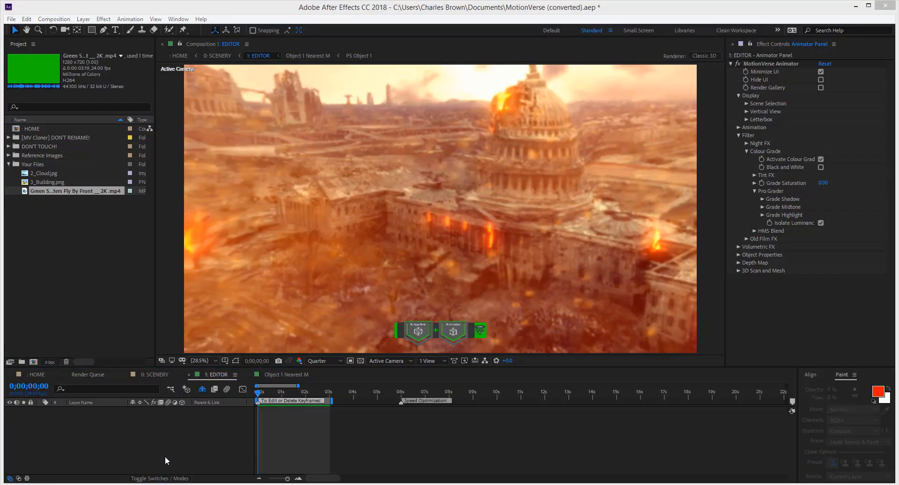
Switch to the SCENERY composition and open its Export section
click(166, 457)
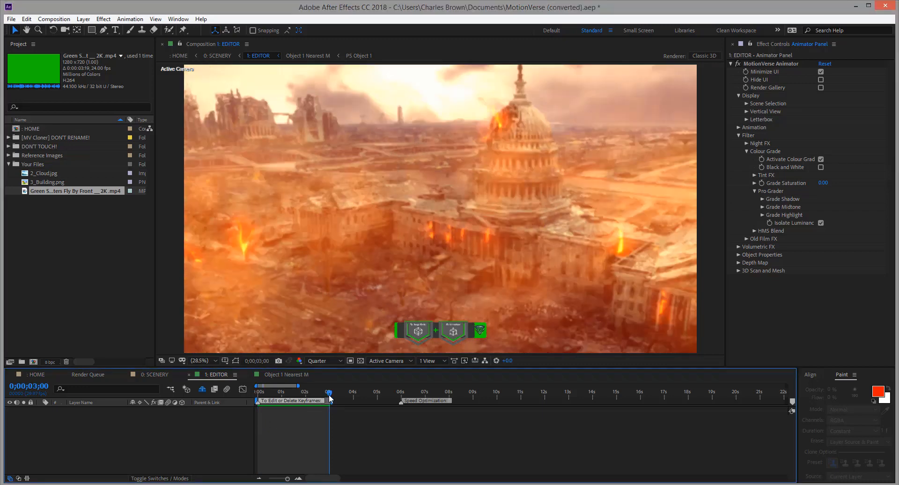
click(159, 375)
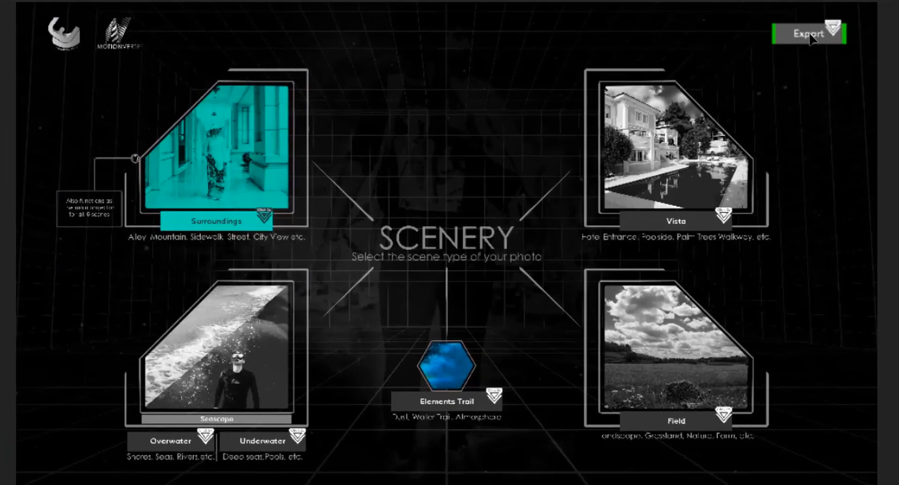
double_click(672, 79)
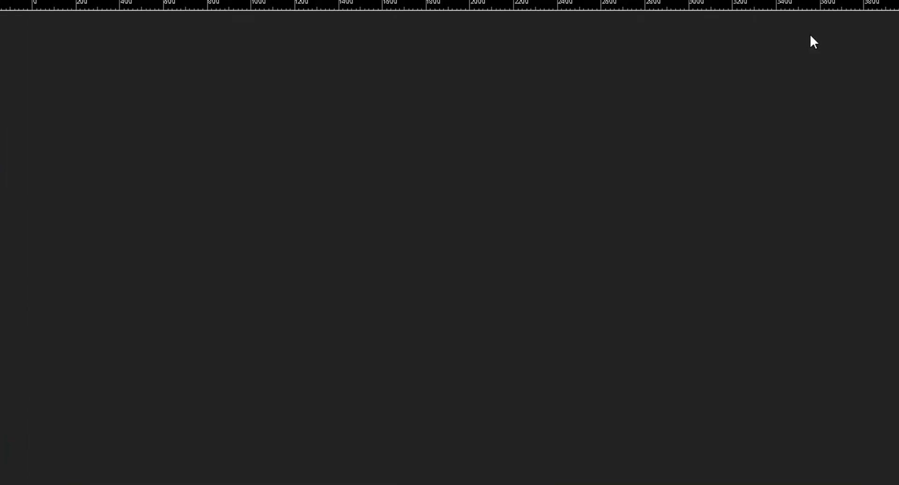